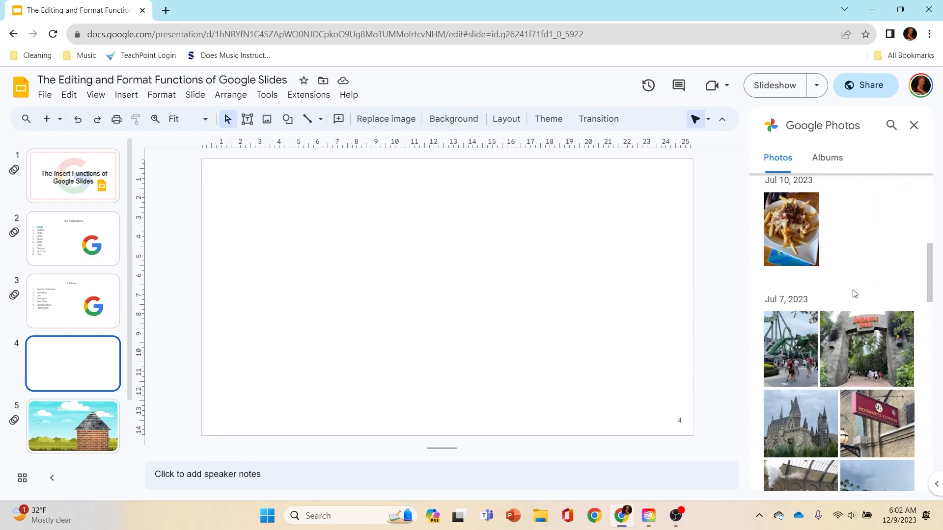
# Insert the orange sports car photo from Google Photos onto blank slide 4, and delete it from the slide.
pyautogui.scroll(-5, 852, 294)
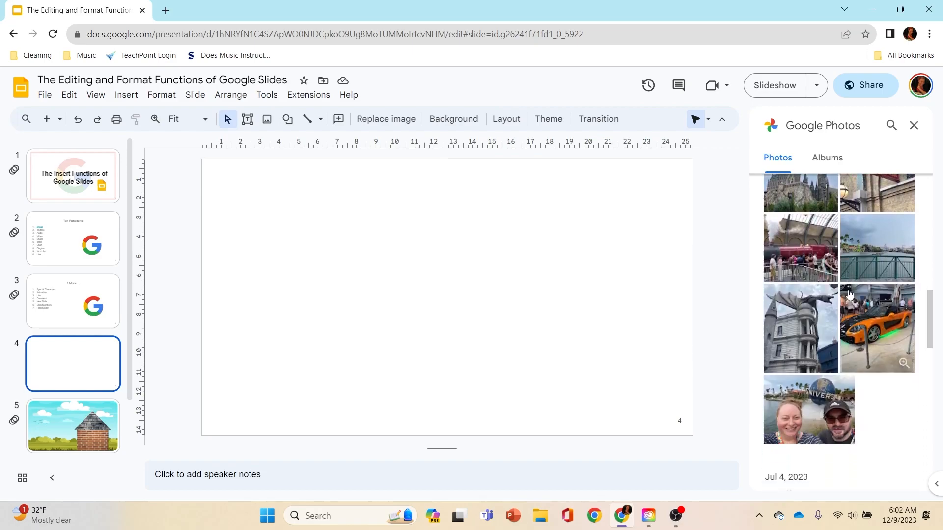
pyautogui.scroll(-1, 850, 295)
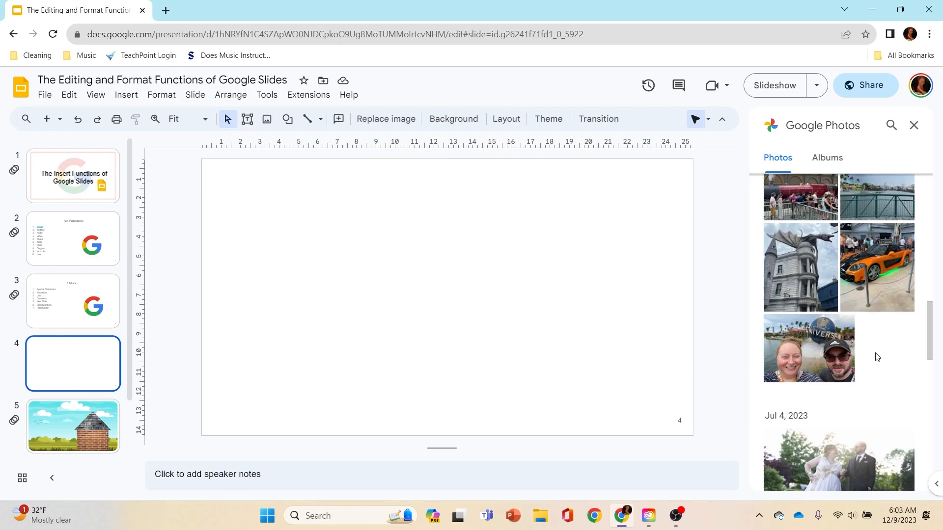
pyautogui.scroll(2, 902, 377)
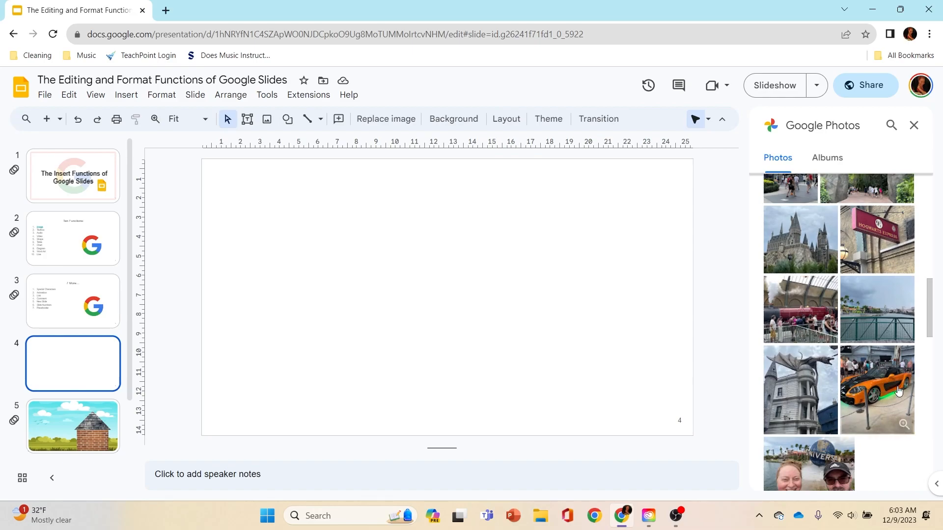
pyautogui.click(898, 390)
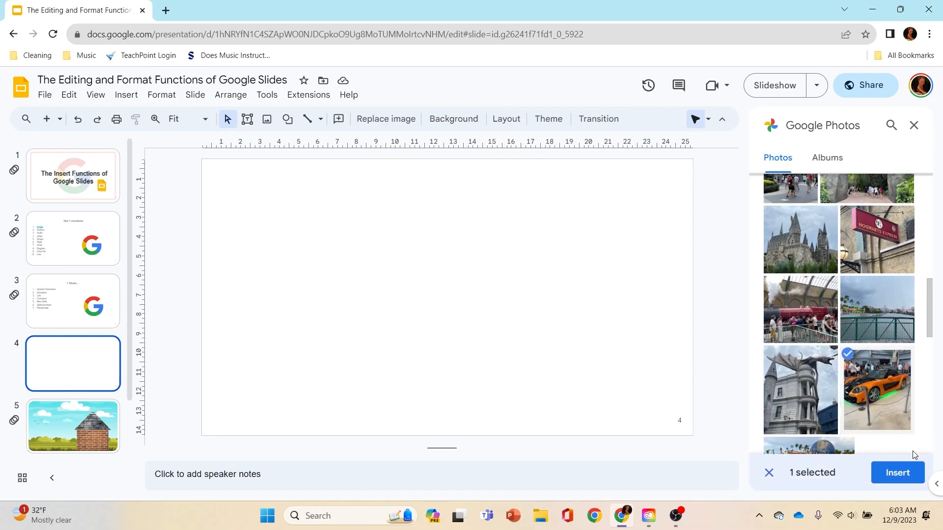
pyautogui.click(897, 472)
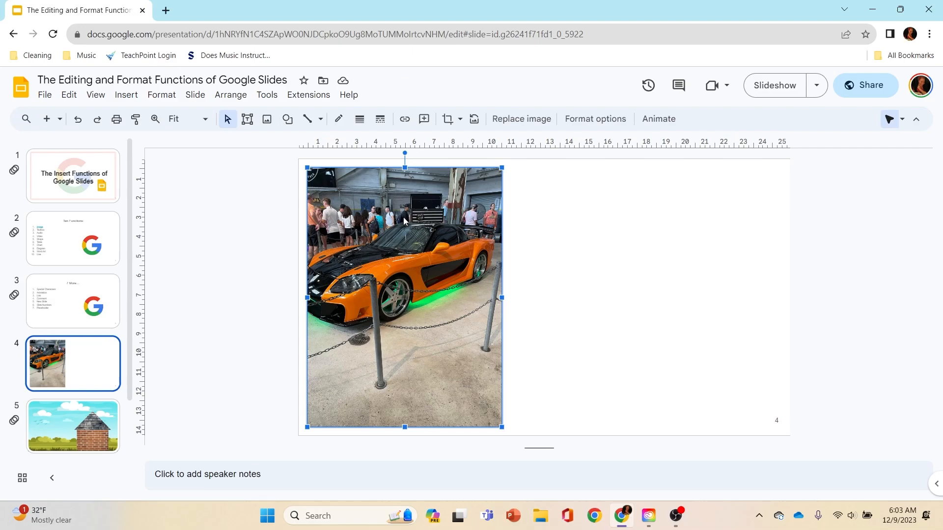
pyautogui.press('Delete')
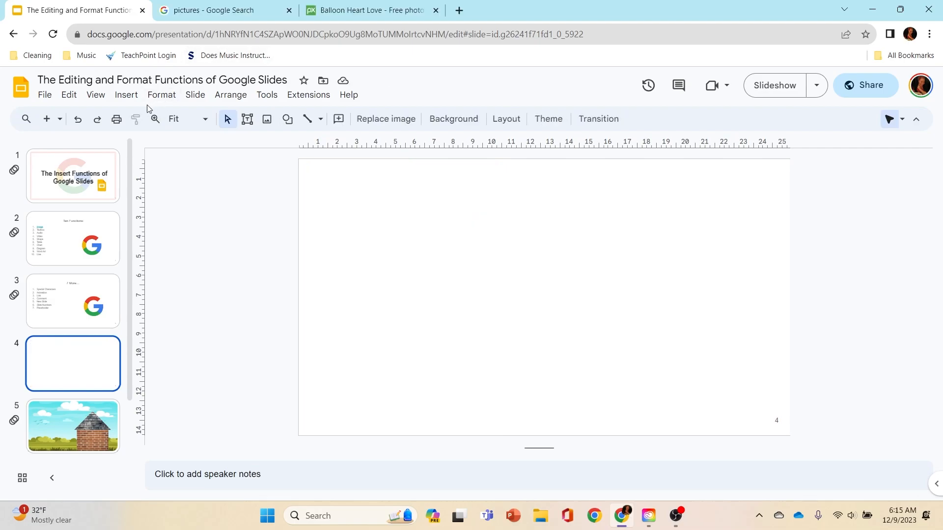
pyautogui.click(126, 95)
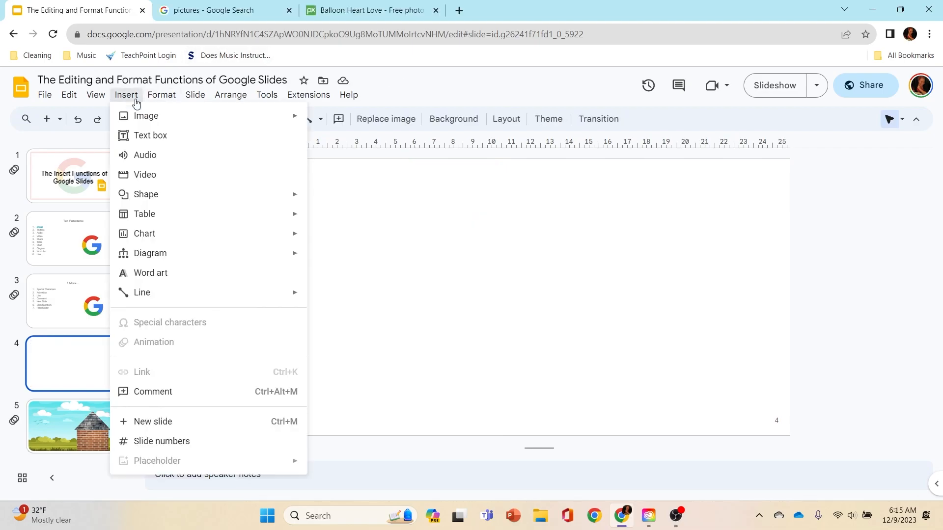
pyautogui.moveTo(148, 126)
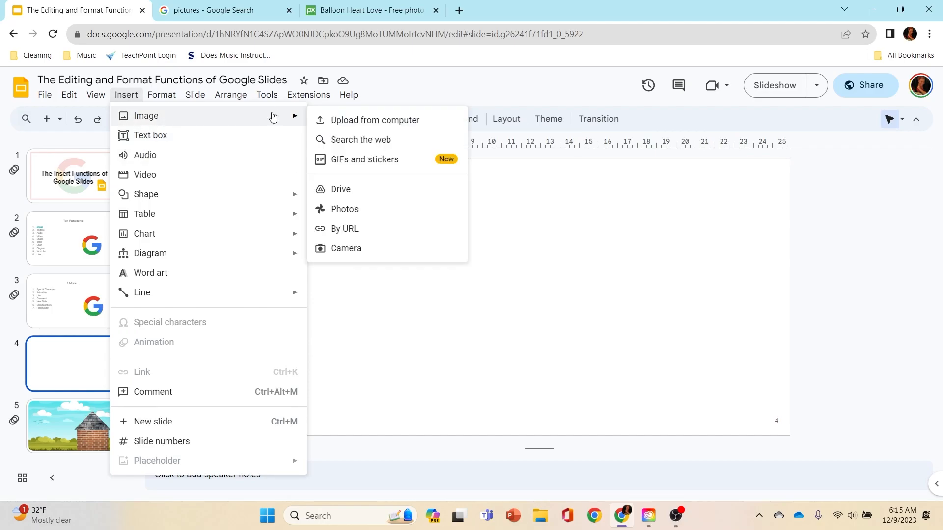
pyautogui.click(364, 230)
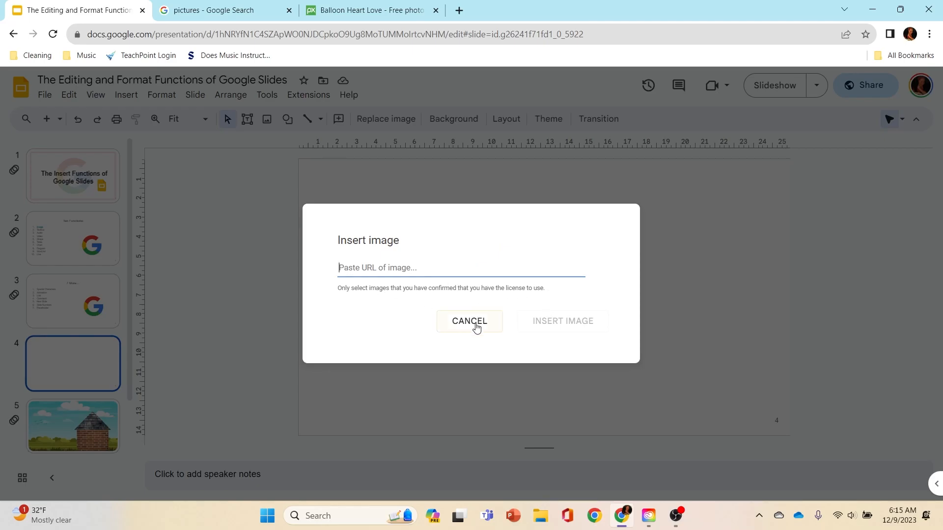
pyautogui.click(471, 322)
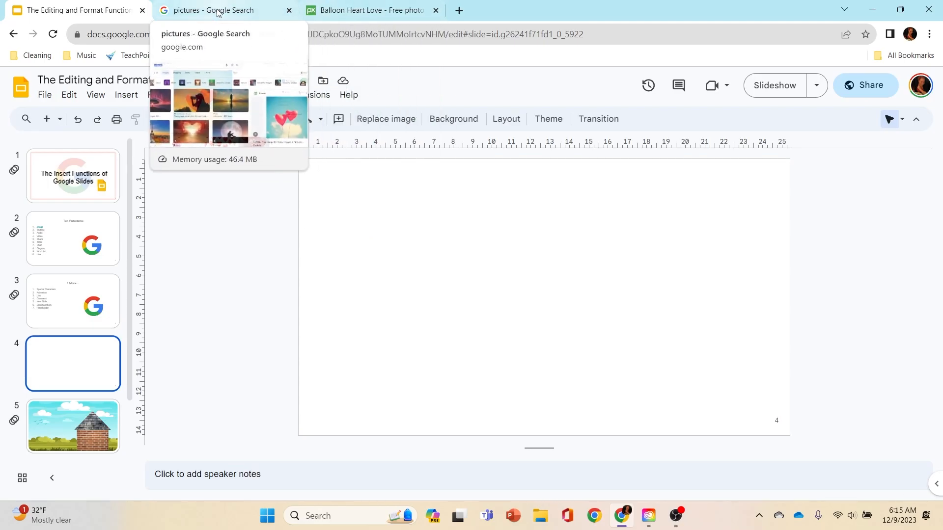
# Switch to the open Pixabay balloon heart photo page and go back to its happy birthday image results.
pyautogui.click(351, 18)
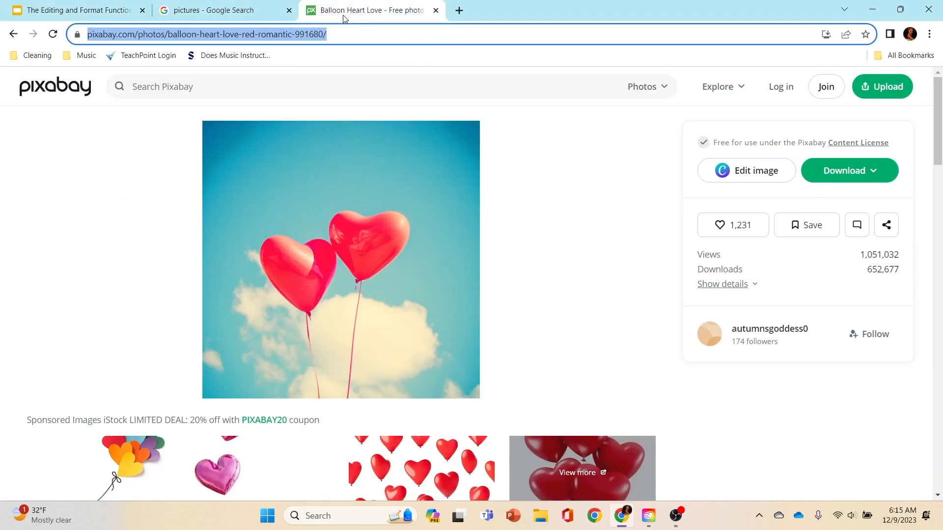
pyautogui.scroll(-9, 135, 204)
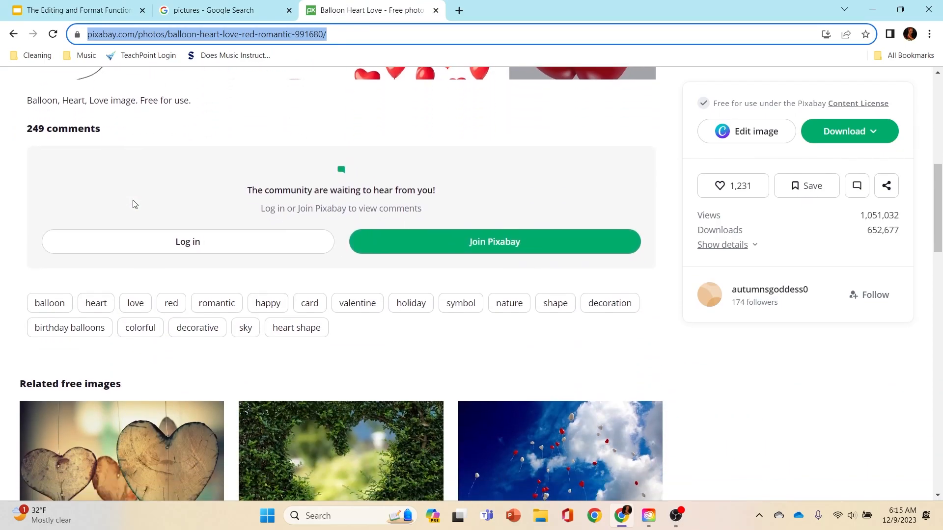
pyautogui.scroll(9, 134, 204)
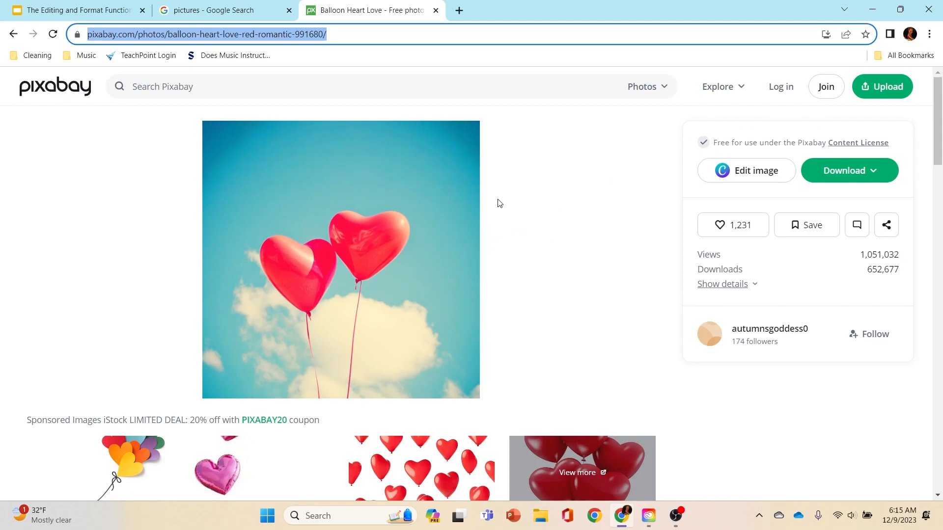
pyautogui.scroll(-3, 405, 273)
pyautogui.scroll(3, 404, 271)
pyautogui.click(14, 34)
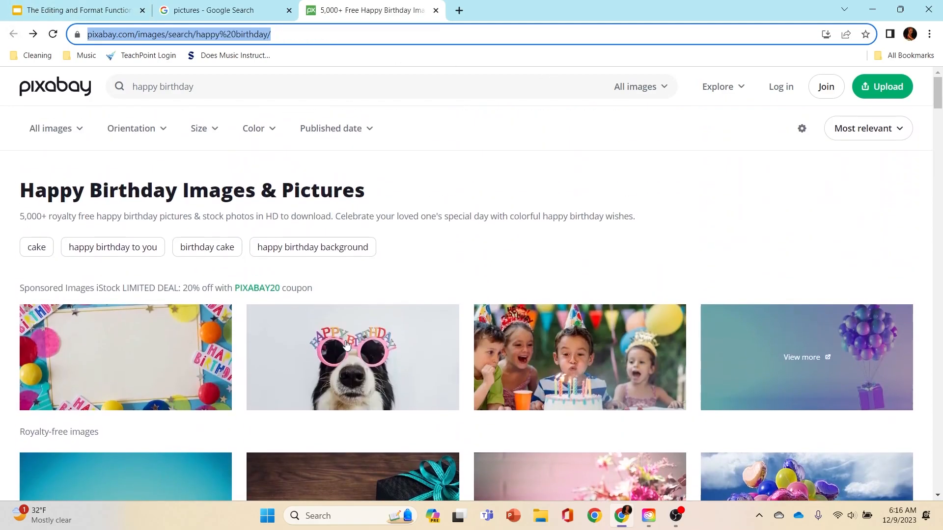
# Browse the royalty-free happy birthday images and open the photo of the cake with Happy Birthday letter candles.
pyautogui.scroll(-5, 347, 344)
pyautogui.scroll(5, 345, 336)
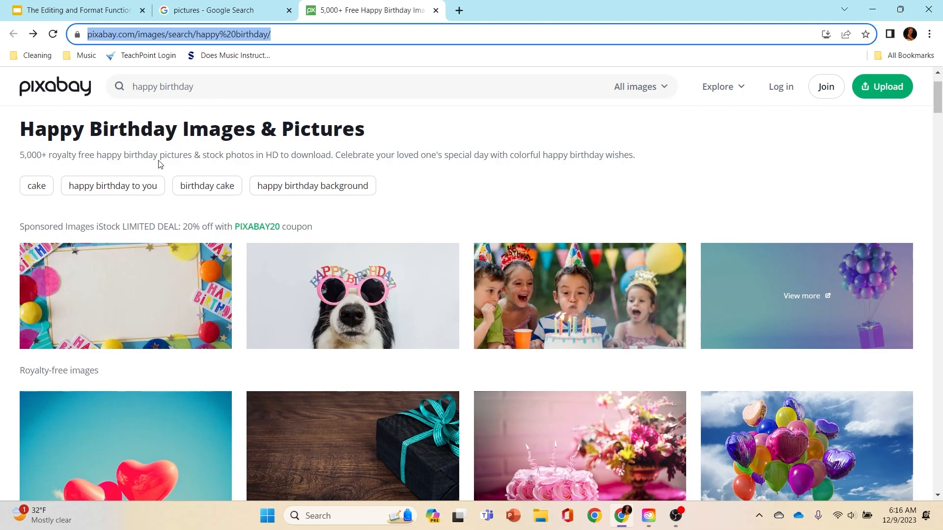
pyautogui.scroll(-1, 241, 299)
pyautogui.scroll(1, 233, 294)
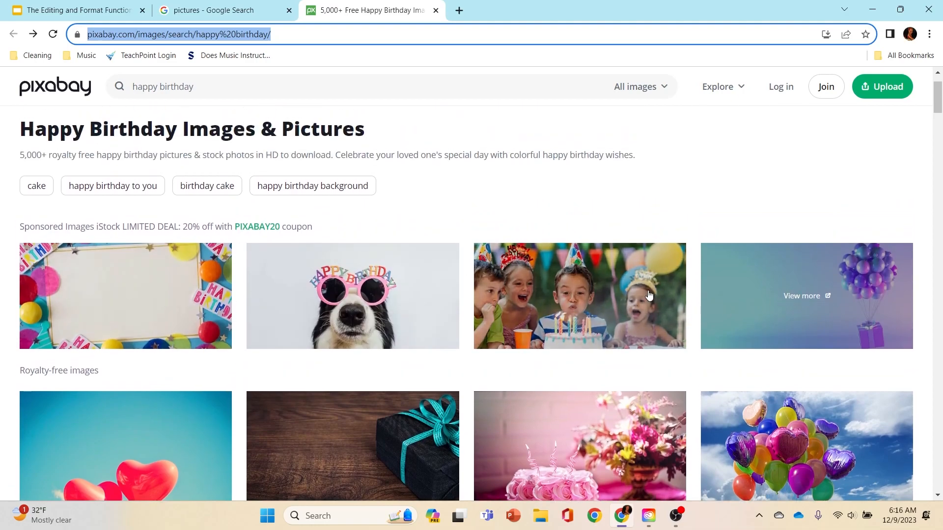
pyautogui.scroll(-5, 442, 338)
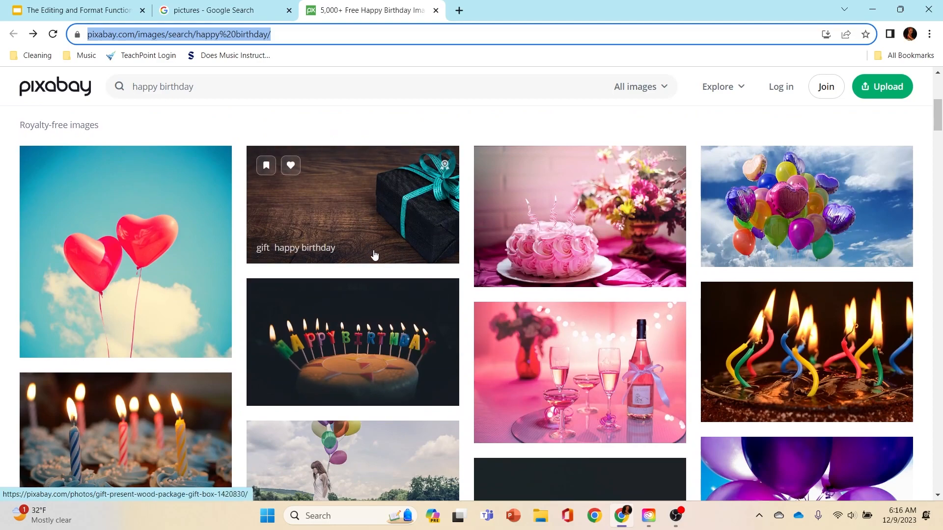
pyautogui.scroll(-3, 377, 256)
pyautogui.scroll(5, 378, 257)
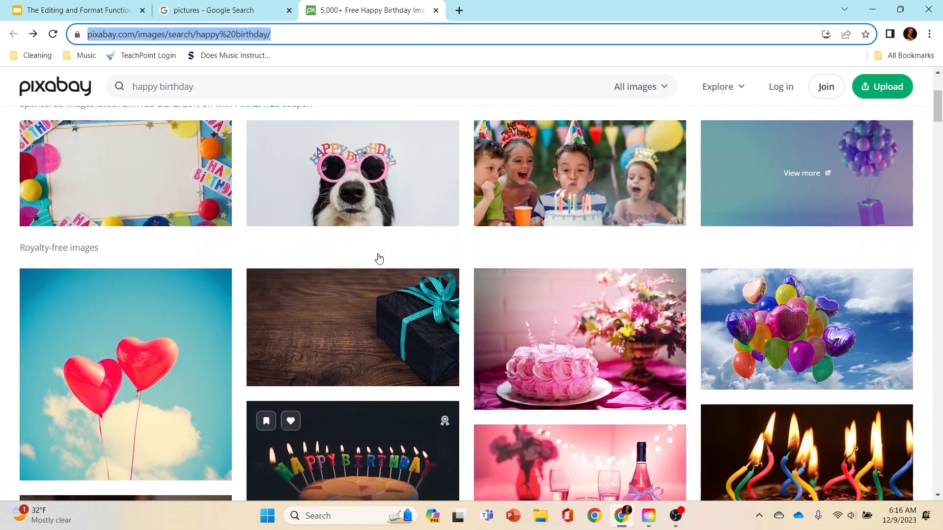
pyautogui.scroll(-7, 379, 258)
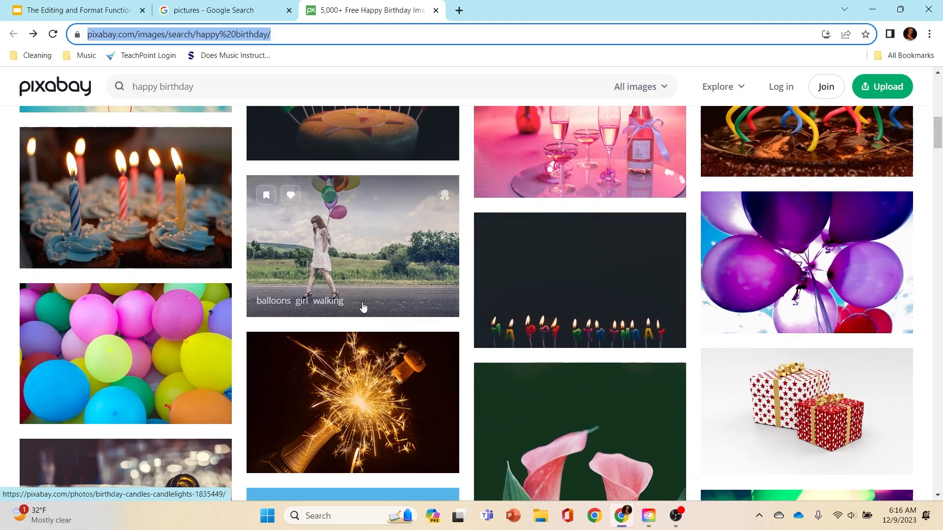
pyautogui.scroll(3, 364, 305)
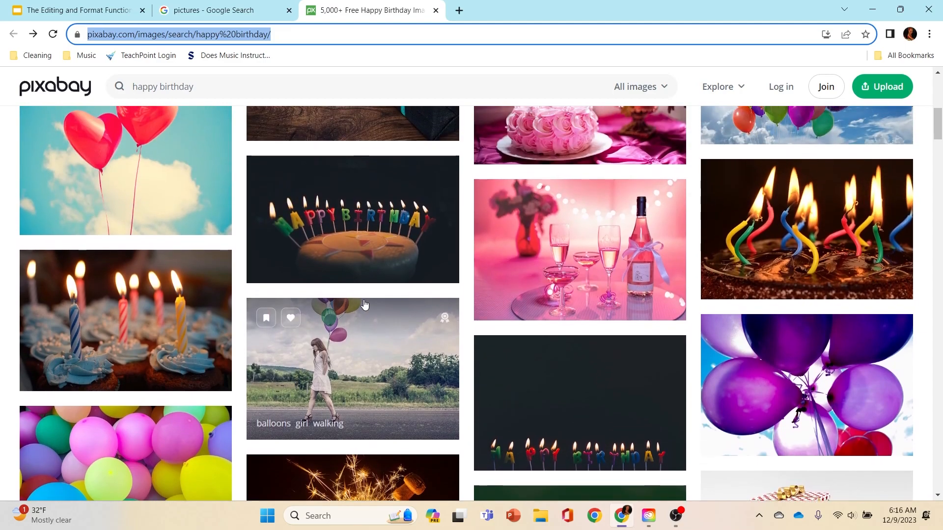
pyautogui.scroll(3, 364, 299)
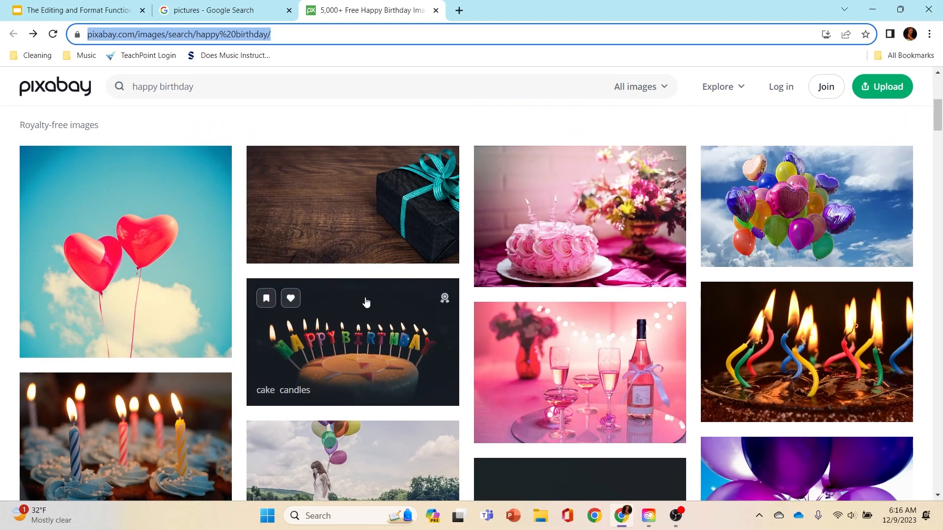
pyautogui.click(387, 324)
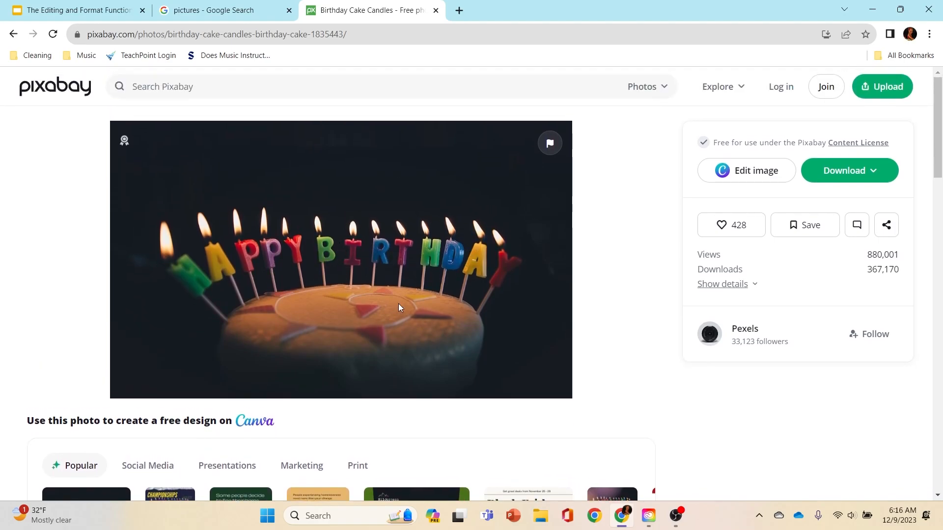
# Review the photo's Content License summary for allowed and prohibited uses, and close the license page.
pyautogui.click(855, 143)
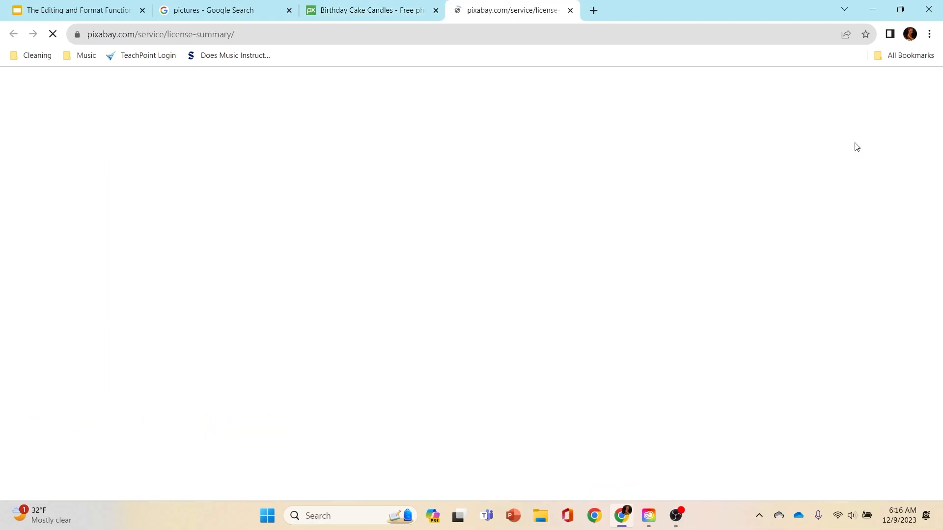
pyautogui.scroll(-1, 509, 249)
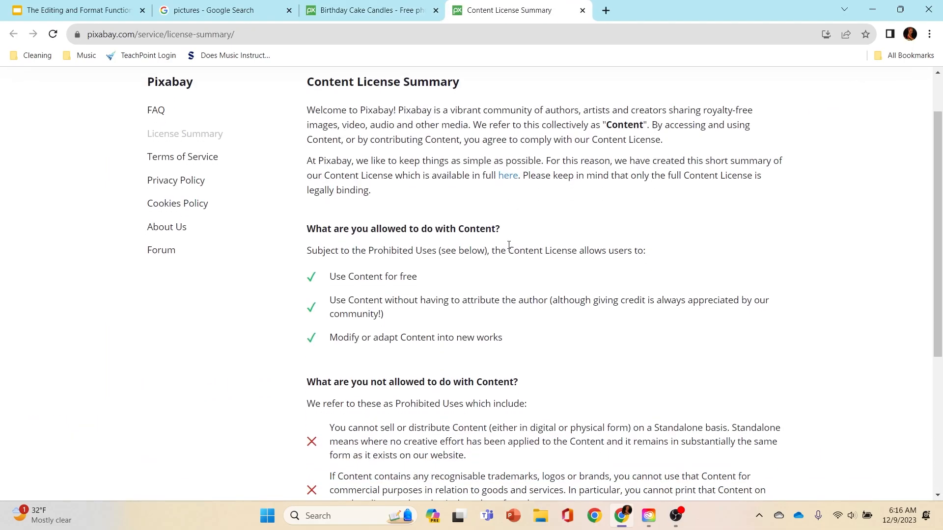
pyautogui.scroll(-4, 509, 244)
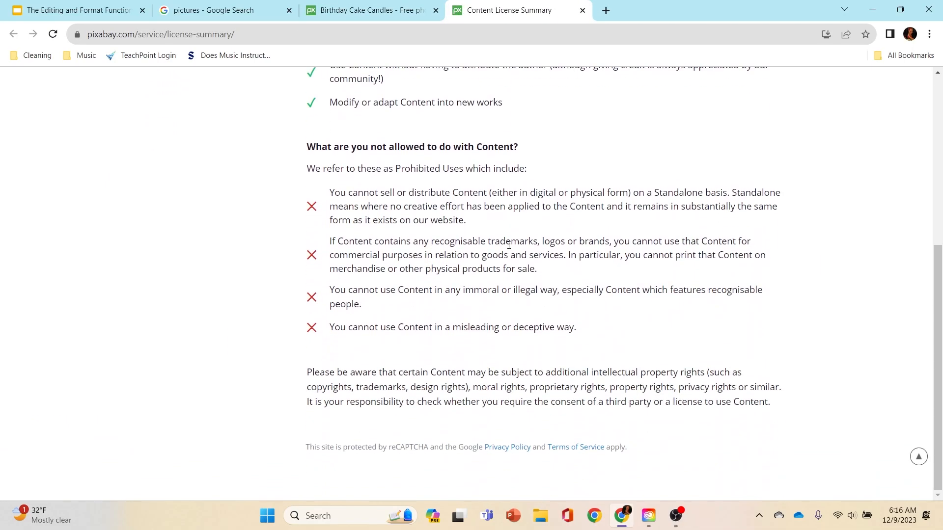
pyautogui.scroll(10, 509, 245)
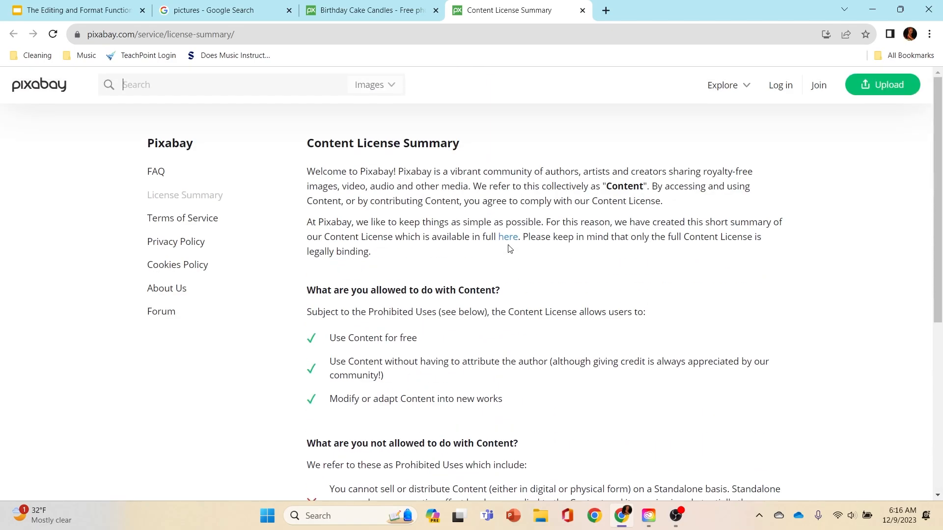
pyautogui.click(582, 11)
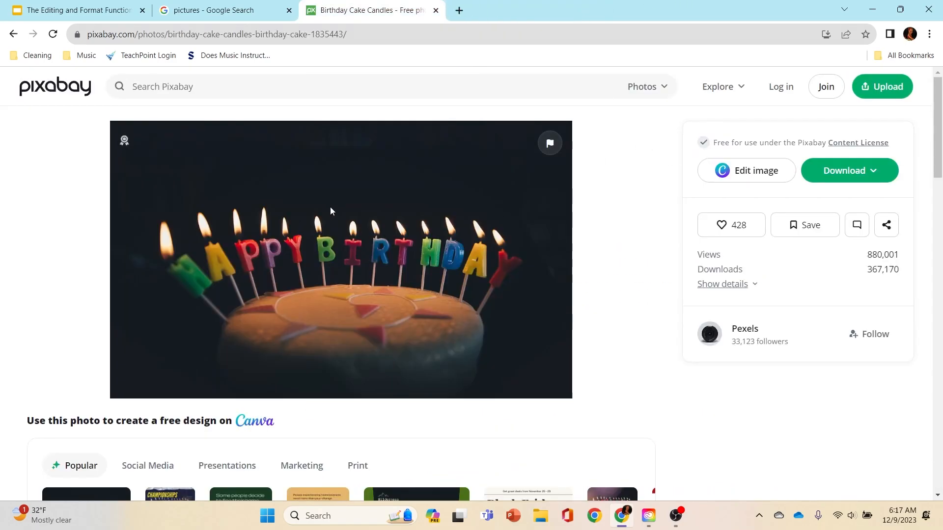
# Copy the image address of the birthday cake photo and return to the Google Slides presentation.
pyautogui.rightClick(327, 244)
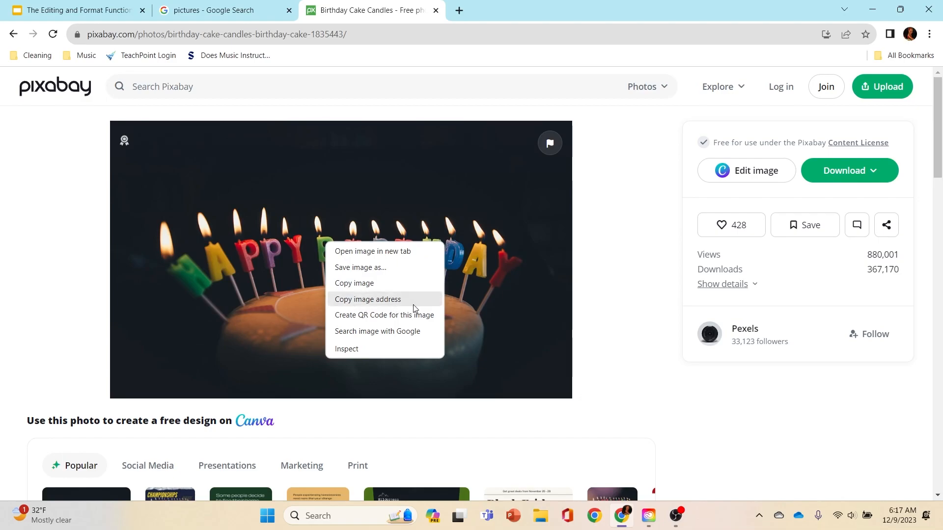
pyautogui.click(386, 300)
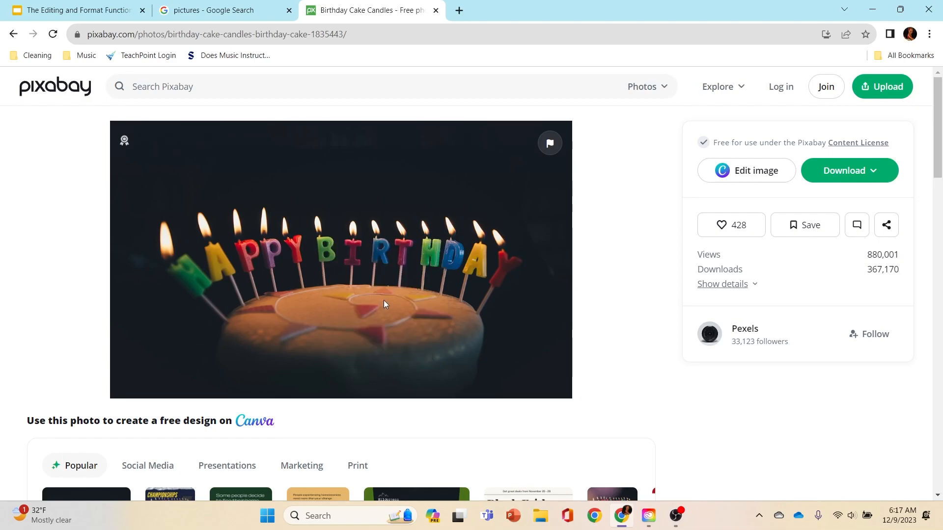
pyautogui.click(62, 14)
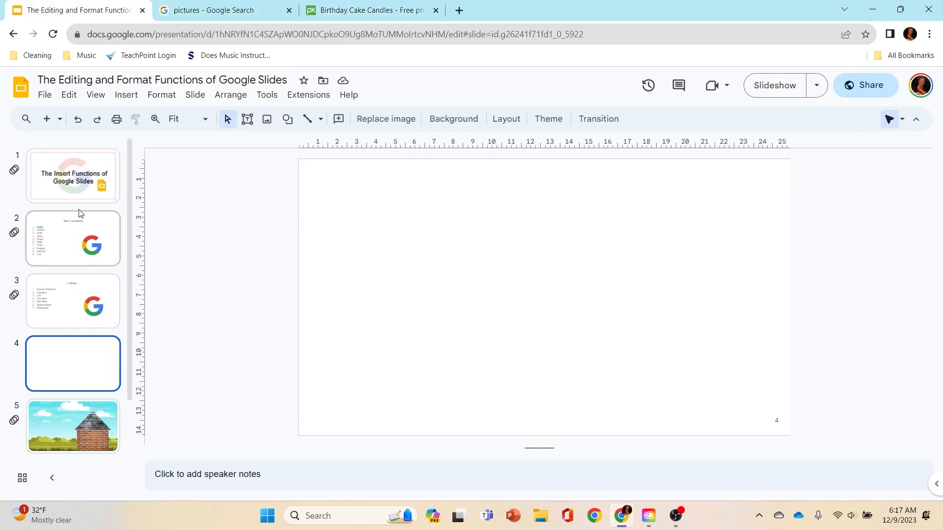
# Insert the birthday cake picture on blank slide 4 by URL, using the copied image address.
pyautogui.click(132, 96)
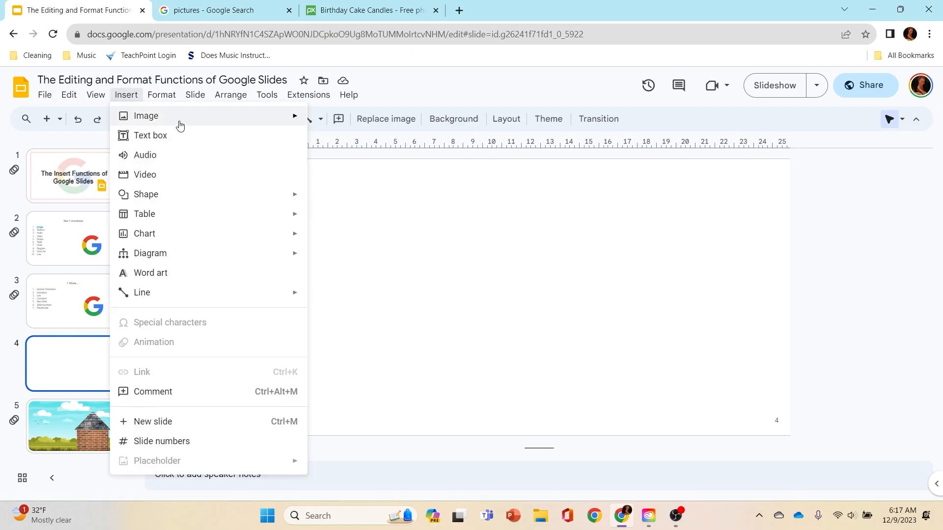
pyautogui.moveTo(269, 120)
pyautogui.click(374, 232)
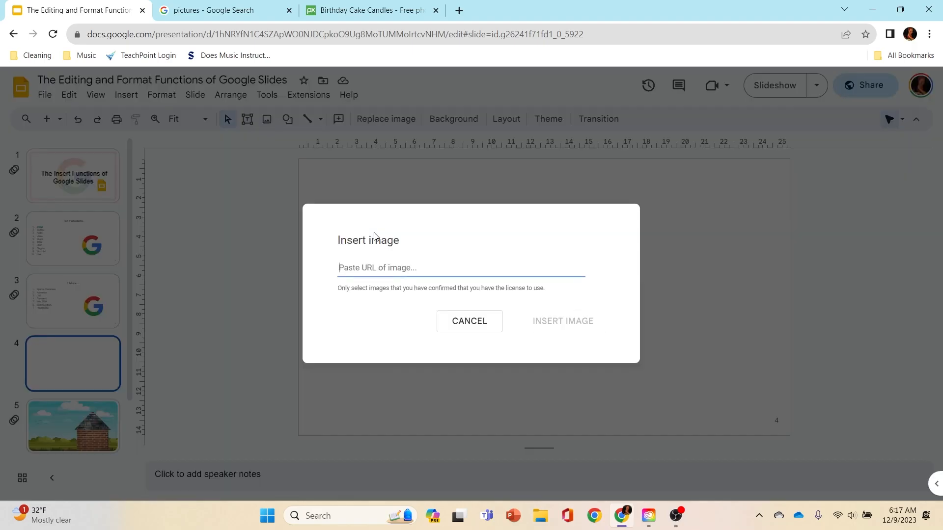
pyautogui.rightClick(439, 267)
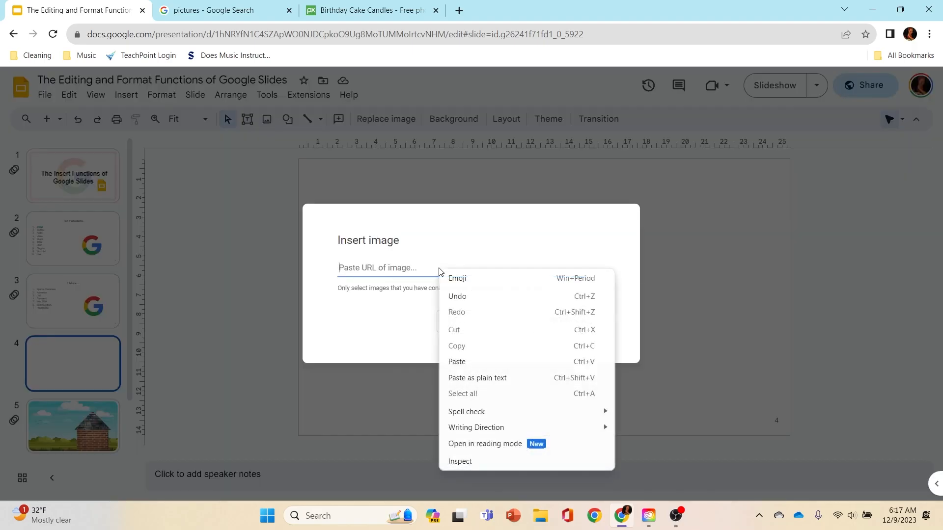
pyautogui.click(484, 364)
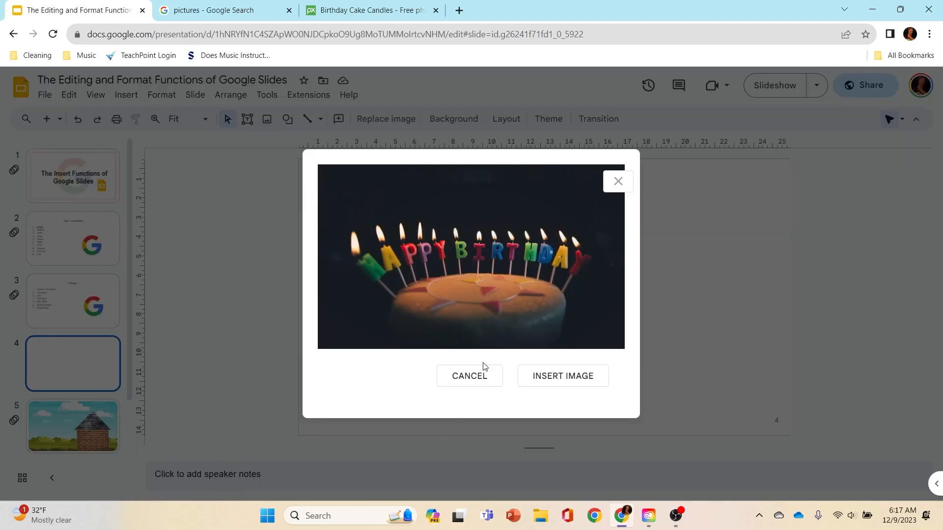
pyautogui.click(574, 383)
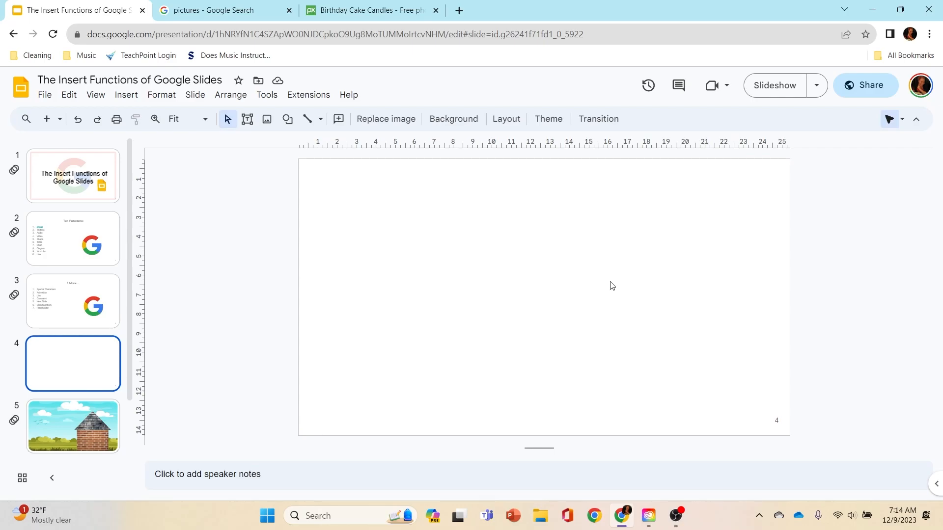
# Capture a webcam photo, insert it on blank slide 4, and delete it from the slide.
pyautogui.click(134, 96)
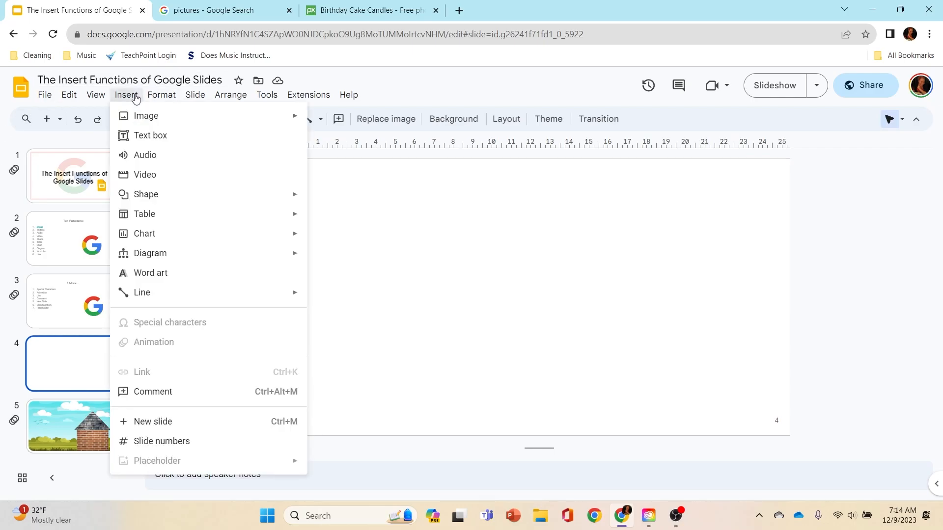
pyautogui.moveTo(143, 116)
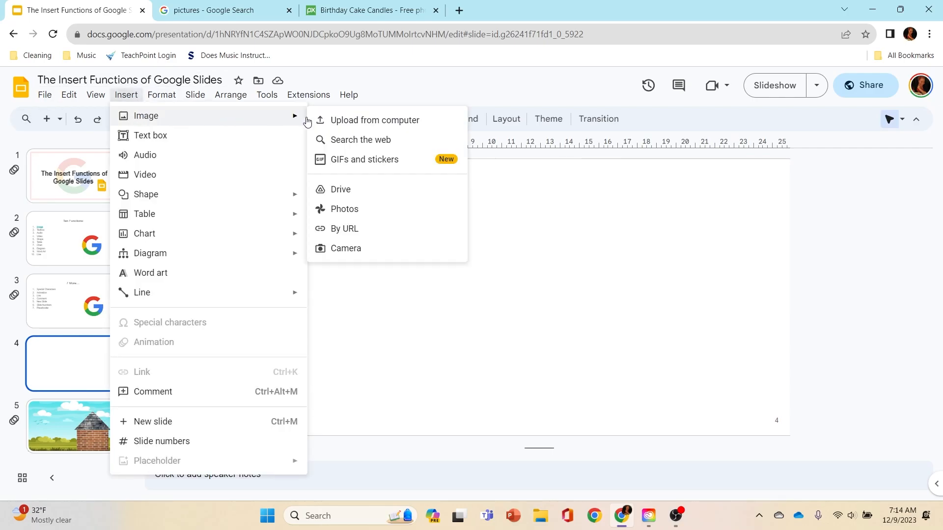
pyautogui.click(346, 249)
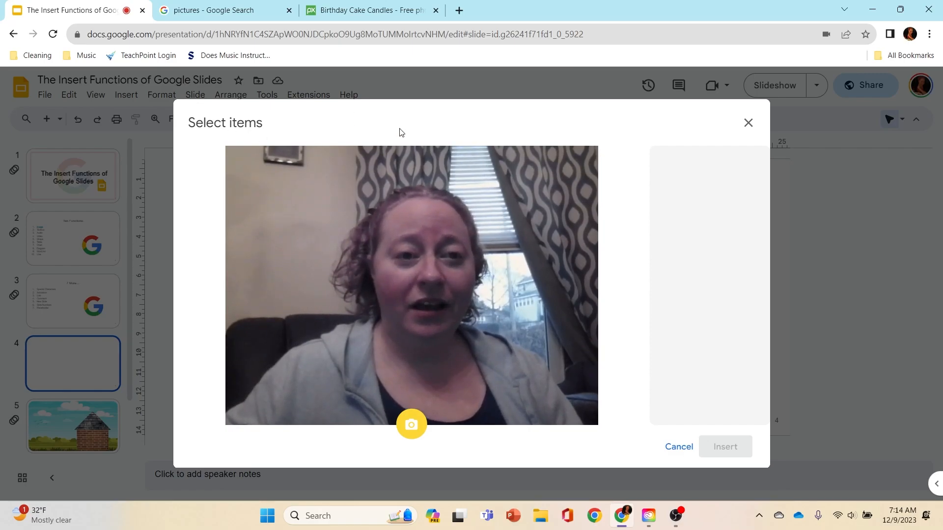
pyautogui.click(411, 424)
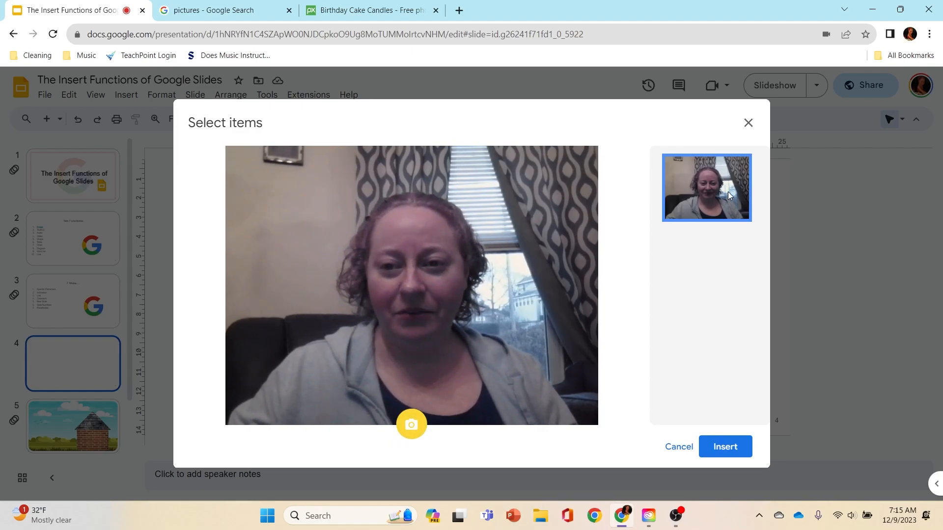
pyautogui.click(725, 447)
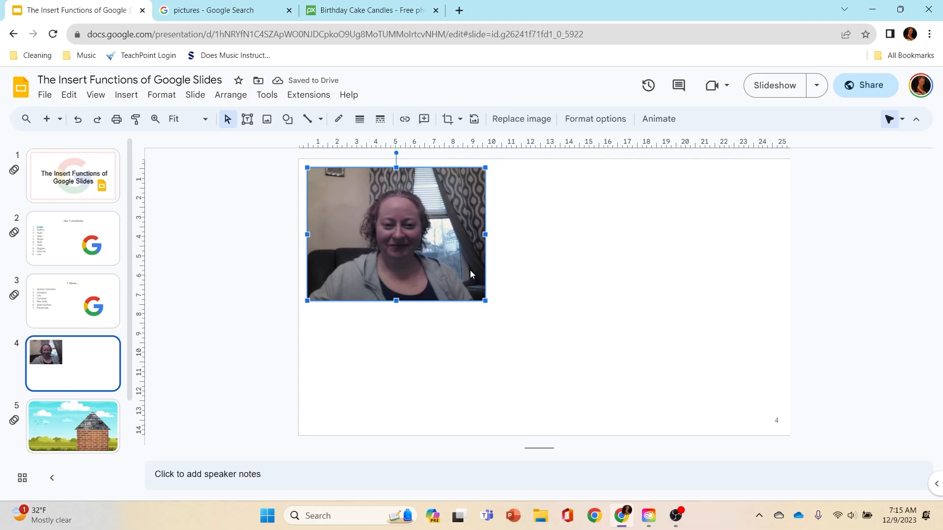
pyautogui.press('Delete')
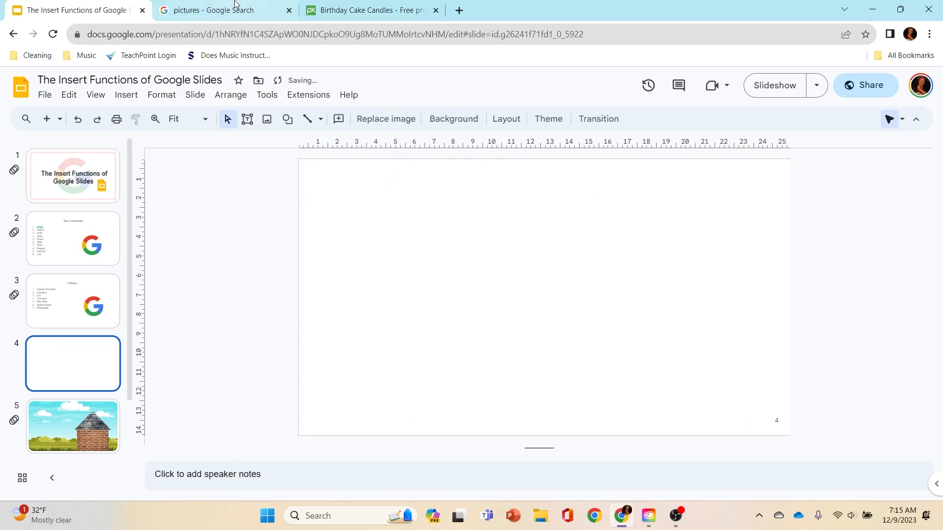
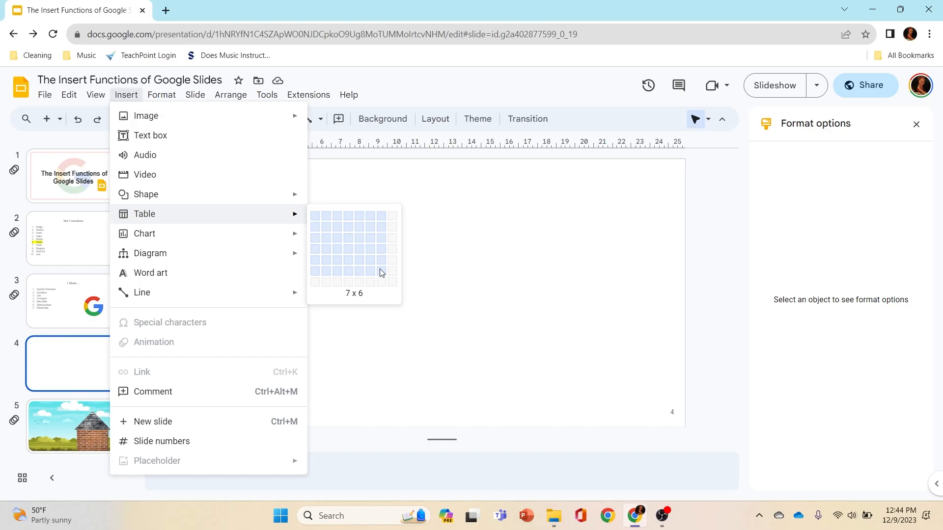
# Insert a 7 x 6 table on blank slide 4 and stretch it to fill the slide.
pyautogui.click(382, 273)
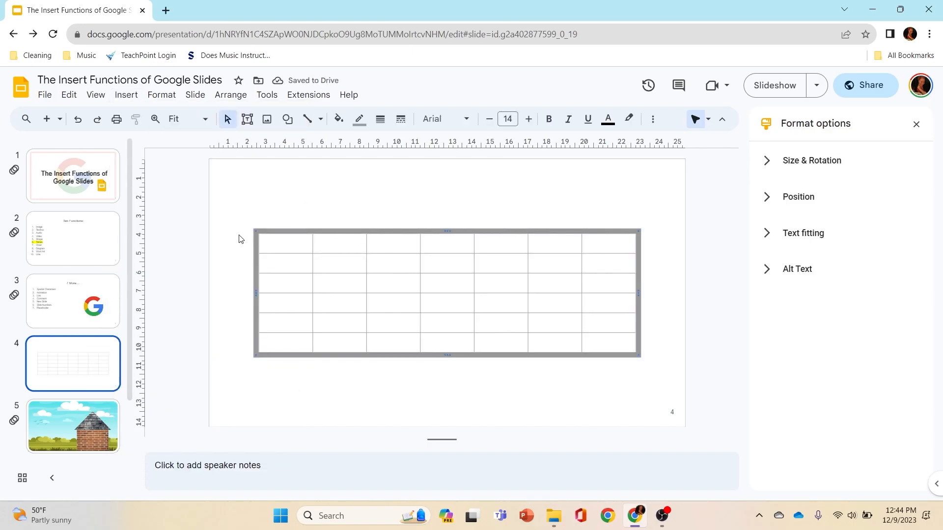
pyautogui.moveTo(254, 231); pyautogui.dragTo(213, 162)
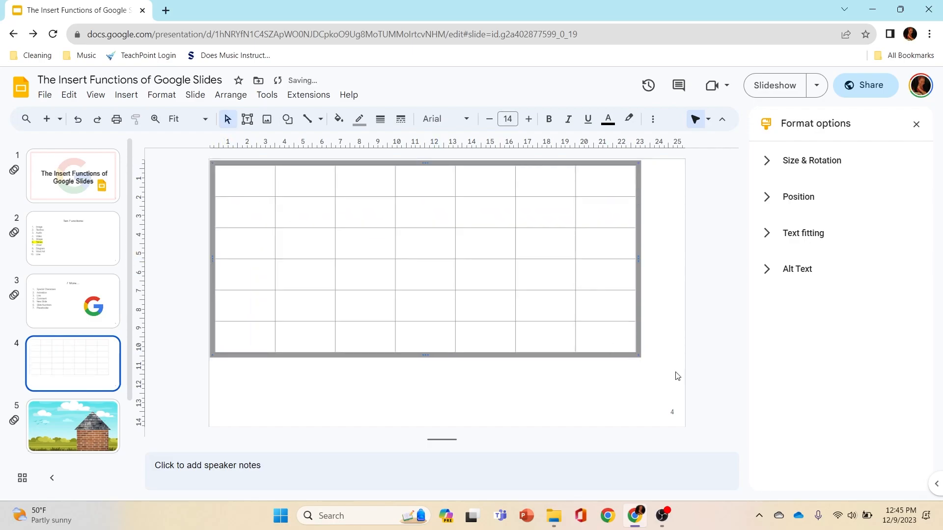
pyautogui.moveTo(637, 354); pyautogui.dragTo(676, 420)
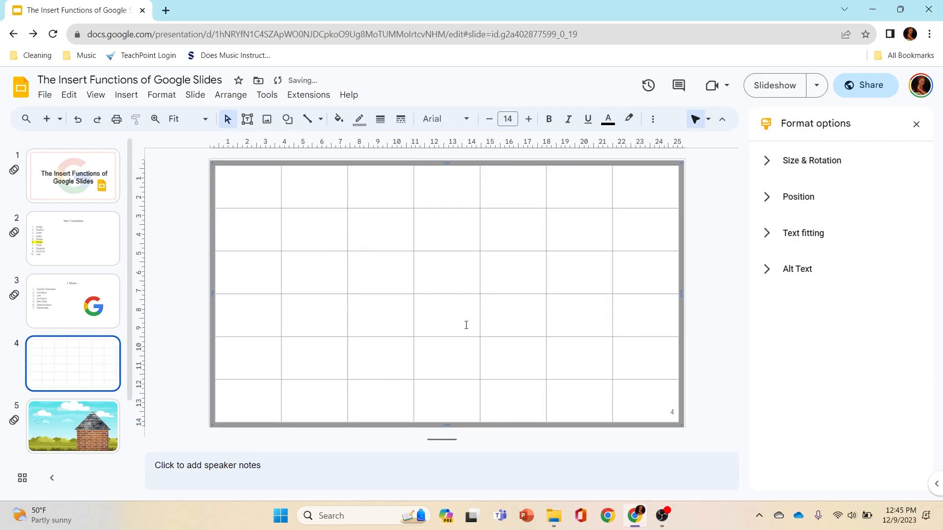
pyautogui.click(175, 215)
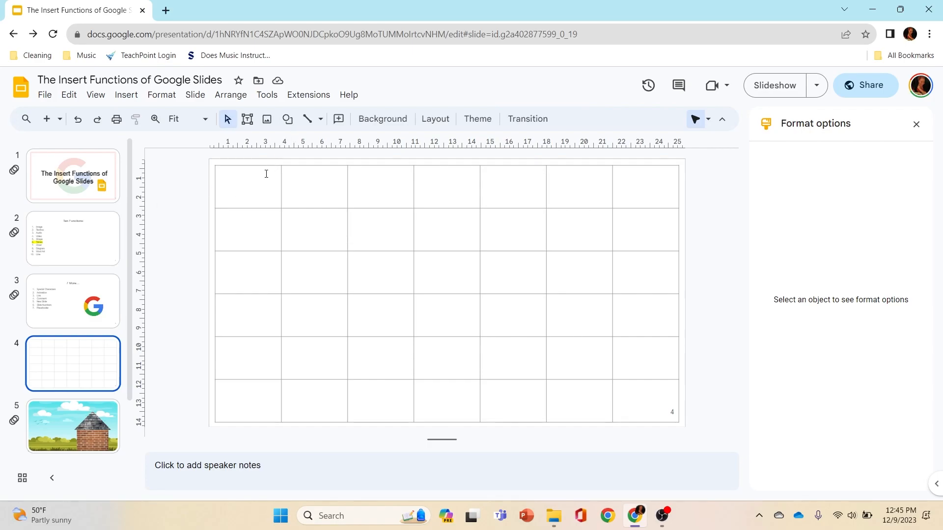
# Merge all the cells in the table's first row into a single header cell.
pyautogui.click(236, 179)
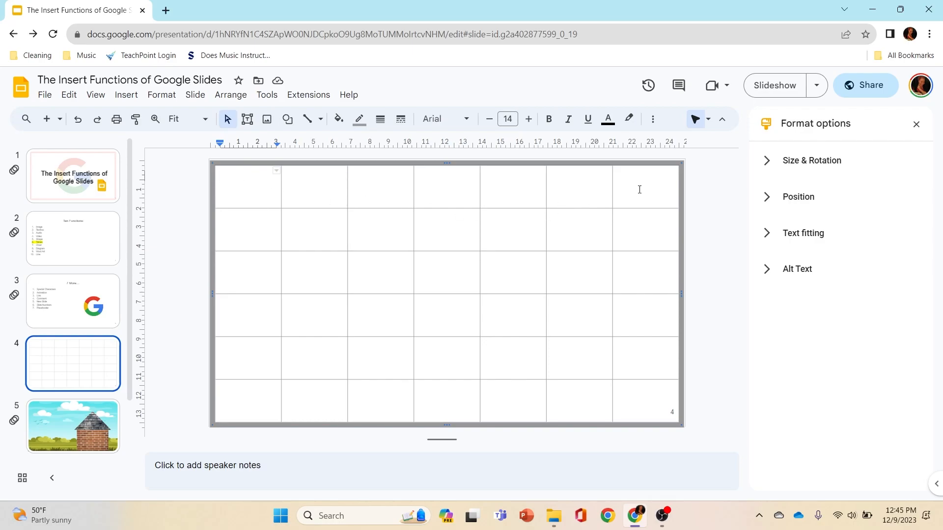
pyautogui.moveTo(640, 189); pyautogui.dragTo(274, 189)
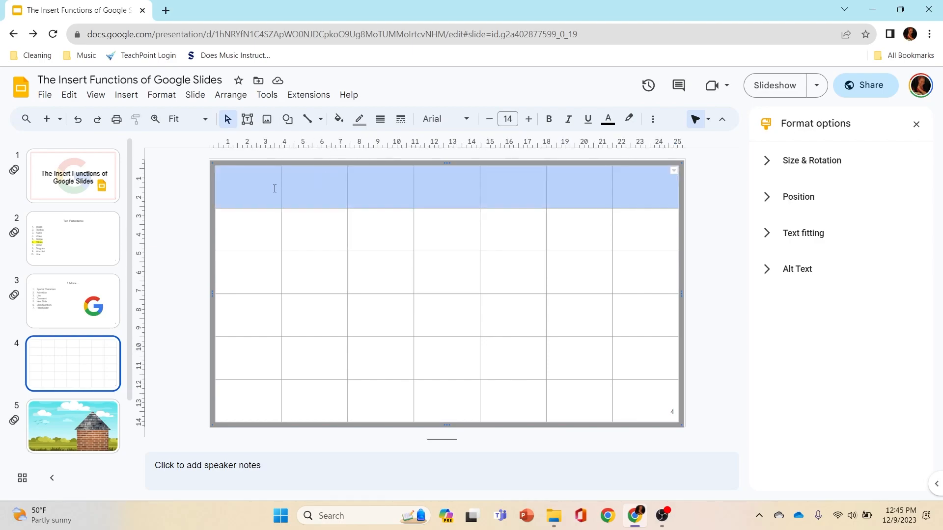
pyautogui.rightClick(335, 180)
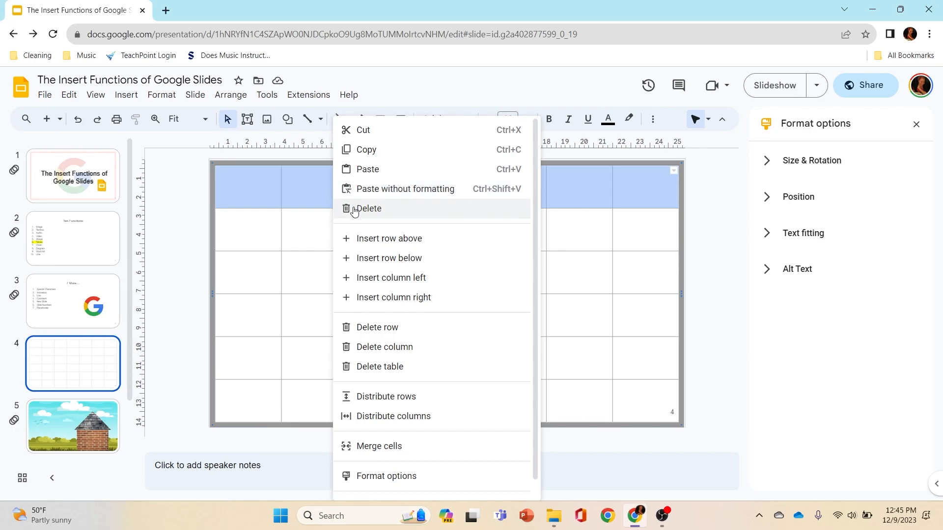
pyautogui.click(397, 455)
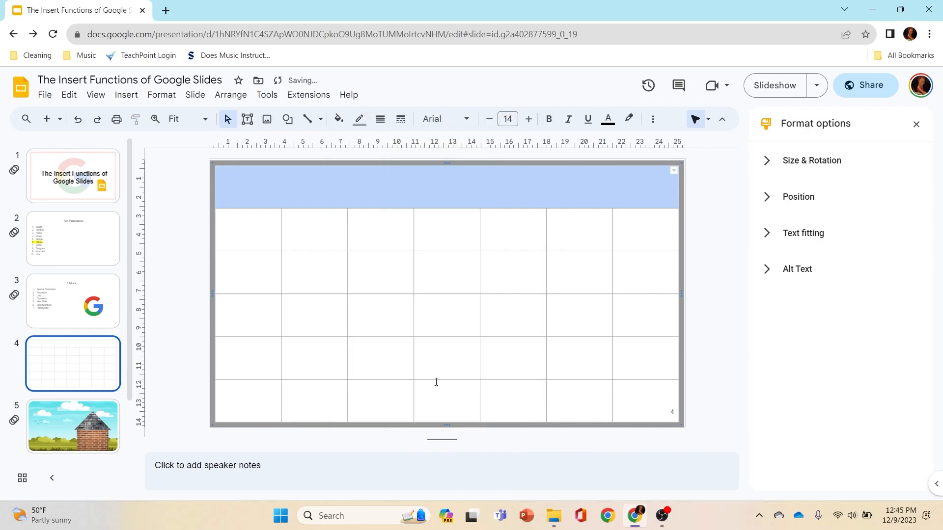
# Enter December in the merged header cell and center the text horizontally and vertically.
pyautogui.click(666, 181)
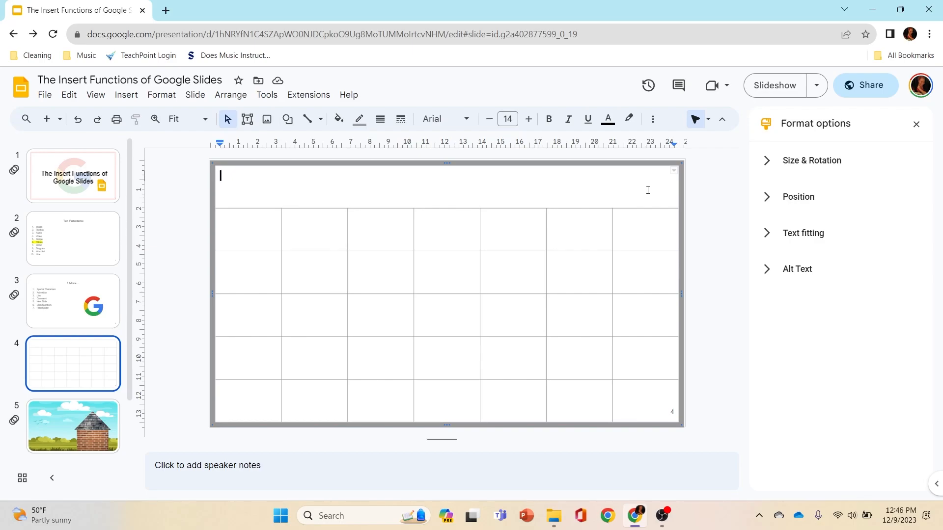
pyautogui.write('December')
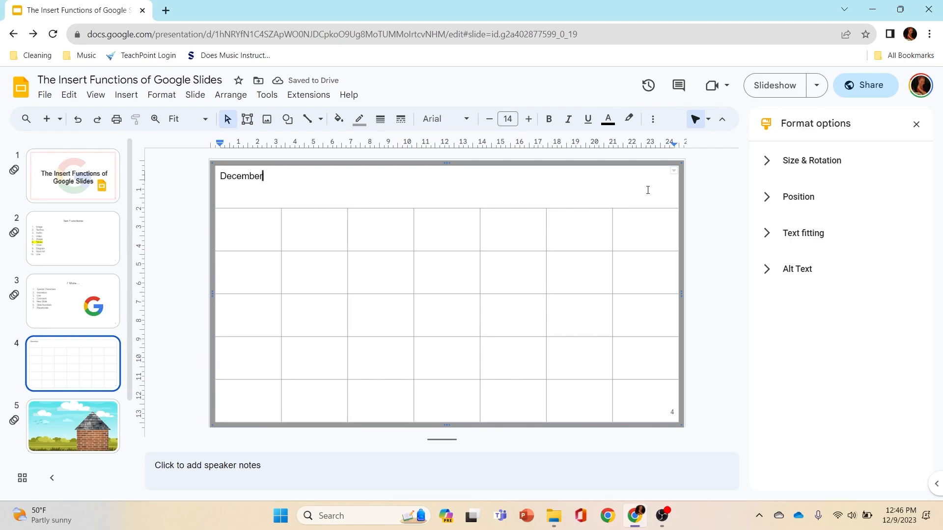
pyautogui.hotkey('ctrl', 'shift', 'e')
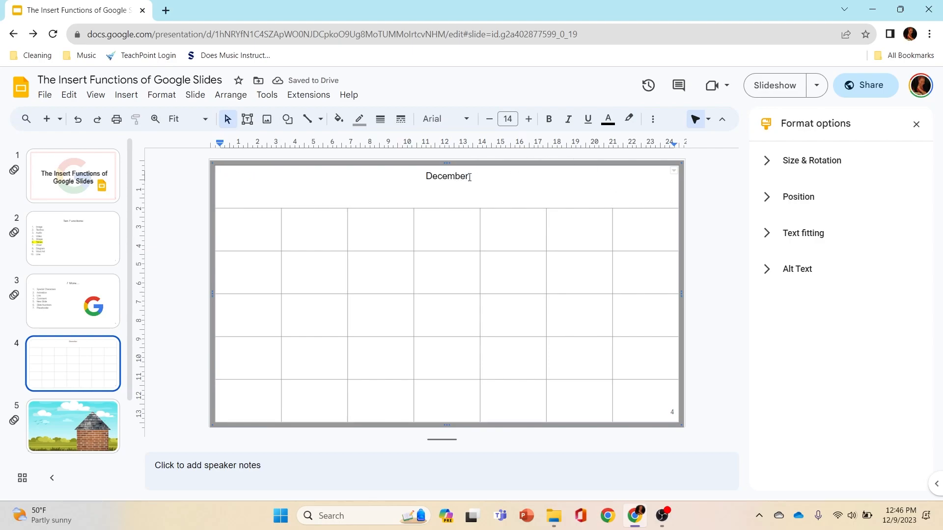
pyautogui.moveTo(470, 176); pyautogui.dragTo(428, 177)
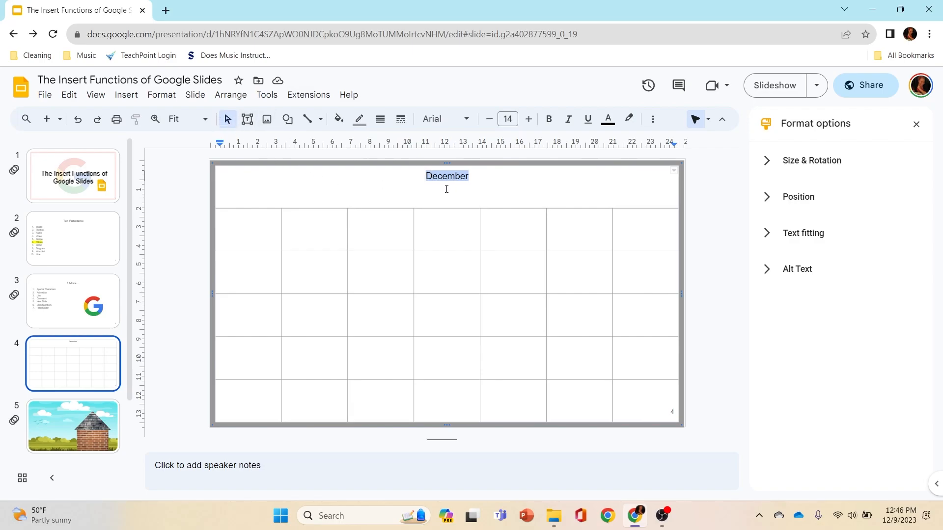
pyautogui.click(161, 94)
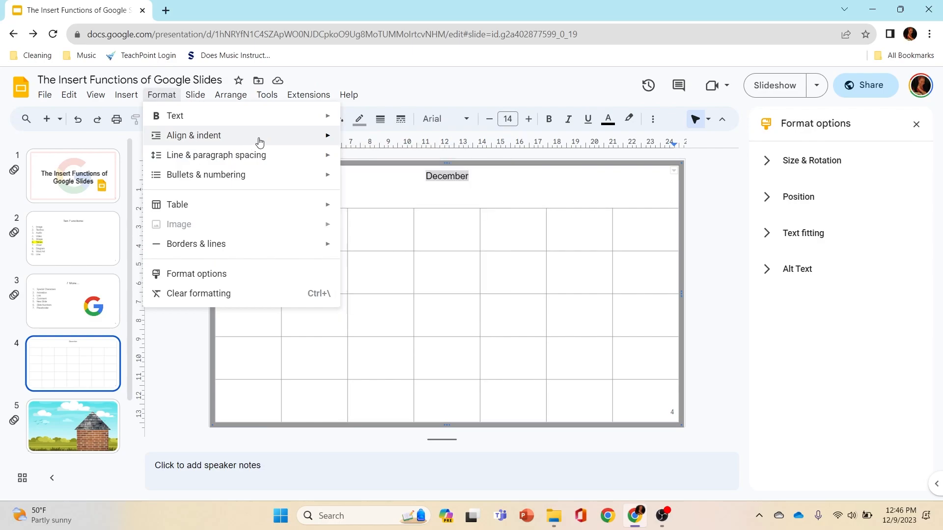
pyautogui.moveTo(260, 142)
pyautogui.click(386, 300)
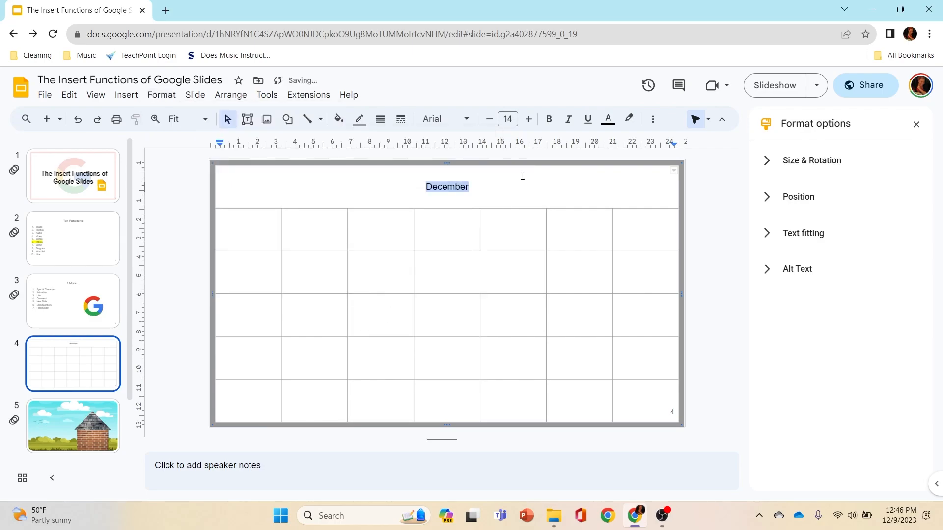
# Format the December heading in Abril Fatface at font size 36.
pyautogui.click(507, 119)
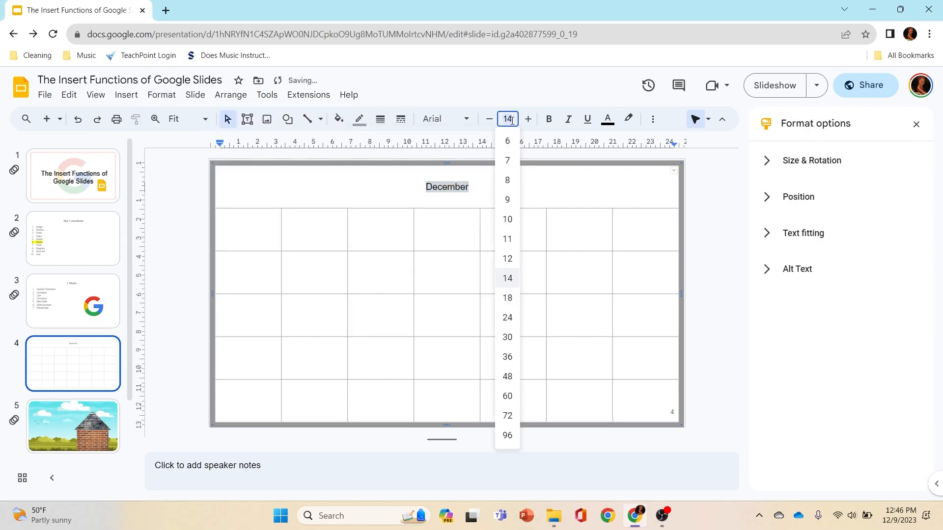
pyautogui.click(508, 357)
pyautogui.click(457, 119)
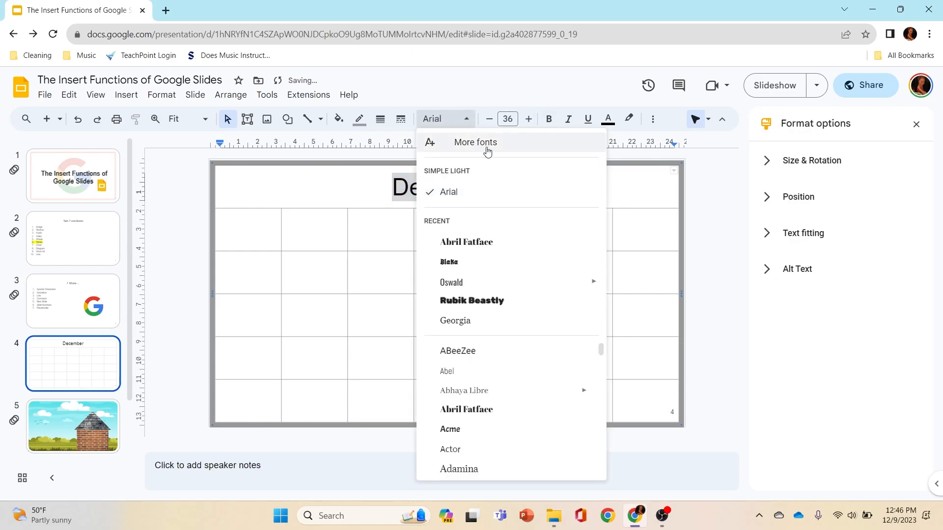
pyautogui.click(478, 409)
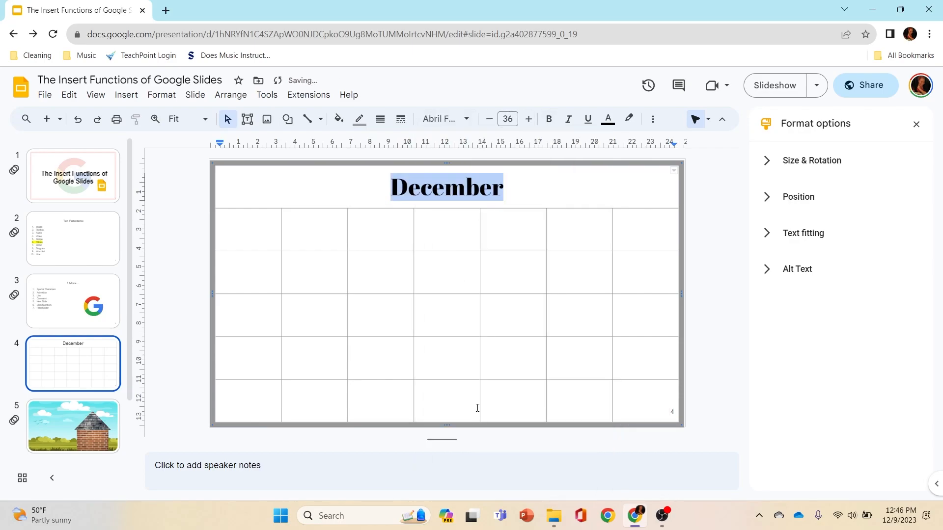
pyautogui.click(590, 196)
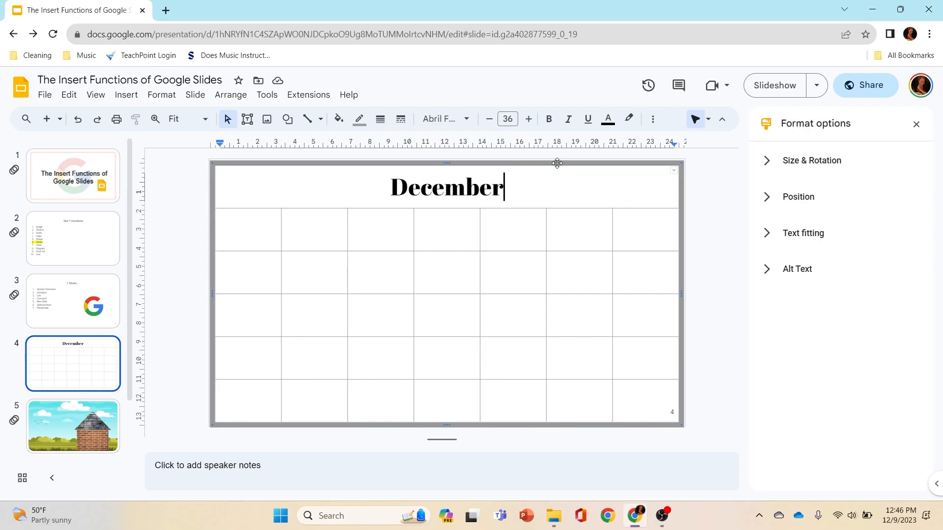
# Color the borders of the header cell and all remaining calendar table cells black.
pyautogui.click(363, 120)
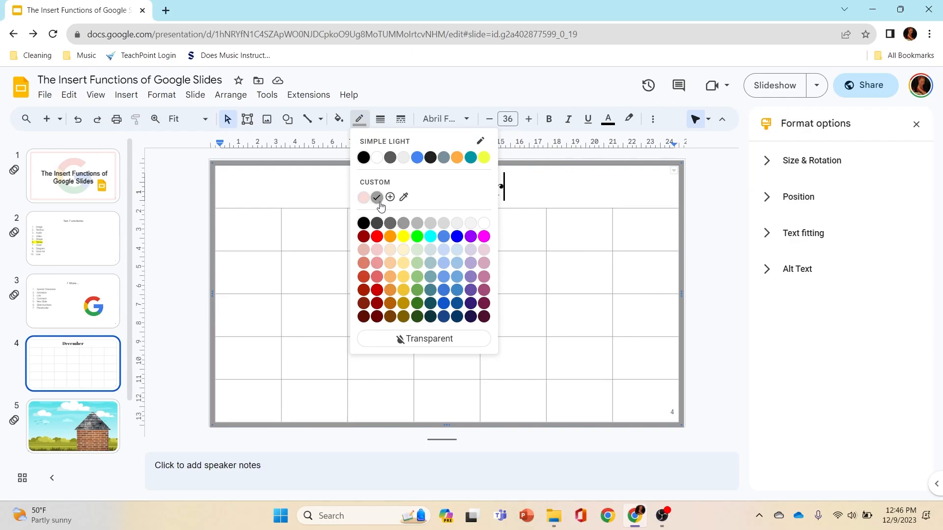
pyautogui.click(363, 158)
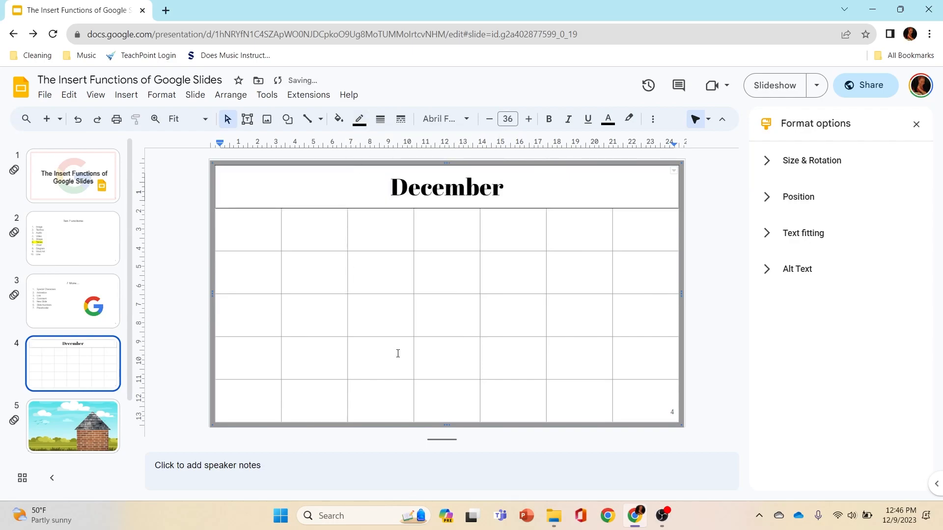
pyautogui.doubleClick(330, 203)
pyautogui.click(321, 204)
pyautogui.click(271, 208)
pyautogui.press('Escape')
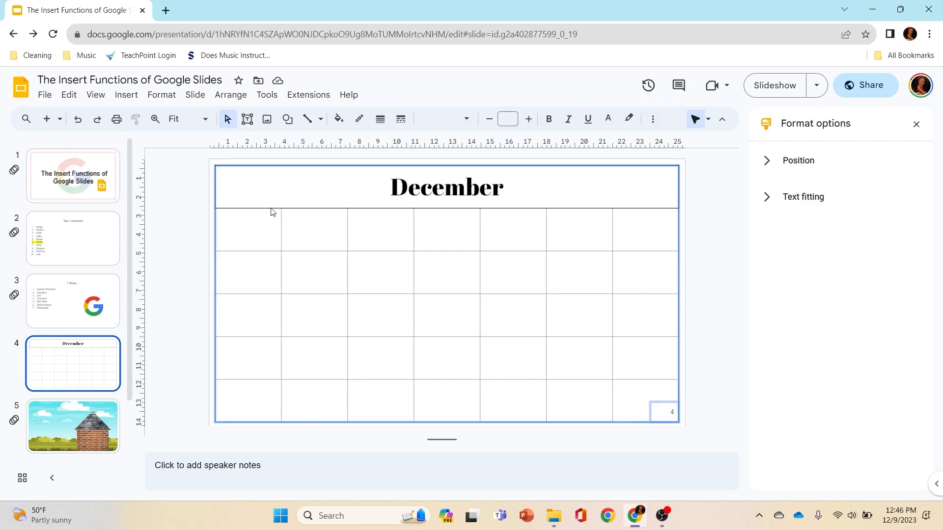
pyautogui.click(361, 120)
pyautogui.click(362, 156)
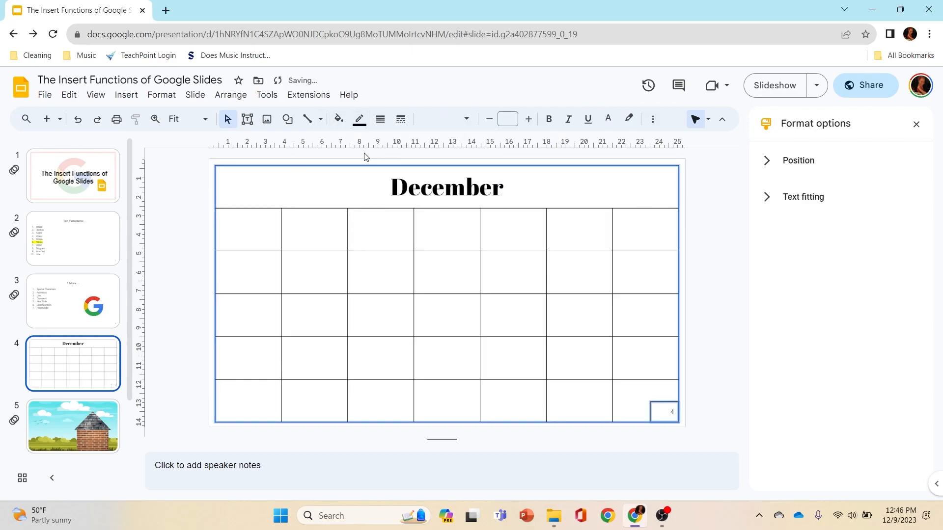
pyautogui.click(705, 283)
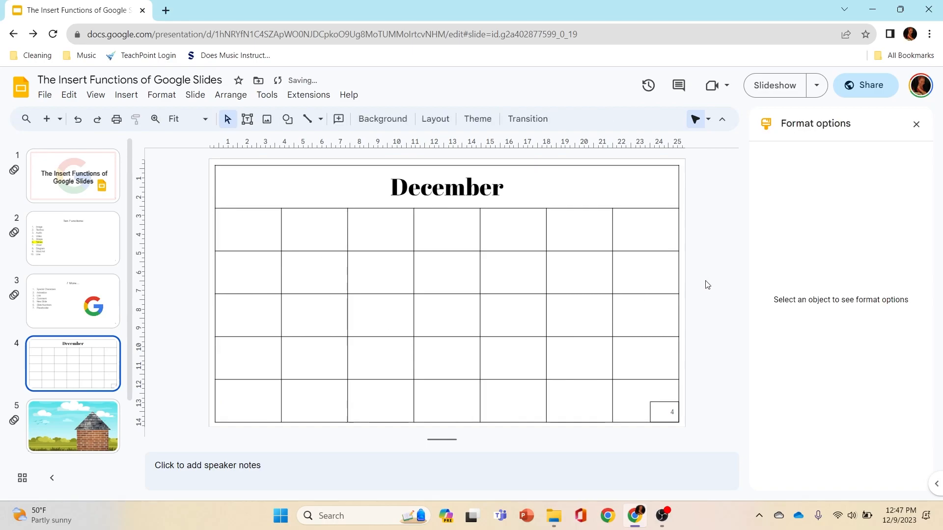
# Move the calendar table aside to expose the outlined slide number box, and delete that box.
pyautogui.click(665, 404)
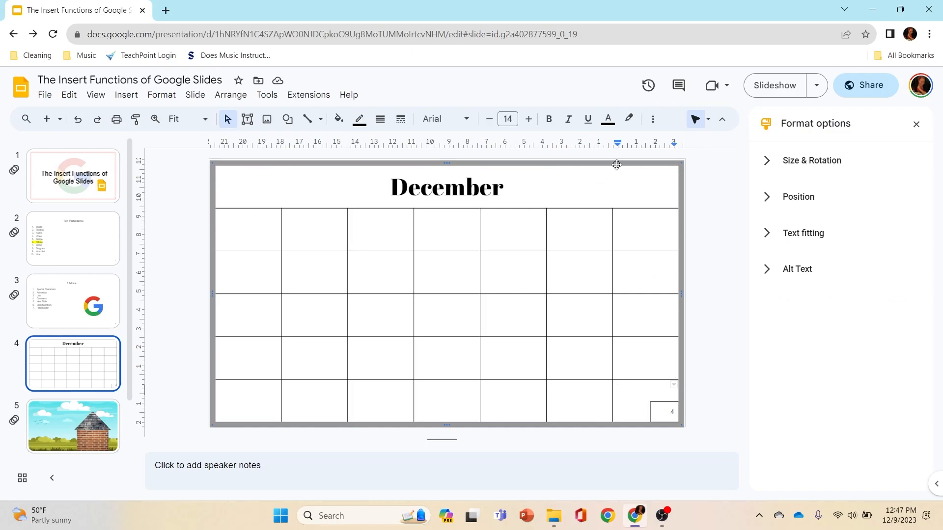
pyautogui.moveTo(616, 164); pyautogui.dragTo(545, 169)
pyautogui.click(677, 403)
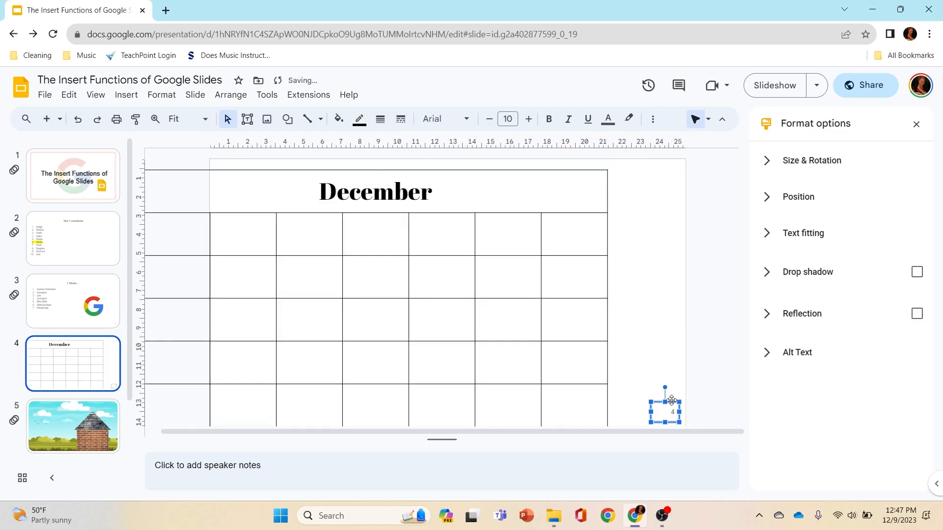
pyautogui.press('Delete')
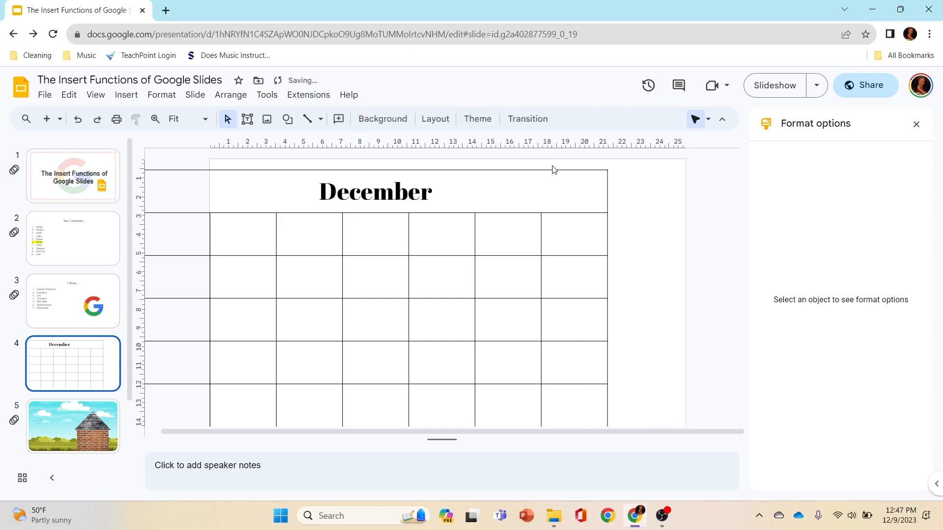
# Move the calendar table back so that it fills slide 4 again.
pyautogui.click(606, 179)
pyautogui.click(590, 170)
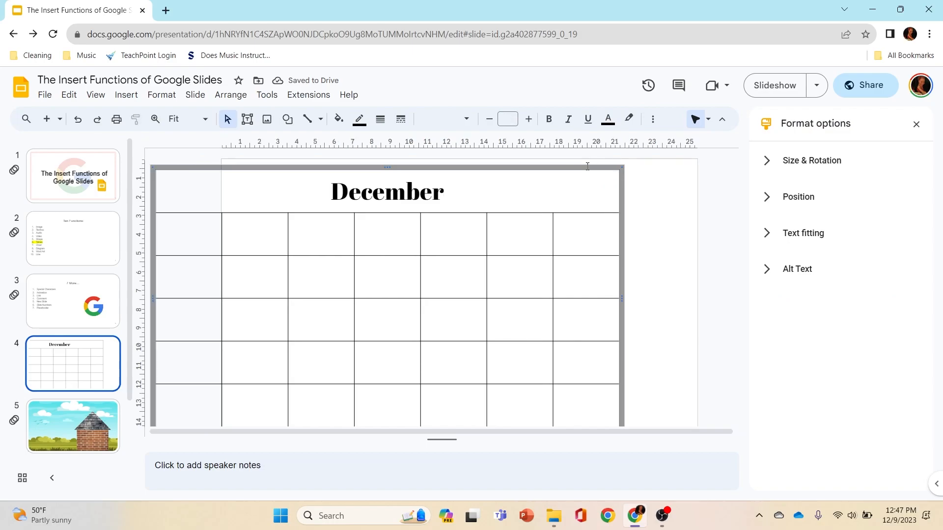
pyautogui.moveTo(621, 183); pyautogui.dragTo(692, 181)
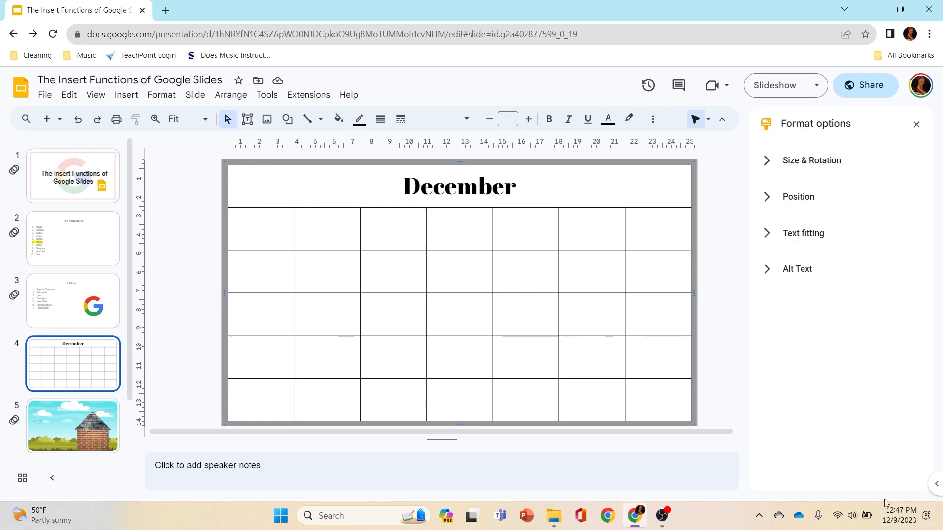
# Check the December 2023 system calendar and enter dates 1 and 2 in the Friday and Saturday cells of the first week.
pyautogui.click(900, 517)
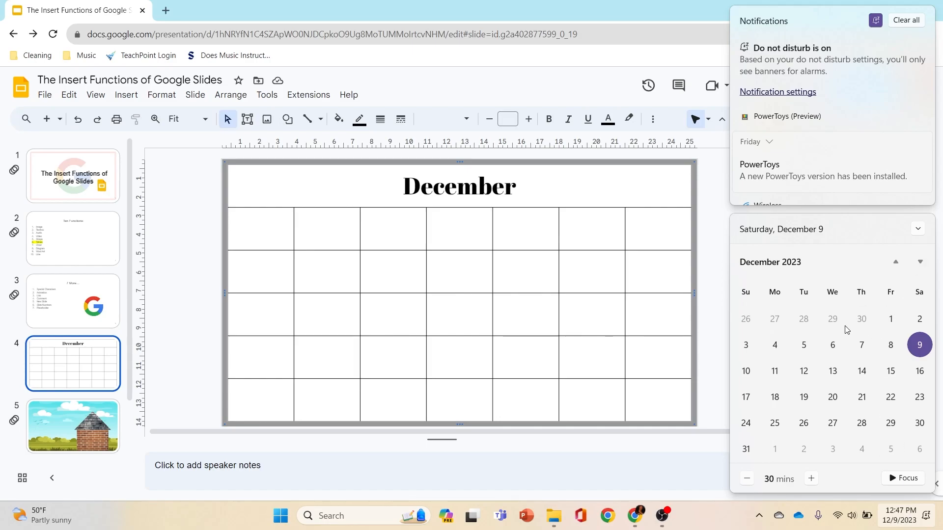
pyautogui.click(573, 215)
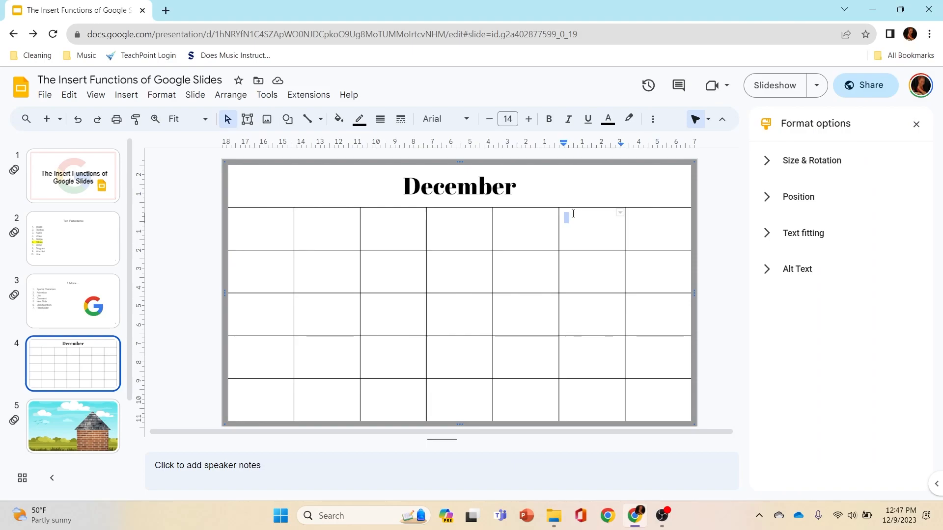
pyautogui.write('1')
pyautogui.press('Tab')
pyautogui.write('2')
pyautogui.press('Tab')
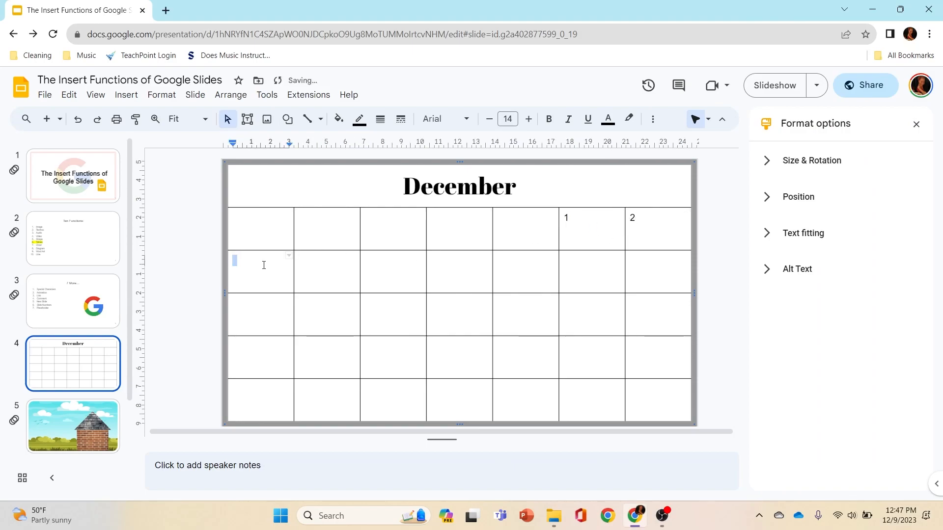
# Enter dates 3 through 9 across the second week row of the December calendar.
pyautogui.write('3')
pyautogui.press('Tab')
pyautogui.write('4')
pyautogui.press('Tab')
pyautogui.write('5')
pyautogui.press('Tab')
pyautogui.write('6')
pyautogui.press('Tab')
pyautogui.write('7')
pyautogui.press('Tab')
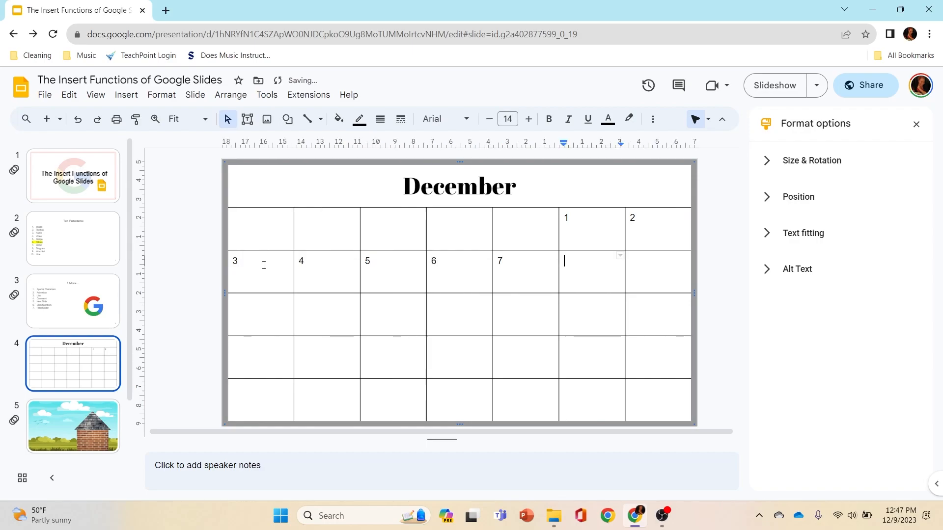
pyautogui.write('8')
pyautogui.press('Tab')
pyautogui.write('9')
pyautogui.press('Tab')
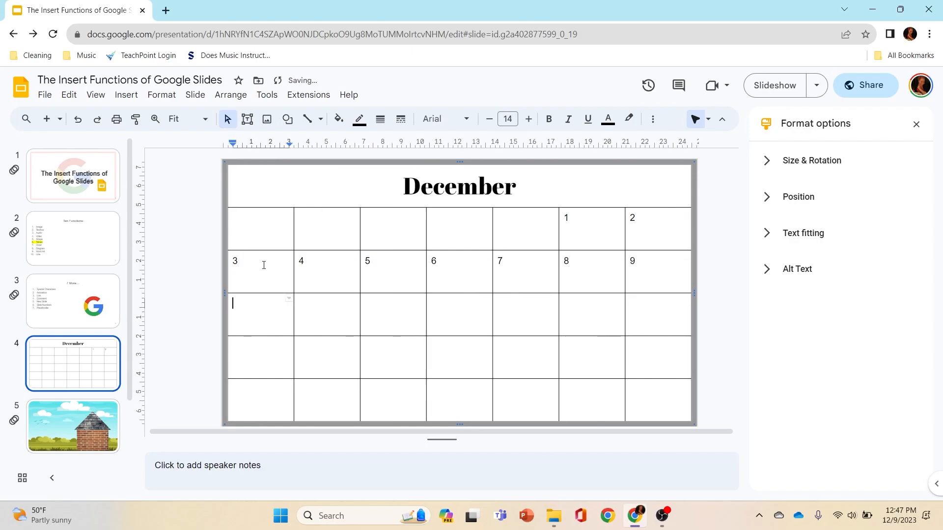
# Enter dates 10 through 16 across the third week row, correcting the Thursday cell to 14.
pyautogui.write('10')
pyautogui.press('Tab')
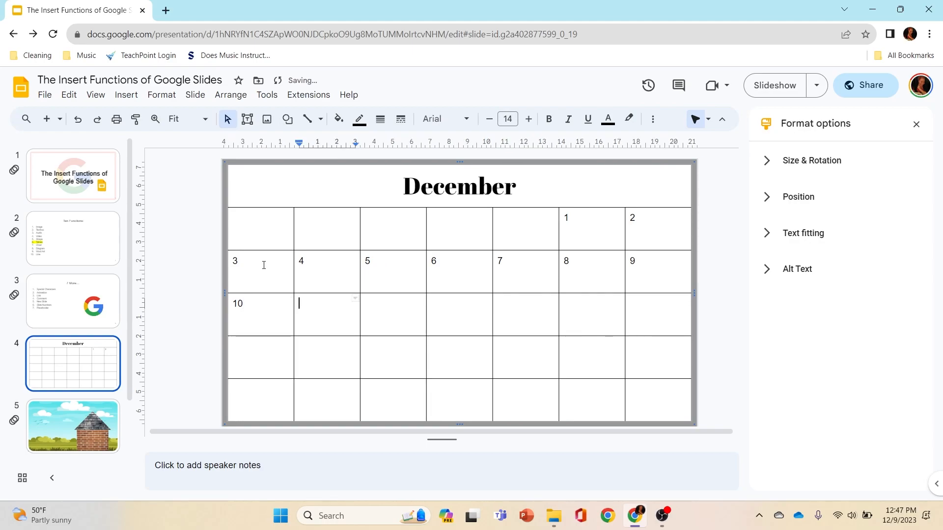
pyautogui.write('11')
pyautogui.press('Tab')
pyautogui.write('12')
pyautogui.press('Tab')
pyautogui.write('4')
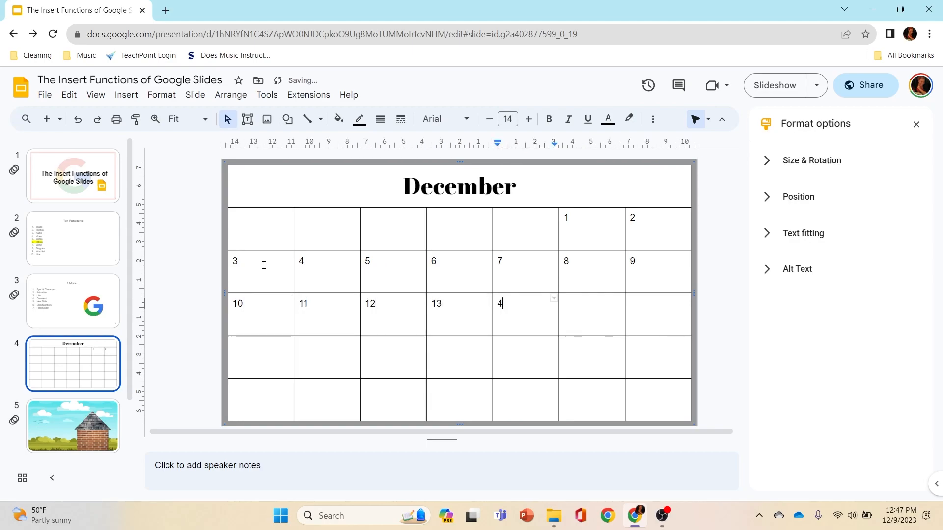
pyautogui.press('Tab')
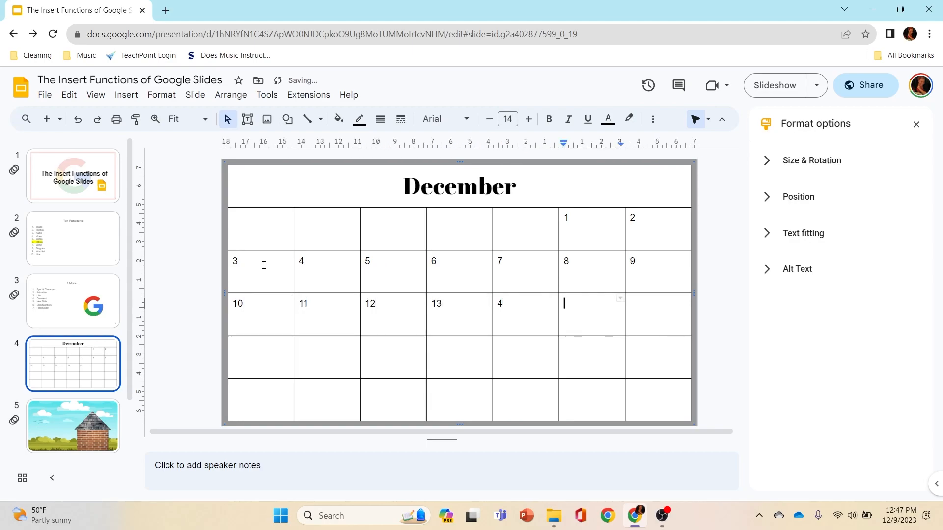
pyautogui.click(496, 301)
pyautogui.write('1')
pyautogui.press('Tab')
pyautogui.write('15')
pyautogui.press('Tab')
pyautogui.write('16')
pyautogui.press('Tab')
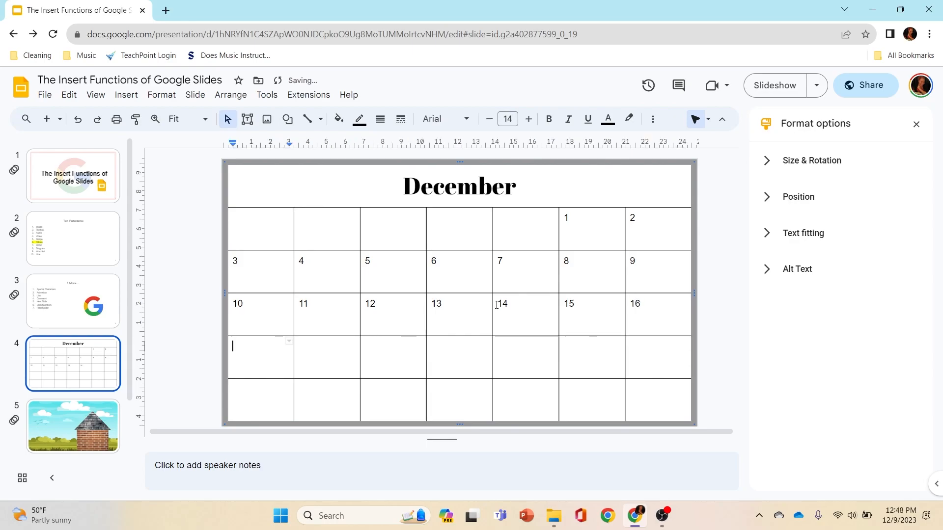
# Enter dates 17 through 23 across the fourth week row of the calendar.
pyautogui.write('17')
pyautogui.press('Tab')
pyautogui.write('18')
pyautogui.press('Tab')
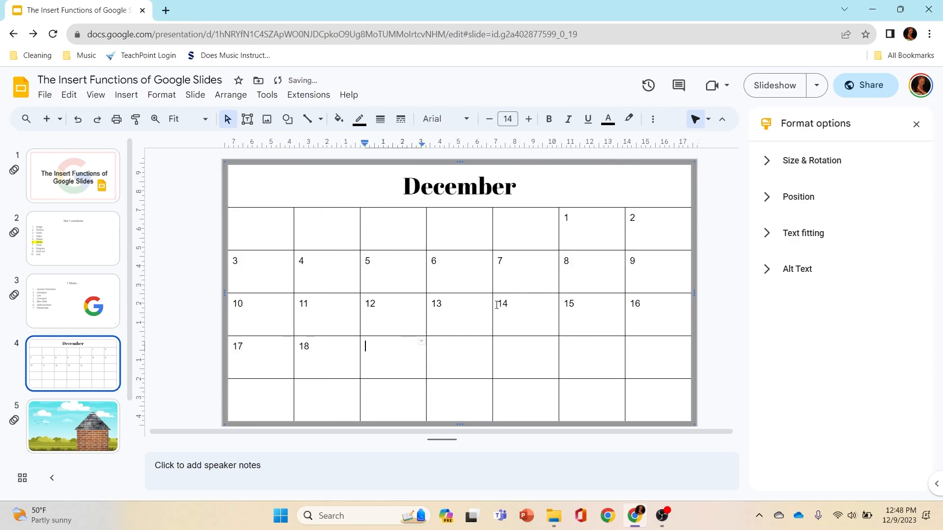
pyautogui.write('19')
pyautogui.press('Tab')
pyautogui.write('1')
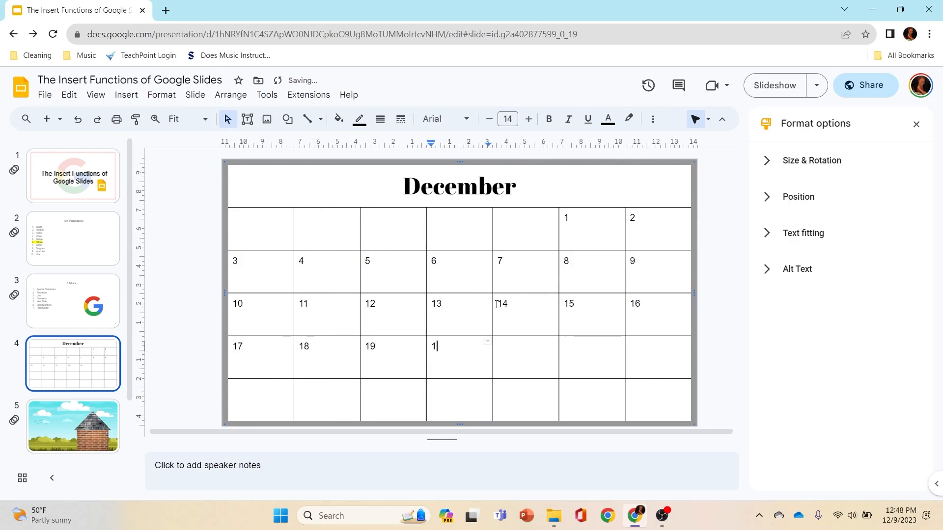
pyautogui.press('BackSpace')
pyautogui.write('20')
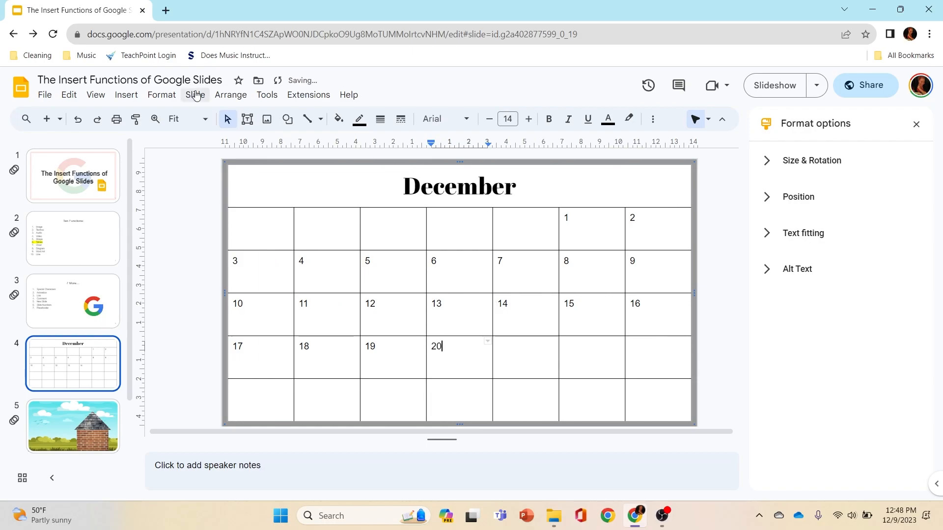
pyautogui.press('Tab')
pyautogui.write('21')
pyautogui.press('Tab')
pyautogui.write('22')
pyautogui.press('Tab')
pyautogui.write('2')
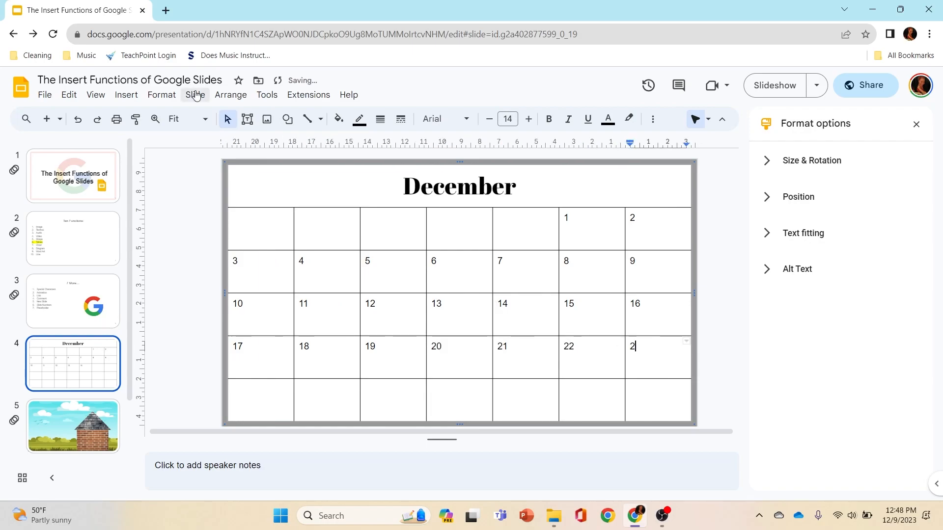
pyautogui.write('3')
pyautogui.press('Tab')
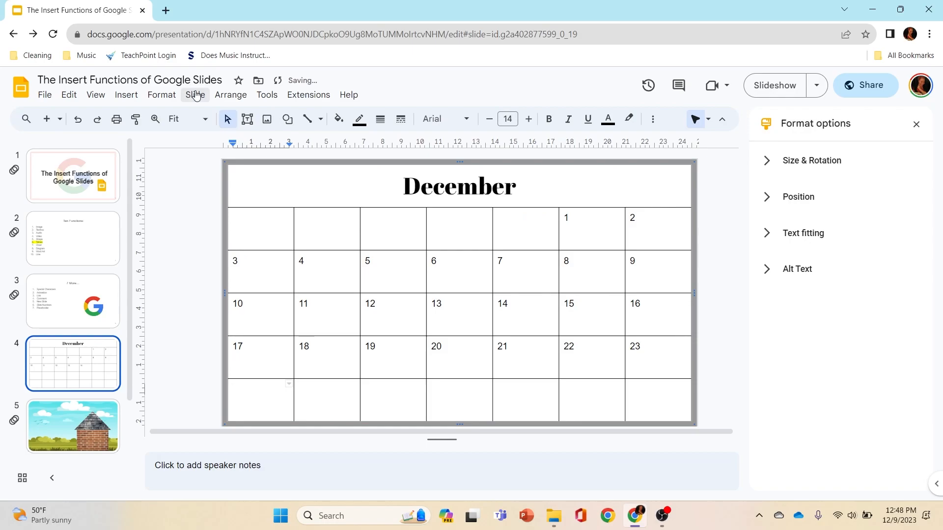
# Enter dates 24 through 30 across the fifth week row, checking the system calendar for the month's last days.
pyautogui.write('24')
pyautogui.press('Tab')
pyautogui.write('25')
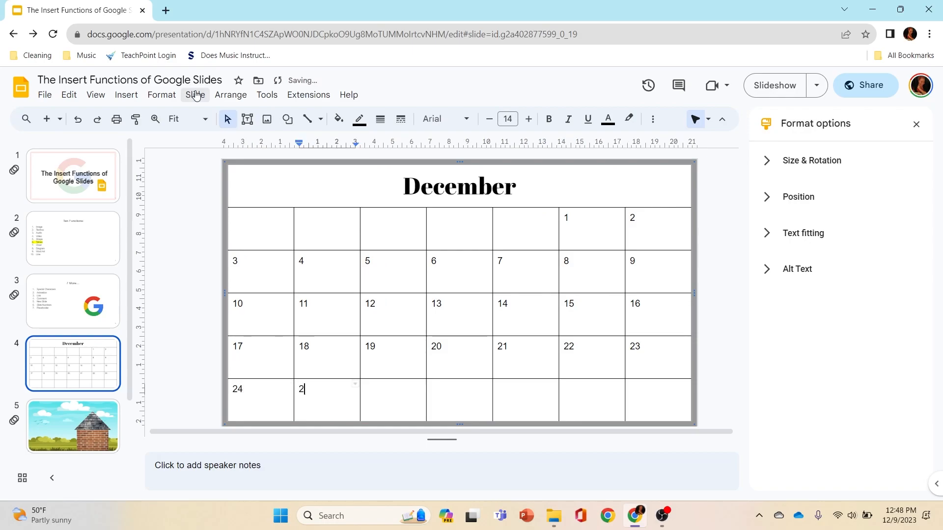
pyautogui.press('Tab')
pyautogui.write('26')
pyautogui.press('Tab')
pyautogui.write('2')
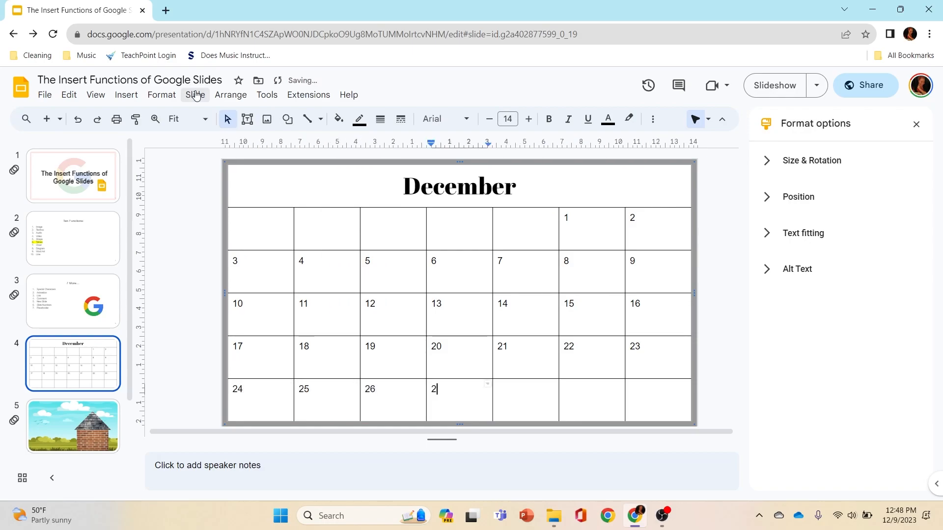
pyautogui.write('7')
pyautogui.press('Tab')
pyautogui.write('28')
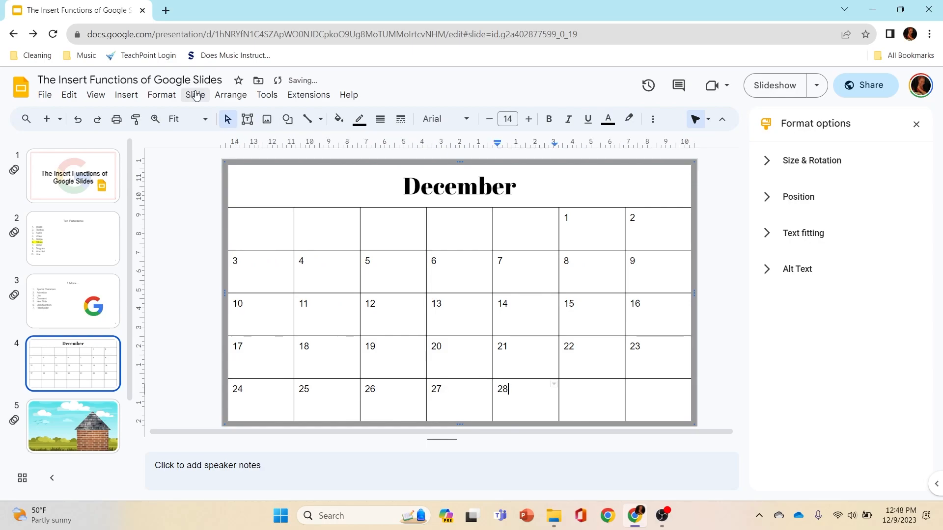
pyautogui.click(903, 521)
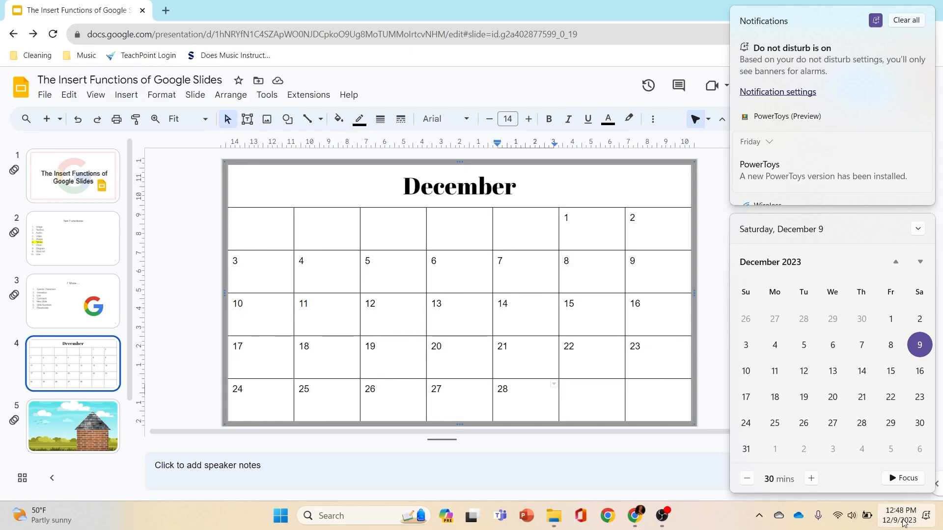
pyautogui.click(567, 381)
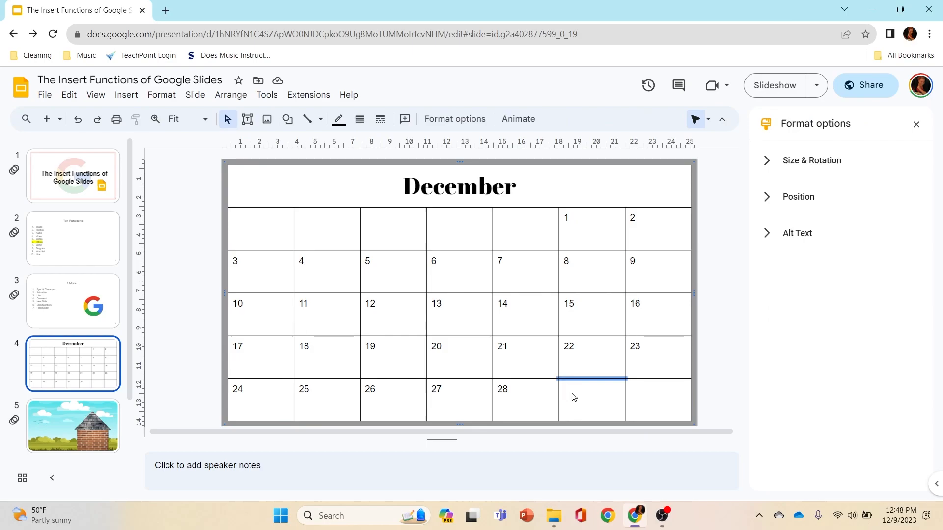
pyautogui.write('29')
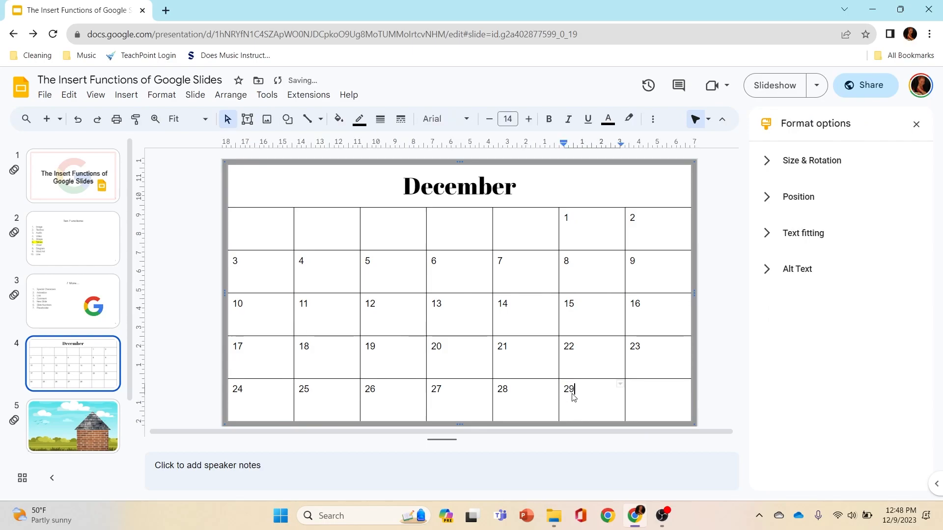
pyautogui.press('Tab')
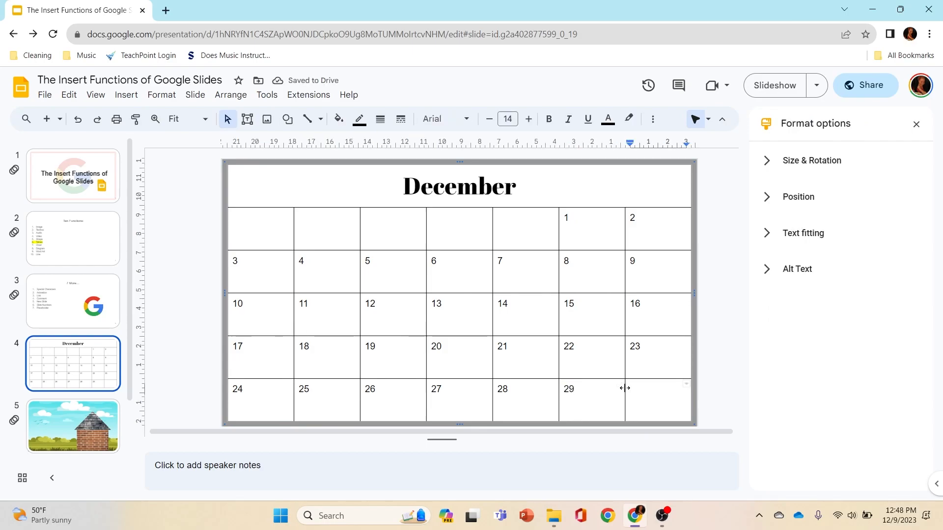
pyautogui.write('30')
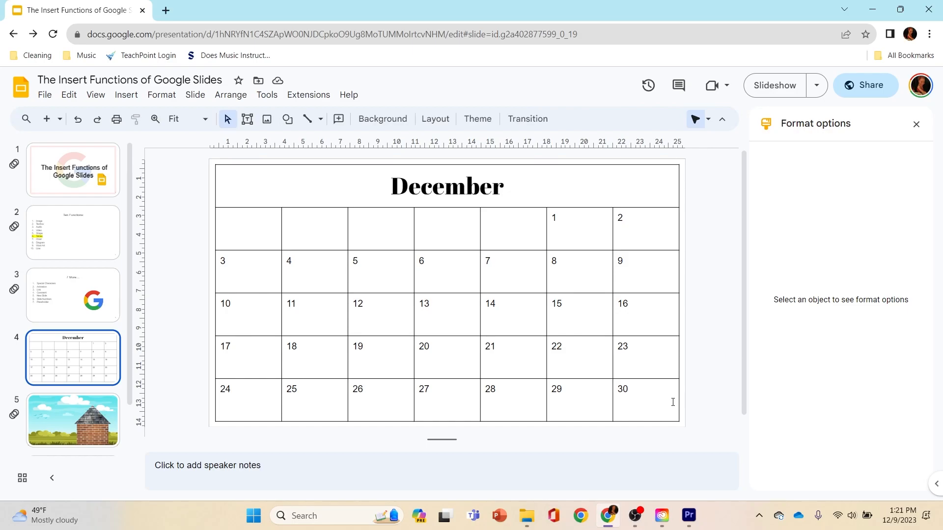
# Insert a new table row below the week that starts with 24.
pyautogui.rightClick(248, 413)
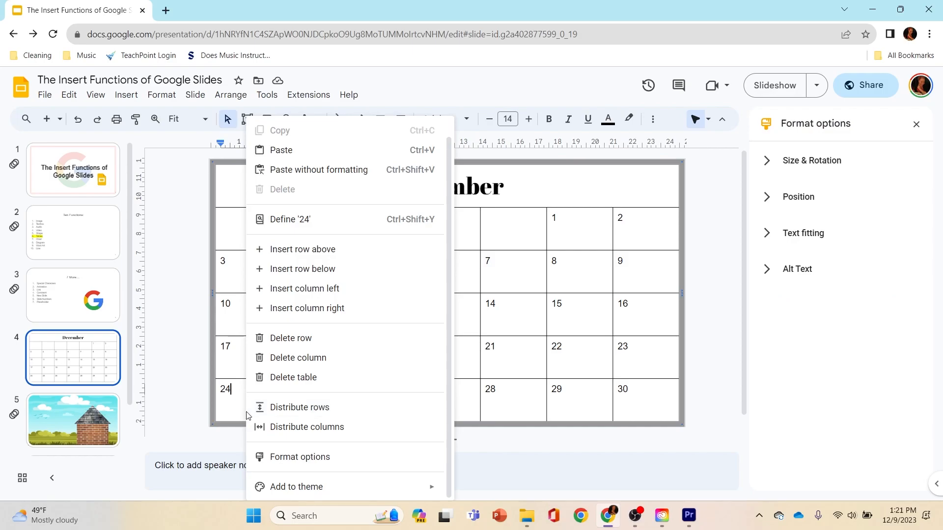
pyautogui.click(278, 269)
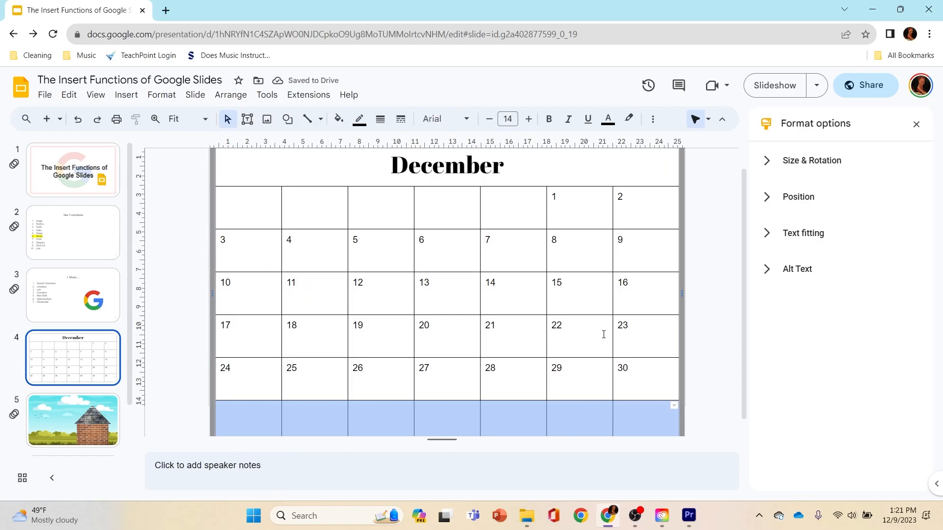
pyautogui.scroll(-1, 692, 337)
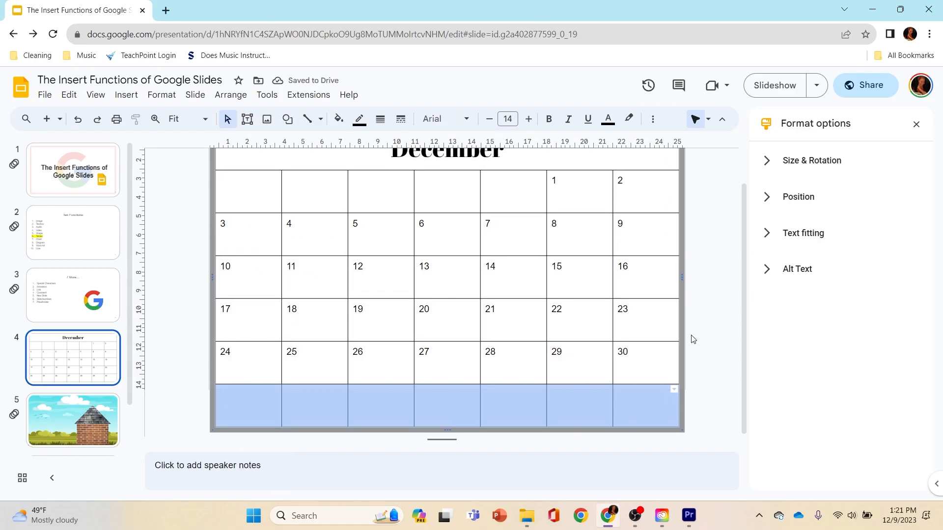
# Enter 31 in the first cell of the new row and shrink the table to fit within the slide.
pyautogui.click(635, 408)
pyautogui.click(249, 392)
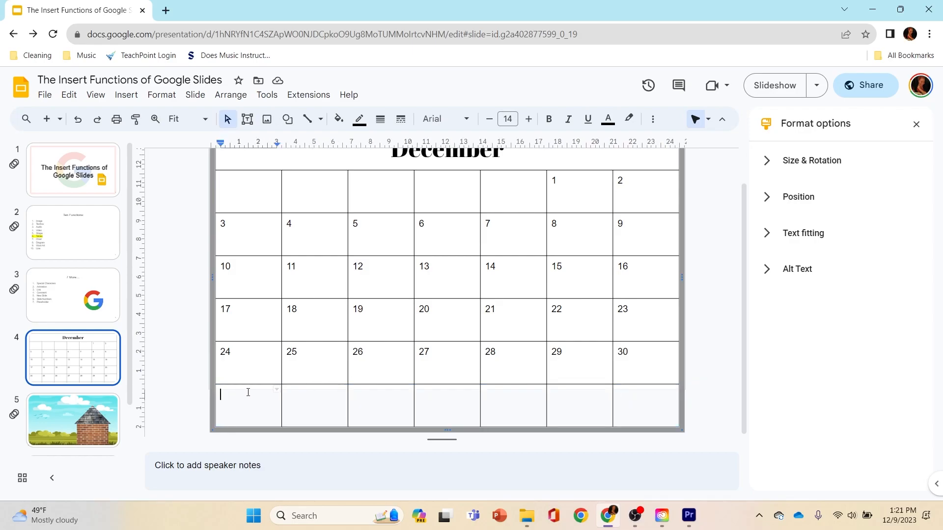
pyautogui.write('31')
pyautogui.moveTo(682, 431); pyautogui.dragTo(682, 406)
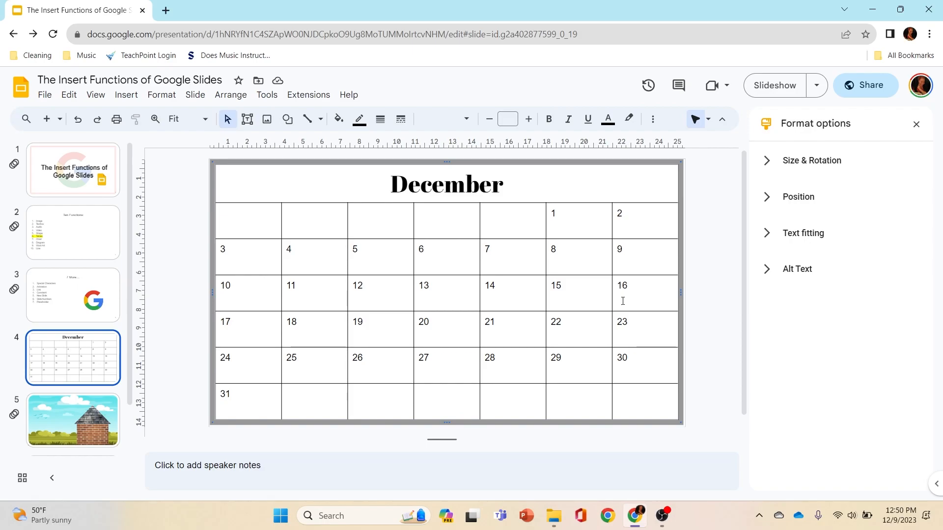
# Fill the December header cell with a pale solid blue.
pyautogui.click(661, 181)
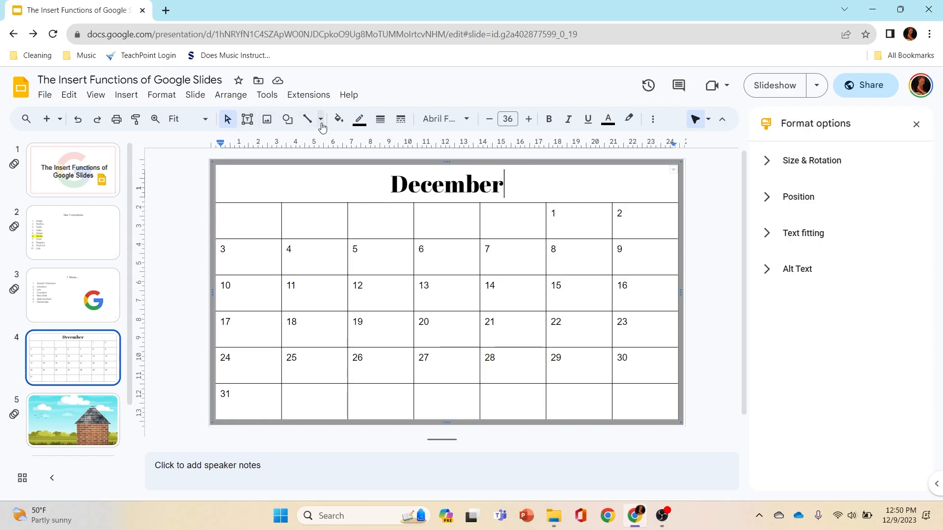
pyautogui.click(339, 121)
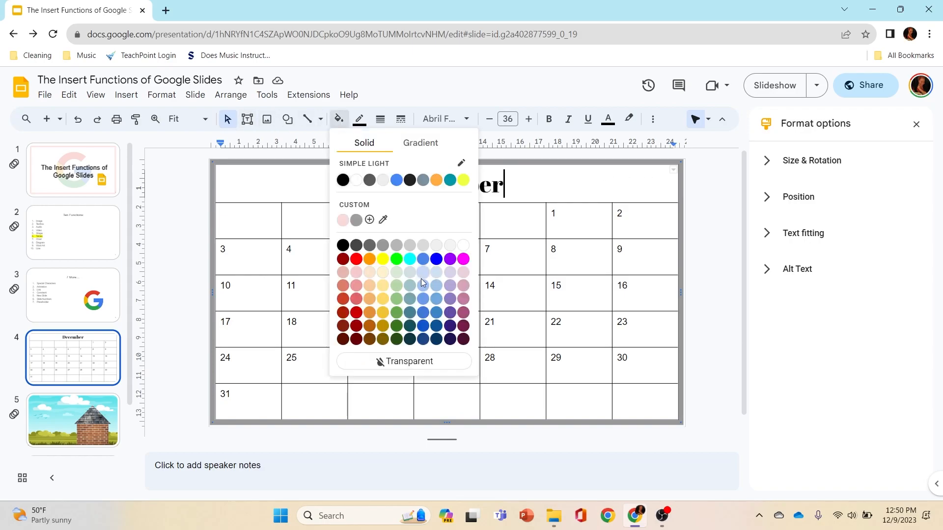
pyautogui.click(436, 274)
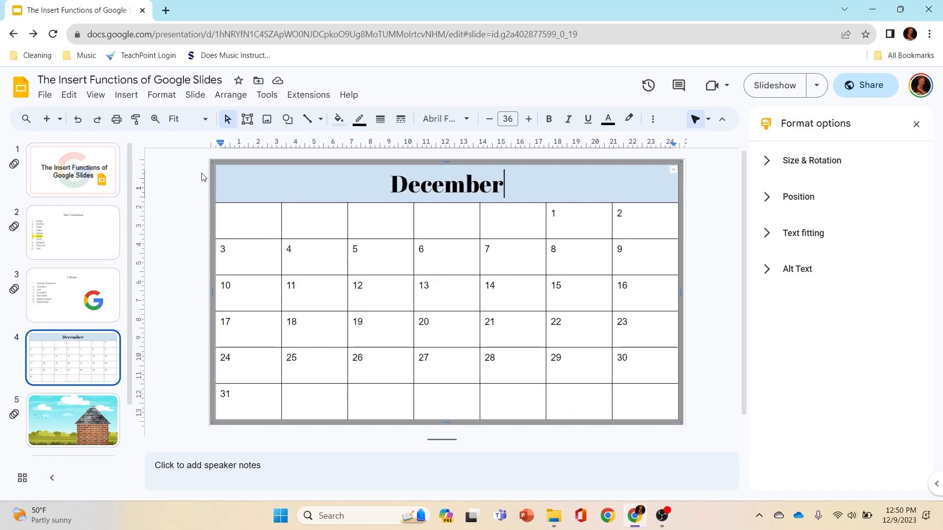
# Insert the light-blue snowflake pattern image on white from the web image search for "snowflake pattern".
pyautogui.click(126, 96)
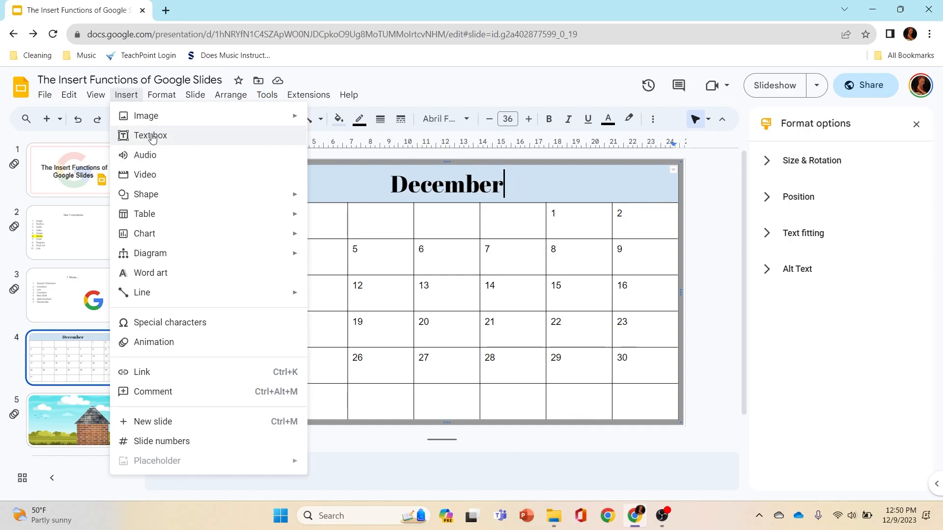
pyautogui.moveTo(186, 120)
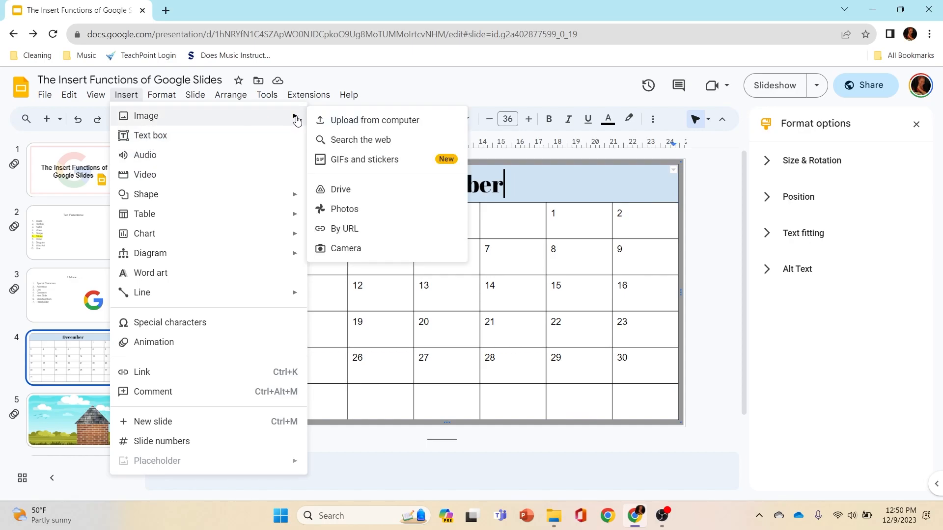
pyautogui.click(338, 139)
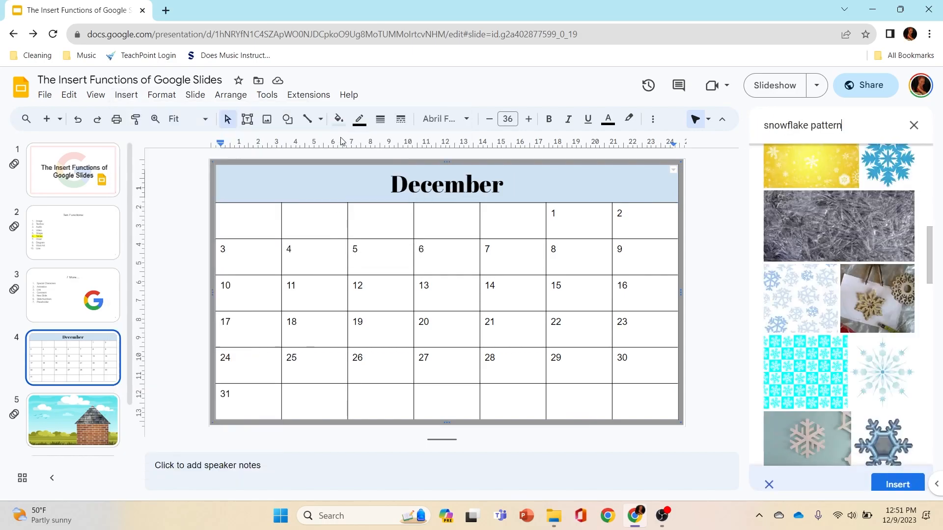
pyautogui.click(831, 133)
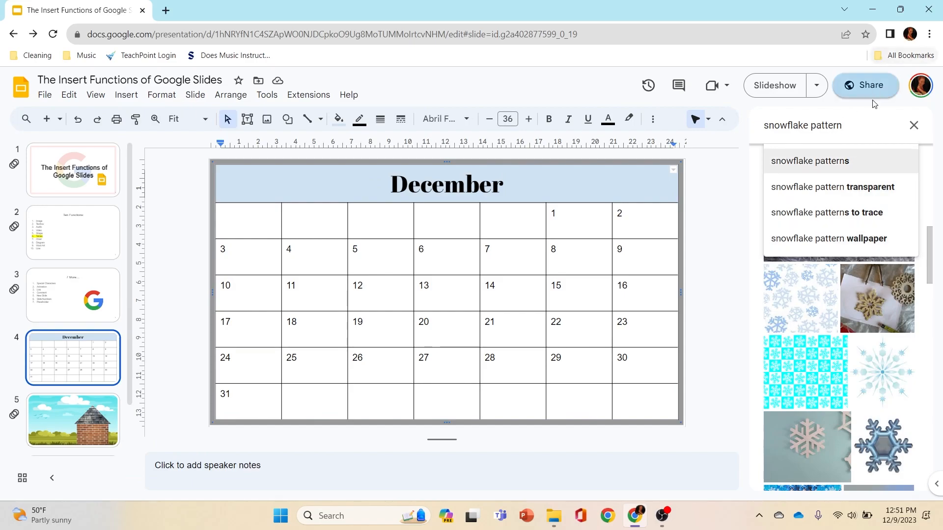
pyautogui.click(781, 304)
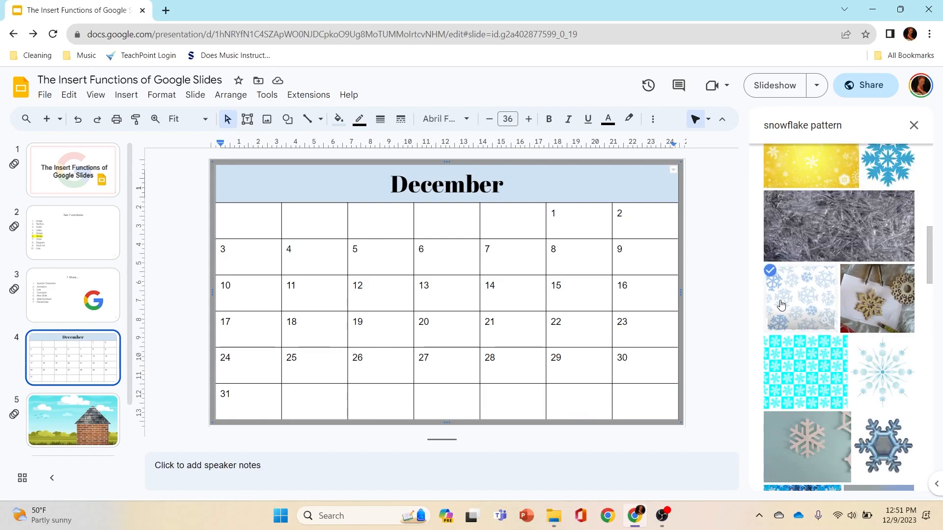
pyautogui.click(896, 472)
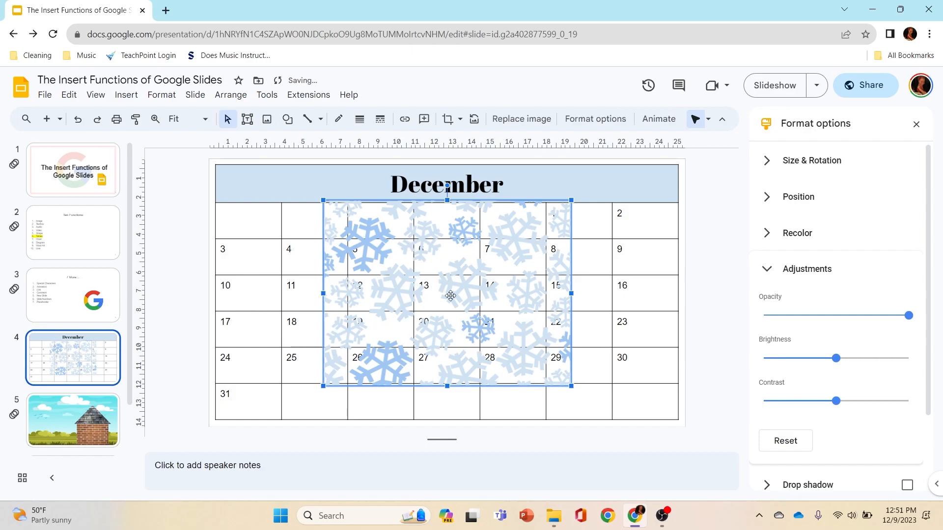
# Move and stretch the snowflake image so it covers all the date cells below the December header.
pyautogui.moveTo(367, 316); pyautogui.dragTo(259, 320)
pyautogui.moveTo(463, 296); pyautogui.dragTo(677, 306)
pyautogui.moveTo(446, 389); pyautogui.dragTo(446, 419)
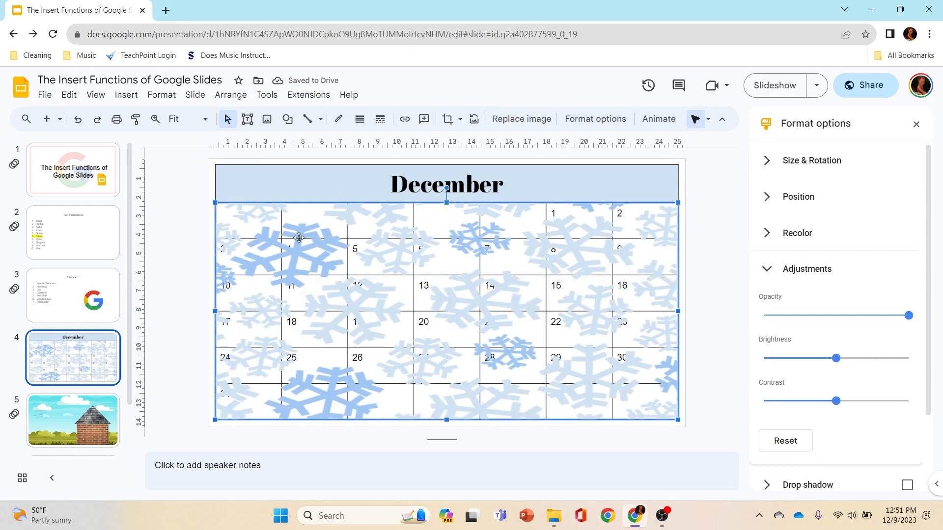
# Send the snowflake image backward behind the calendar table and lower its opacity to a faint background level.
pyautogui.rightClick(299, 238)
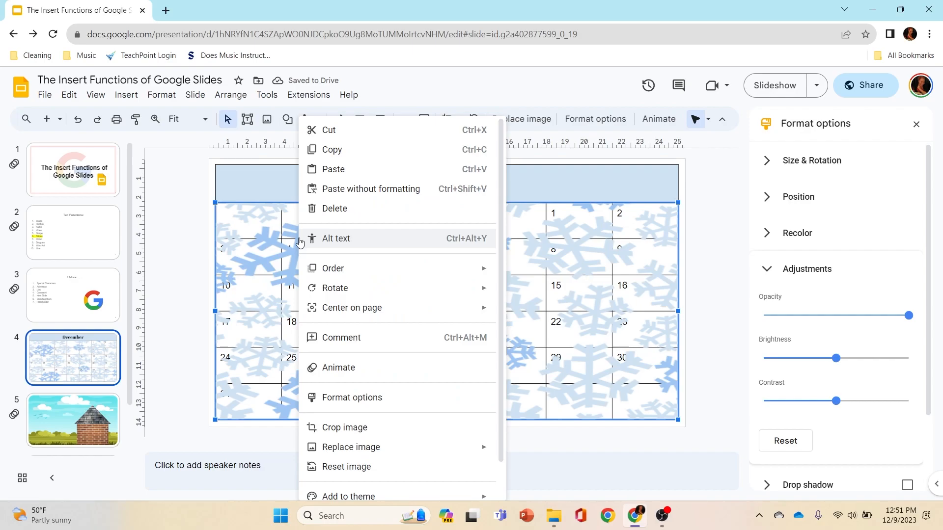
pyautogui.moveTo(423, 273)
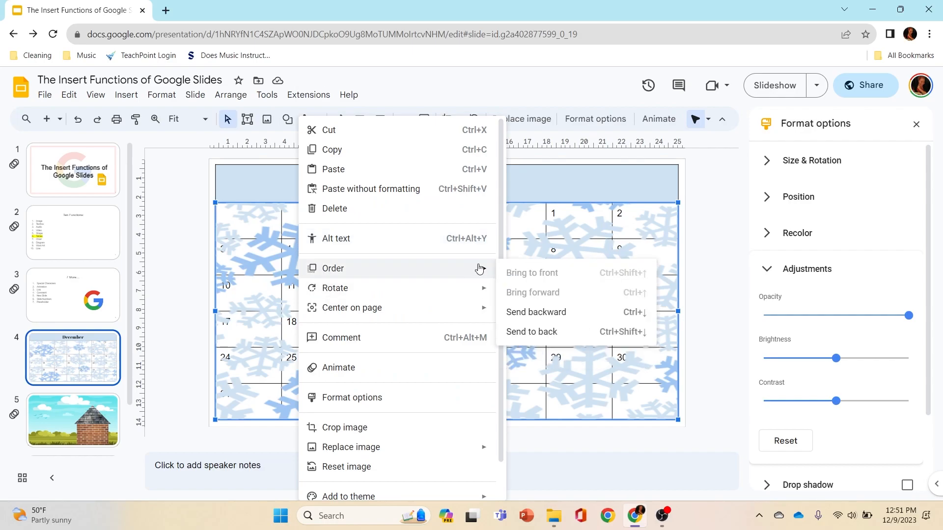
pyautogui.click(516, 311)
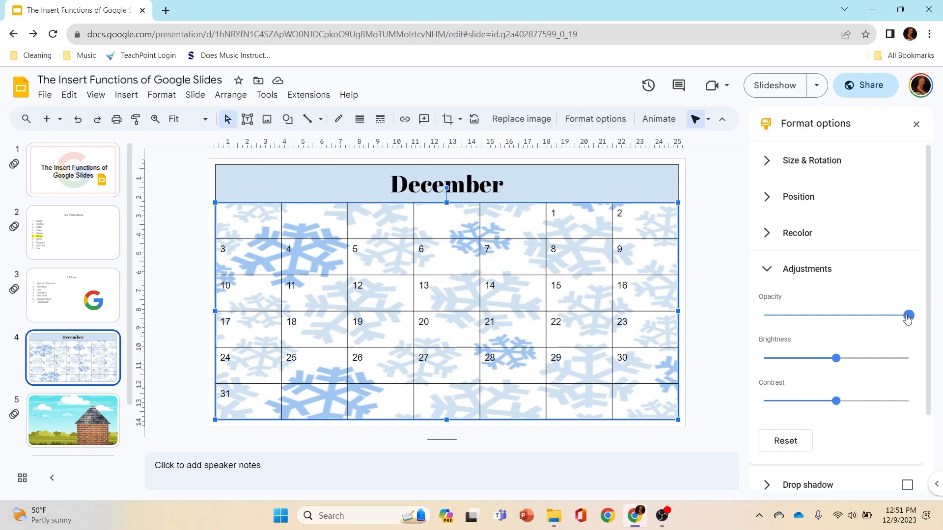
pyautogui.moveTo(907, 320); pyautogui.dragTo(797, 320)
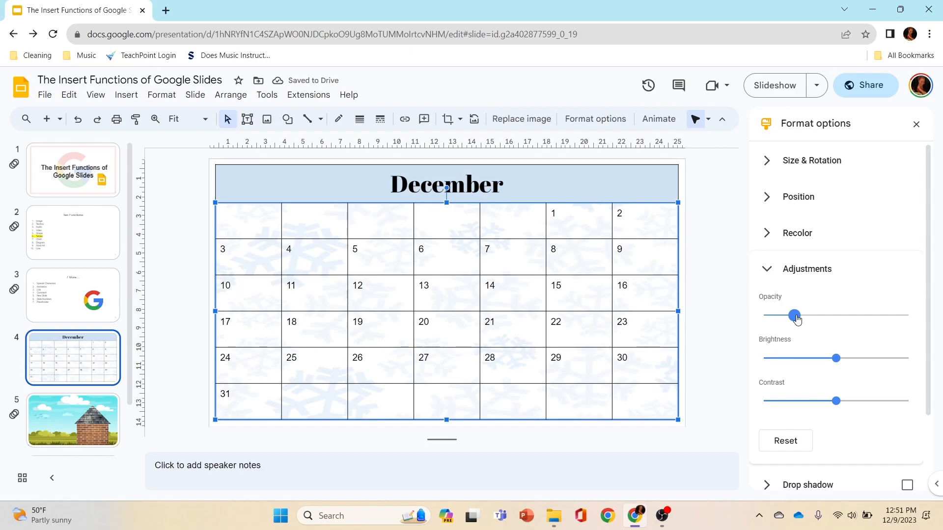
pyautogui.click(705, 363)
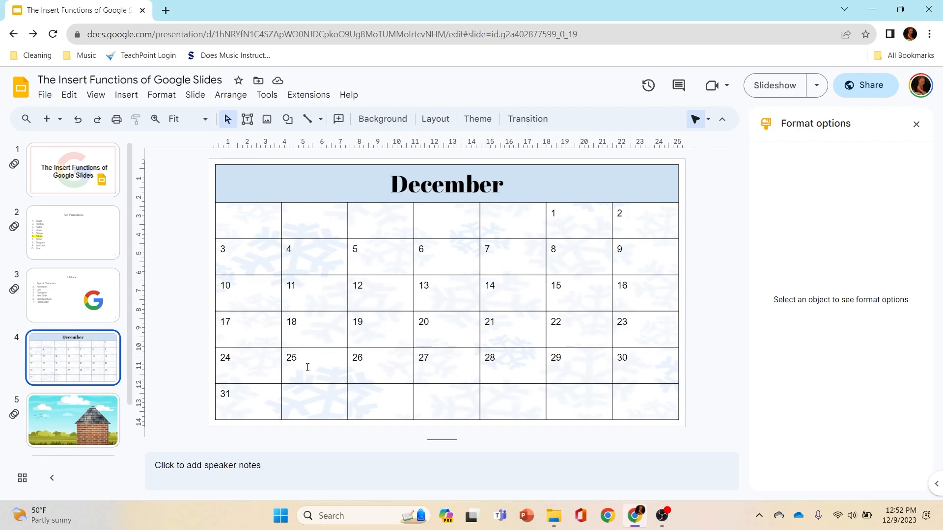
pyautogui.rightClick(308, 368)
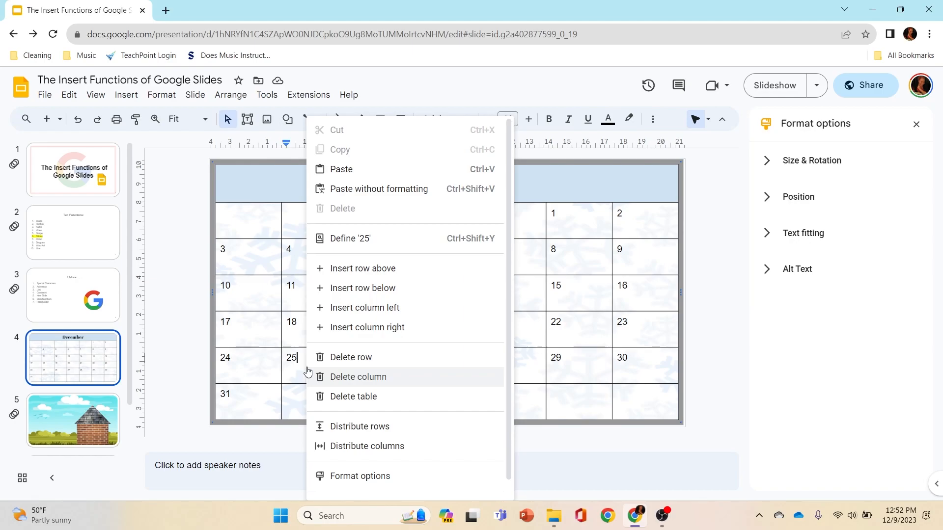
pyautogui.scroll(-1, 482, 354)
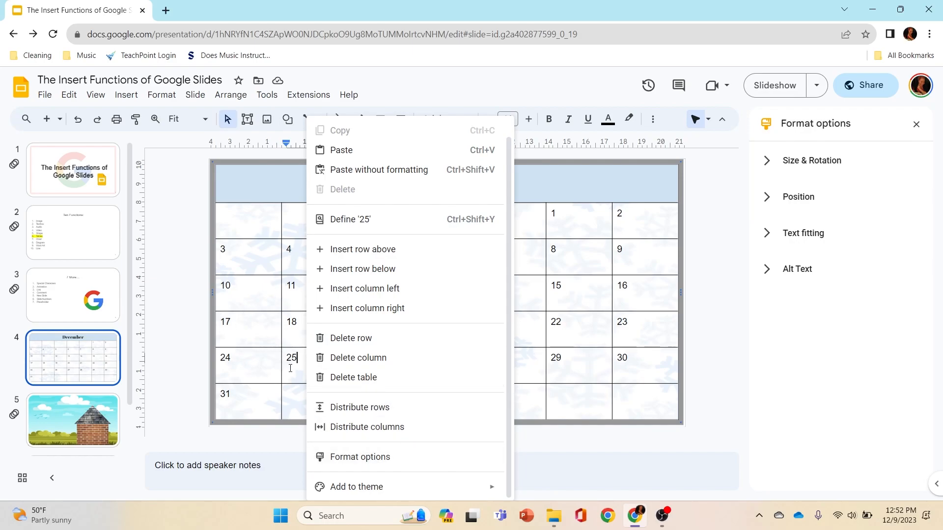
pyautogui.click(291, 368)
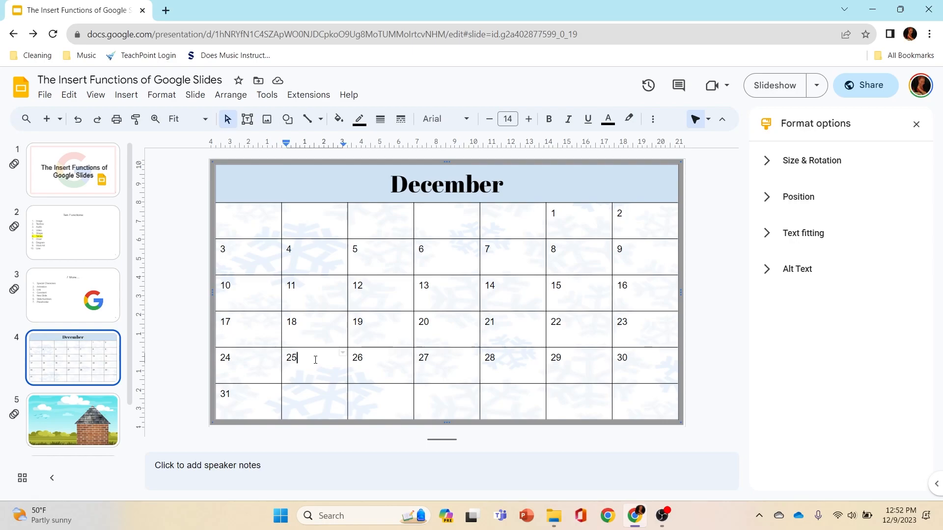
# Search the web for images to insert, replacing the previous search term with "christmas tree".
pyautogui.click(136, 100)
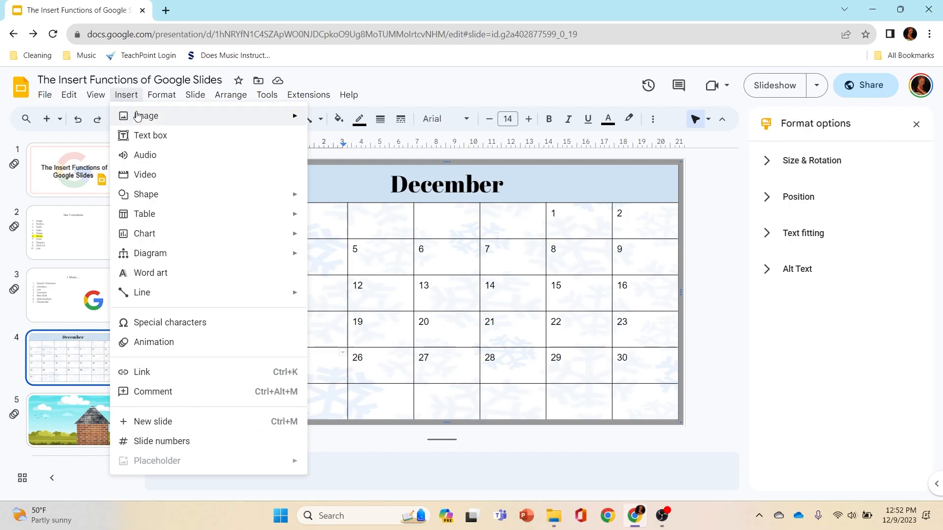
pyautogui.moveTo(238, 121)
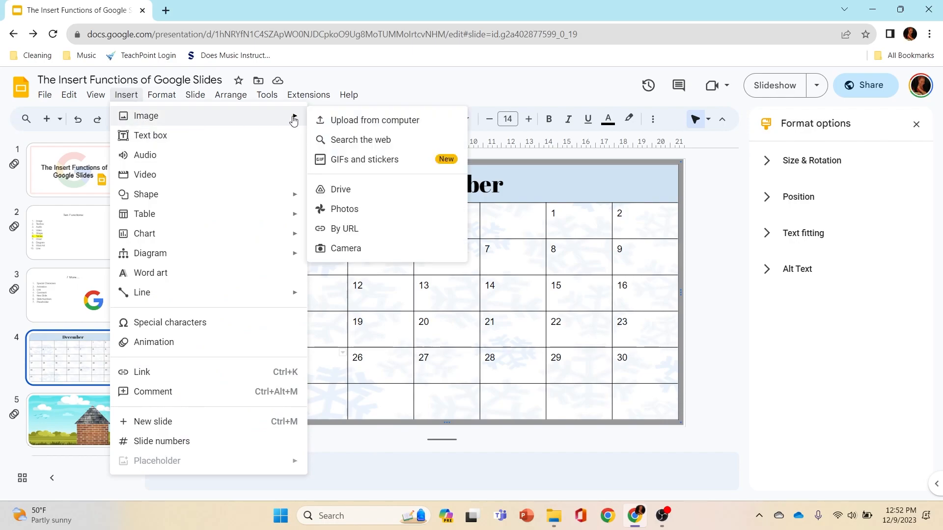
pyautogui.click(368, 143)
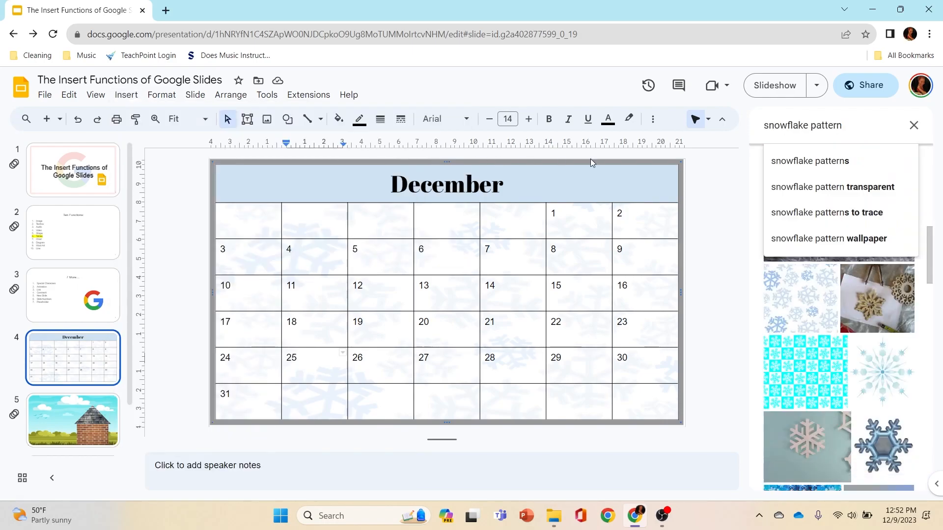
pyautogui.press('BackSpace')
pyautogui.press('BackSpace')
pyautogui.press('BackSpace')
pyautogui.press('BackSpace')
pyautogui.press('BackSpace')
pyautogui.press('BackSpace')
pyautogui.press('BackSpace')
pyautogui.press('BackSpace')
pyautogui.press('BackSpace')
pyautogui.press('BackSpace')
pyautogui.press('BackSpace')
pyautogui.press('BackSpace')
pyautogui.press('BackSpace')
pyautogui.press('BackSpace')
pyautogui.press('BackSpace')
pyautogui.press('BackSpace')
pyautogui.press('BackSpace')
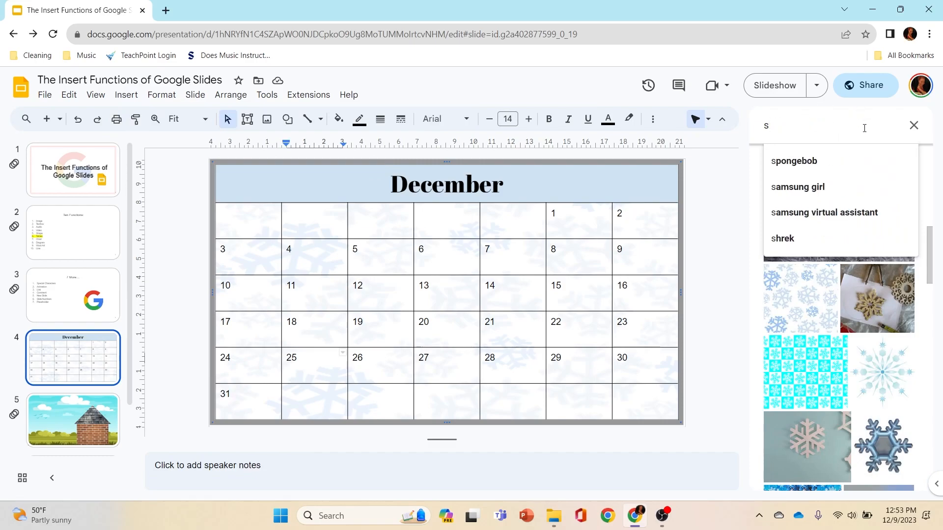
pyautogui.write('xhrist')
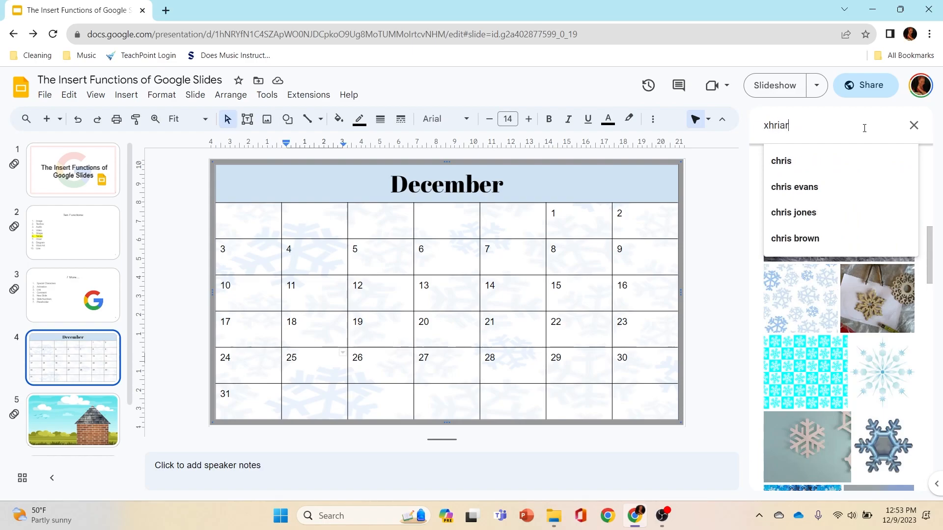
pyautogui.press('BackSpace')
pyautogui.press('BackSpace')
pyautogui.press('BackSpace')
pyautogui.press('BackSpace')
pyautogui.press('BackSpace')
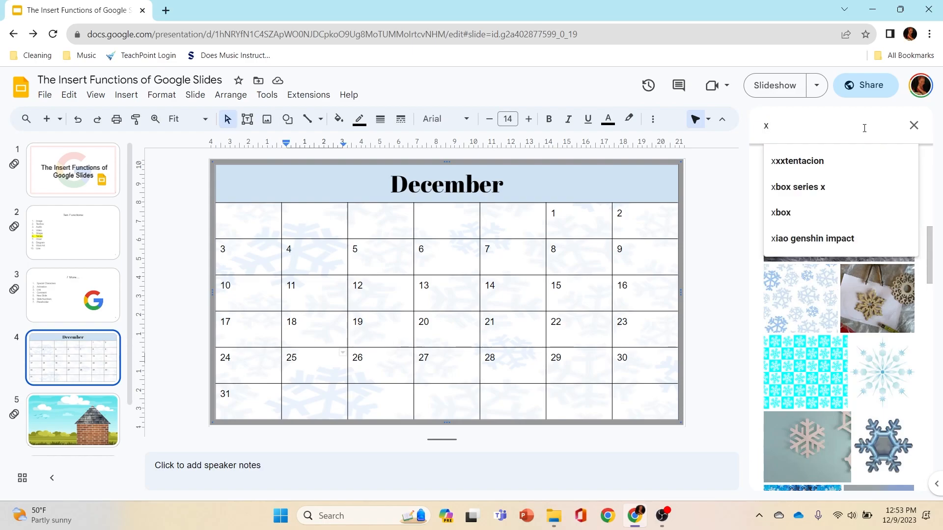
pyautogui.press('BackSpace')
pyautogui.write('ch')
pyautogui.write('ris')
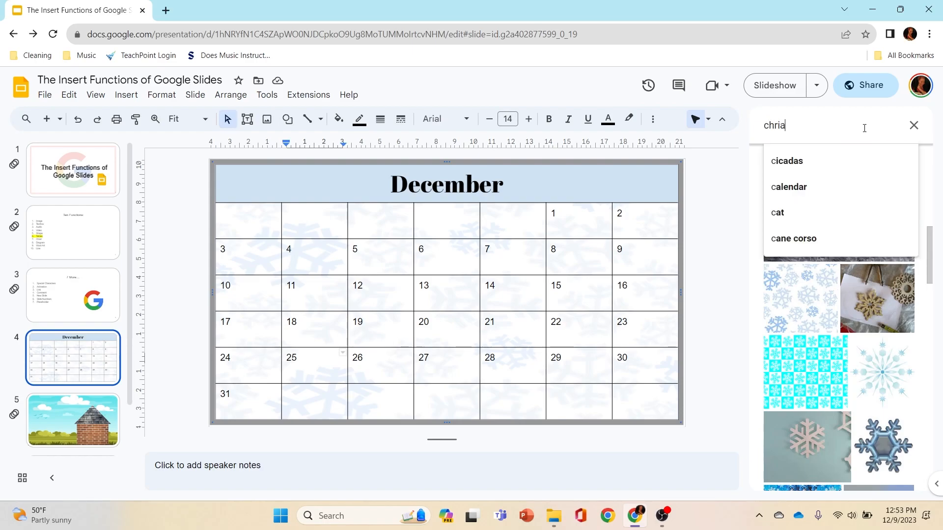
pyautogui.press('BackSpace')
pyautogui.press('BackSpace')
pyautogui.write('a')
pyautogui.press('BackSpace')
pyautogui.write('uis')
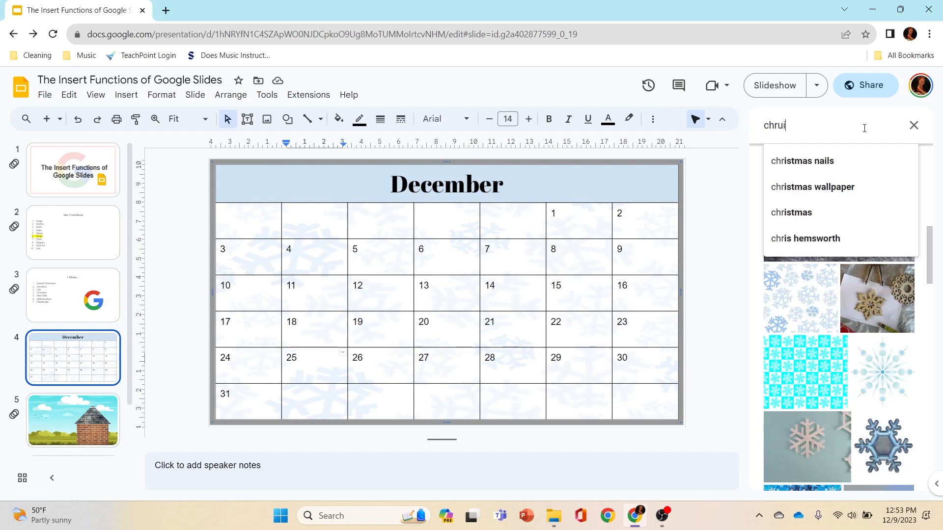
pyautogui.press('BackSpace')
pyautogui.press('BackSpace')
pyautogui.press('BackSpace')
pyautogui.write('iat')
pyautogui.press('BackSpace')
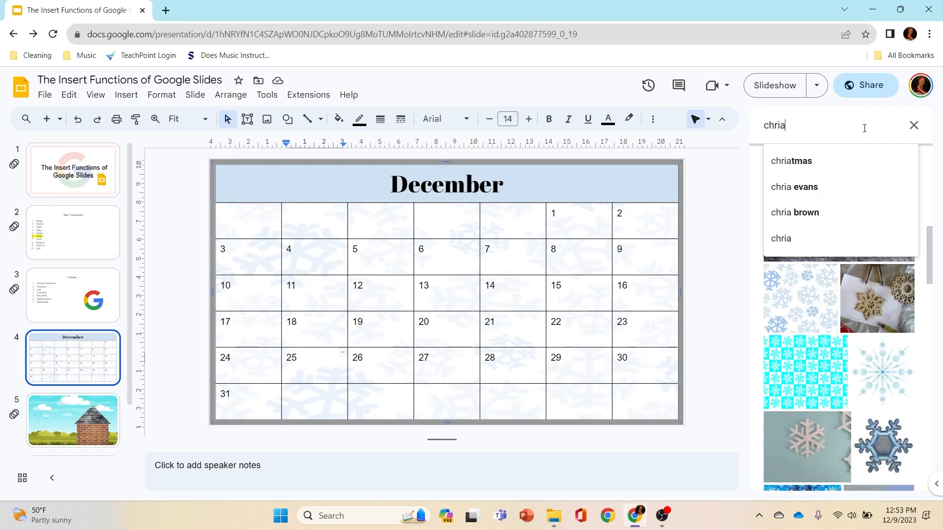
pyautogui.write('s')
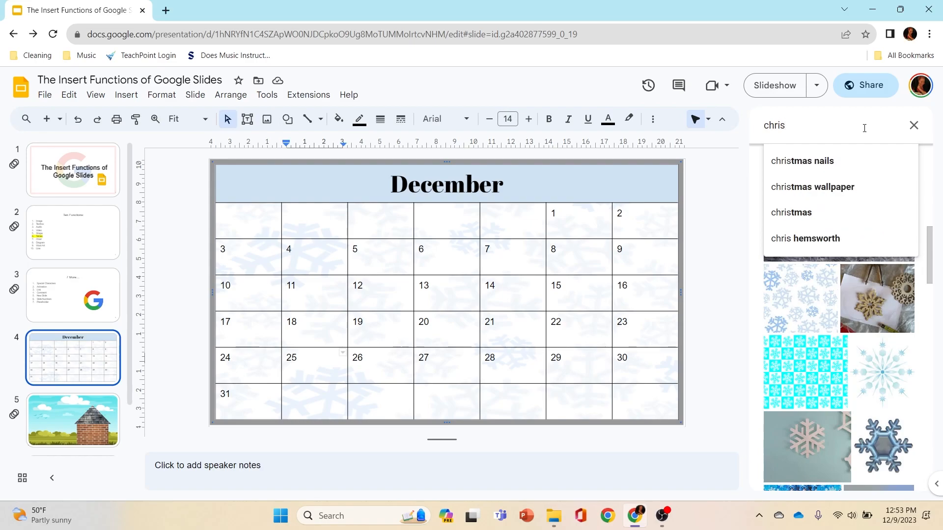
pyautogui.click(791, 212)
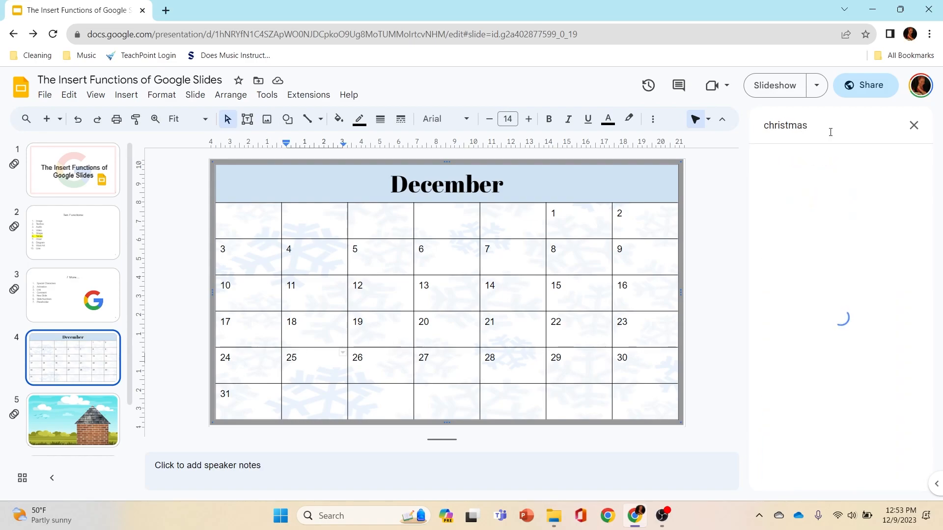
pyautogui.click(839, 124)
pyautogui.write('tree')
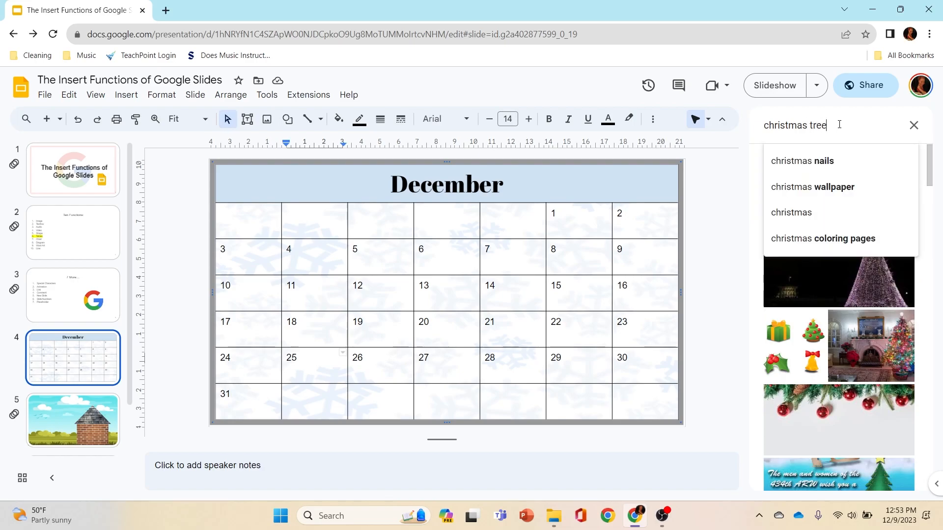
pyautogui.press('Return')
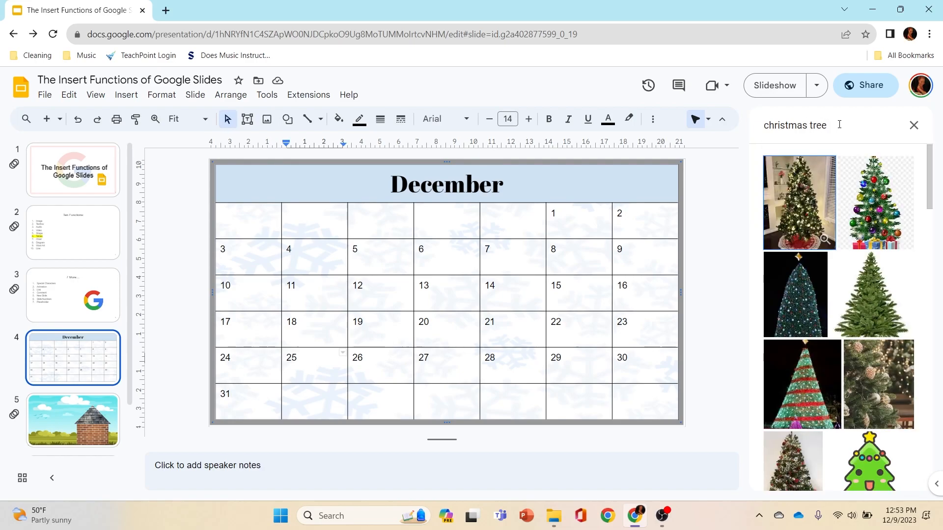
# Insert the image of pine branches with red and gold ornaments from the "christmas tree" search results.
pyautogui.scroll(-5, 825, 280)
pyautogui.scroll(-10, 829, 287)
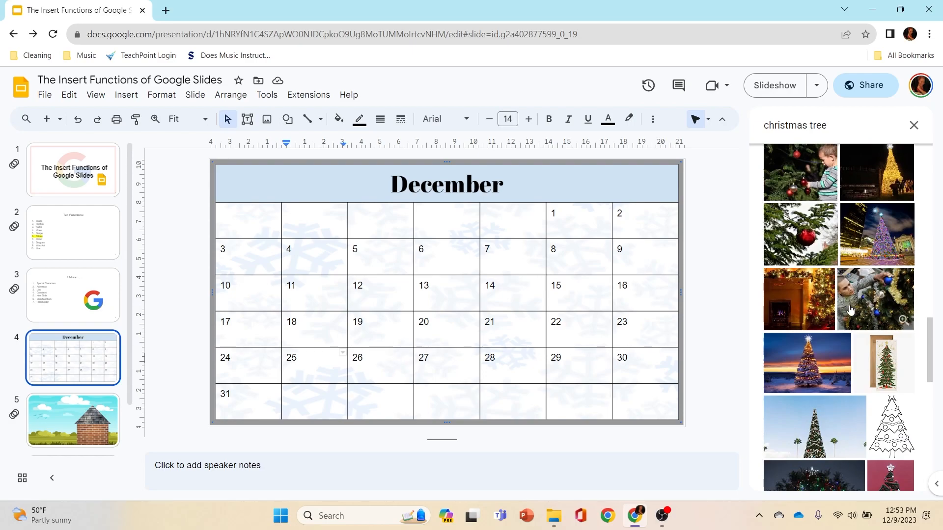
pyautogui.scroll(-2, 849, 310)
pyautogui.scroll(-5, 849, 309)
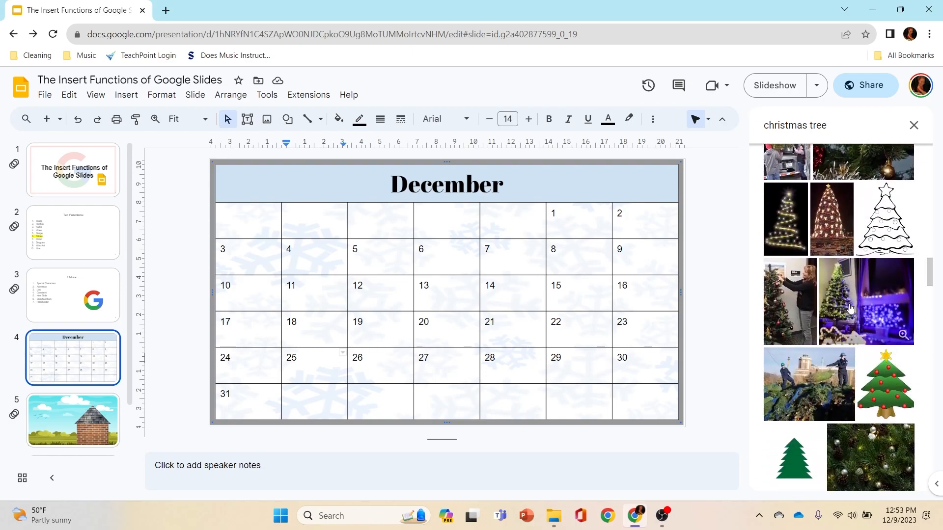
pyautogui.scroll(-3, 850, 308)
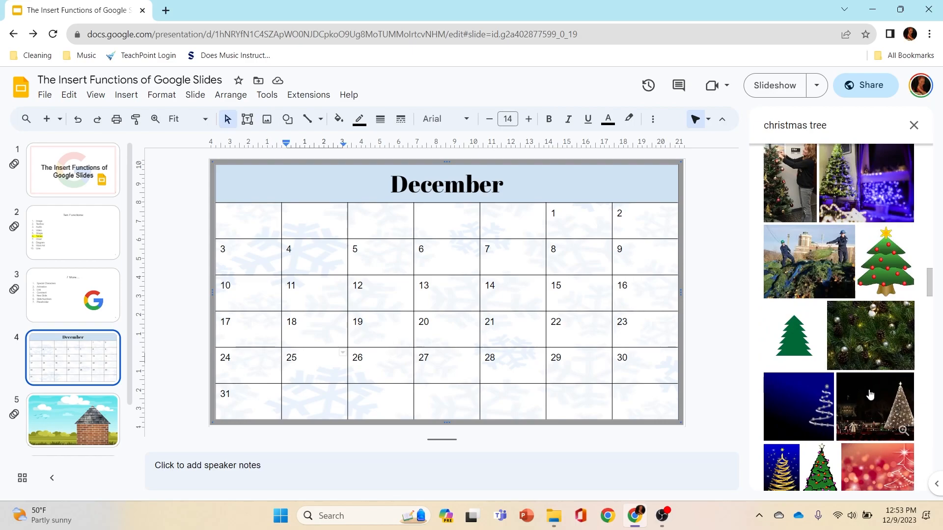
pyautogui.scroll(-2, 831, 390)
pyautogui.scroll(-2, 831, 390)
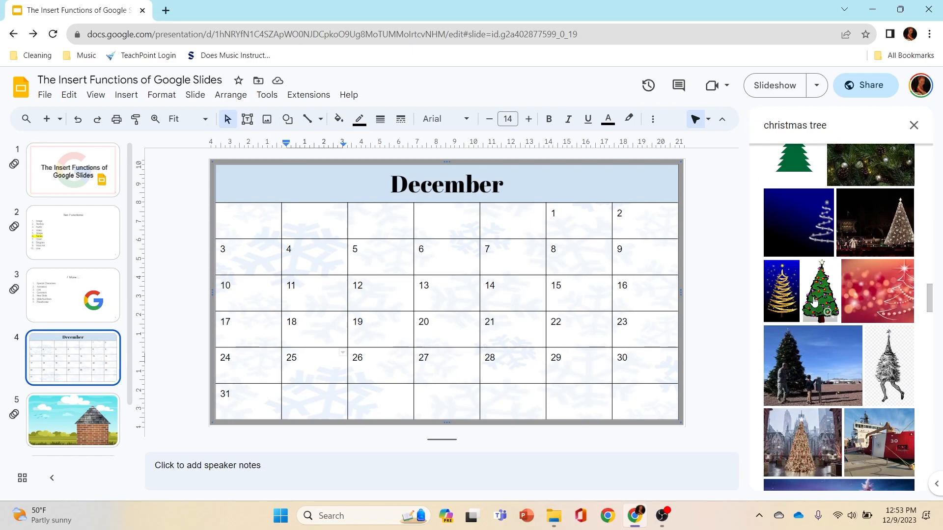
pyautogui.scroll(-5, 813, 302)
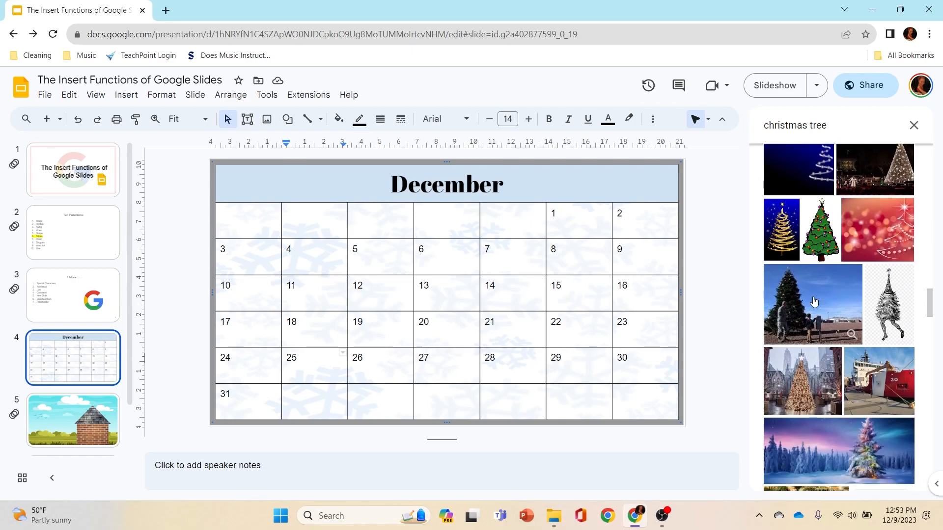
pyautogui.scroll(-3, 814, 301)
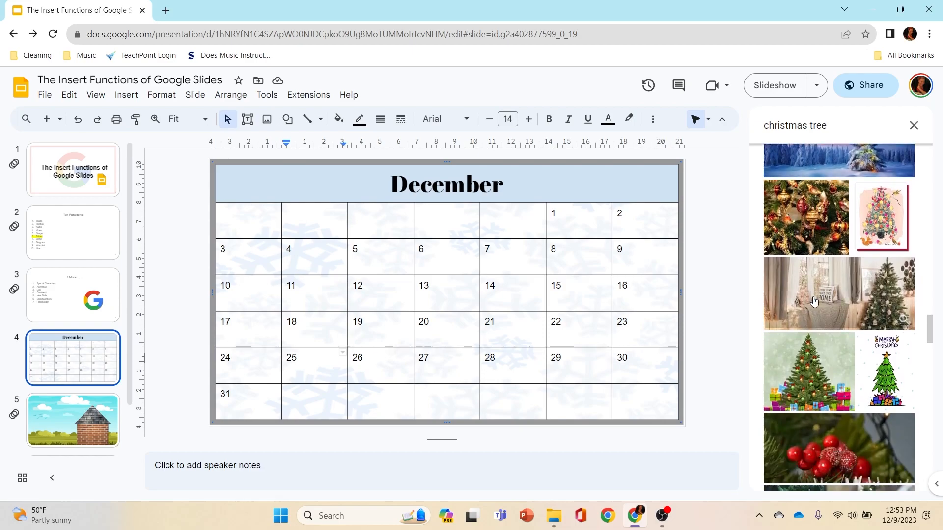
pyautogui.scroll(-3, 813, 301)
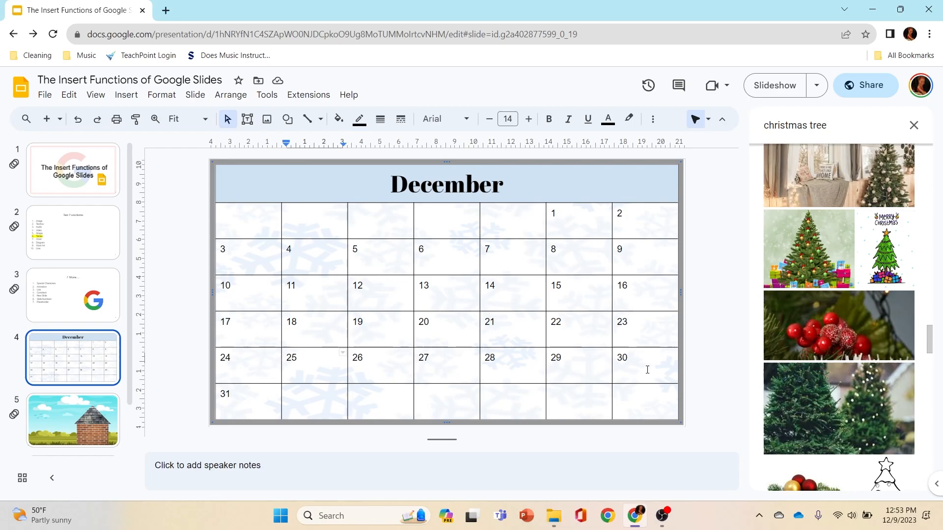
pyautogui.scroll(-5, 827, 347)
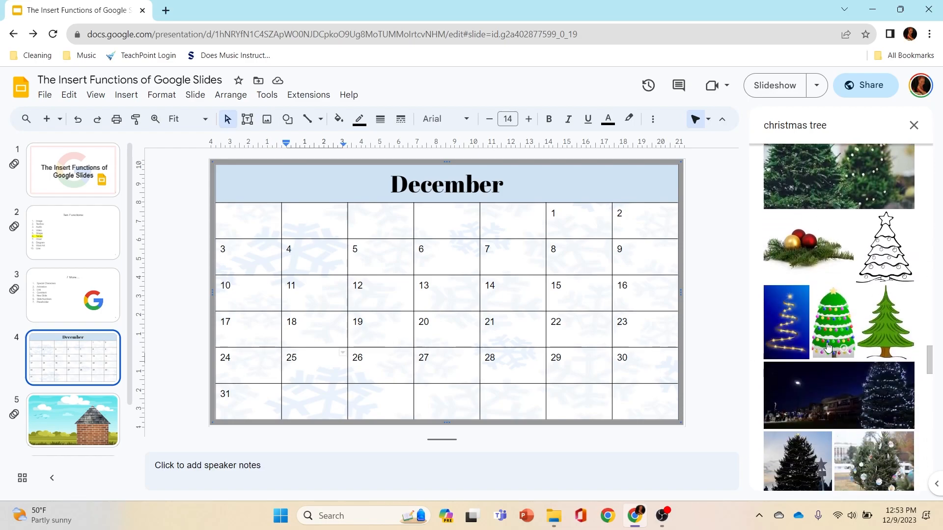
pyautogui.click(823, 260)
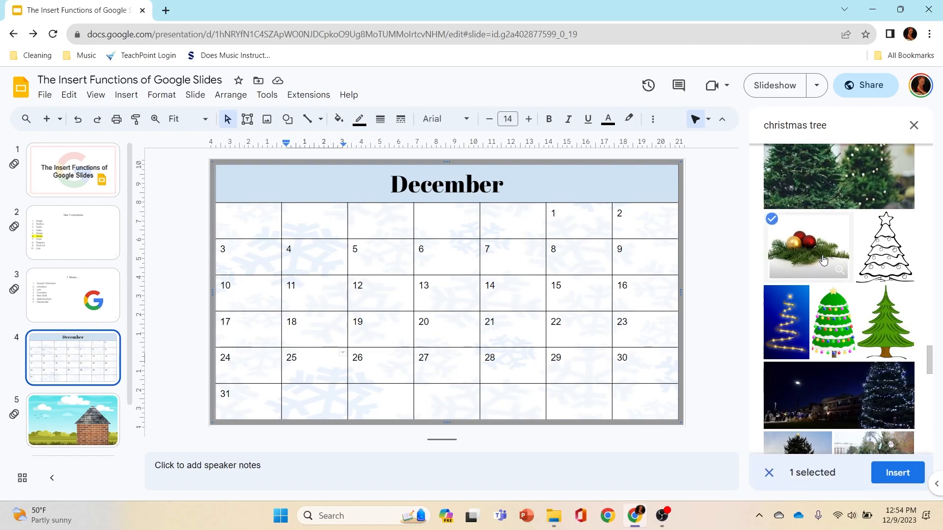
pyautogui.click(895, 474)
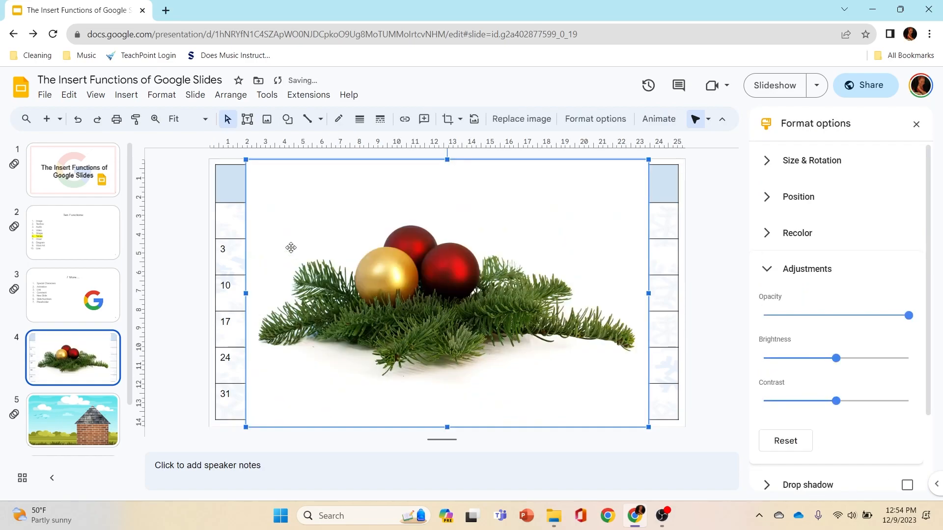
# Shrink the ornament image and position it so it fits exactly inside the December 25 cell.
pyautogui.moveTo(647, 159); pyautogui.dragTo(366, 397)
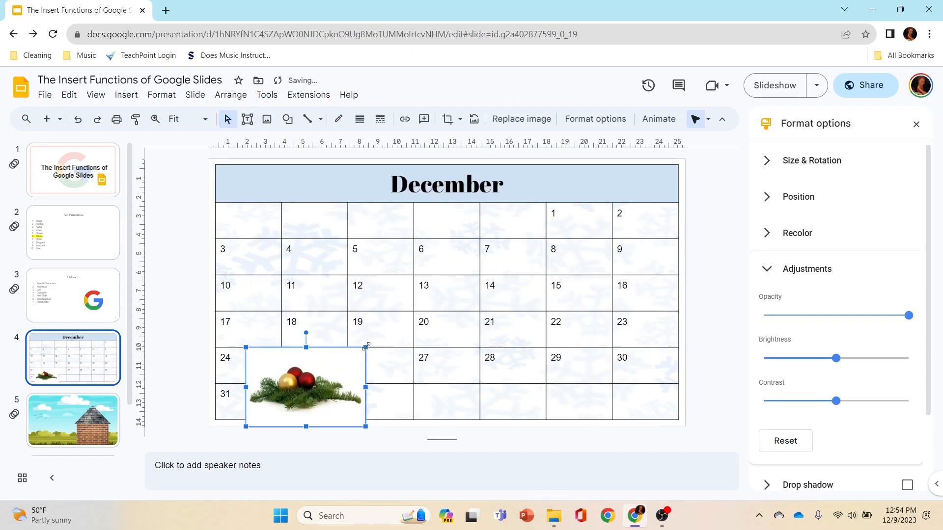
pyautogui.moveTo(365, 347); pyautogui.dragTo(345, 365)
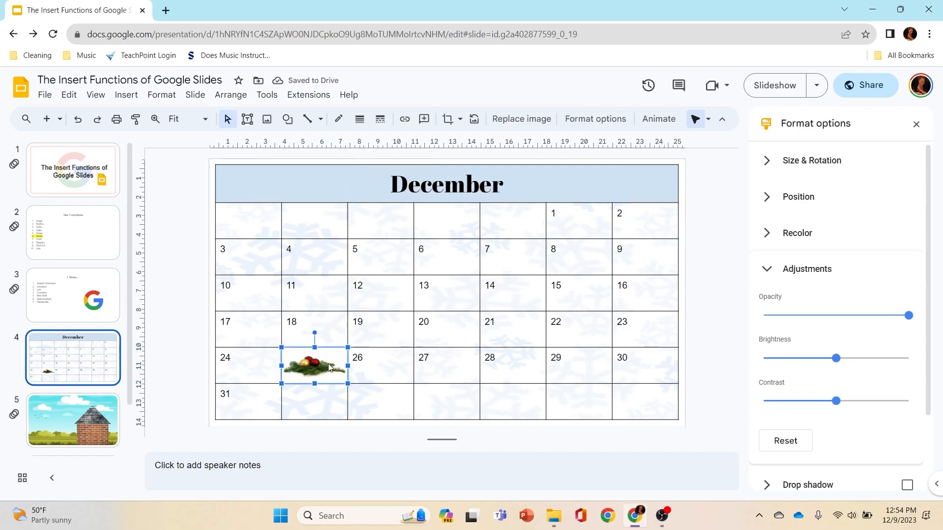
# Send the ornament image backward behind the calendar table and lower its opacity to about one third.
pyautogui.rightClick(328, 367)
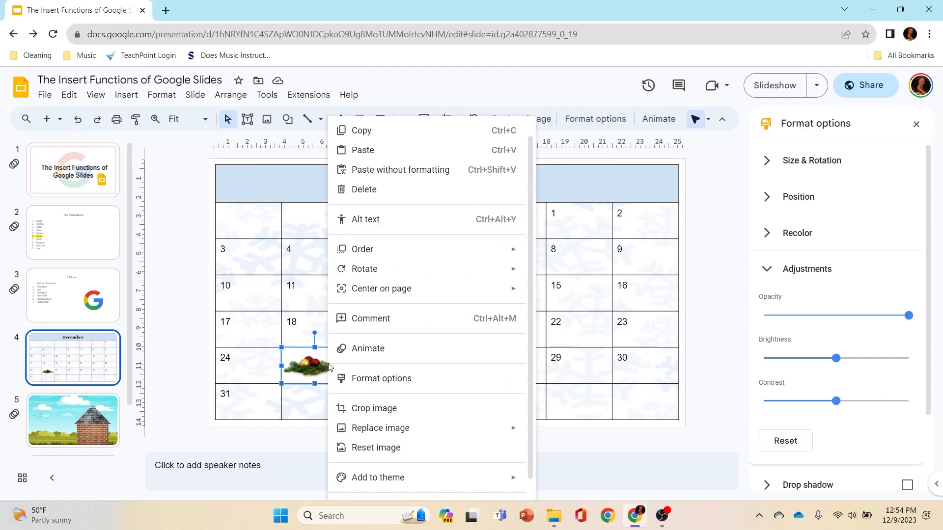
pyautogui.moveTo(411, 255)
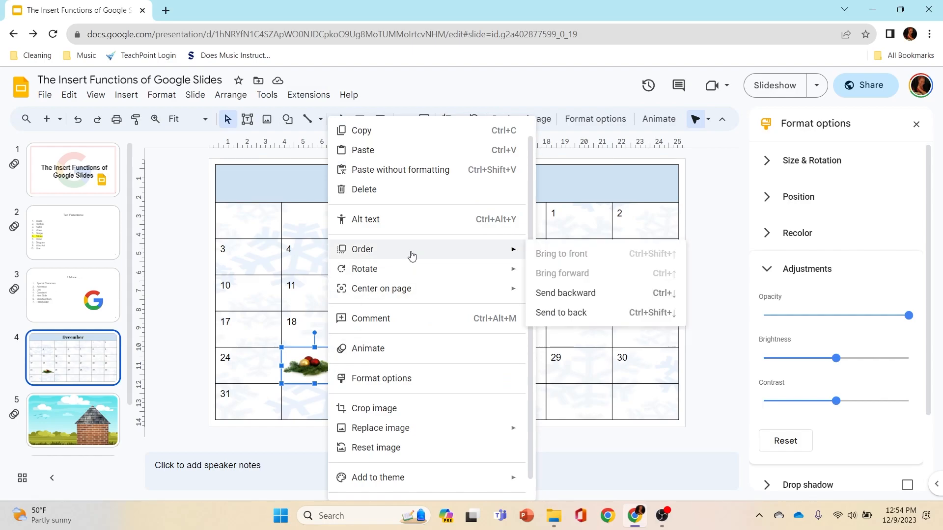
pyautogui.click(554, 295)
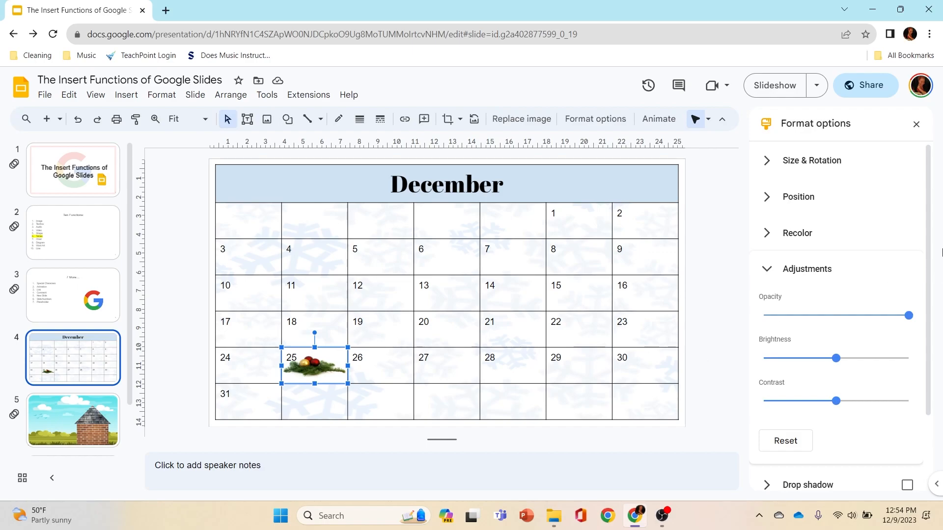
pyautogui.moveTo(909, 318); pyautogui.dragTo(815, 320)
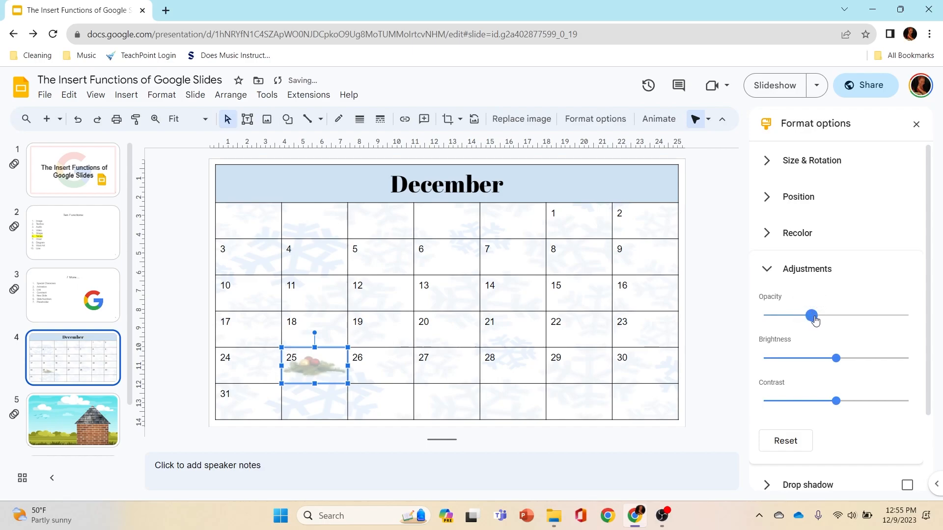
# Add the word "Christmas" after the number 25 in its calendar cell and make the word bold.
pyautogui.click(306, 361)
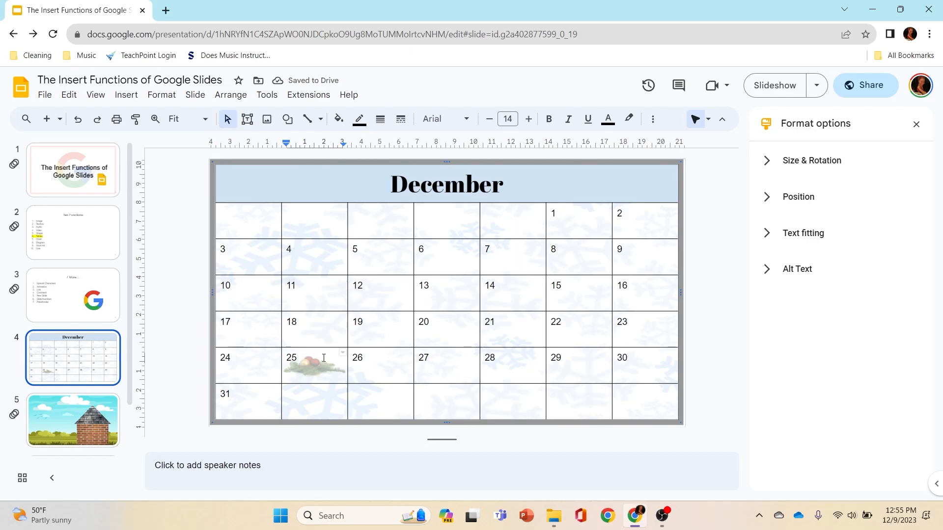
pyautogui.write('Christmas')
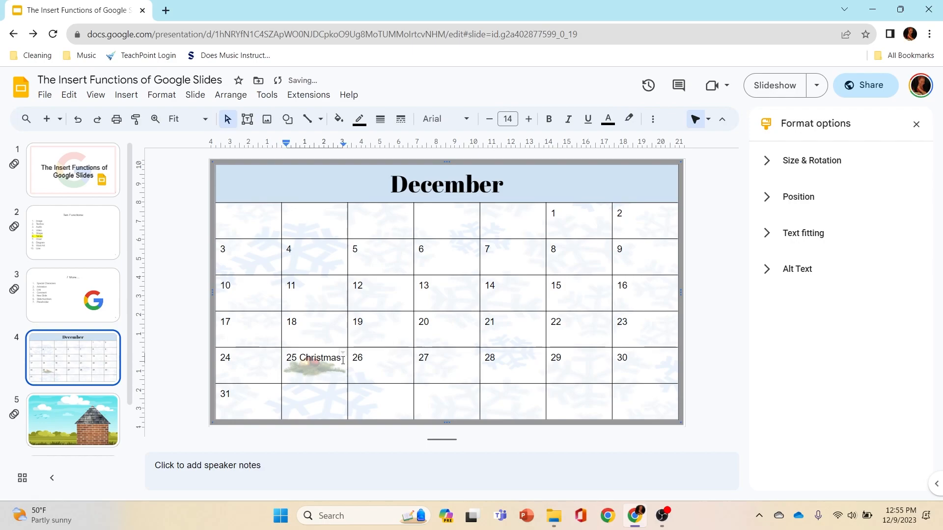
pyautogui.hotkey('shift', 'Left')
pyautogui.hotkey('shift', 'Left')
pyautogui.hotkey('shift', 'Left')
pyautogui.hotkey('shift', 'Left')
pyautogui.hotkey('shift', 'Left')
pyautogui.hotkey('shift', 'Left')
pyautogui.hotkey('shift', 'Left')
pyautogui.hotkey('shift', 'Left')
pyautogui.hotkey('shift', 'Left')
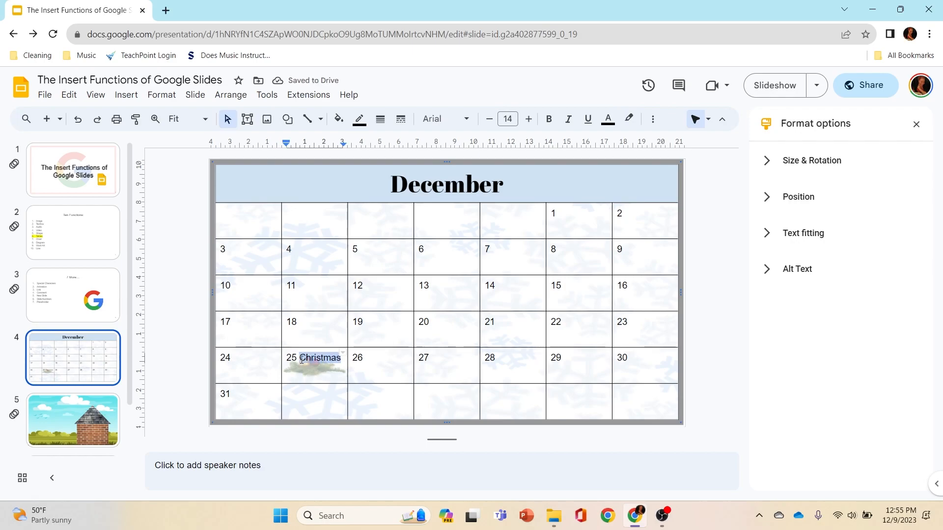
pyautogui.click(549, 121)
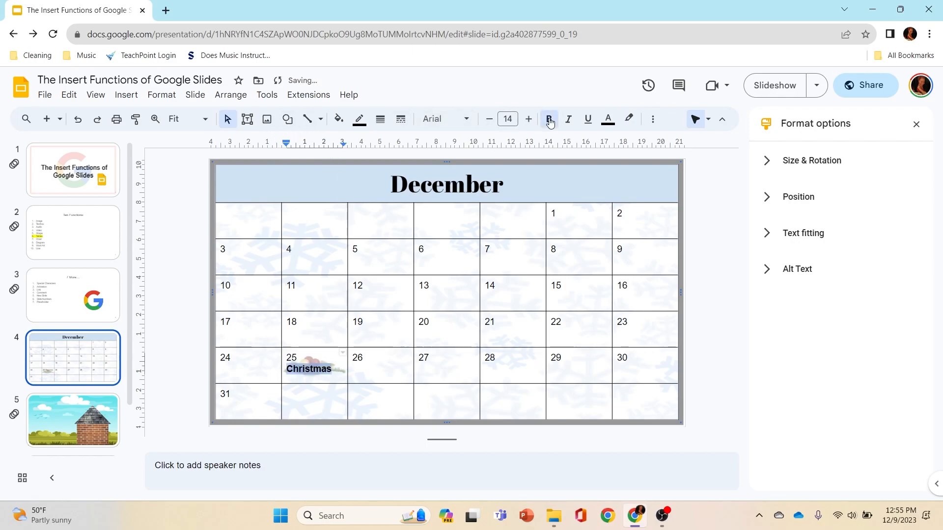
# Reduce the font size of the word "Christmas" in the December 25 cell to 9.
pyautogui.doubleClick(491, 120)
pyautogui.click(491, 120)
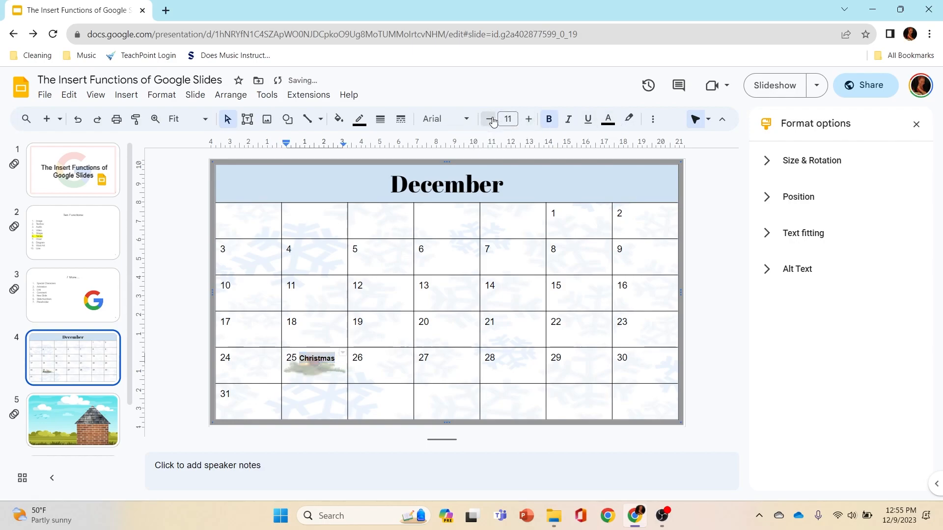
pyautogui.click(491, 120)
pyautogui.click(491, 120)
pyautogui.click(206, 375)
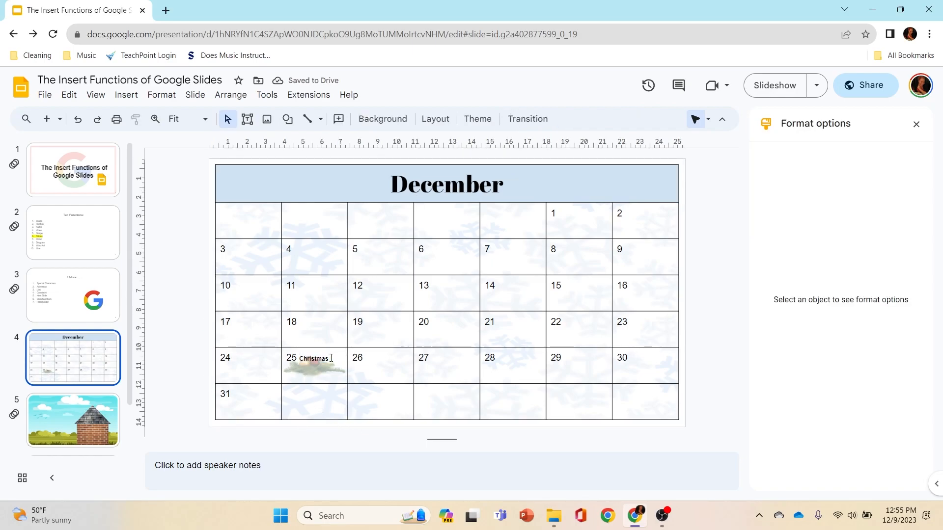
# Change the text color of the number 25 in the Christmas cell to red.
pyautogui.doubleClick(294, 358)
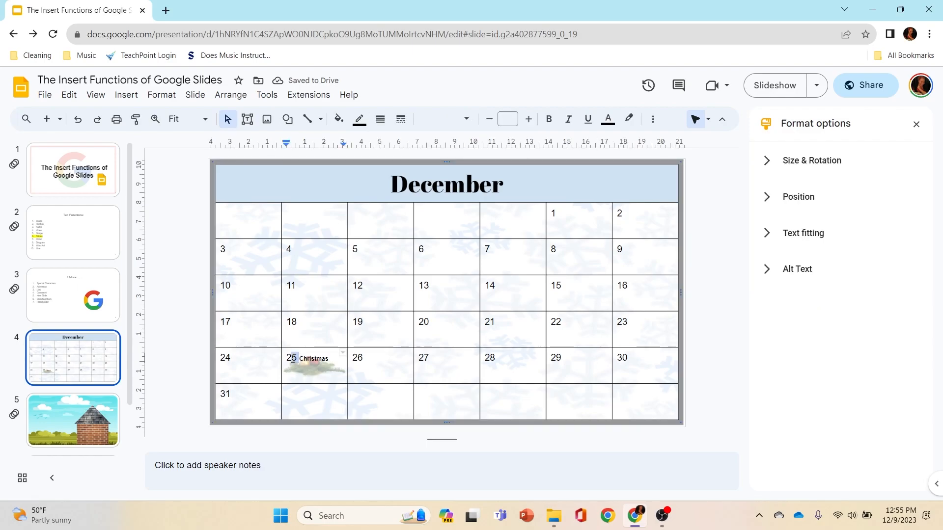
pyautogui.click(608, 119)
pyautogui.click(625, 237)
pyautogui.click(308, 319)
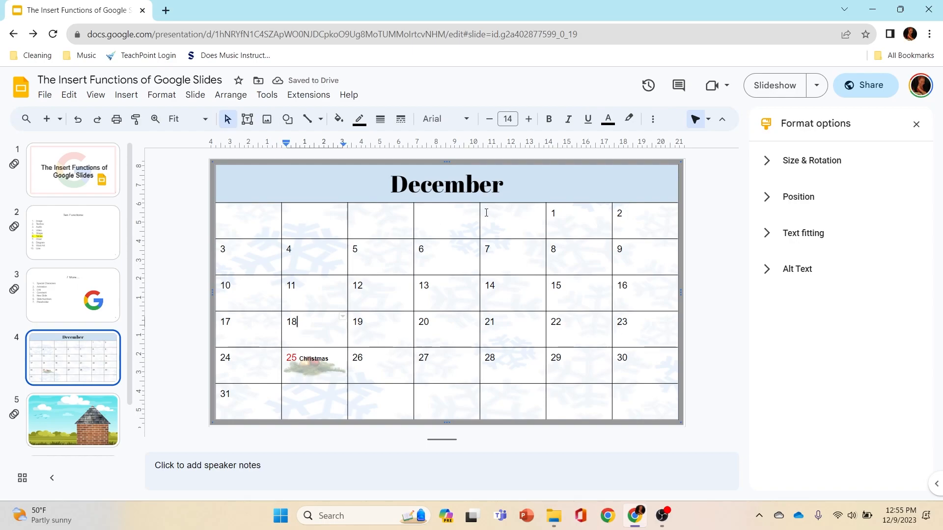
# Fill the December 25 cell with solid medium-dark green.
pyautogui.click(335, 368)
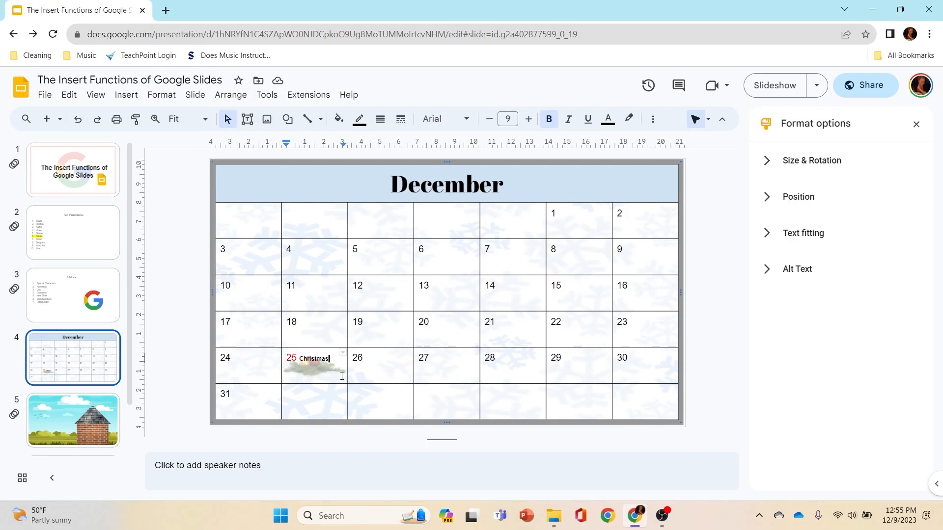
pyautogui.rightClick(342, 377)
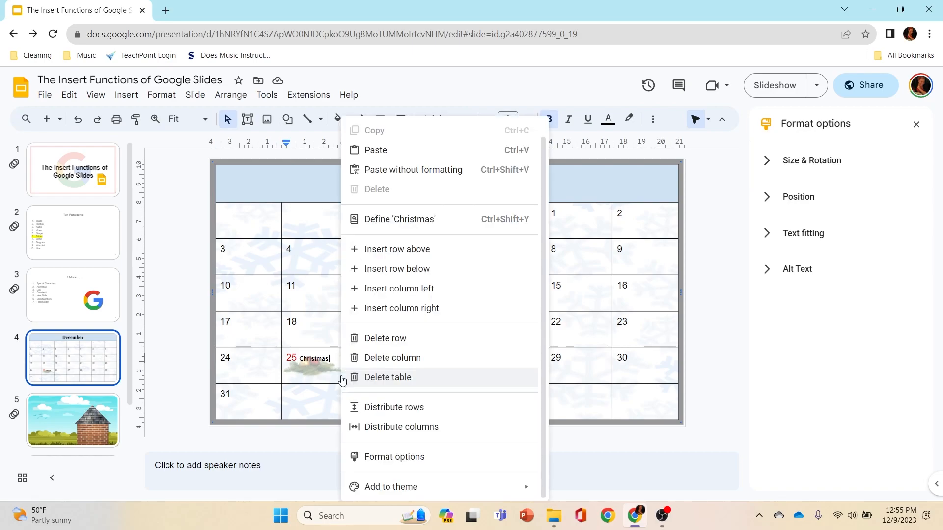
pyautogui.press('Escape')
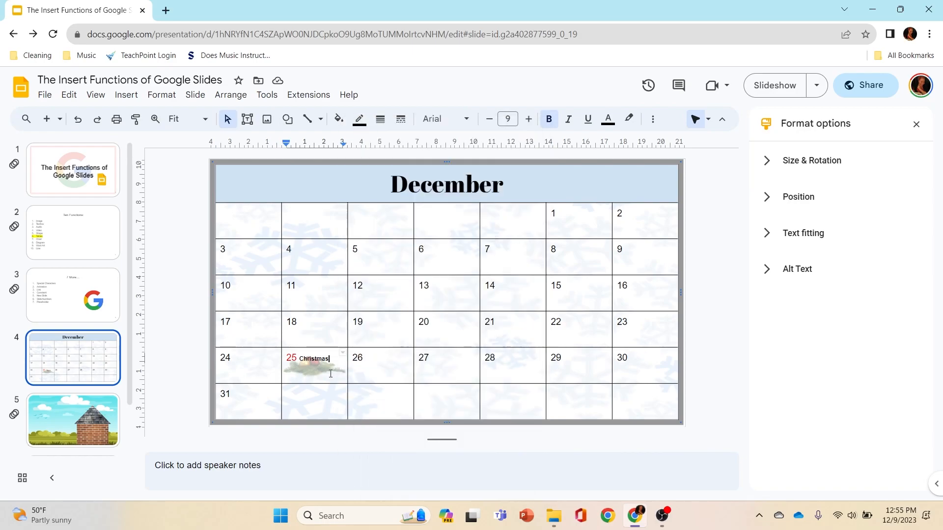
pyautogui.click(339, 120)
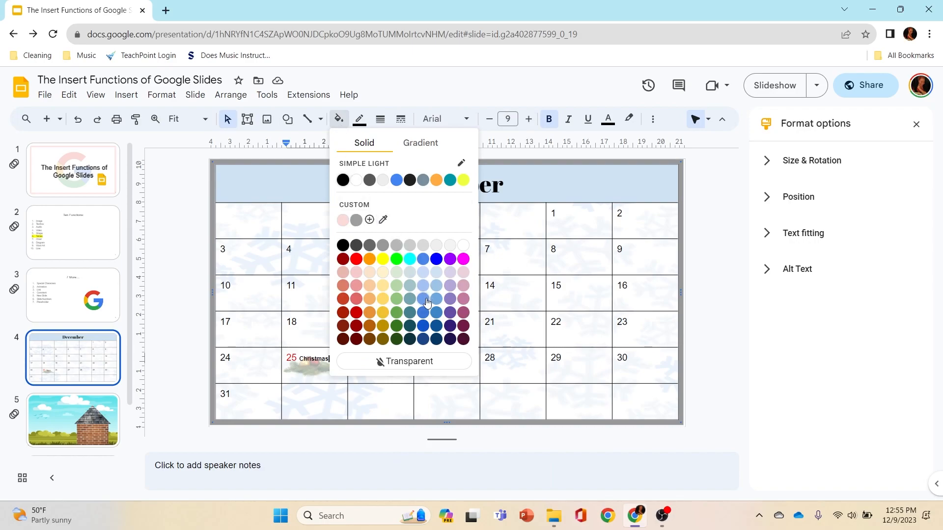
pyautogui.click(397, 312)
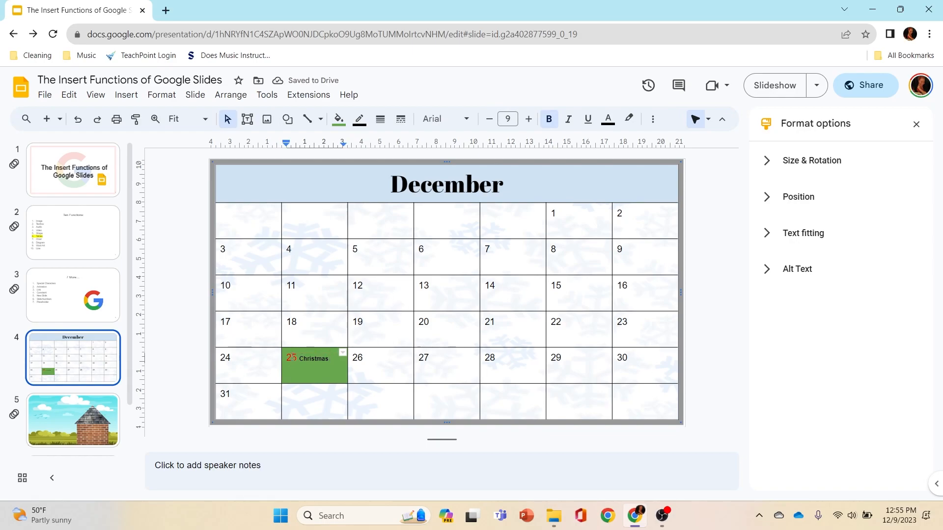
# Make the number 25 in the Christmas cell bold and change its text color to dark red.
pyautogui.moveTo(297, 358); pyautogui.dragTo(288, 358)
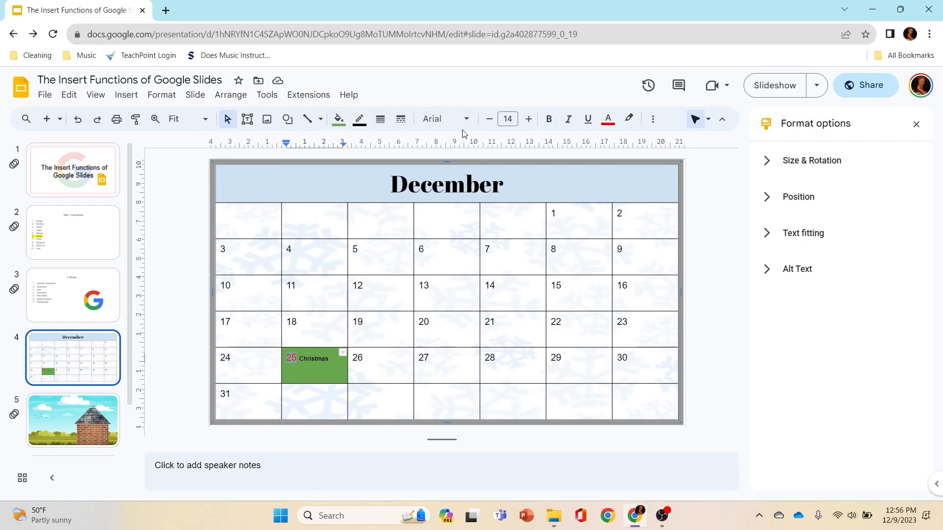
pyautogui.click(555, 124)
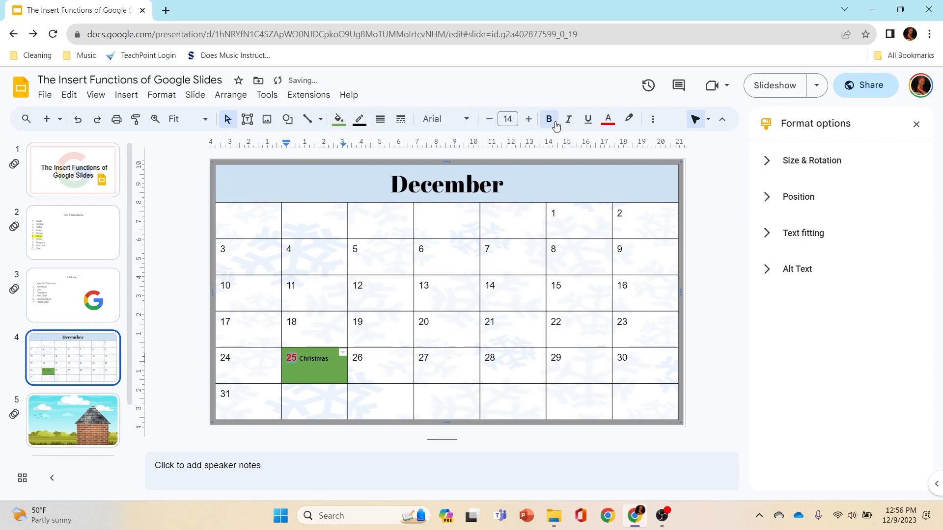
pyautogui.click(608, 120)
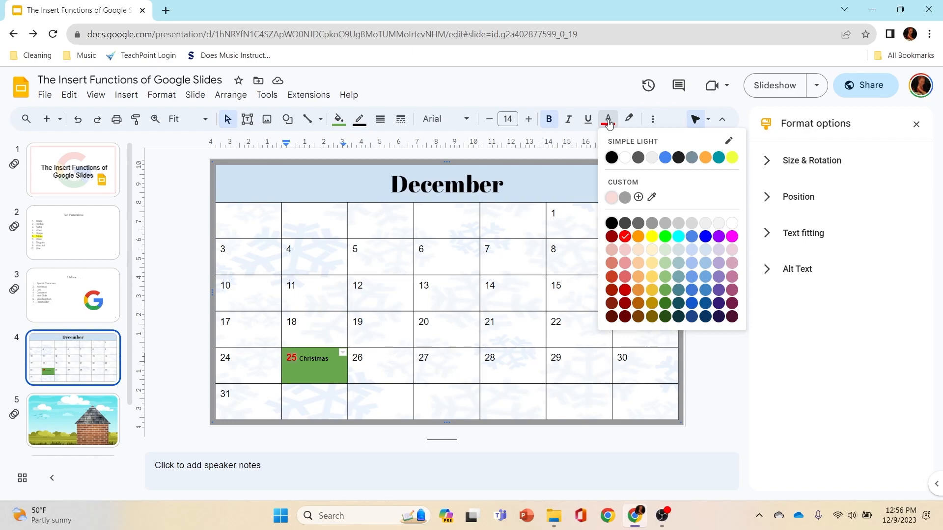
pyautogui.click(611, 236)
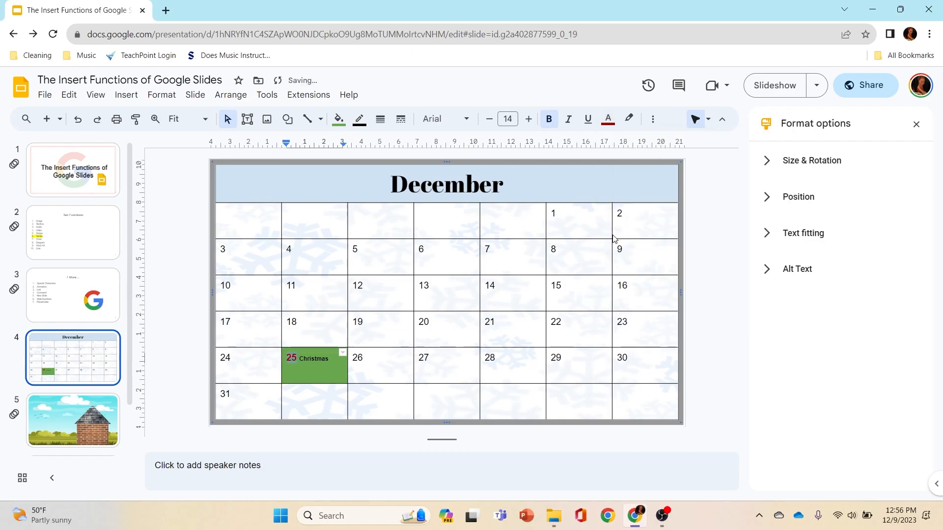
# Fill the December 25 cell with solid light cornflower blue.
pyautogui.click(337, 370)
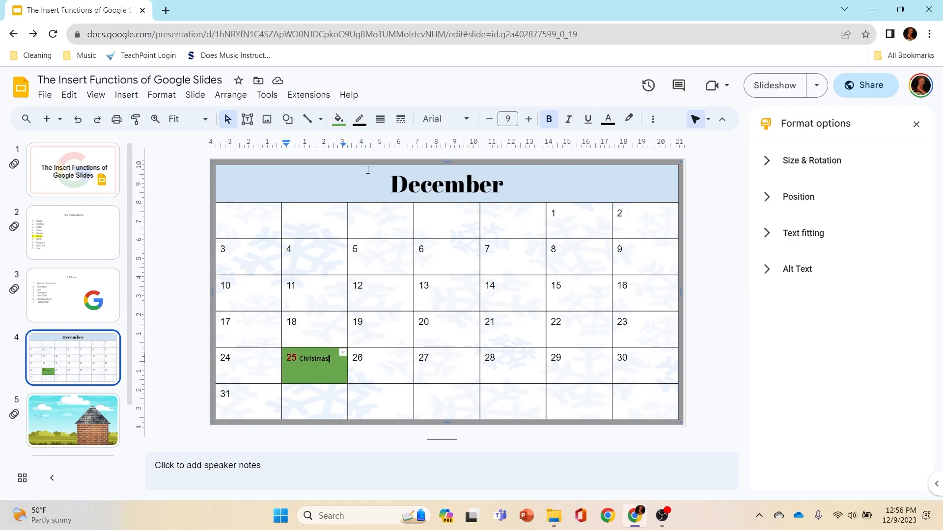
pyautogui.click(339, 119)
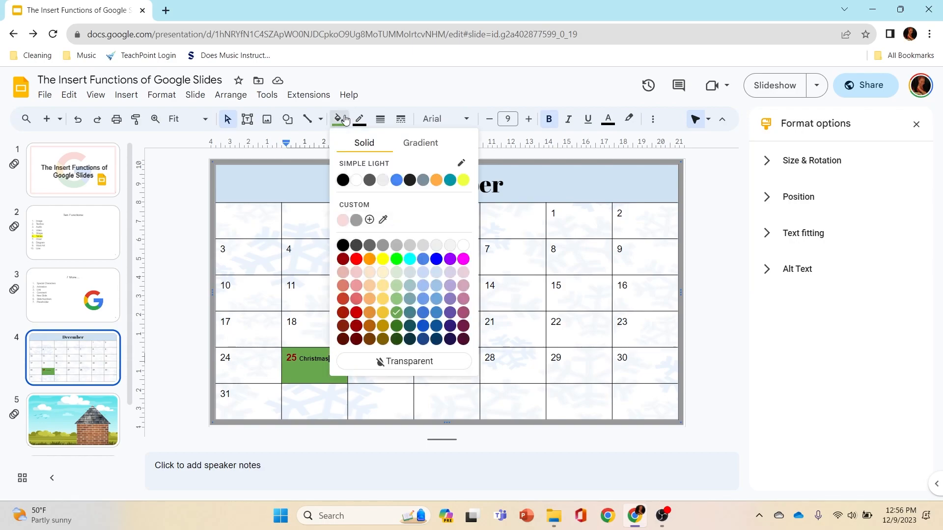
pyautogui.click(426, 290)
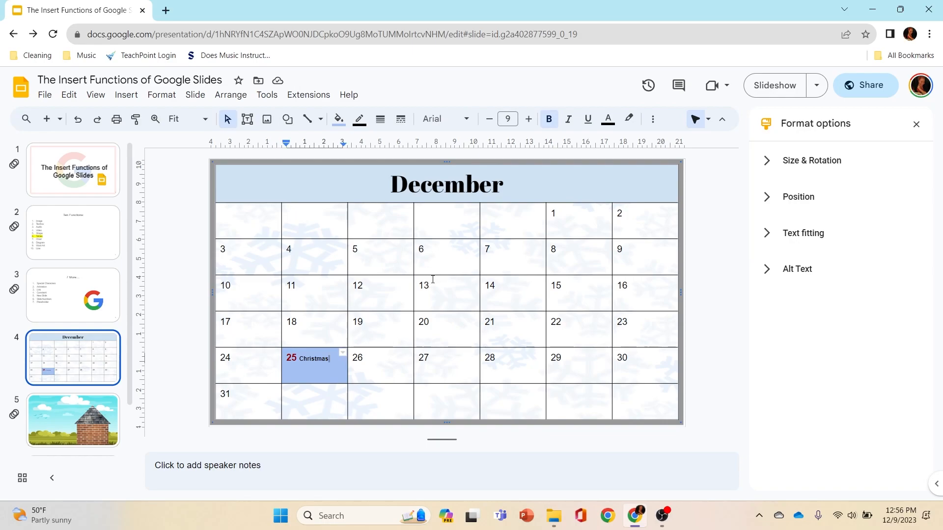
# Change the font of the word "Christmas" in the December 25 cell to Abril Fatface.
pyautogui.moveTo(329, 359); pyautogui.dragTo(302, 362)
pyautogui.click(467, 119)
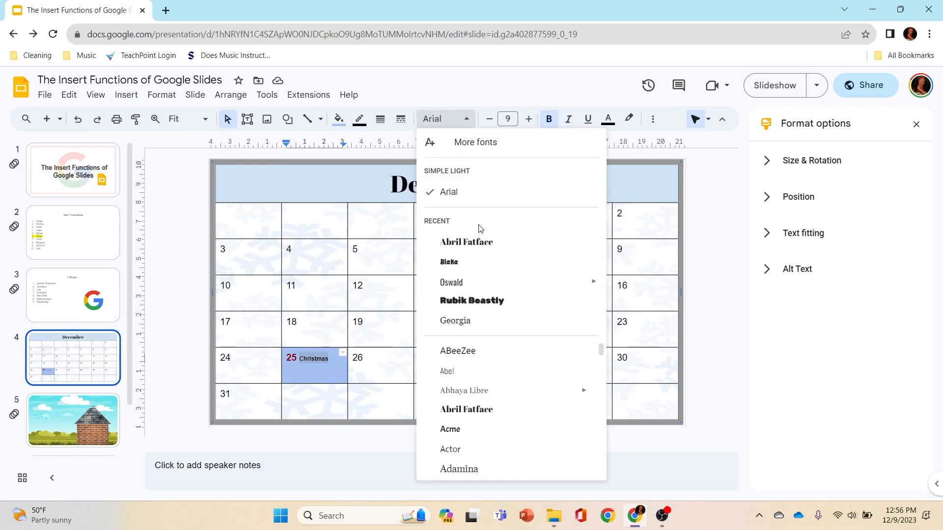
pyautogui.click(480, 243)
pyautogui.click(339, 378)
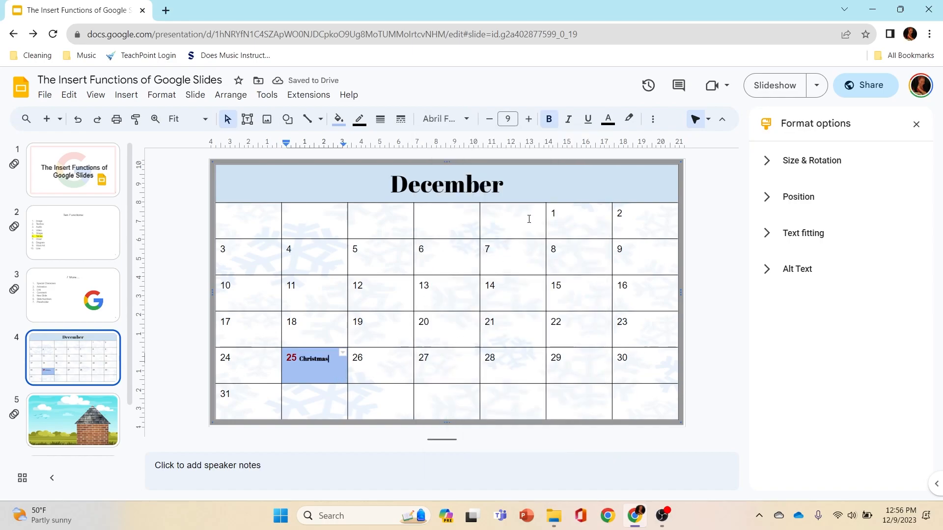
# Remove the bold formatting from the word "Christmas" in the December 25 cell.
pyautogui.click(549, 121)
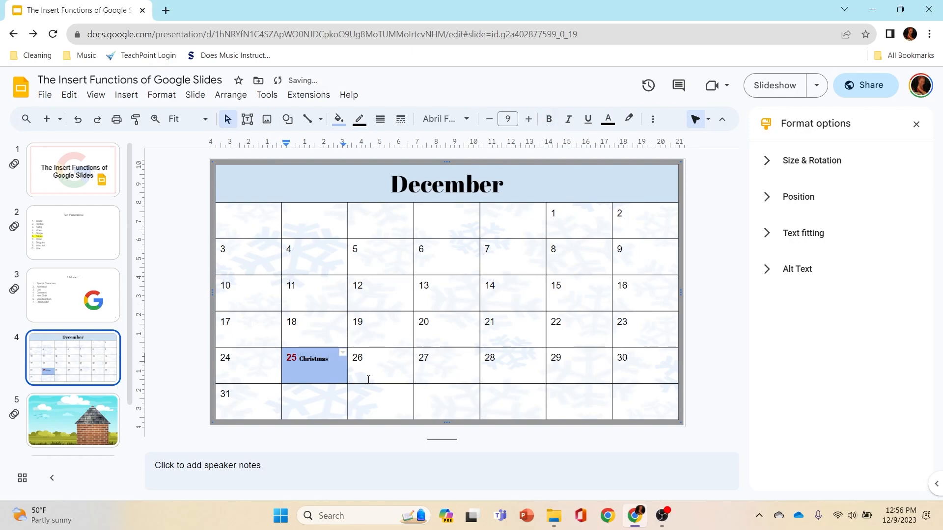
pyautogui.moveTo(329, 361); pyautogui.dragTo(299, 357)
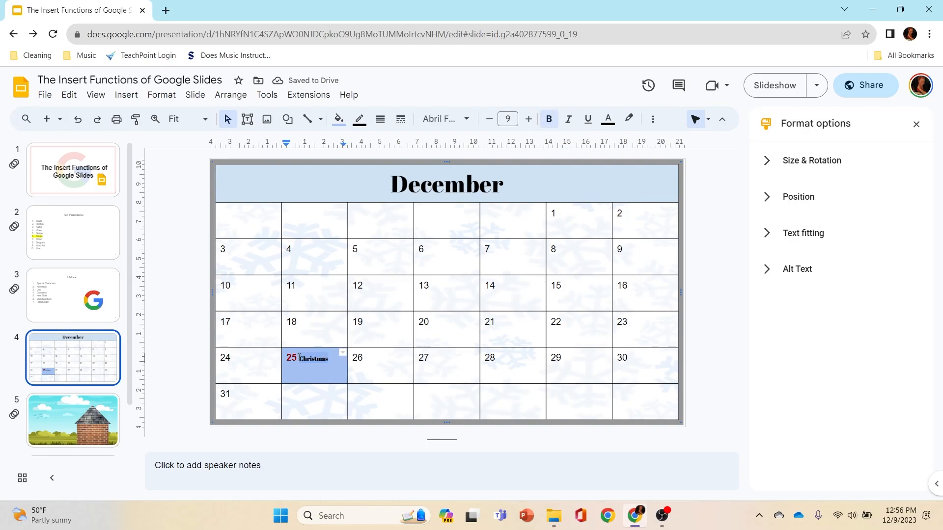
pyautogui.click(548, 119)
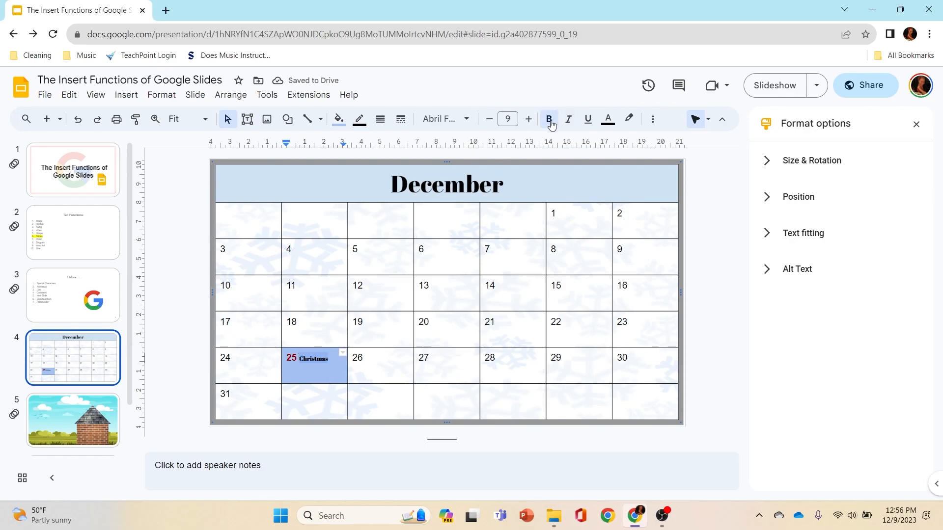
pyautogui.click(400, 363)
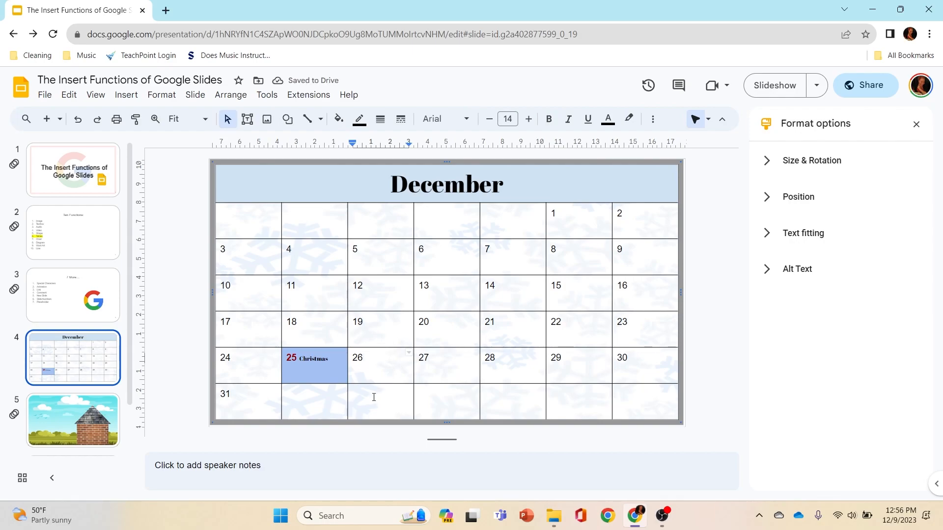
# Select all borders of the December 25 cell and change their color to red.
pyautogui.click(316, 213)
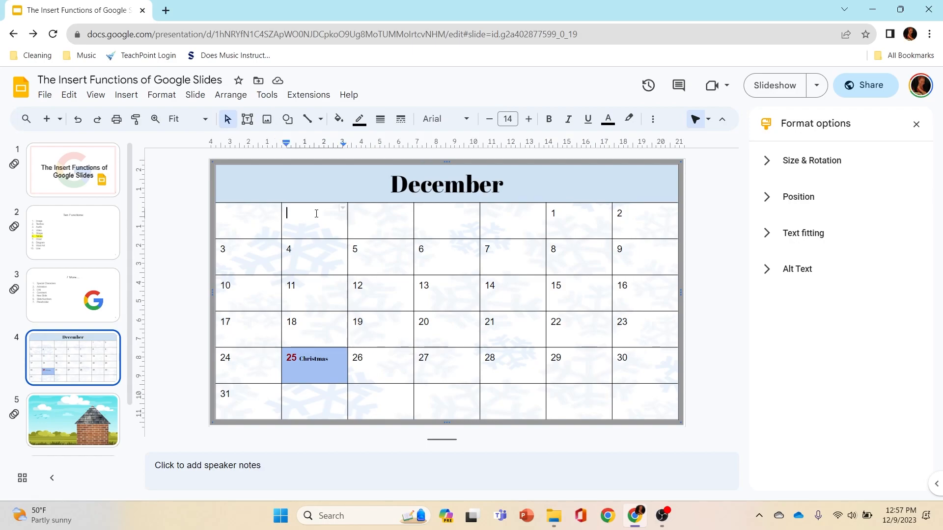
pyautogui.click(344, 210)
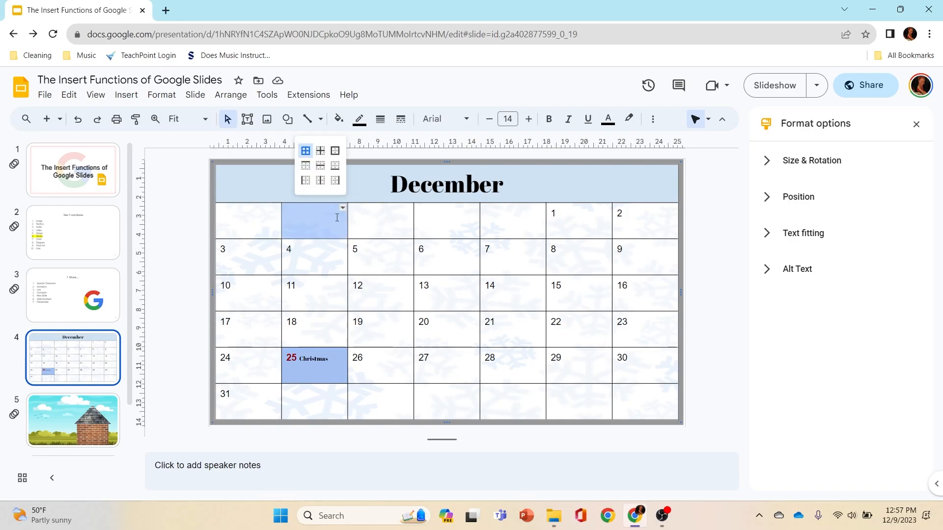
pyautogui.click(336, 365)
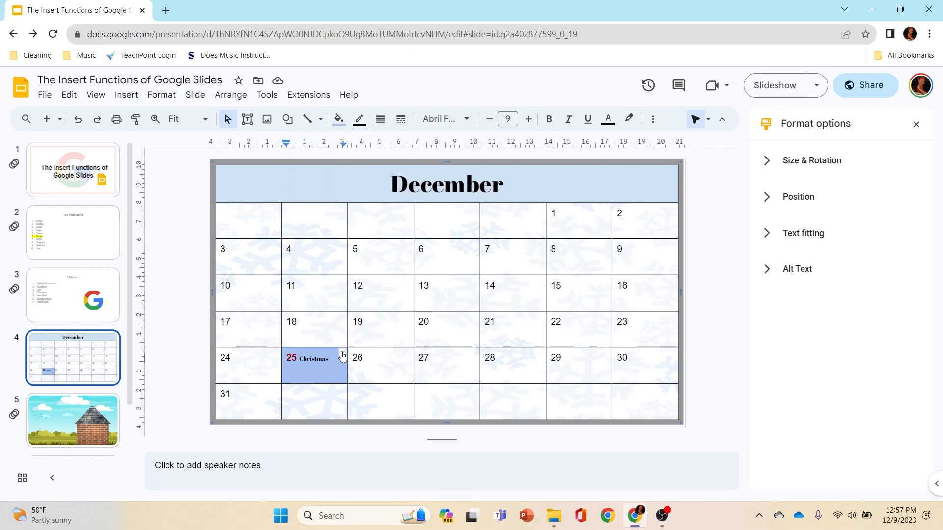
pyautogui.click(342, 356)
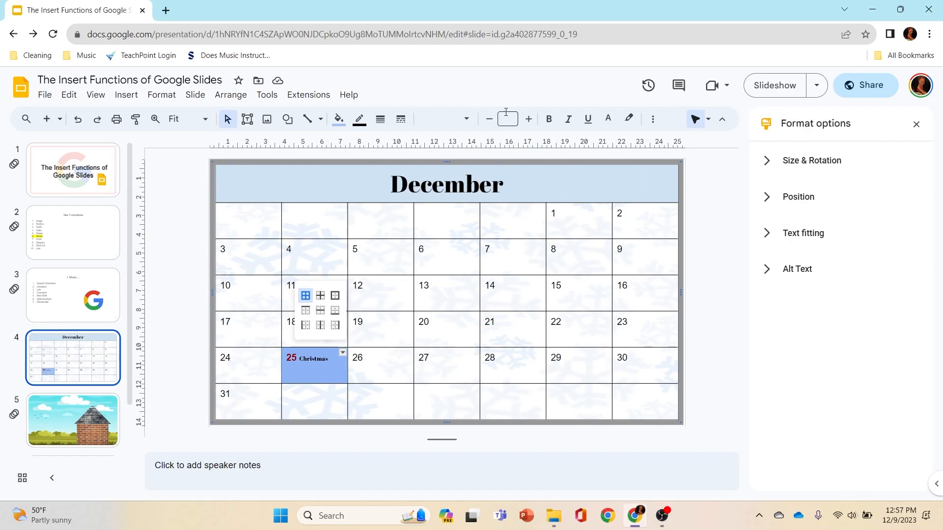
pyautogui.click(359, 122)
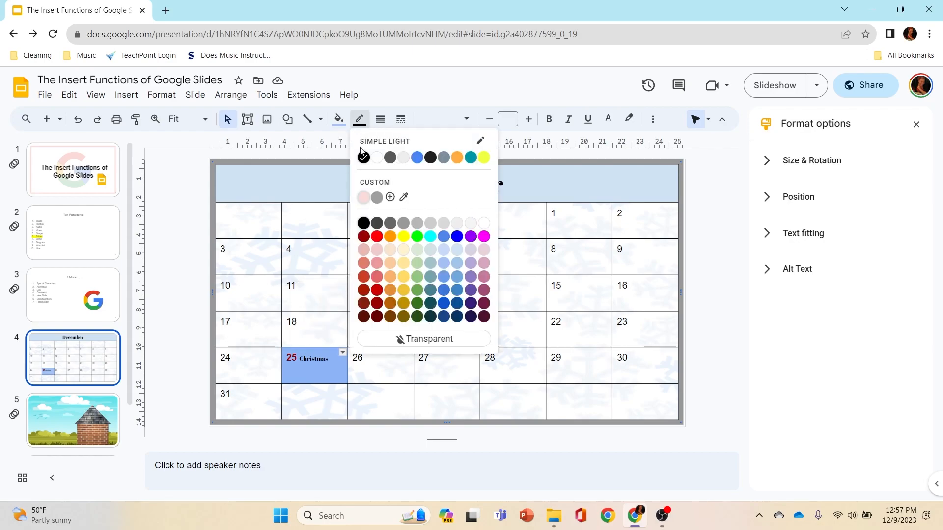
pyautogui.click(377, 238)
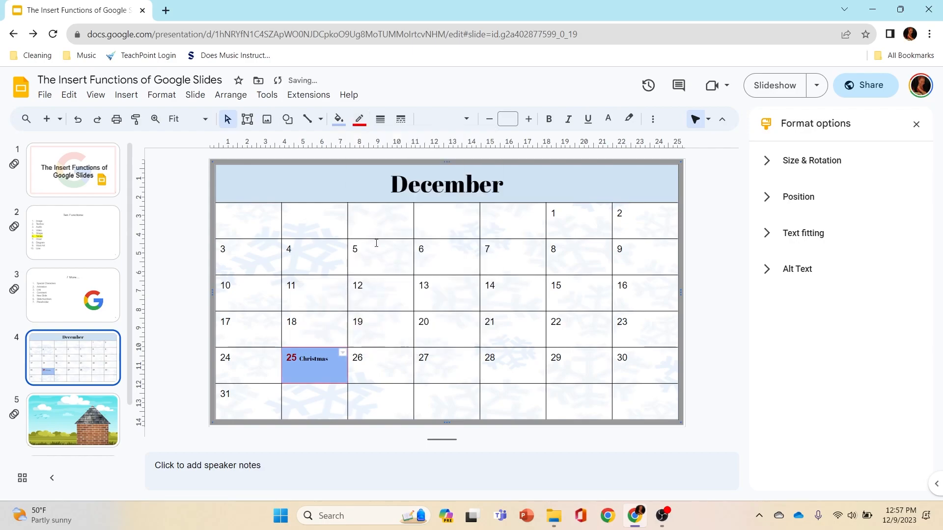
pyautogui.click(349, 377)
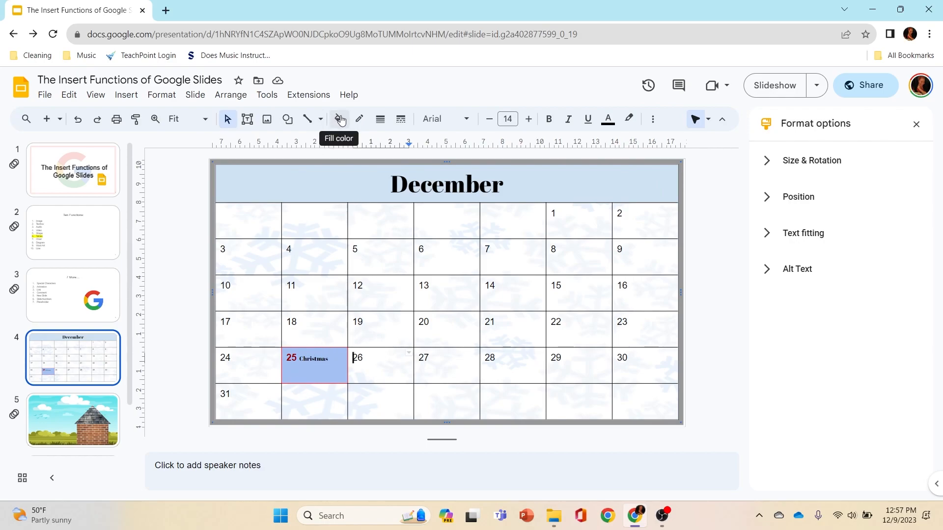
pyautogui.click(359, 118)
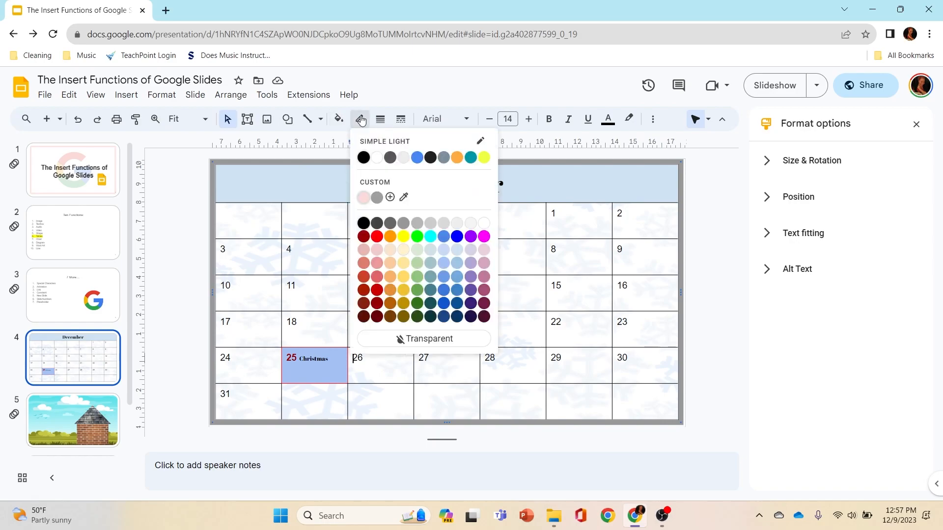
pyautogui.click(362, 237)
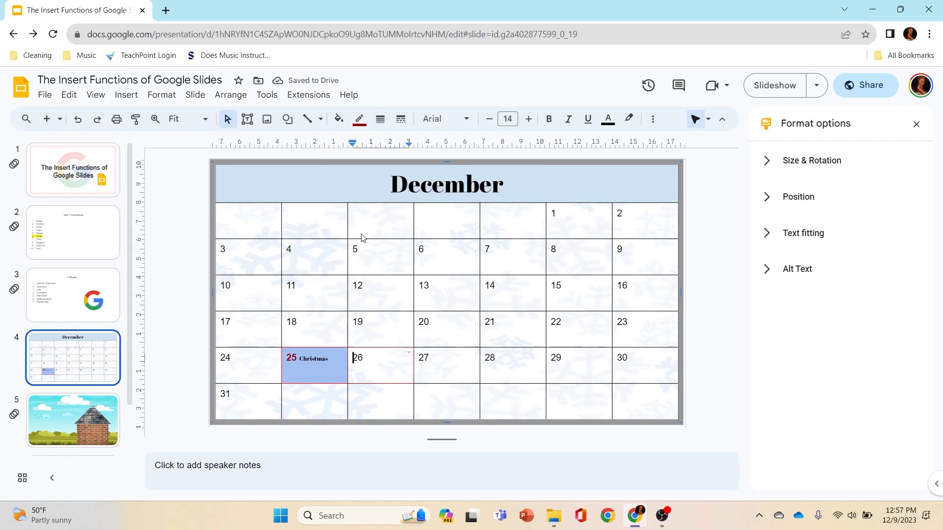
# Change the border color of the December 25 cell to dark red and deselect the cell.
pyautogui.click(343, 363)
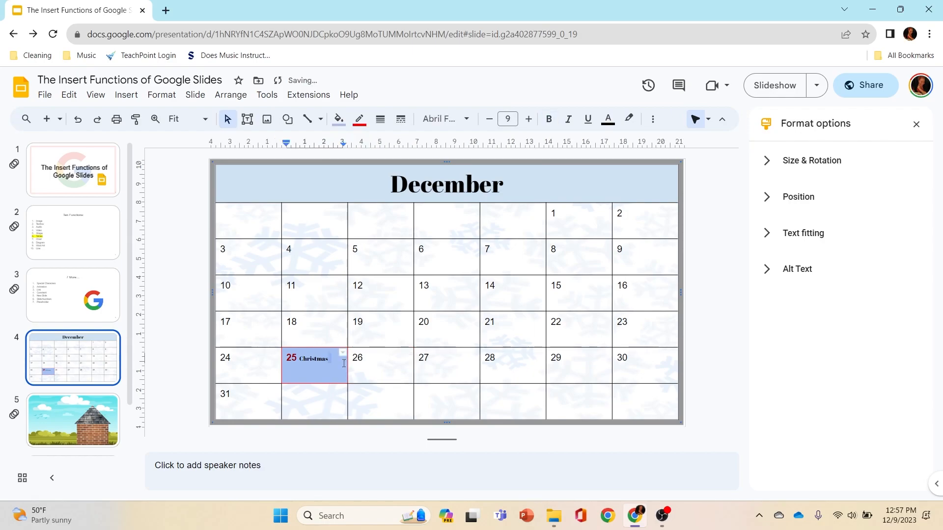
pyautogui.click(359, 118)
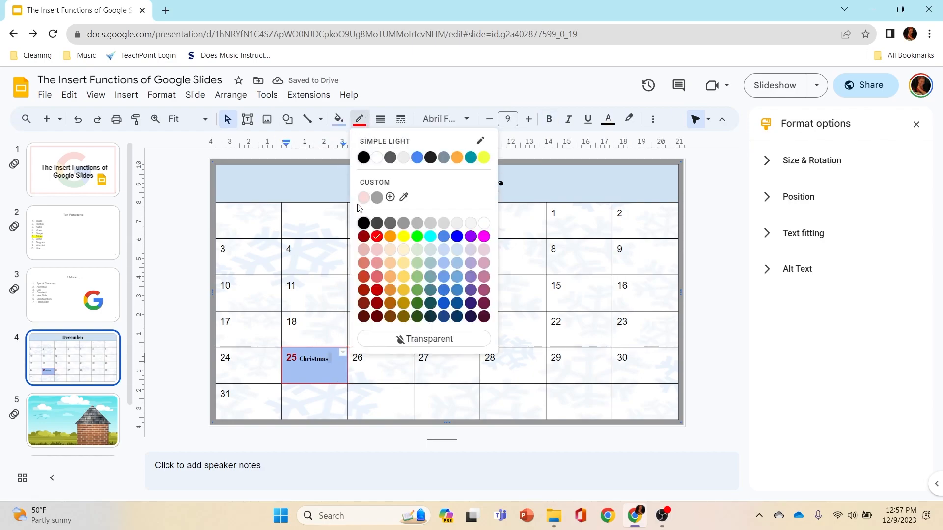
pyautogui.click(364, 236)
pyautogui.click(310, 383)
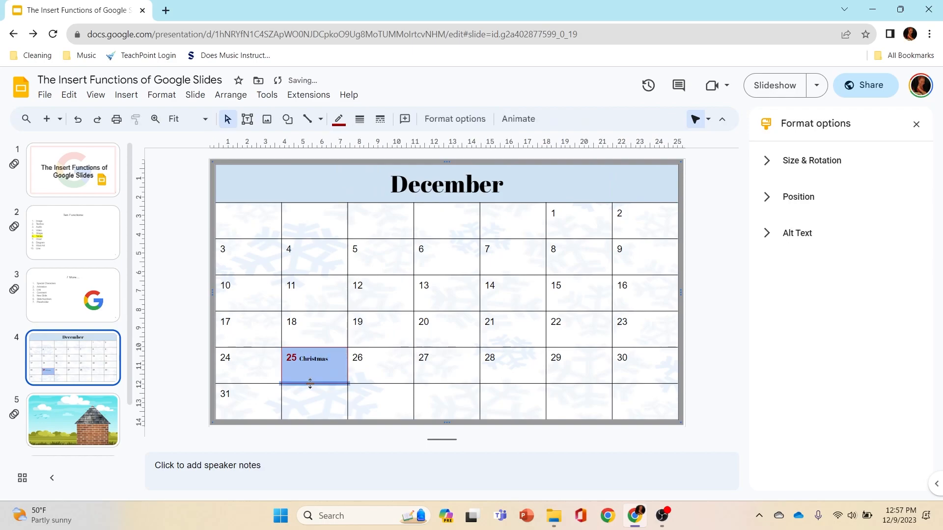
pyautogui.click(326, 333)
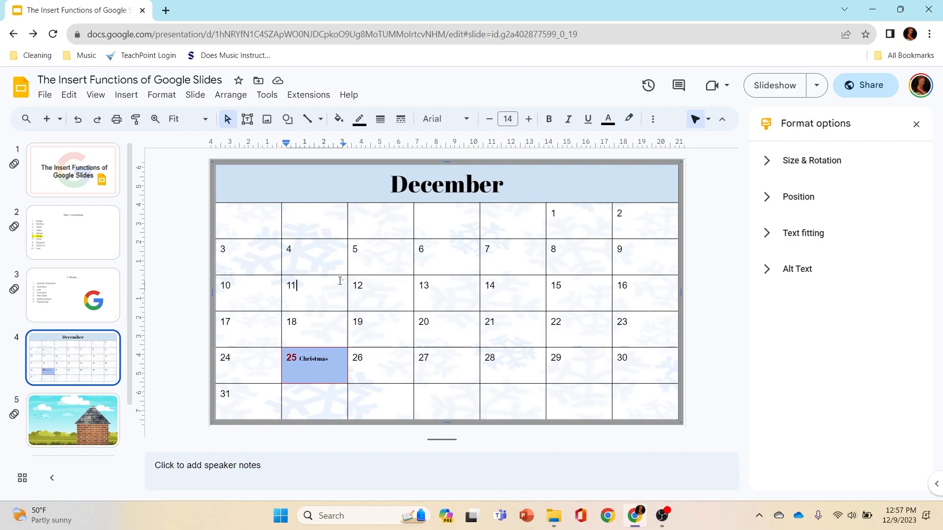
pyautogui.click(344, 281)
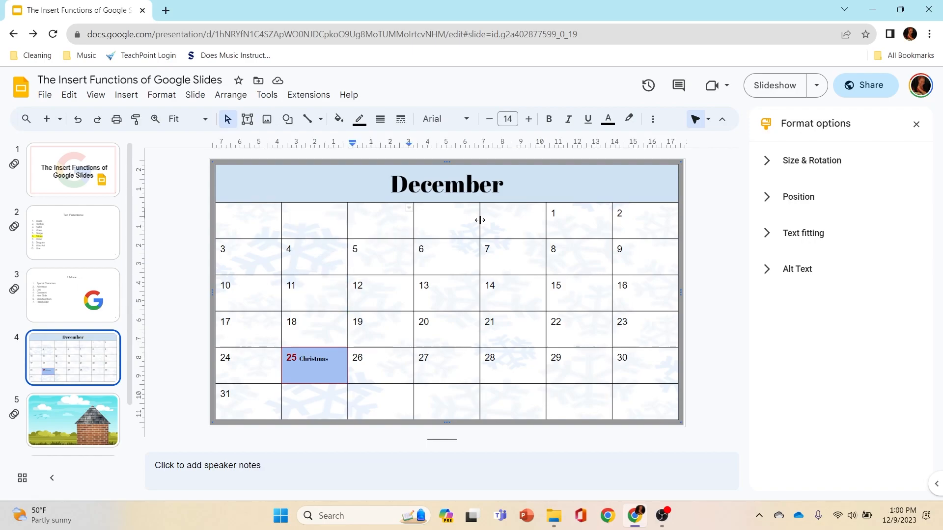
# Try narrowing the calendar's fourth column and making the December header row taller, and revert both size changes.
pyautogui.moveTo(481, 220); pyautogui.dragTo(453, 222)
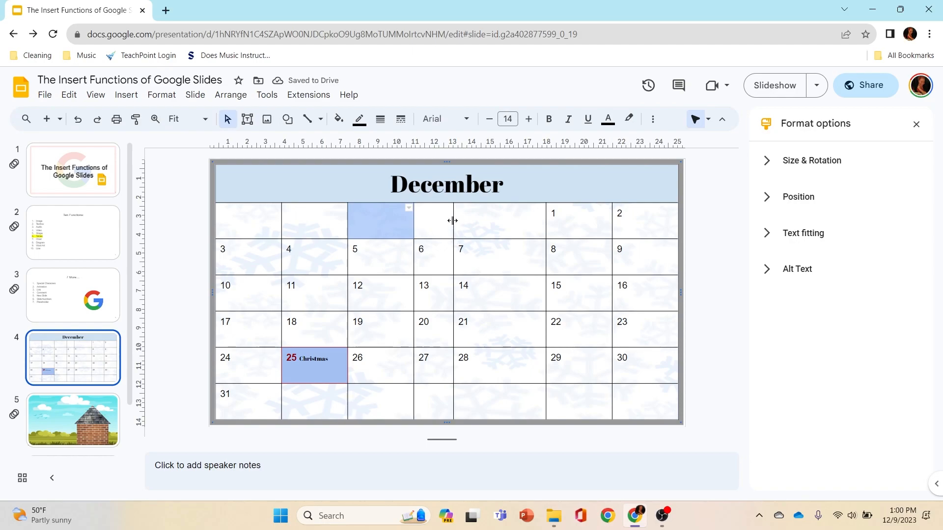
pyautogui.moveTo(453, 221); pyautogui.dragTo(480, 216)
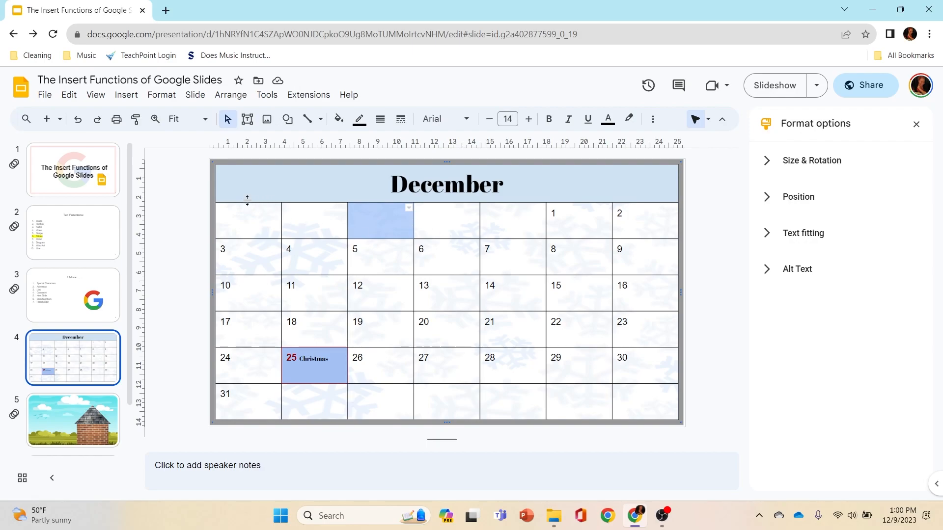
pyautogui.moveTo(248, 201); pyautogui.dragTo(250, 193)
pyautogui.moveTo(247, 202); pyautogui.dragTo(247, 225)
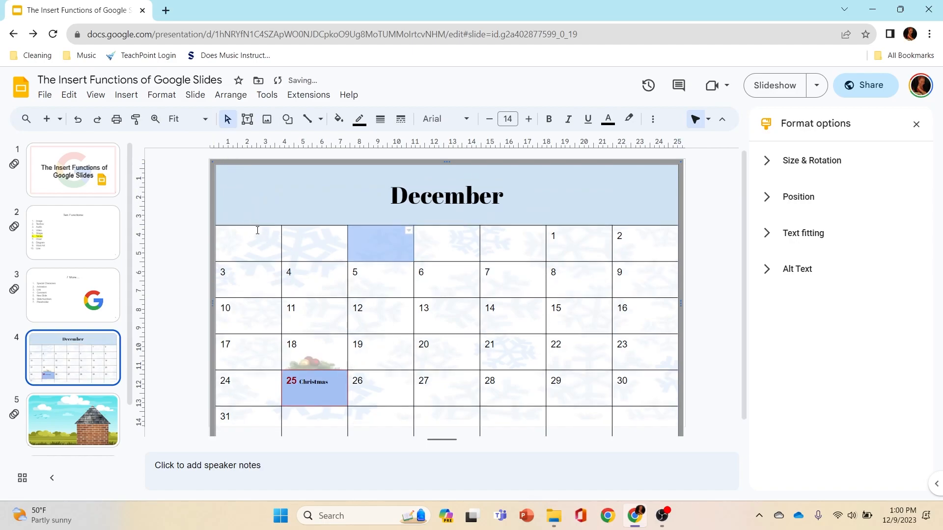
pyautogui.hotkey('ctrl', 'z')
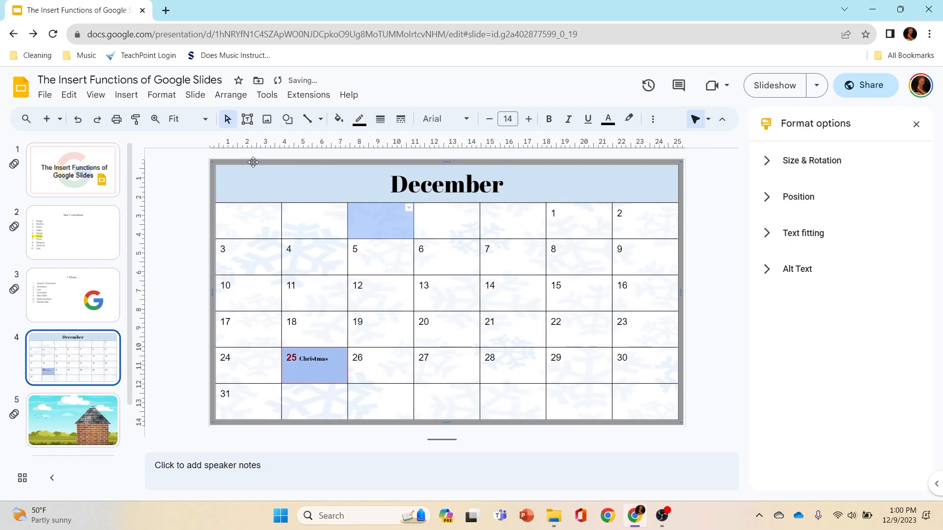
pyautogui.rightClick(665, 186)
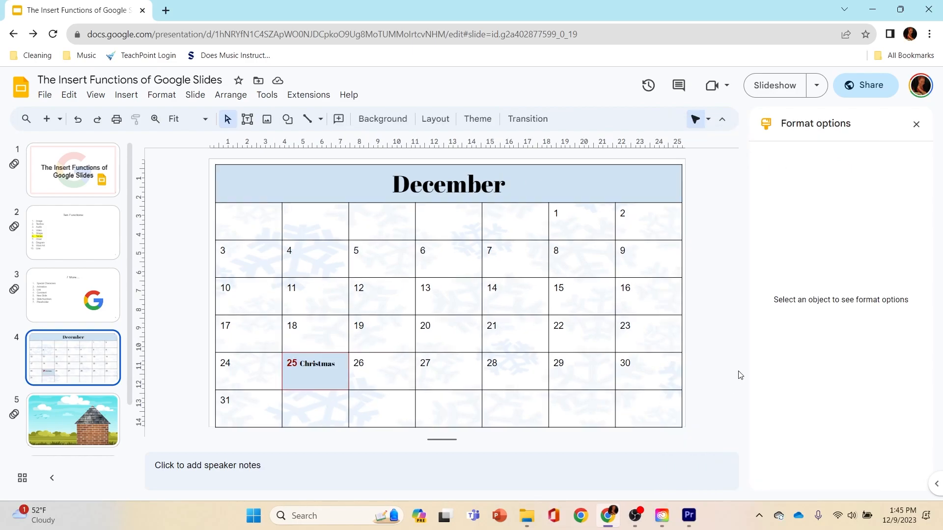
pyautogui.press('Up')
pyautogui.click(72, 362)
# Select the whole calendar table and try the dotted, dashed, dash-dot and long-dash border styles on it.
pyautogui.click(245, 164)
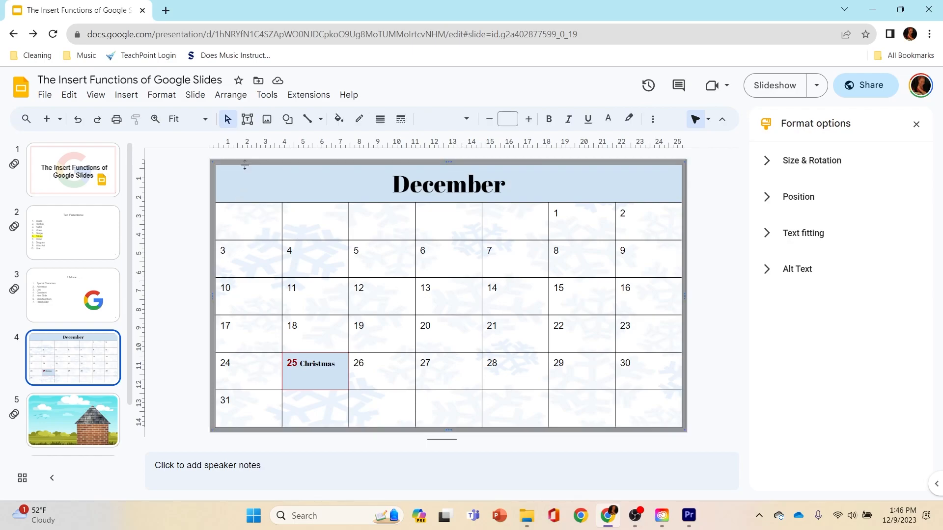
pyautogui.click(403, 122)
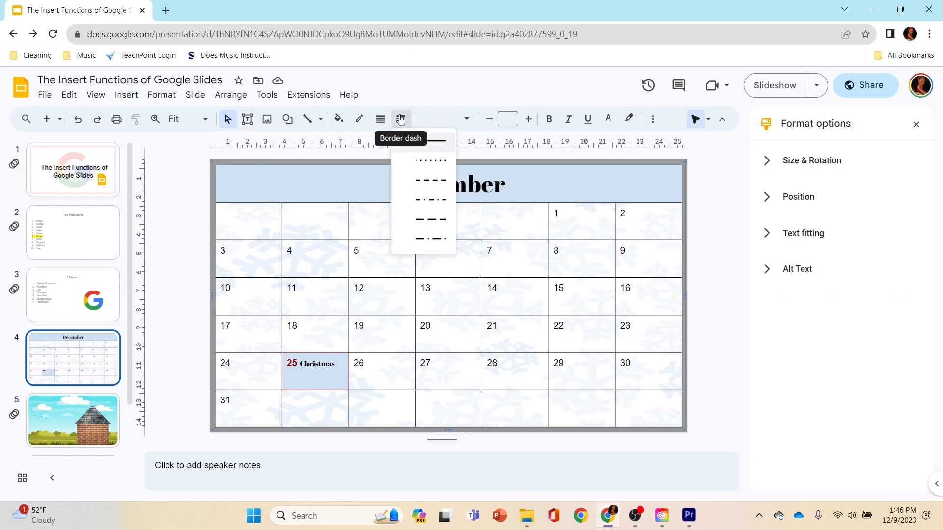
pyautogui.click(424, 162)
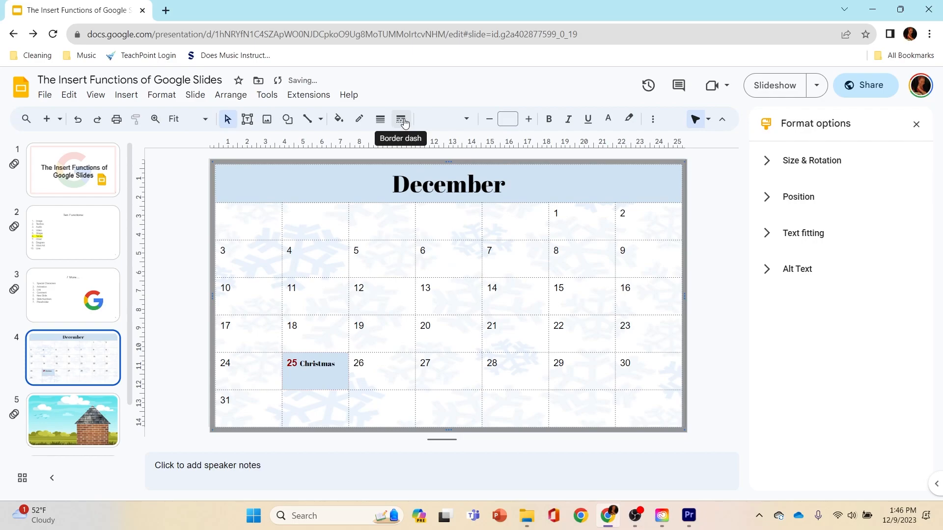
pyautogui.click(403, 123)
pyautogui.click(422, 181)
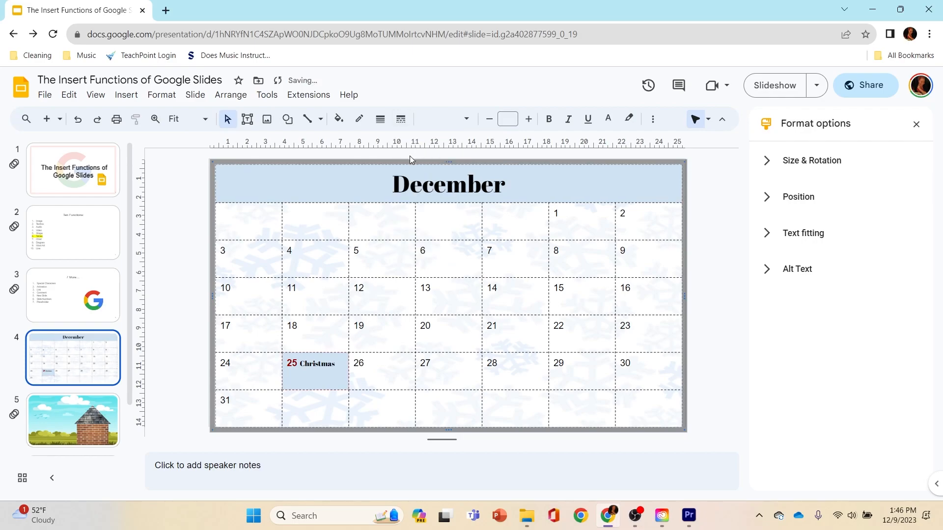
pyautogui.click(400, 122)
pyautogui.click(429, 197)
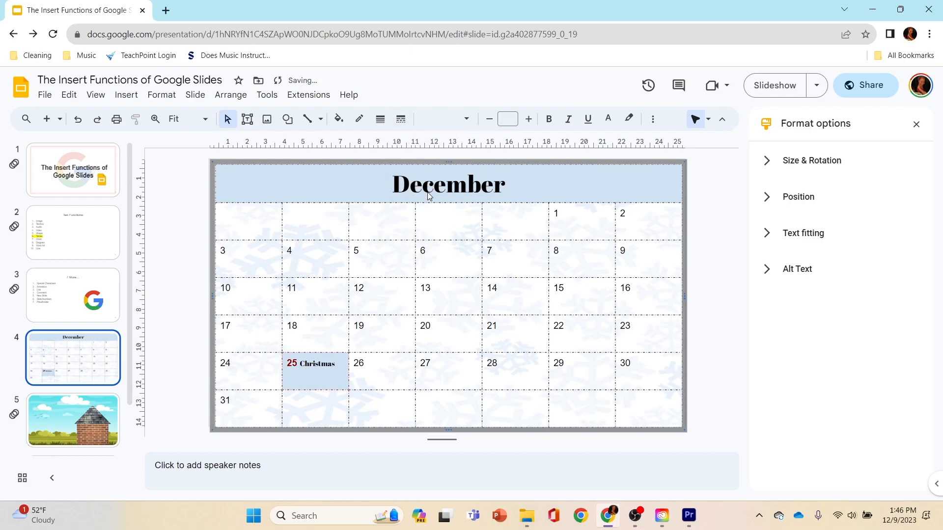
pyautogui.click(400, 120)
pyautogui.click(427, 218)
# Set the calendar table's borders to the long dash-dot style and give them a thicker border weight.
pyautogui.click(401, 119)
pyautogui.click(431, 241)
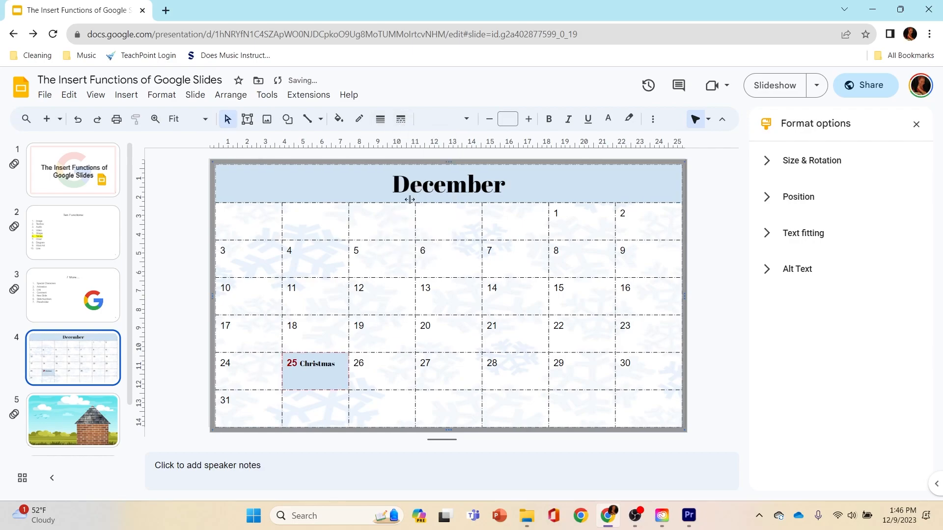
pyautogui.click(380, 119)
pyautogui.click(390, 164)
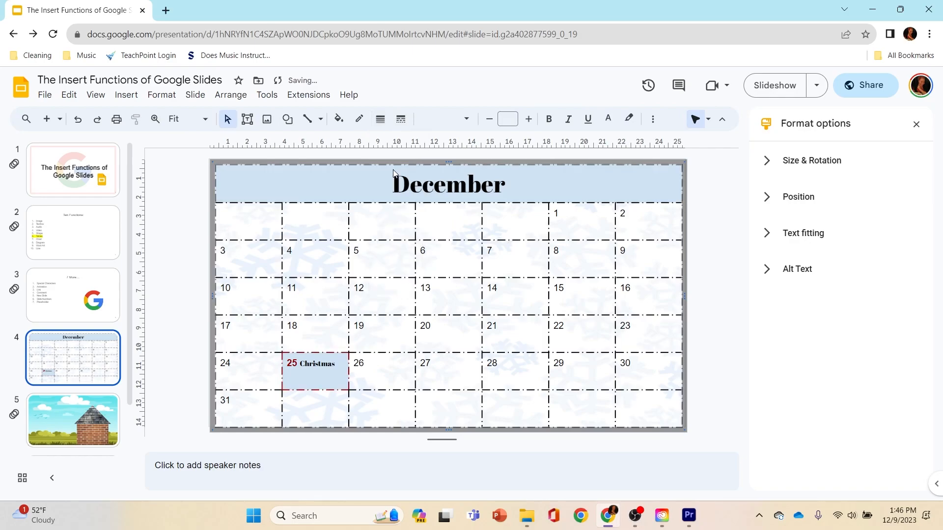
# Set the calendar table's border weight to 4px and, after trying the dotted style, make the borders solid.
pyautogui.click(380, 119)
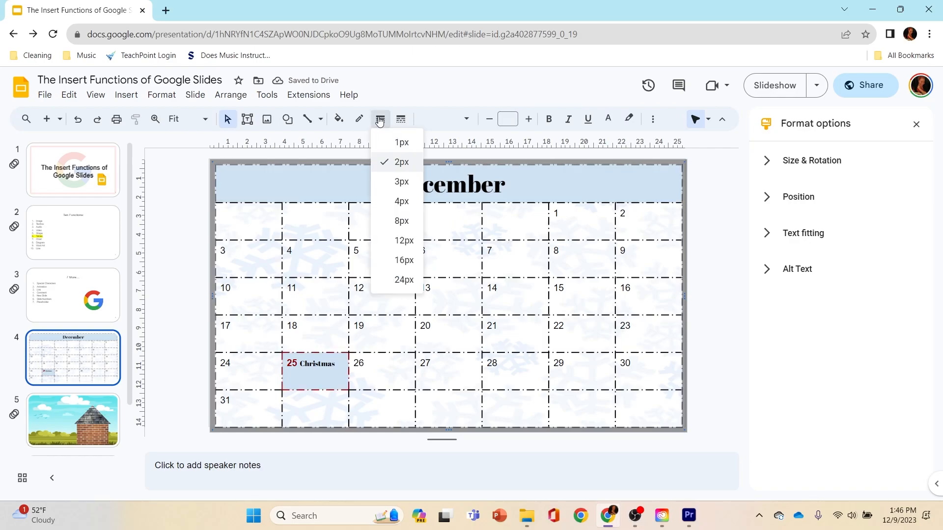
pyautogui.click(399, 207)
pyautogui.click(401, 119)
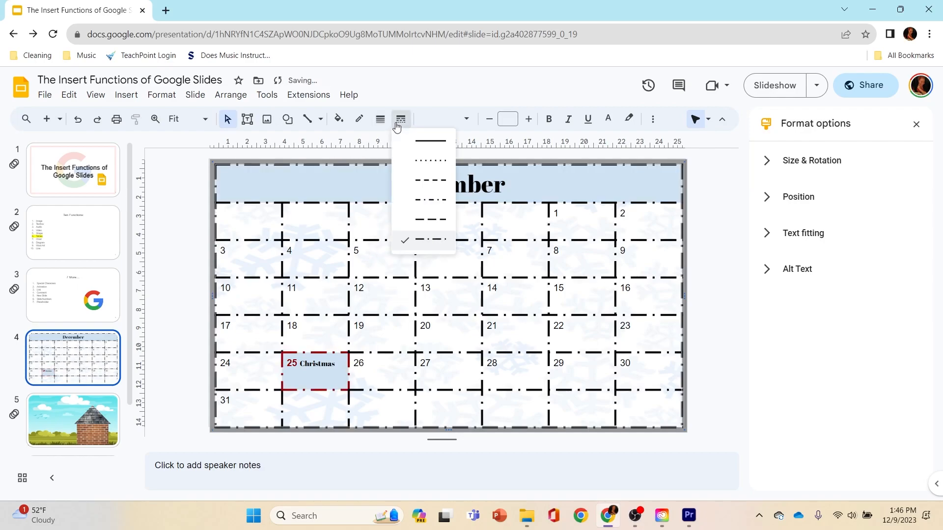
pyautogui.click(428, 161)
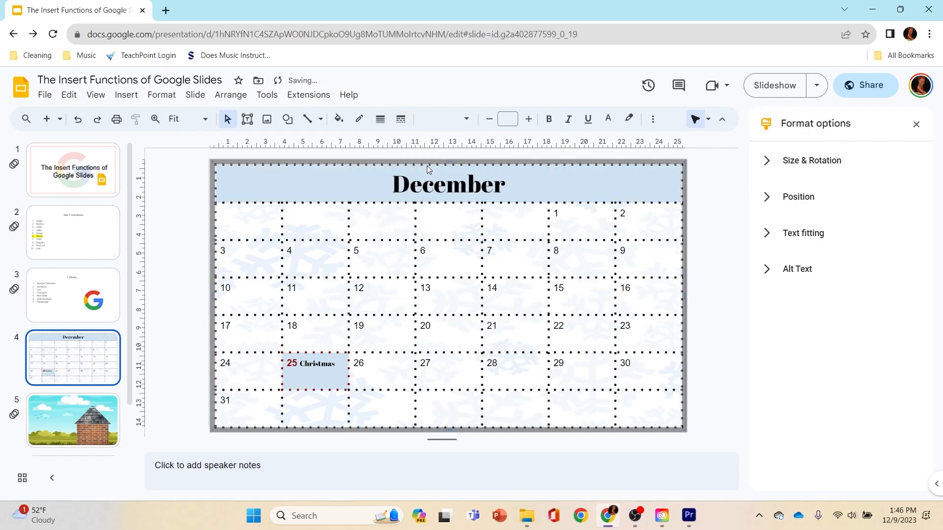
pyautogui.click(401, 119)
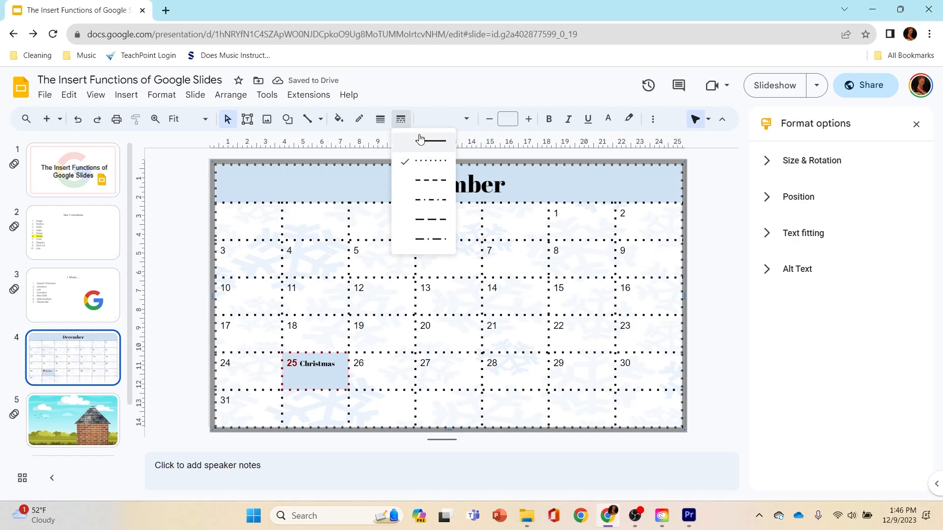
pyautogui.click(419, 137)
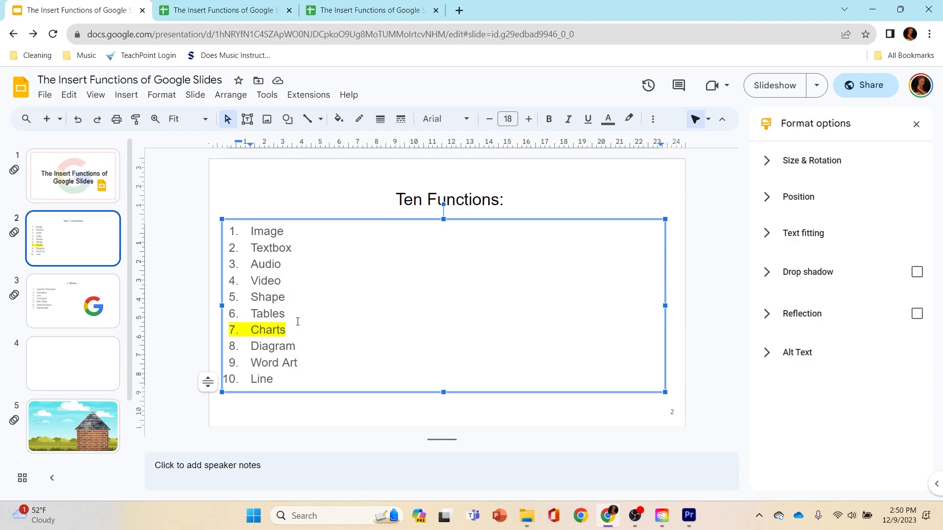
# Go to the empty slide 4 and delete its title and body text placeholders.
pyautogui.click(78, 377)
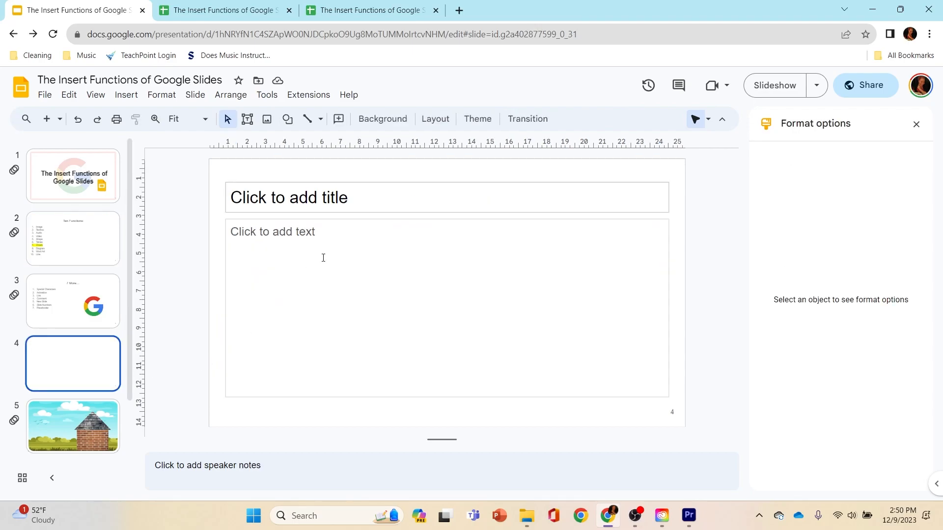
pyautogui.click(358, 185)
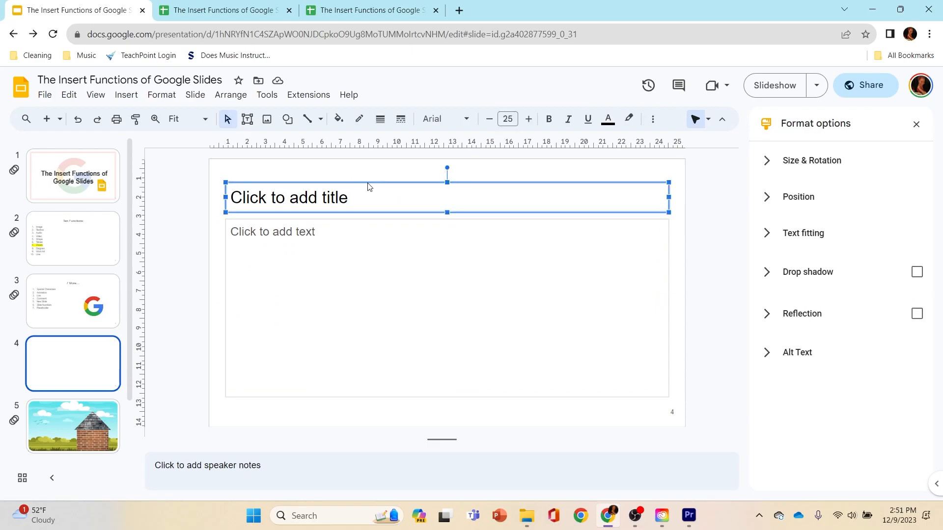
pyautogui.press('Delete')
pyautogui.click(366, 221)
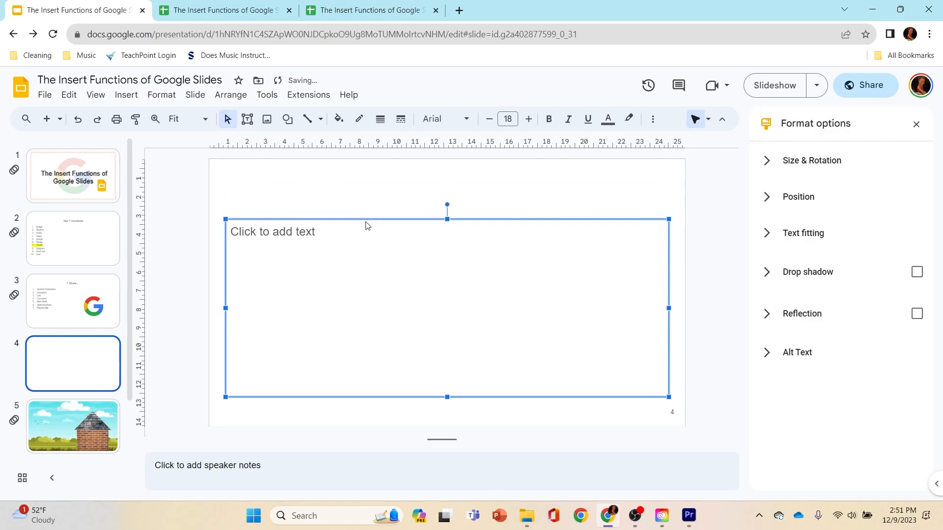
pyautogui.press('Delete')
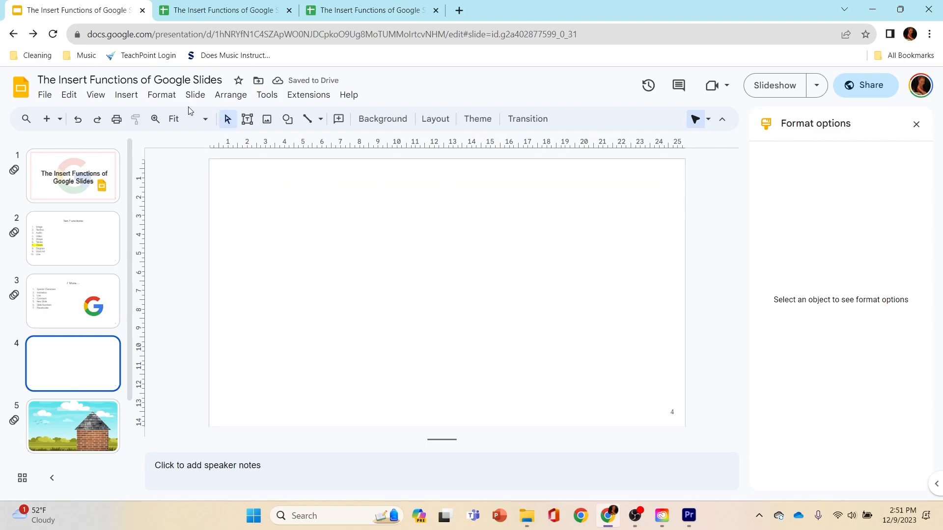
# Insert a bar chart on the blank slide 4.
pyautogui.click(127, 95)
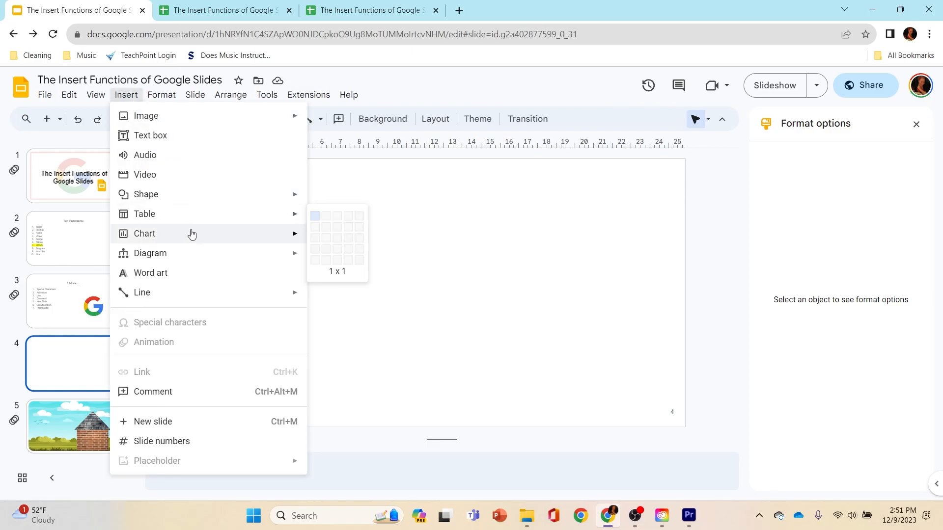
pyautogui.moveTo(193, 234)
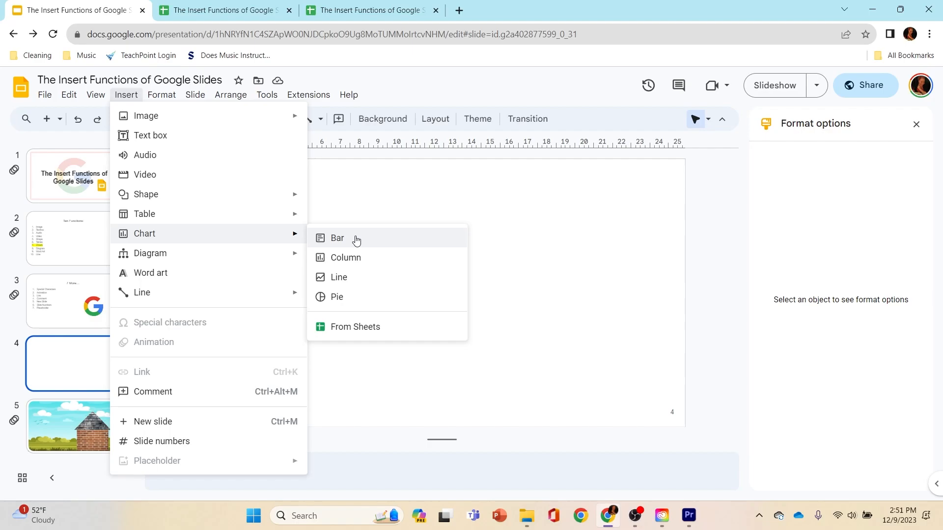
pyautogui.click(356, 240)
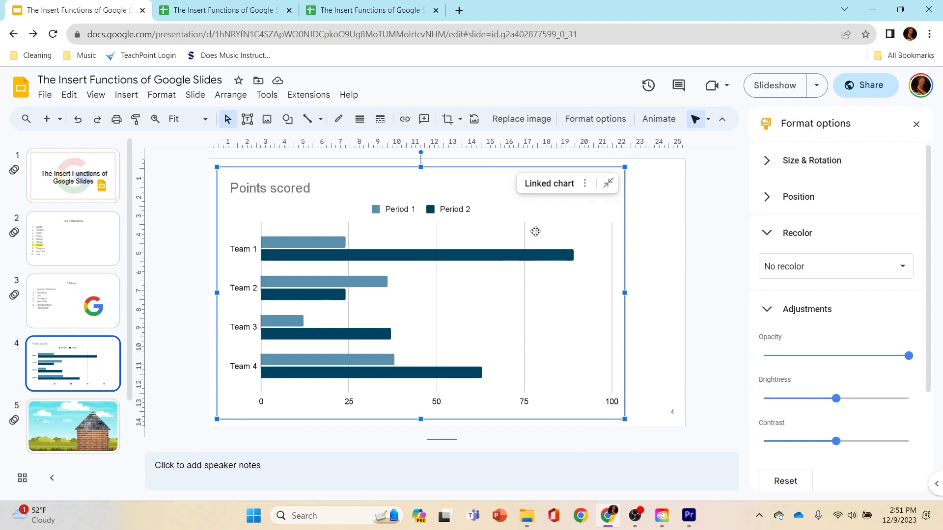
# Open the linked bar chart's source spreadsheet in Google Sheets and close the other two spreadsheets.
pyautogui.click(585, 184)
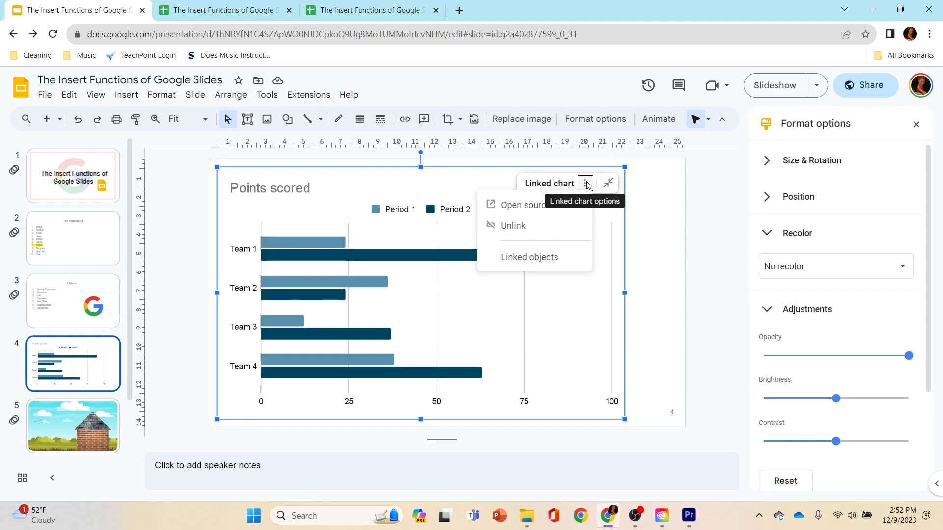
pyautogui.click(520, 207)
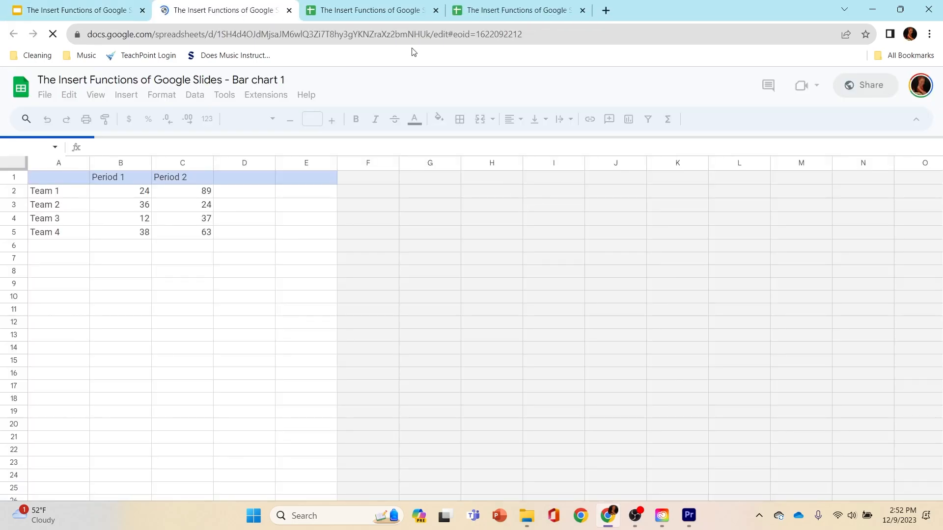
pyautogui.click(436, 10)
pyautogui.click(436, 10)
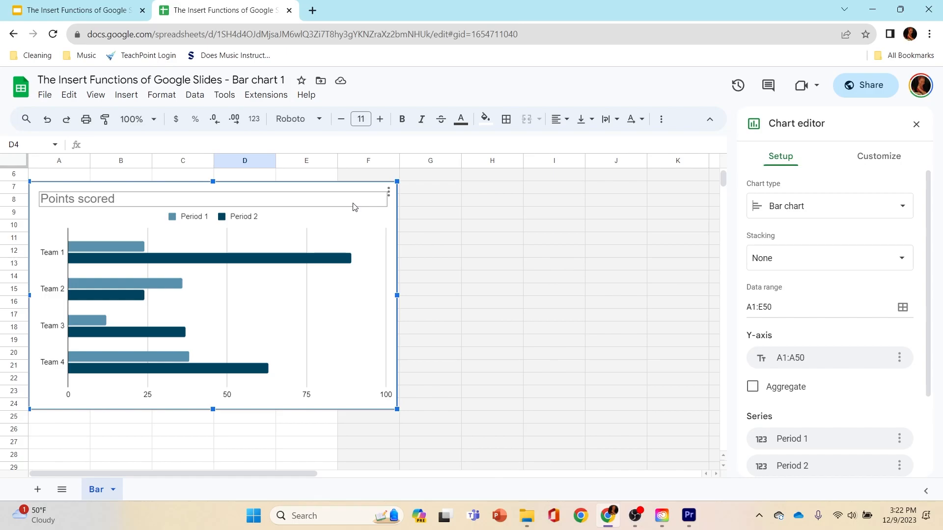
# Select the Period 1 header cell in the chart data and open the bar chart's title for editing.
pyautogui.scroll(2, 354, 206)
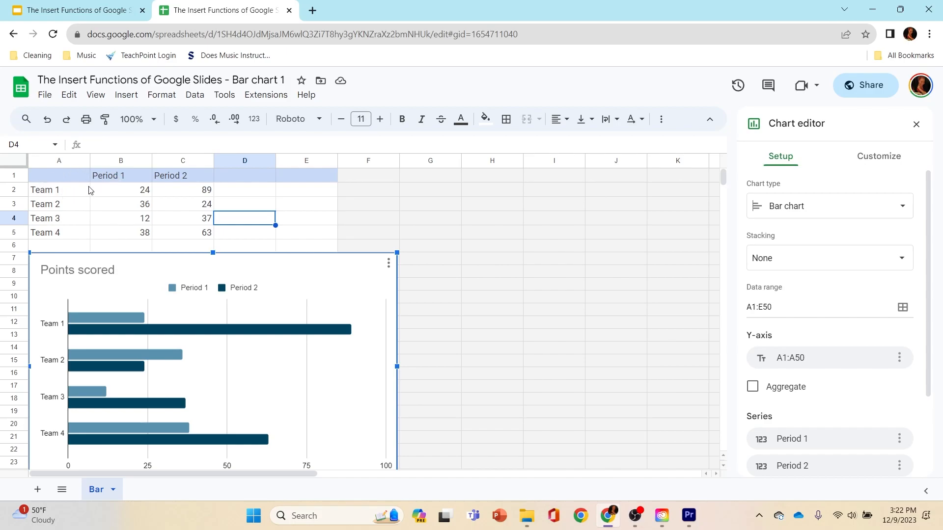
pyautogui.doubleClick(109, 176)
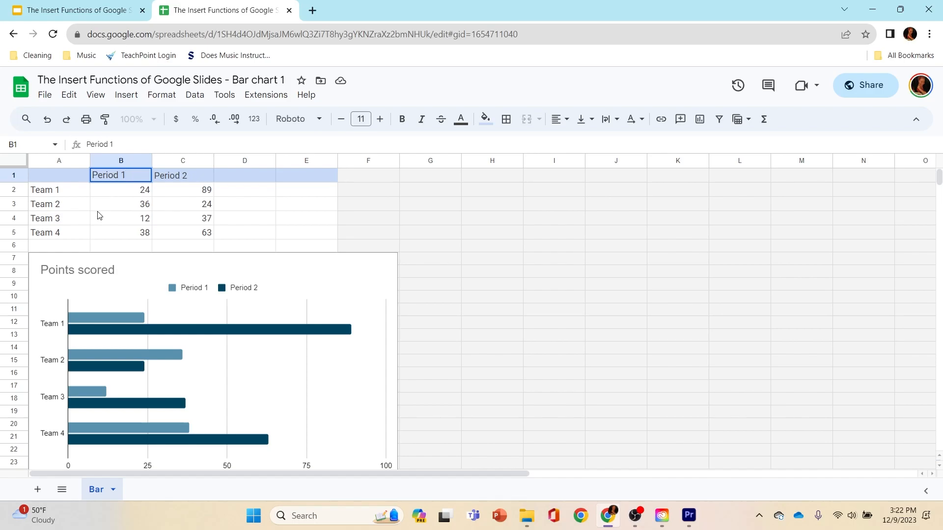
pyautogui.scroll(-1, 100, 216)
pyautogui.click(97, 244)
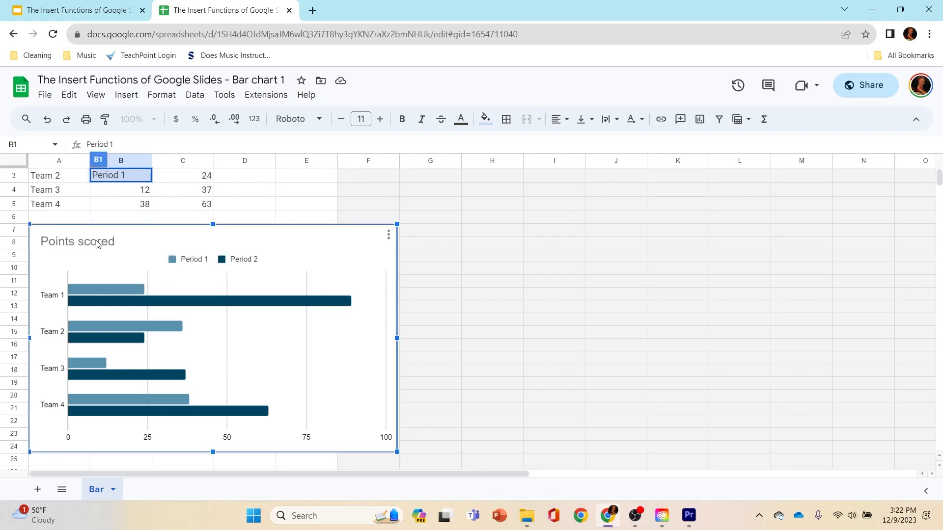
pyautogui.doubleClick(97, 244)
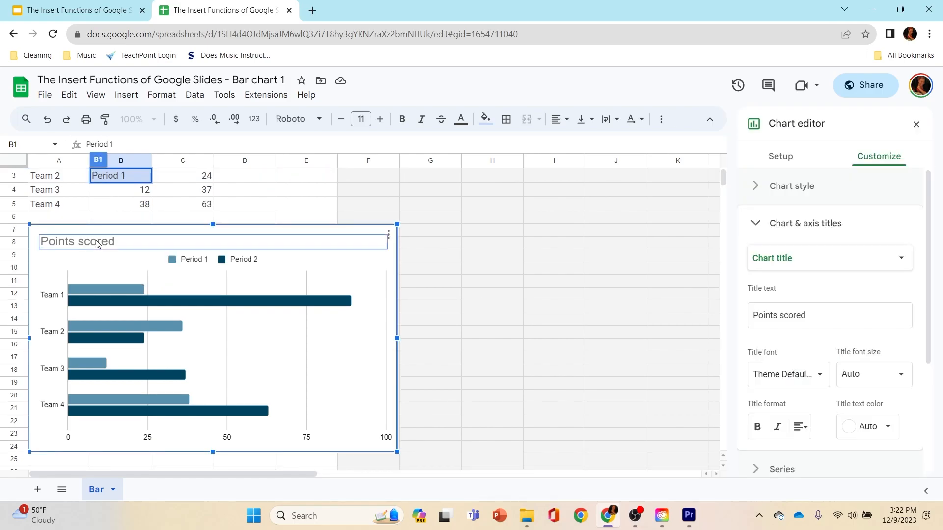
pyautogui.click(121, 241)
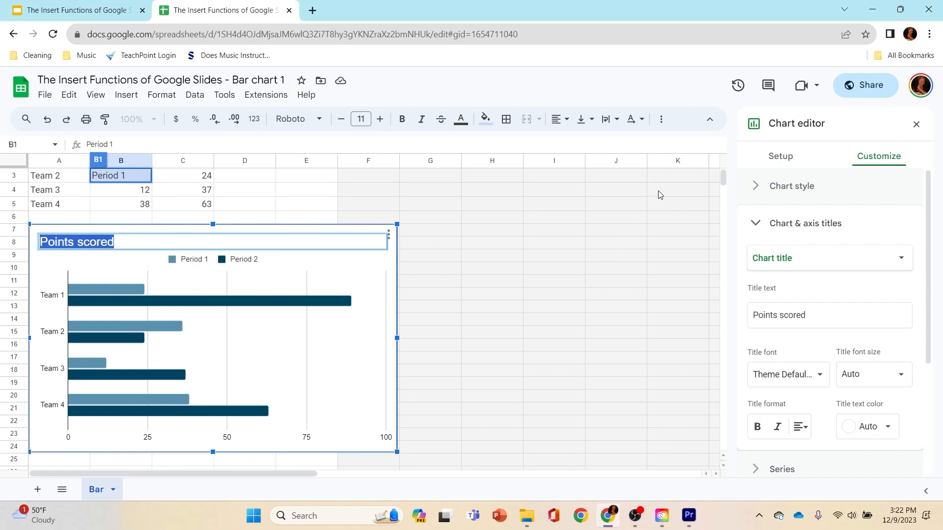
# Review the chart editor's Setup and Customize options for the bar chart and deselect the chart.
pyautogui.click(794, 161)
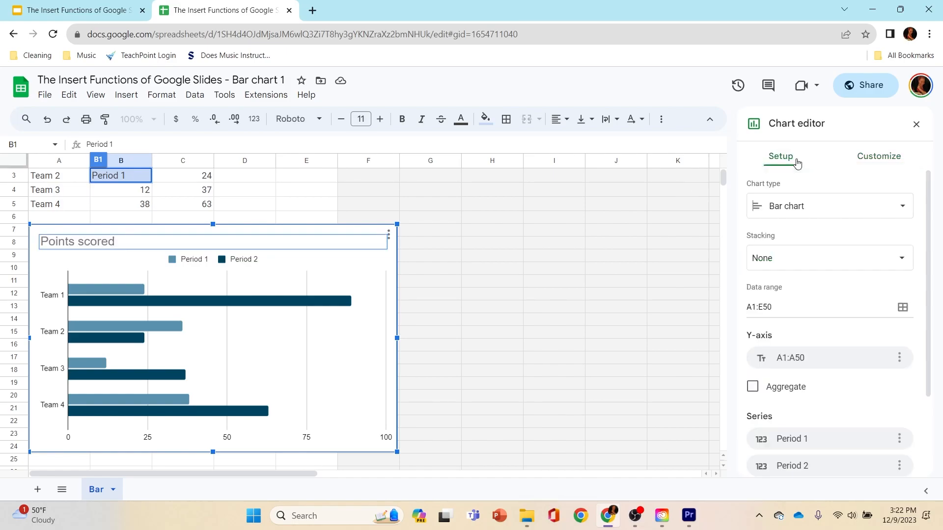
pyautogui.click(880, 166)
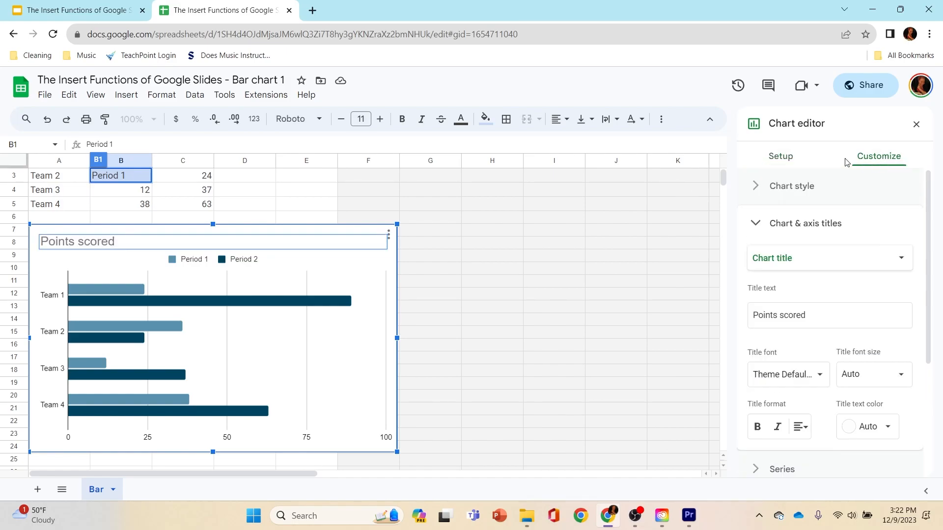
pyautogui.click(789, 162)
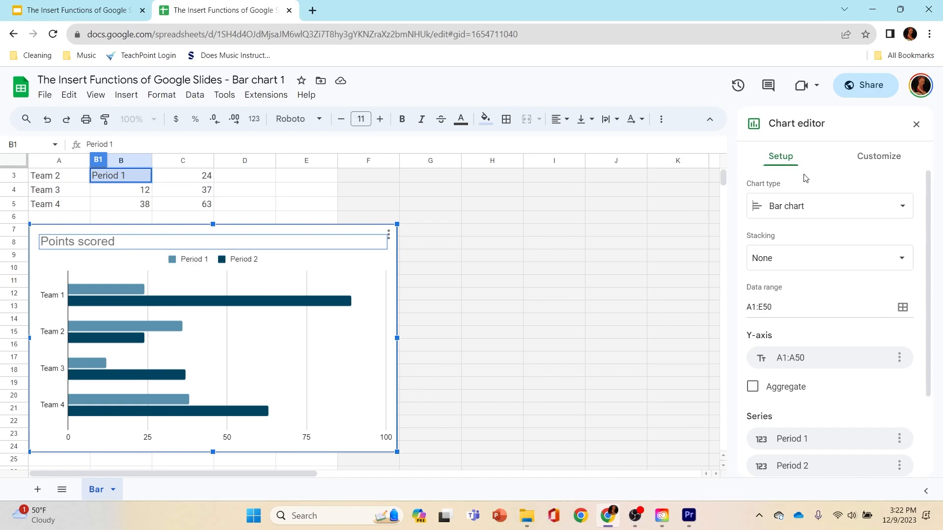
pyautogui.click(873, 158)
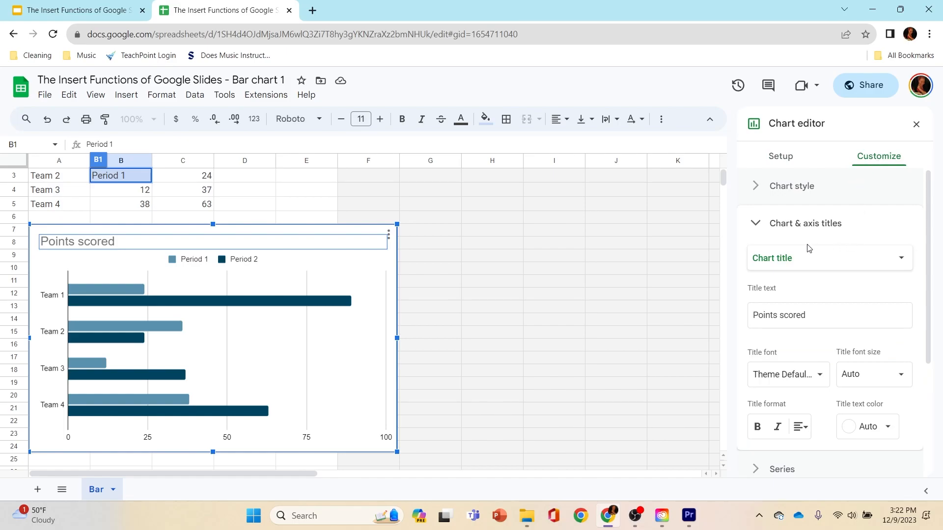
pyautogui.scroll(-4, 808, 248)
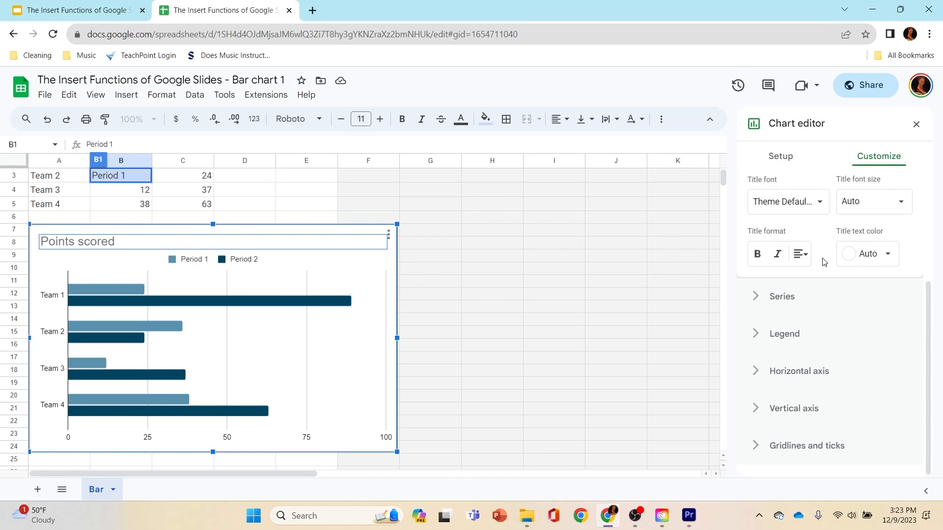
pyautogui.click(625, 273)
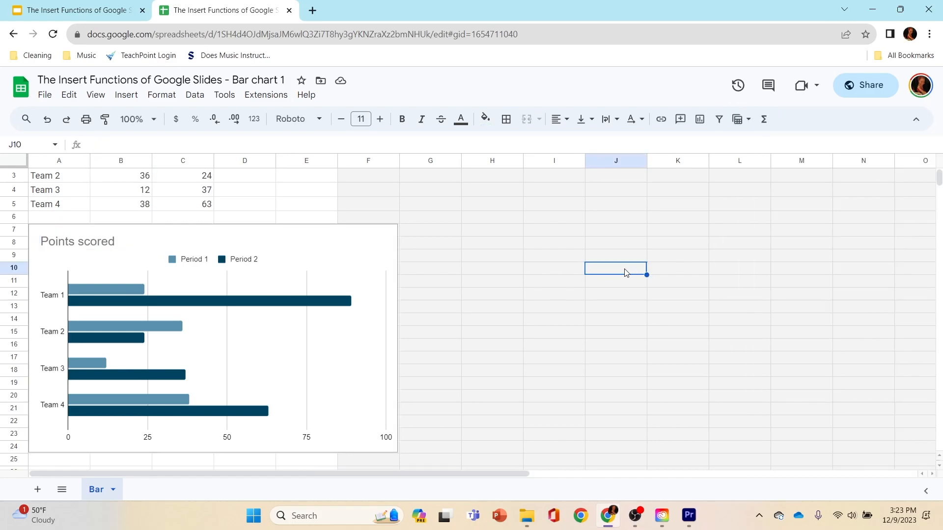
# Reopen the bar chart for editing from its own options and show its setup settings.
pyautogui.click(385, 243)
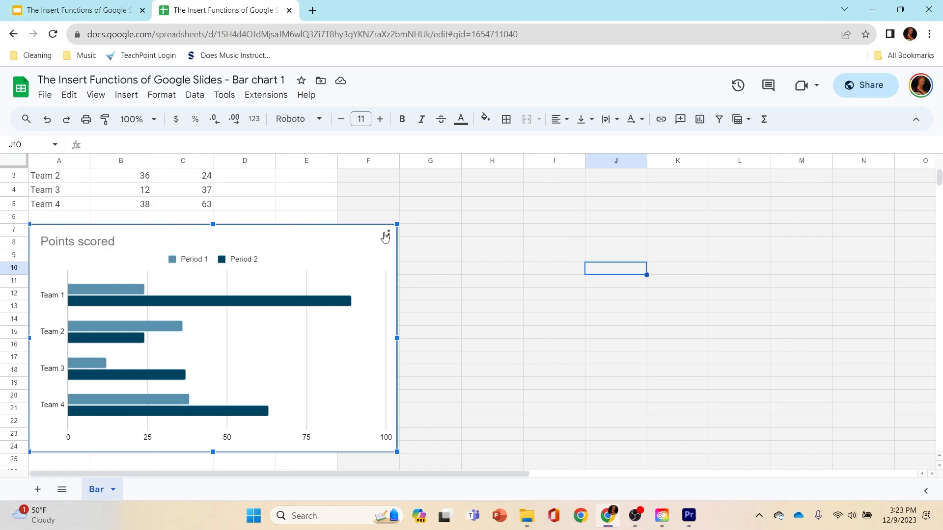
pyautogui.click(388, 238)
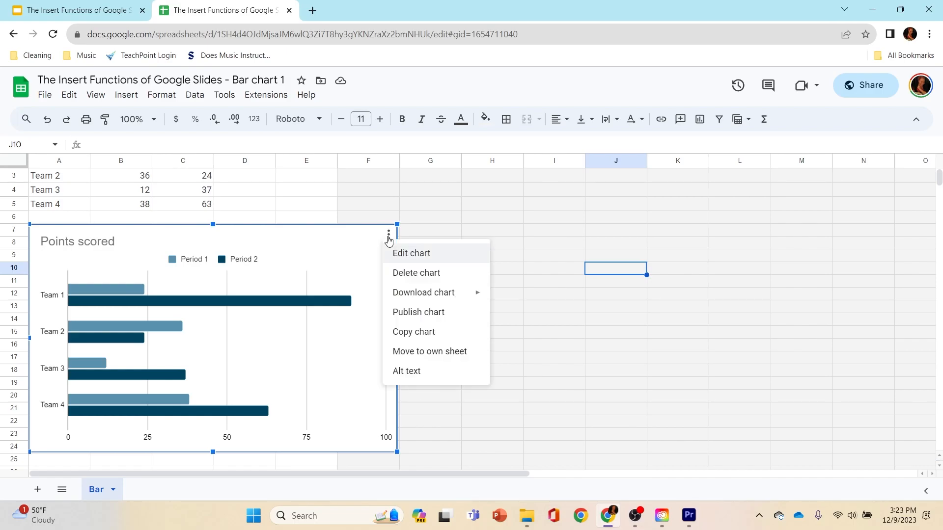
pyautogui.click(421, 253)
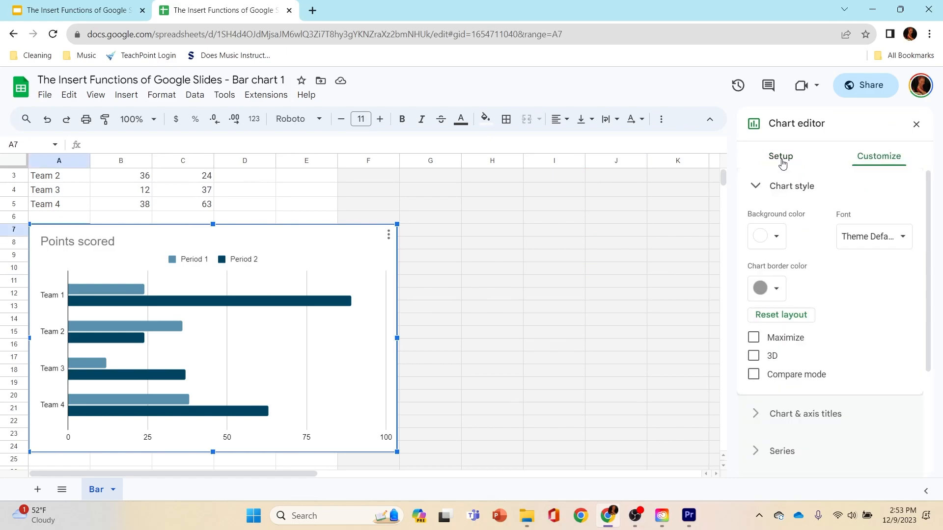
pyautogui.click(781, 157)
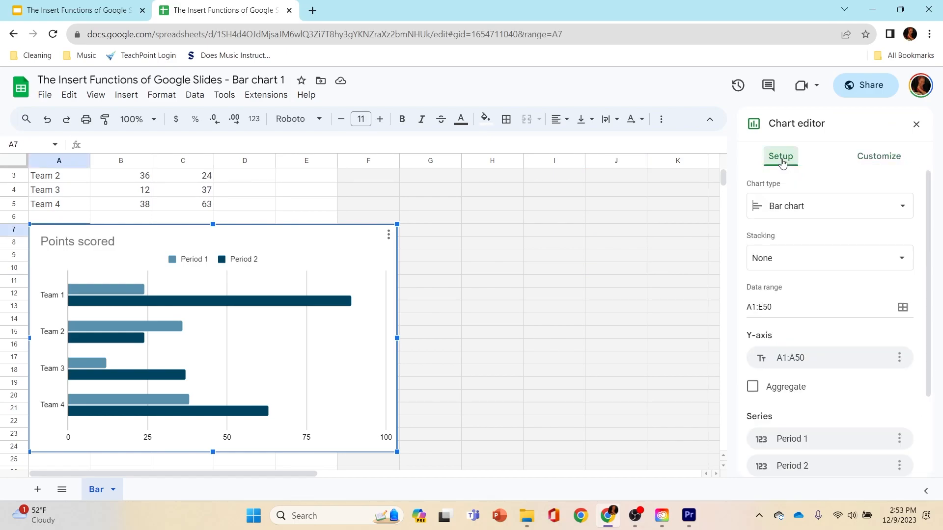
# Browse the chart types available for the bar chart, from the suggested charts through Table chart, and keep the current type.
pyautogui.click(873, 206)
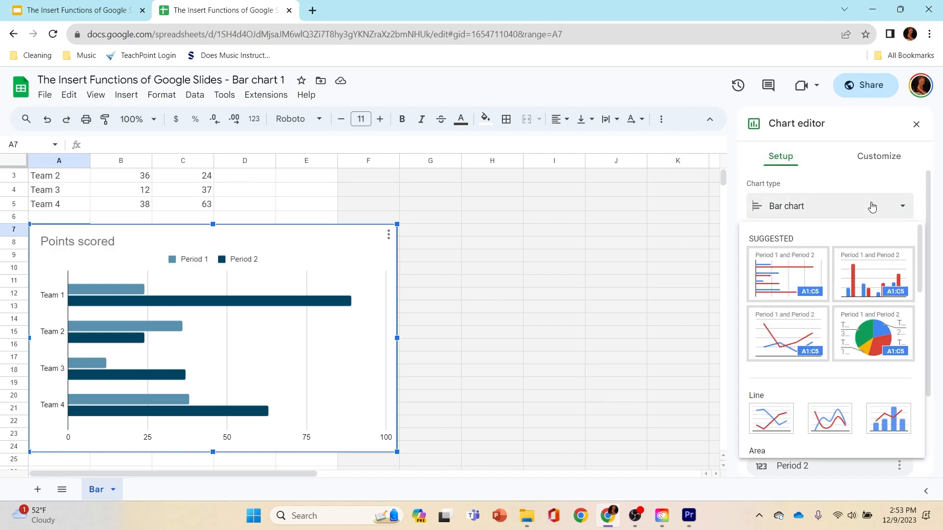
pyautogui.scroll(-5, 859, 265)
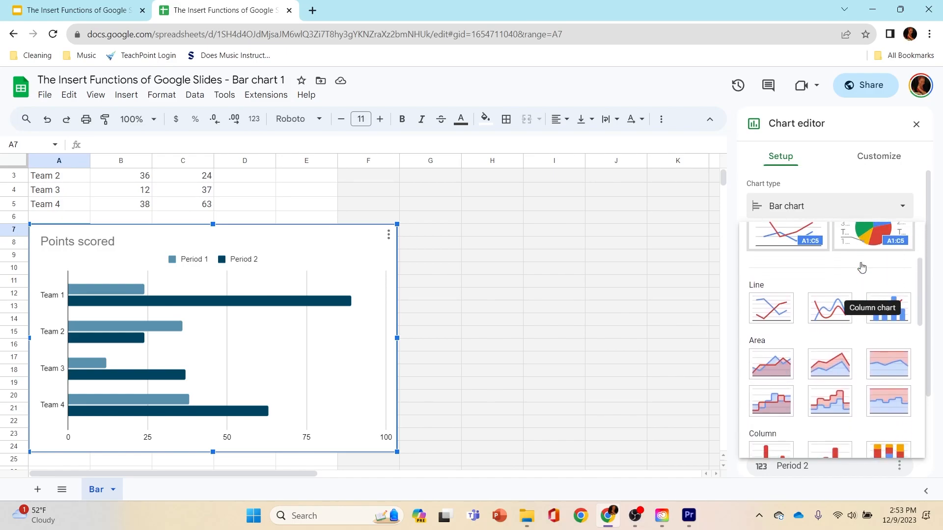
pyautogui.scroll(-5, 863, 266)
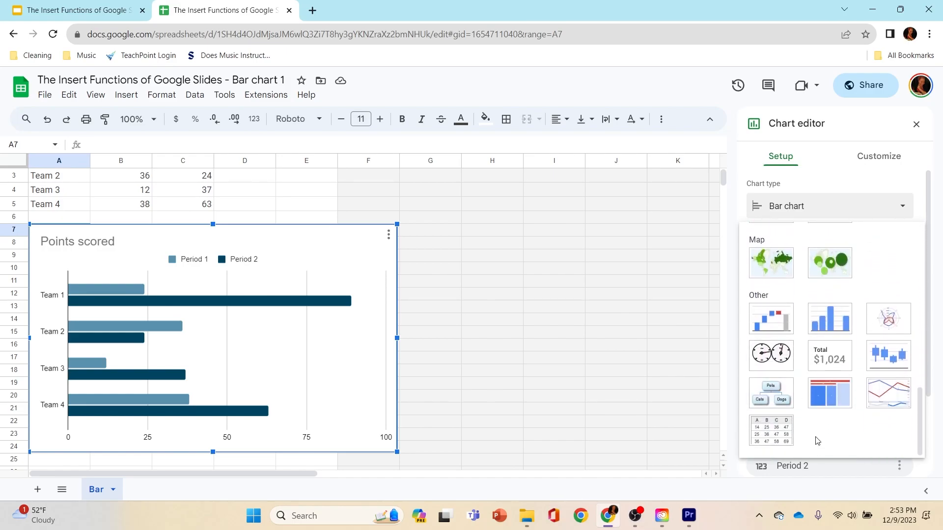
pyautogui.scroll(1, 824, 427)
pyautogui.scroll(10, 823, 427)
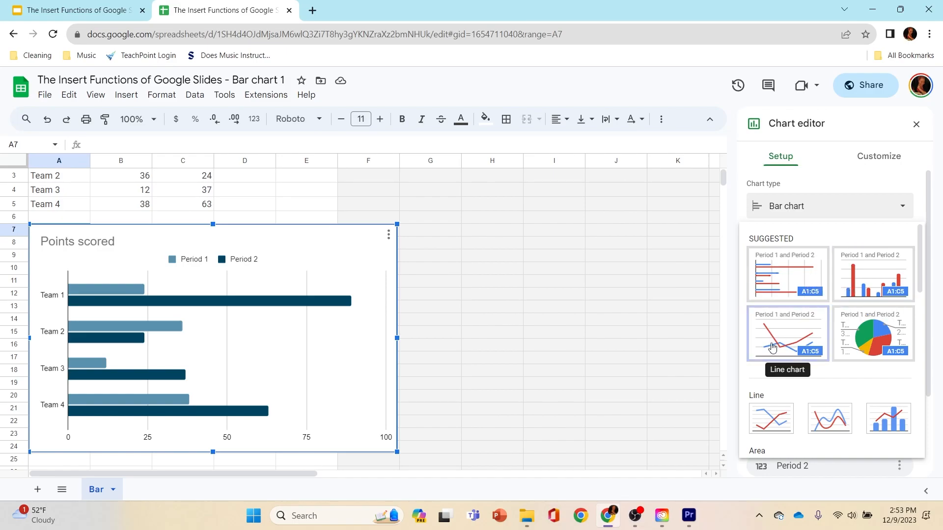
pyautogui.scroll(-4, 838, 391)
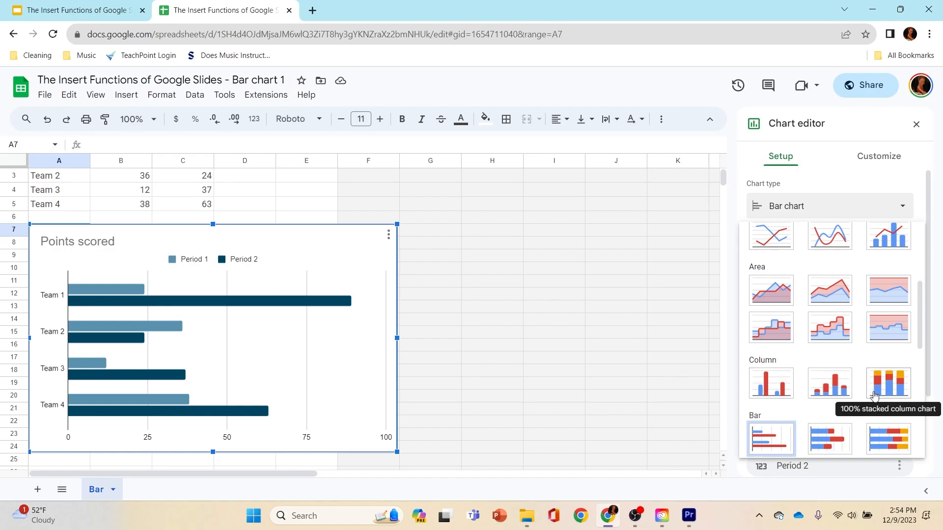
pyautogui.scroll(-3, 872, 390)
pyautogui.scroll(1, 856, 352)
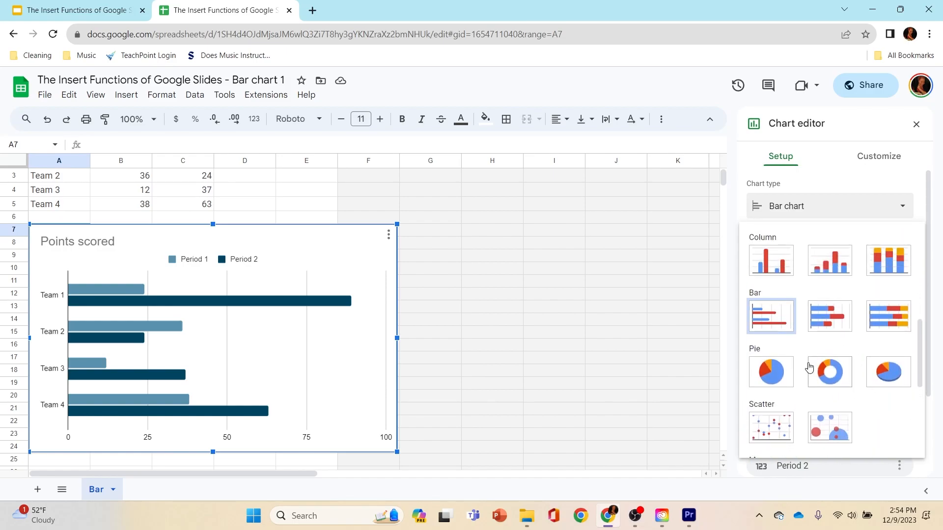
pyautogui.scroll(-2, 879, 392)
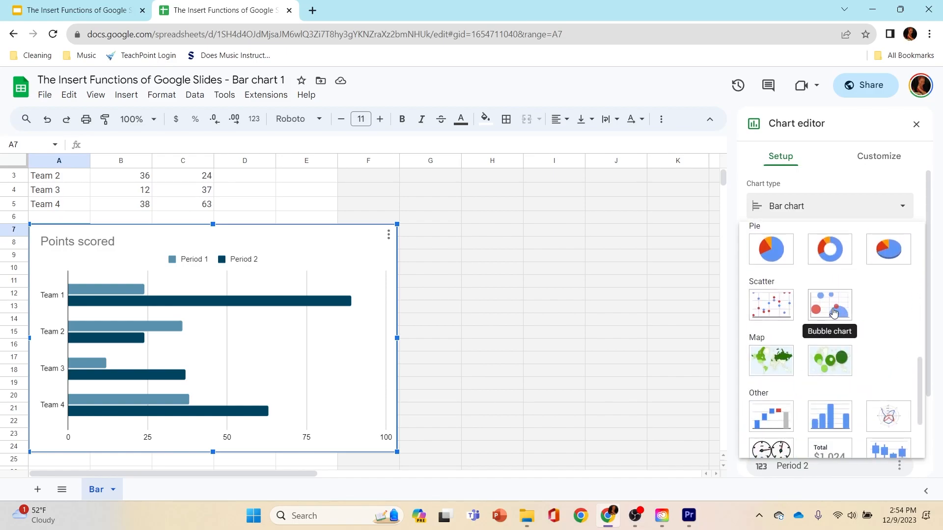
pyautogui.scroll(-1, 844, 314)
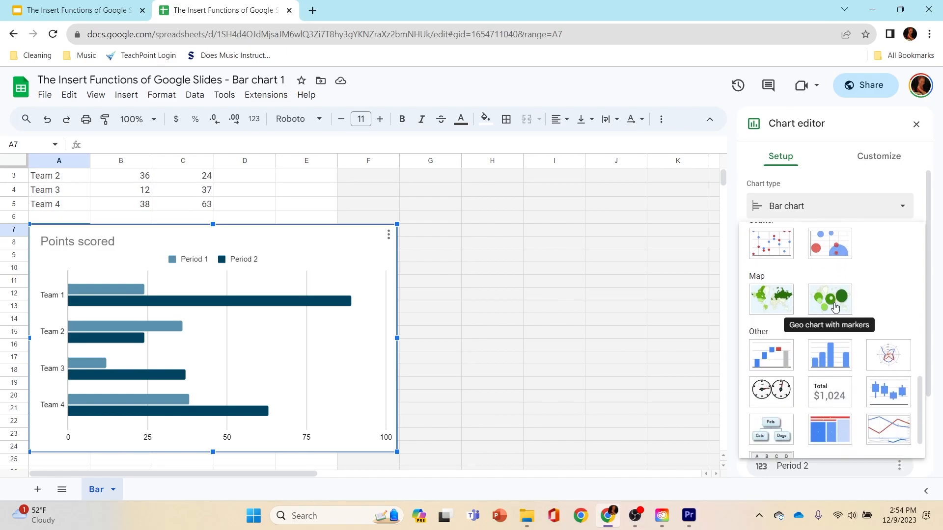
pyautogui.scroll(-1, 805, 314)
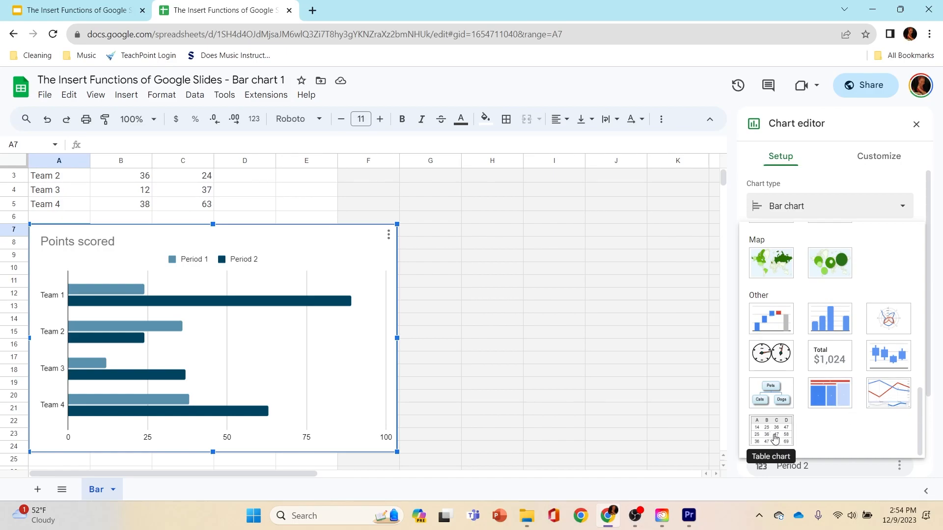
pyautogui.scroll(5, 796, 379)
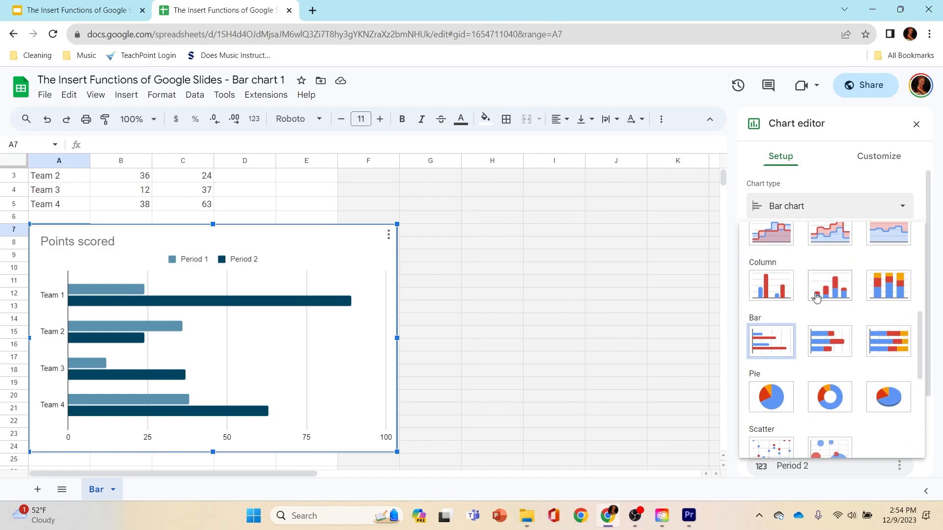
pyautogui.scroll(4, 829, 298)
pyautogui.scroll(2, 829, 297)
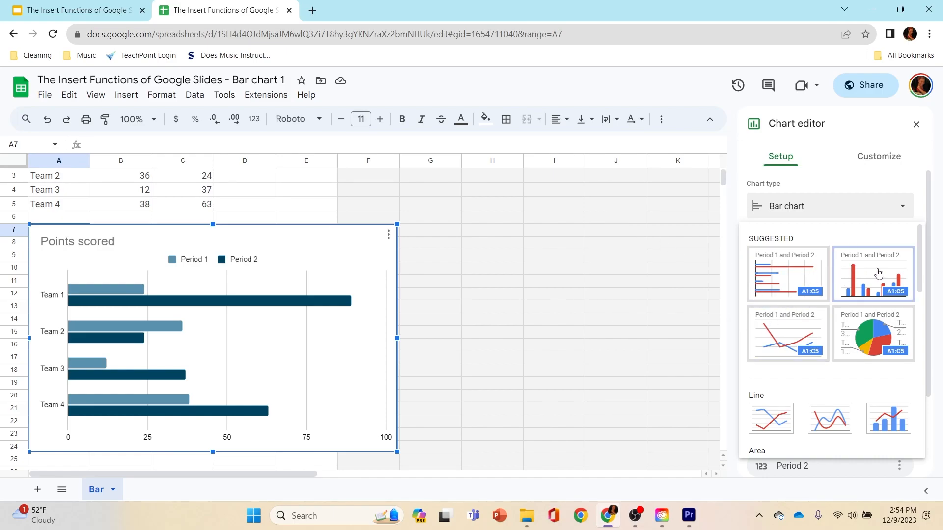
pyautogui.scroll(-12, 858, 417)
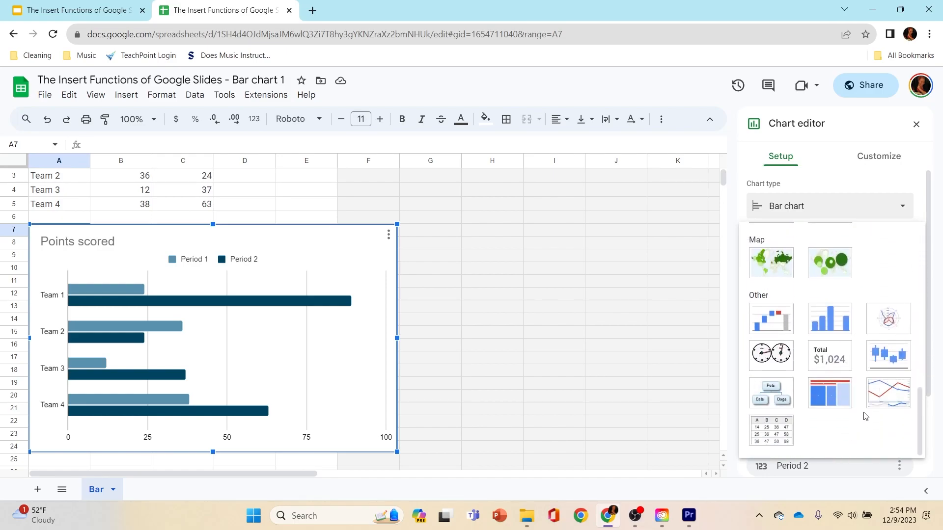
pyautogui.scroll(15, 865, 416)
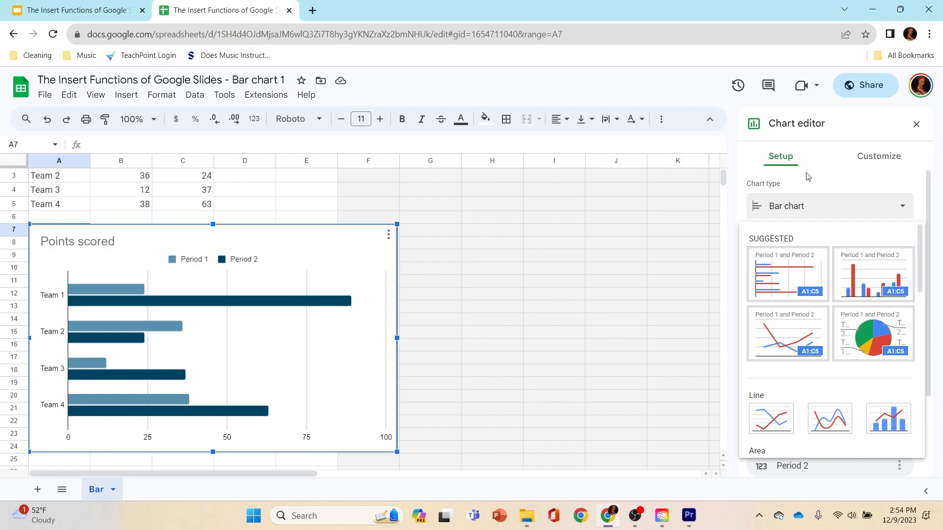
pyautogui.click(906, 208)
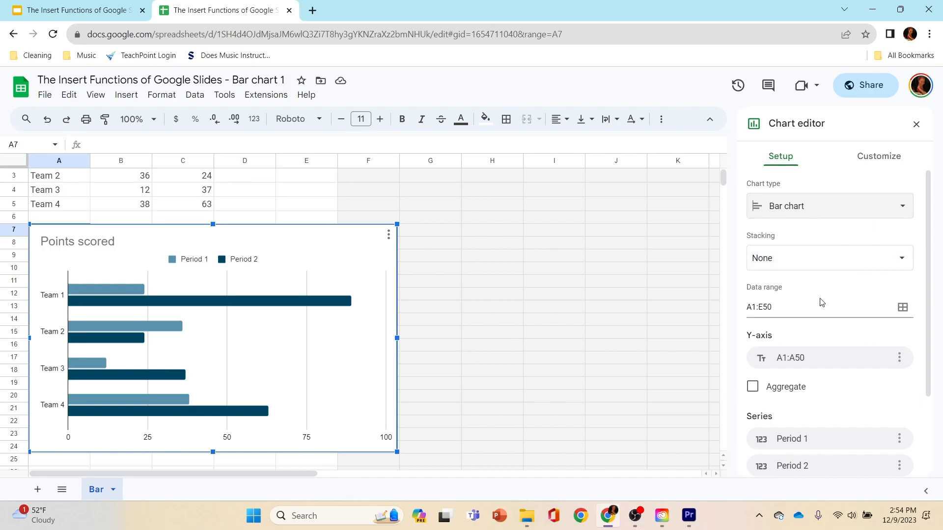
# Try Standard and 100% stacking on the bar chart, and set stacking back to None.
pyautogui.scroll(-2, 821, 300)
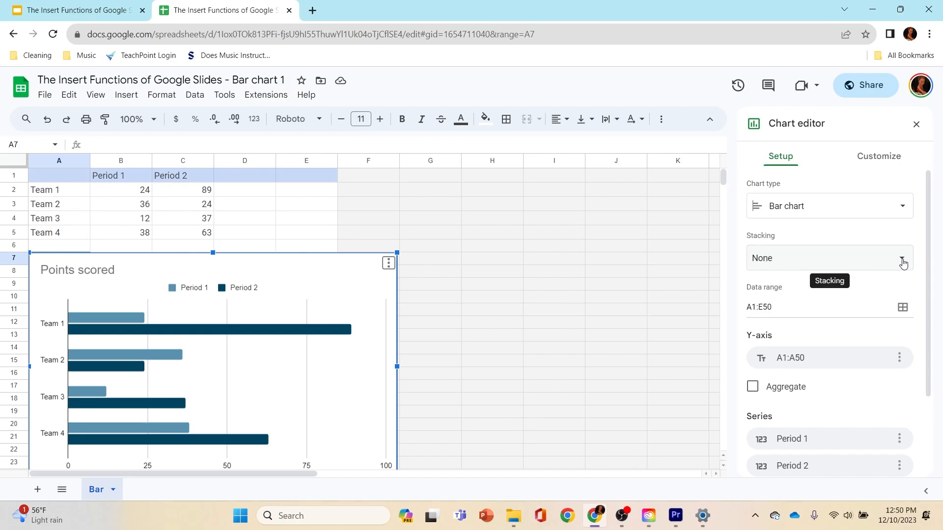
pyautogui.scroll(-2, 366, 313)
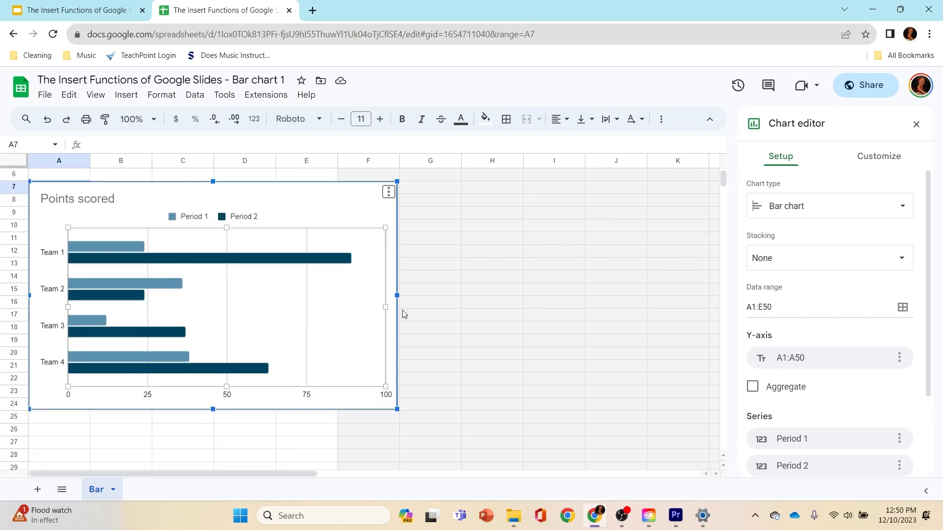
pyautogui.click(901, 264)
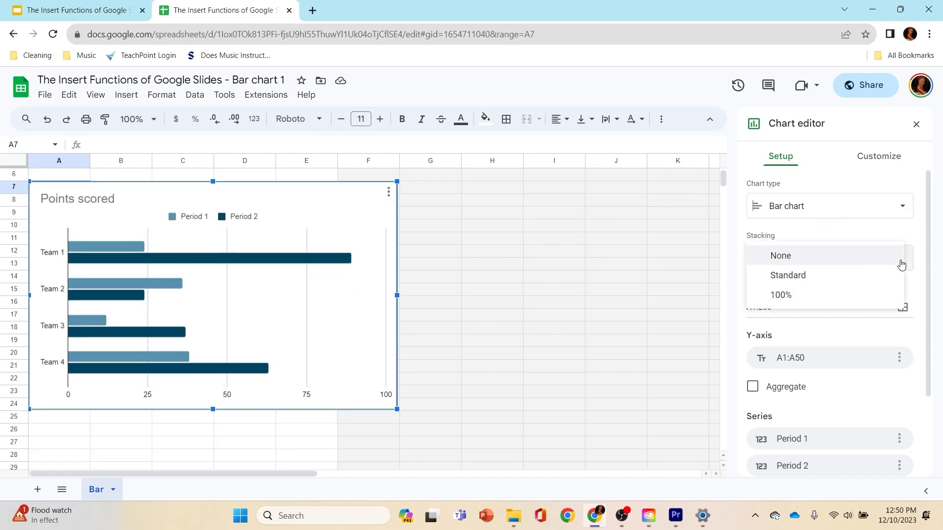
pyautogui.click(795, 276)
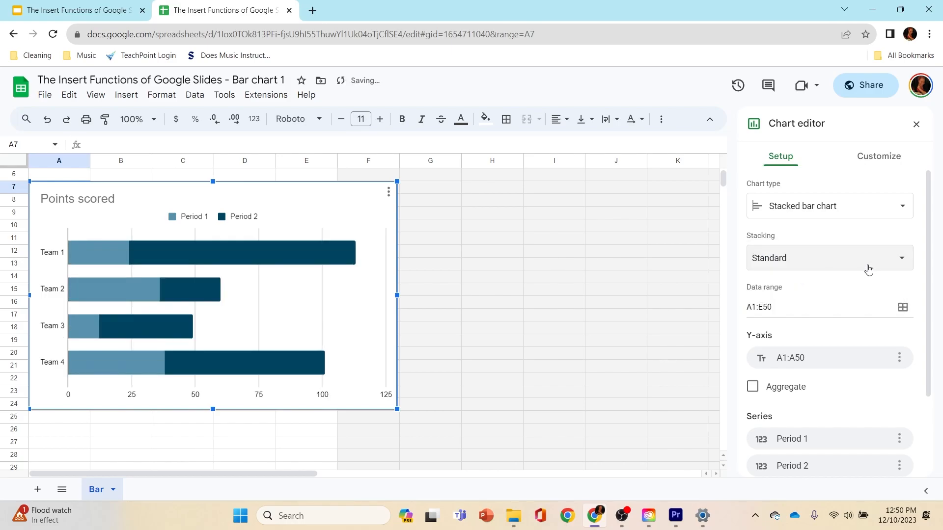
pyautogui.click(881, 263)
pyautogui.click(782, 276)
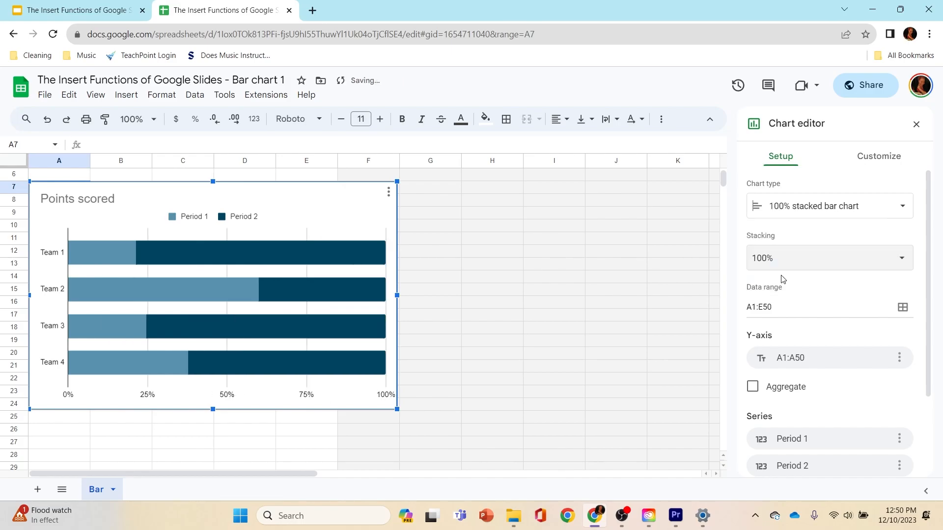
pyautogui.click(900, 260)
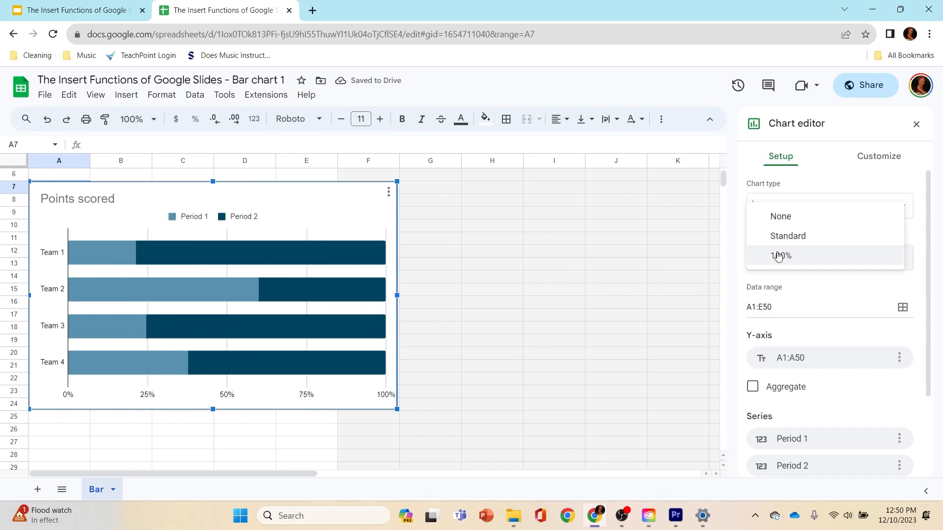
pyautogui.click(761, 214)
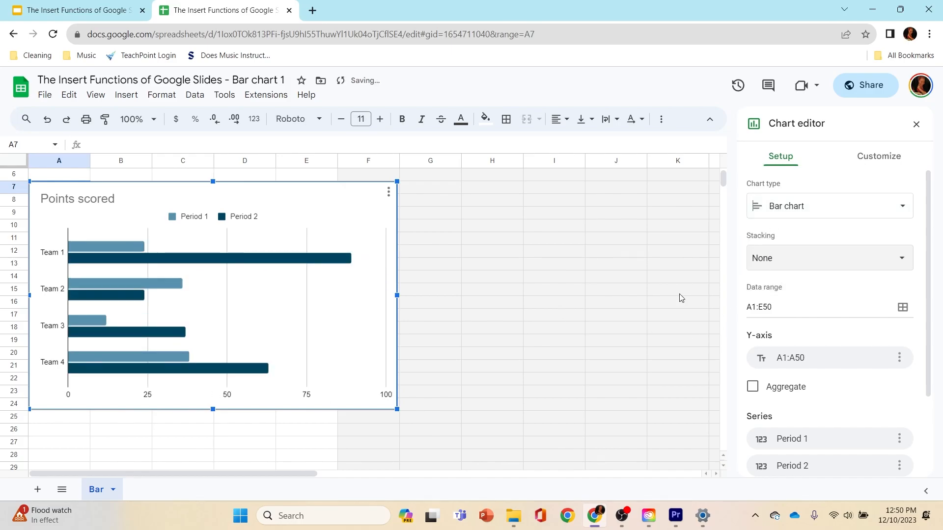
# Add the row label Team 5 in cell A6 of the chart data.
pyautogui.scroll(-4, 762, 273)
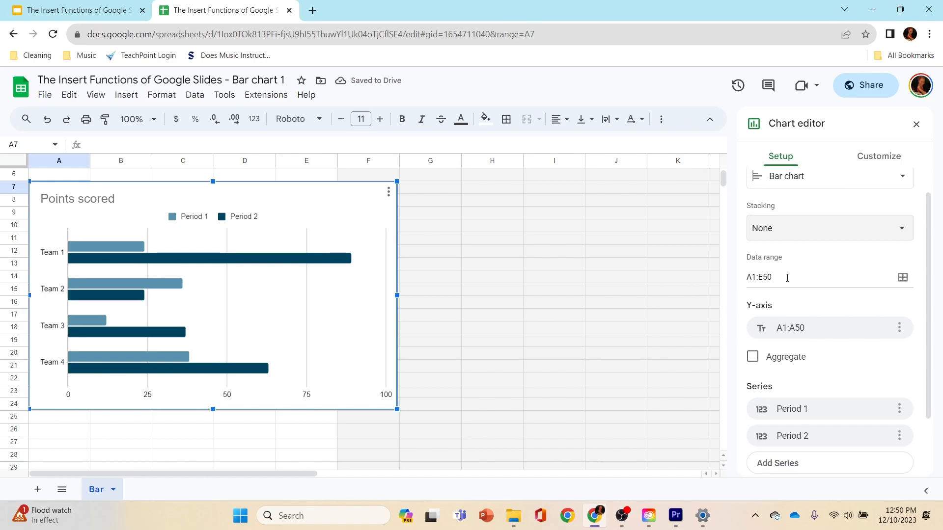
pyautogui.scroll(4, 774, 263)
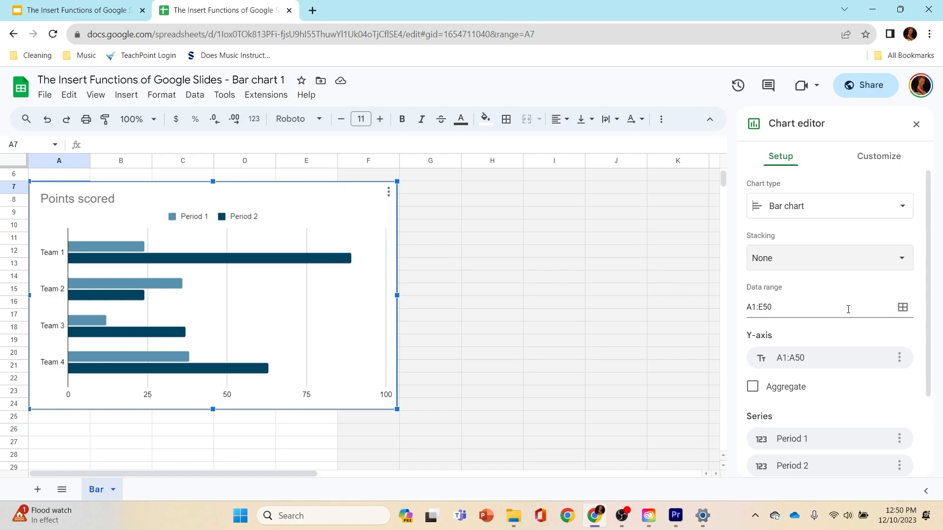
pyautogui.scroll(2, 58, 161)
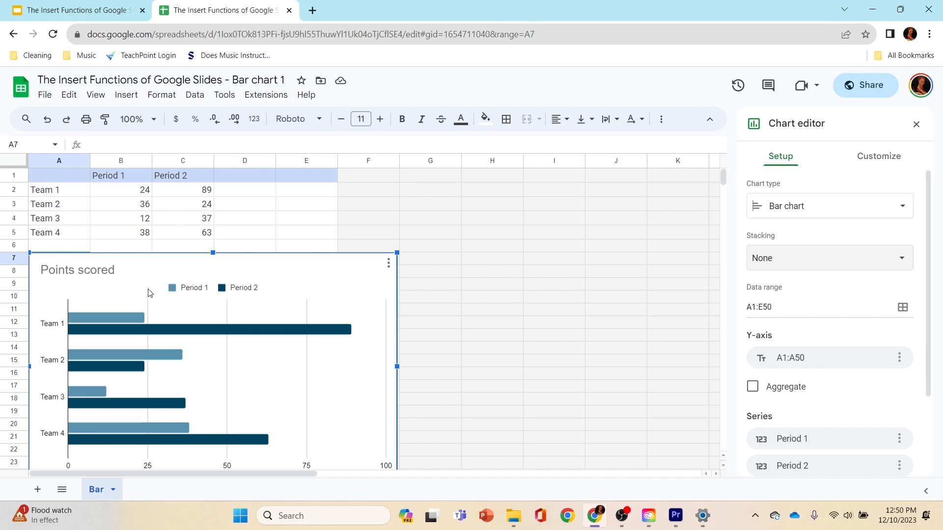
pyautogui.scroll(-1, 139, 301)
pyautogui.scroll(1, 139, 302)
pyautogui.click(63, 245)
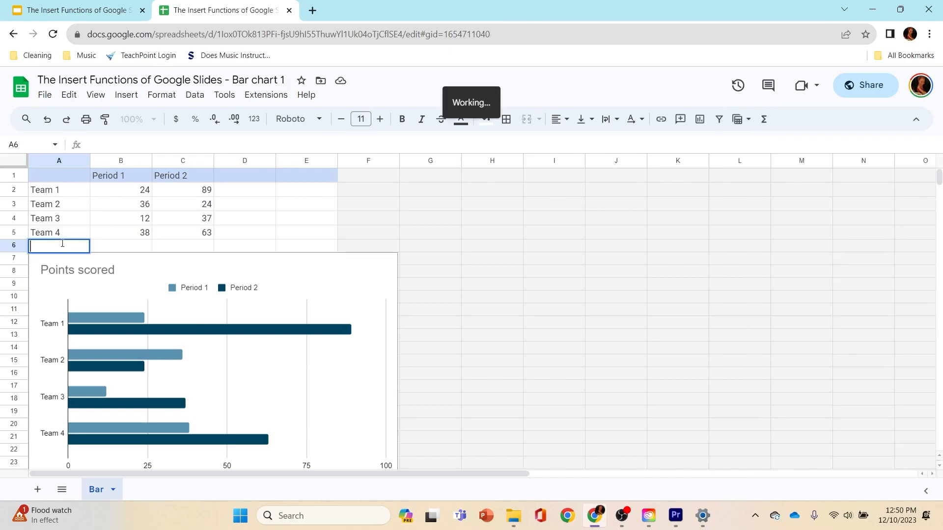
pyautogui.write('Team ')
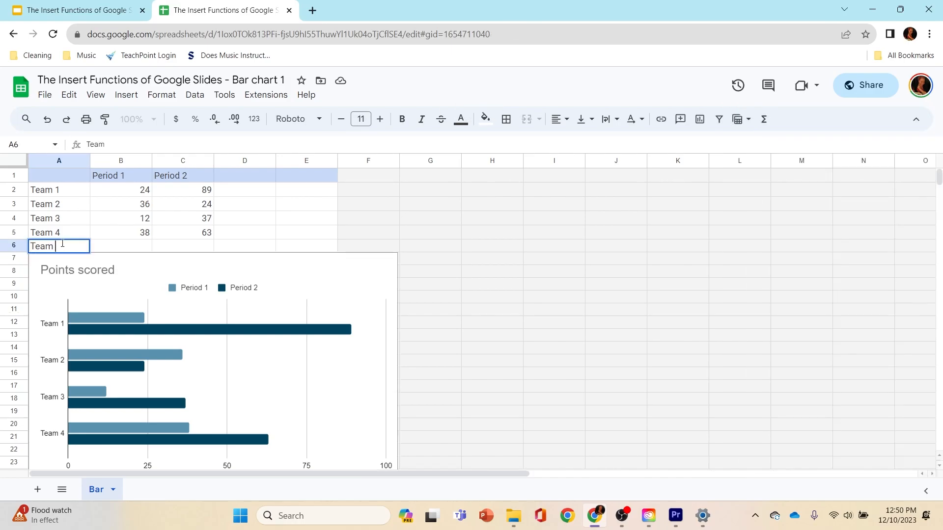
pyautogui.write('5')
# Enter 25 for Period 1 and 35 for Period 2 in the Team 5 row.
pyautogui.scroll(-1, 147, 231)
pyautogui.click(142, 217)
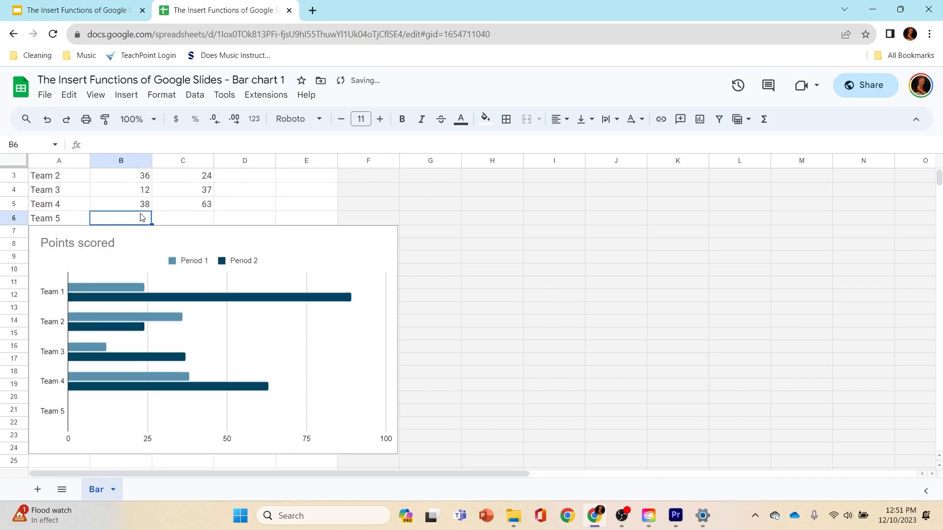
pyautogui.scroll(1, 141, 218)
pyautogui.doubleClick(129, 245)
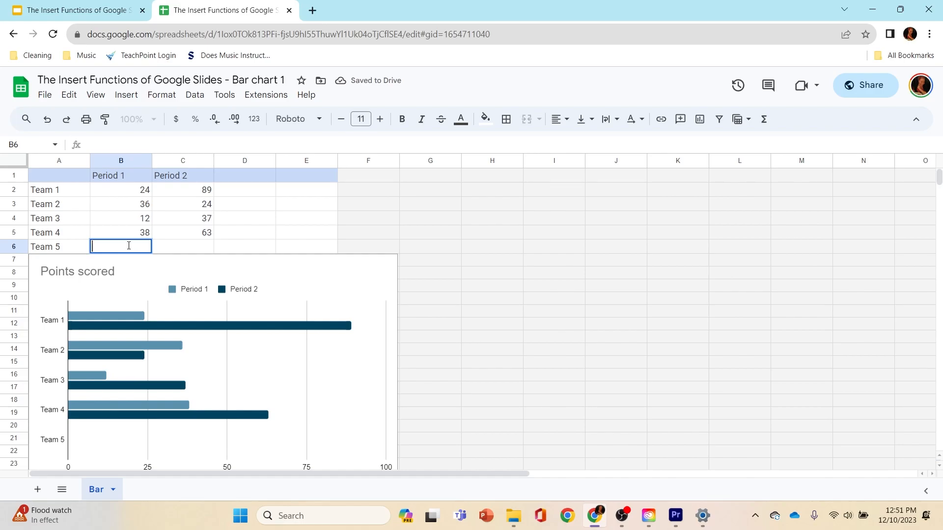
pyautogui.write('25')
pyautogui.click(207, 245)
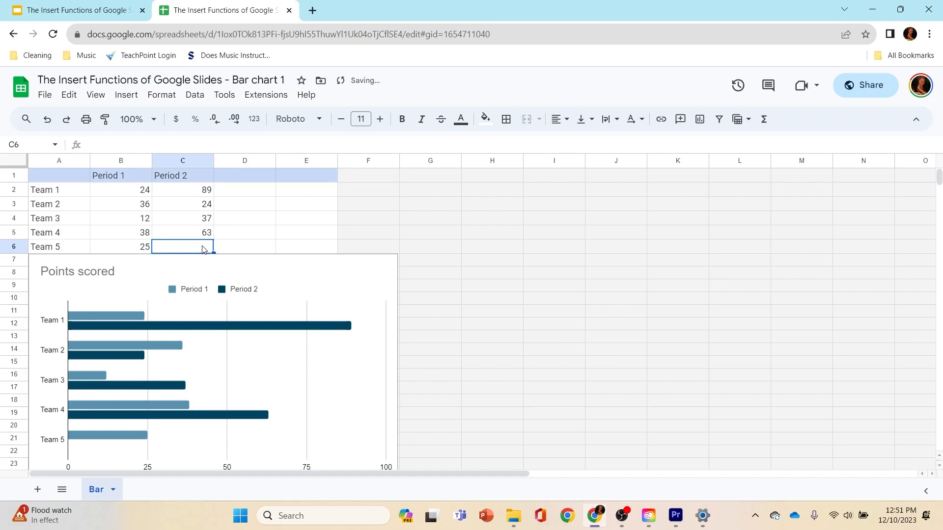
pyautogui.doubleClick(203, 248)
pyautogui.write('35')
pyautogui.scroll(-1, 294, 337)
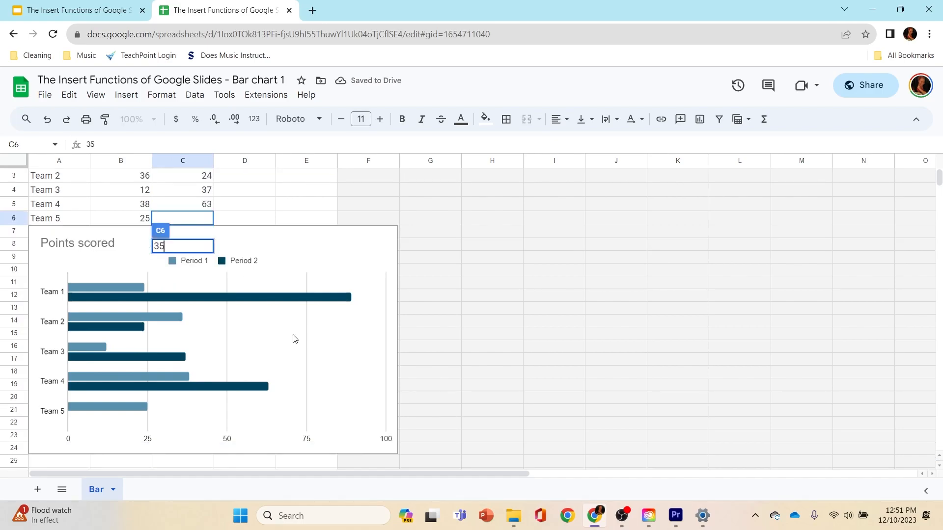
# Enter 35 as Team 5's Period 2 score and check the bars in the chart below the data.
pyautogui.click(262, 197)
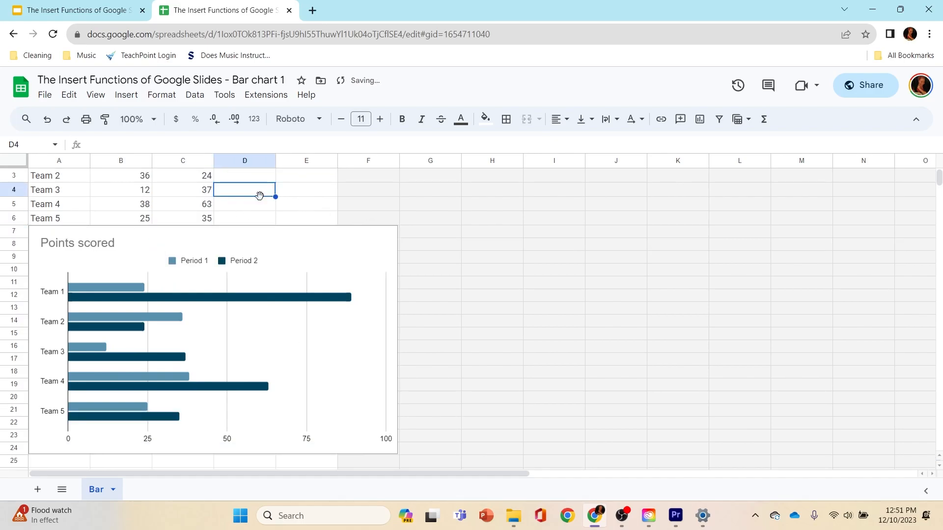
pyautogui.scroll(1, 261, 263)
pyautogui.scroll(-3, 261, 265)
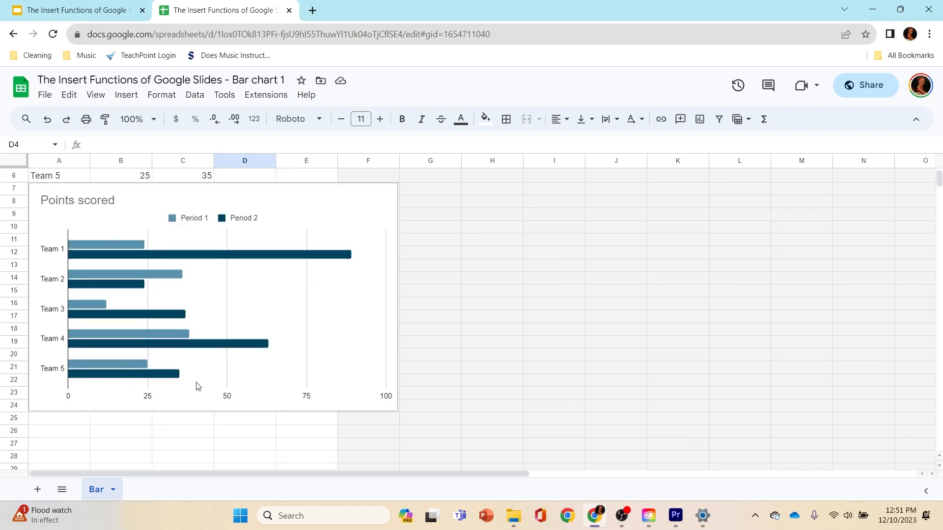
pyautogui.scroll(1, 177, 396)
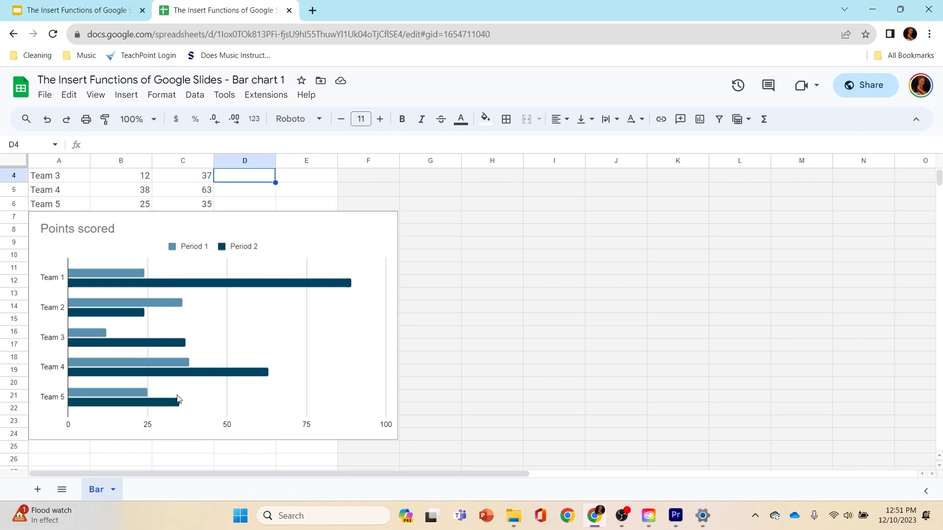
pyautogui.scroll(2, 179, 394)
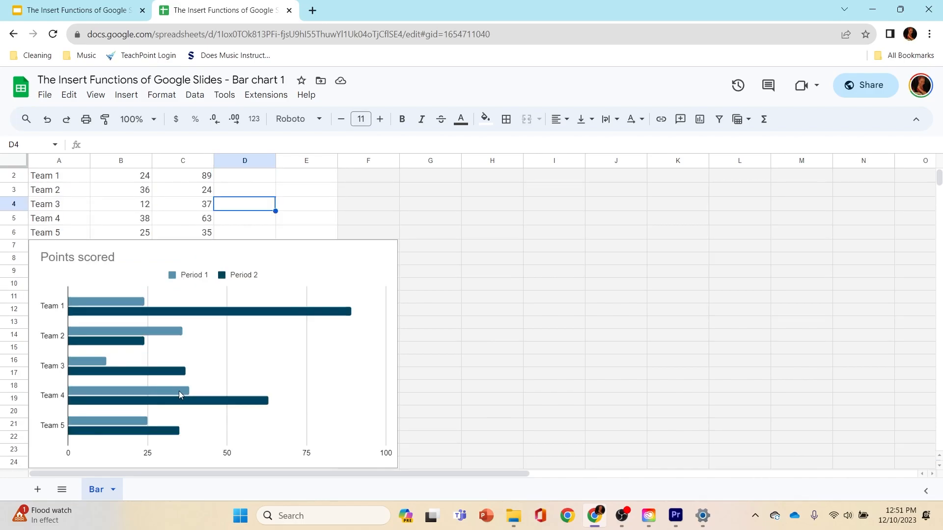
pyautogui.scroll(-1, 179, 394)
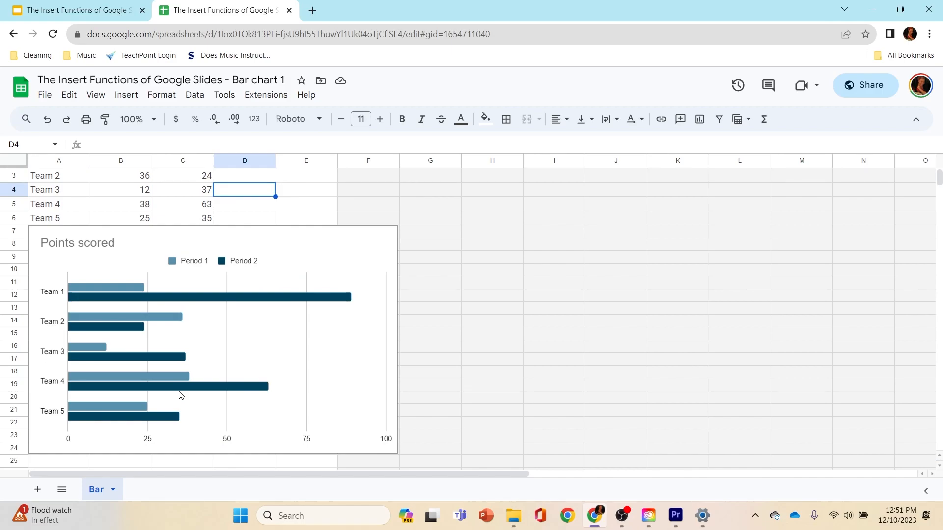
# Change the bar chart's title to "Basket Points scored".
pyautogui.click(98, 243)
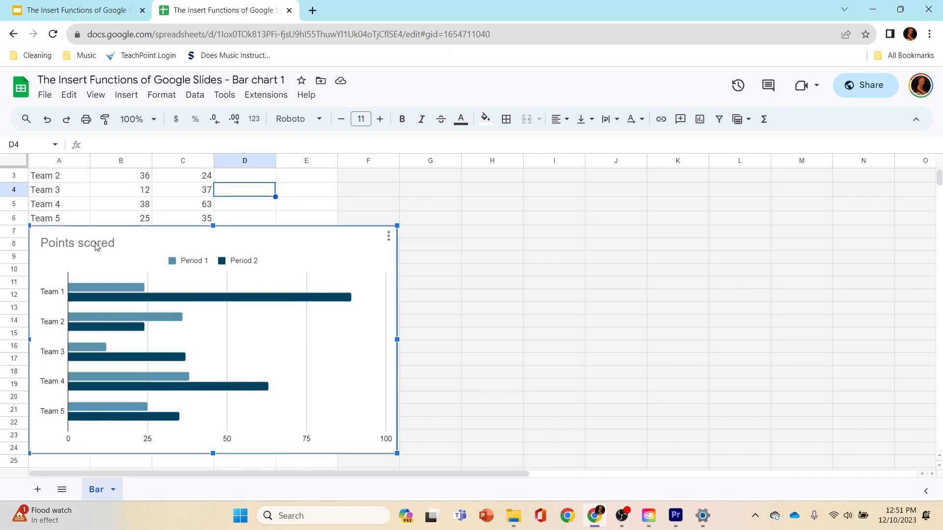
pyautogui.doubleClick(97, 242)
pyautogui.click(124, 244)
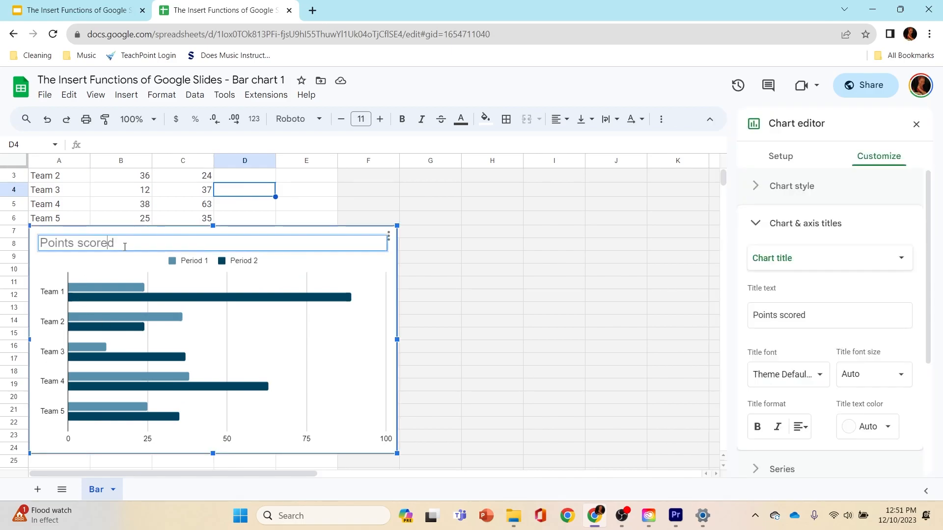
pyautogui.press('BackSpace')
pyautogui.press('BackSpace')
pyautogui.press('BackSpace')
pyautogui.press('BackSpace')
pyautogui.press('BackSpace')
pyautogui.press('BackSpace')
pyautogui.press('BackSpace')
pyautogui.press('BackSpace')
pyautogui.press('BackSpace')
pyautogui.press('BackSpace')
pyautogui.press('BackSpace')
pyautogui.press('BackSpace')
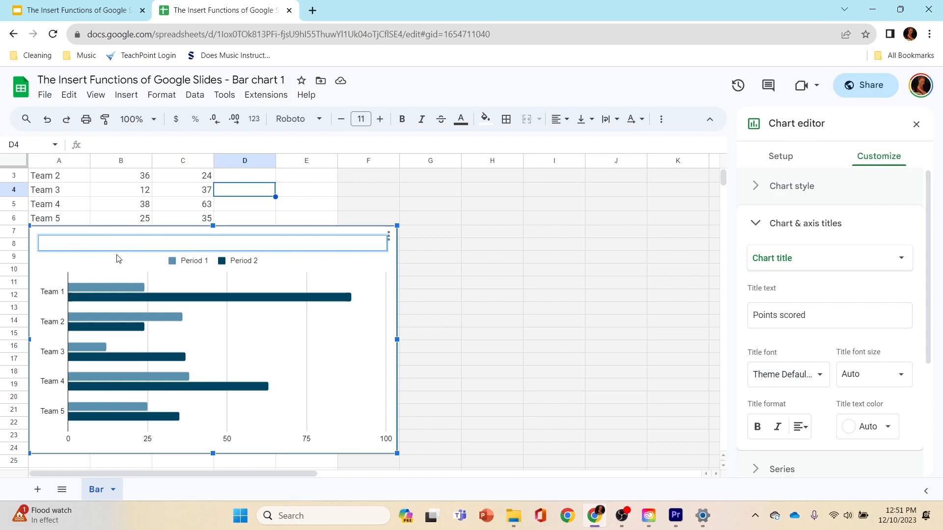
pyautogui.write('Basket Poin')
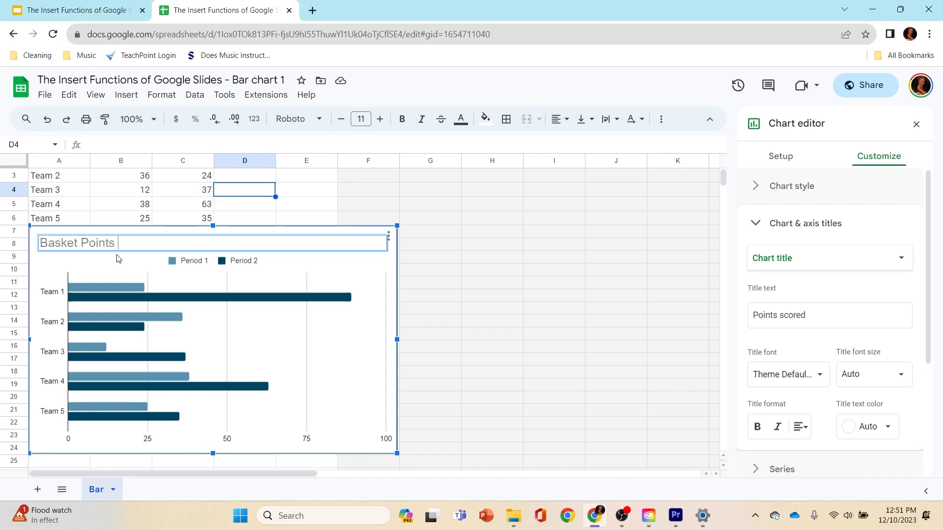
pyautogui.write('d')
pyautogui.click(538, 314)
pyautogui.click(422, 230)
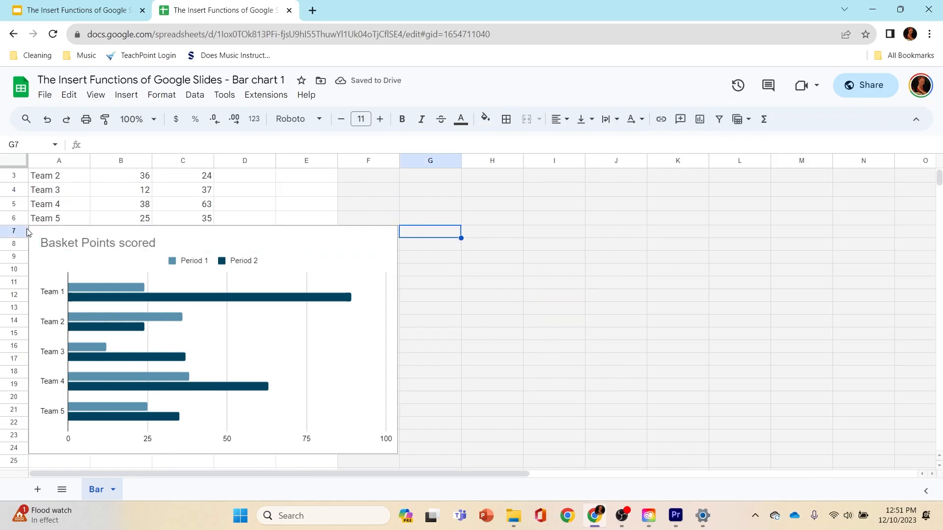
# Open the chart's Period 1 series for editing and examine the chart setup, including the data range, Y-axis range and Y-axis options.
pyautogui.doubleClick(118, 290)
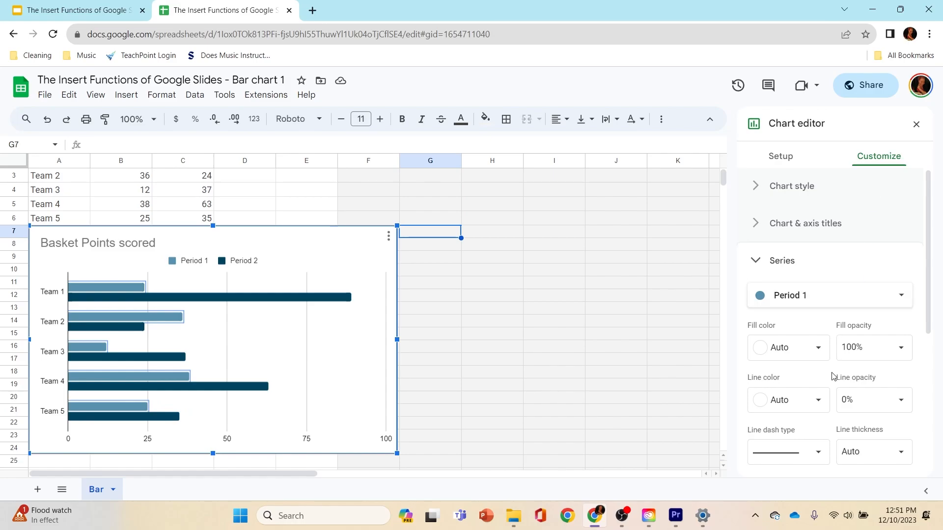
pyautogui.scroll(-5, 835, 265)
pyautogui.scroll(5, 836, 265)
pyautogui.click(776, 157)
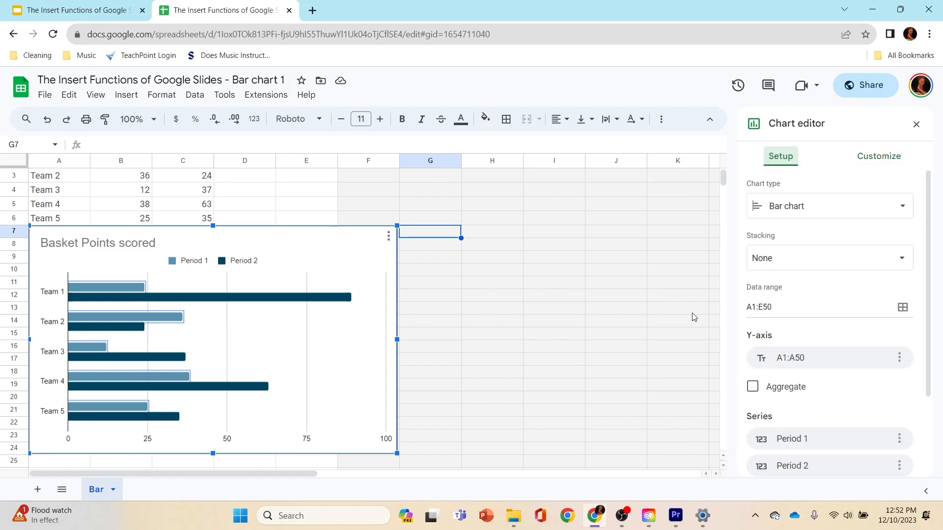
pyautogui.scroll(-1, 711, 324)
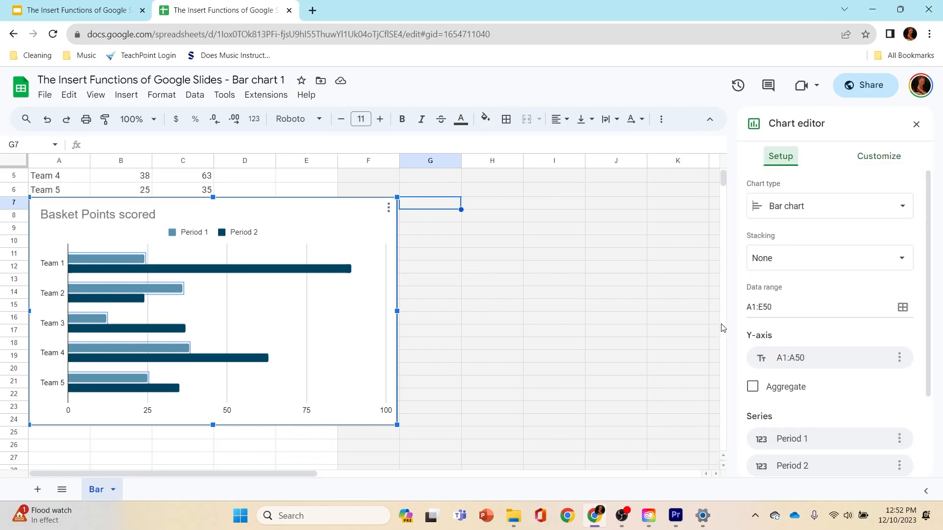
pyautogui.scroll(-2, 831, 322)
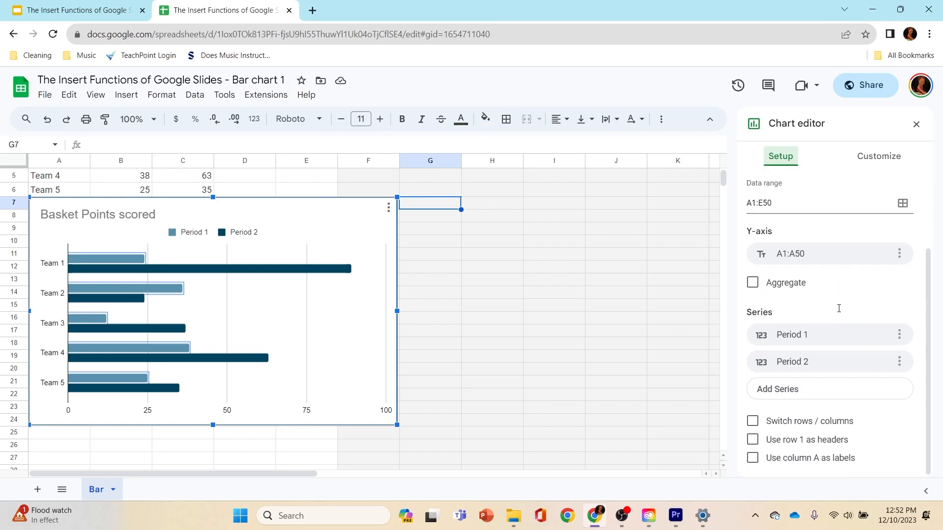
pyautogui.scroll(1, 839, 313)
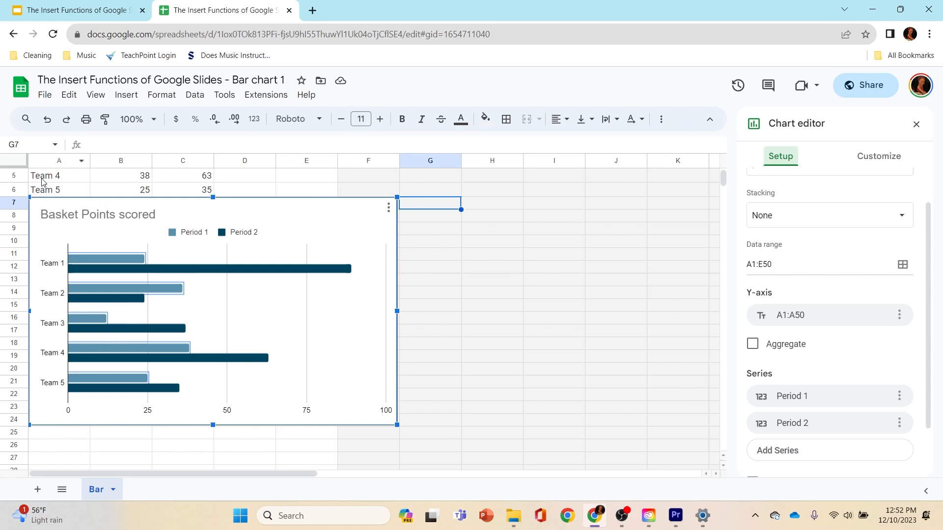
pyautogui.scroll(-7, 13, 231)
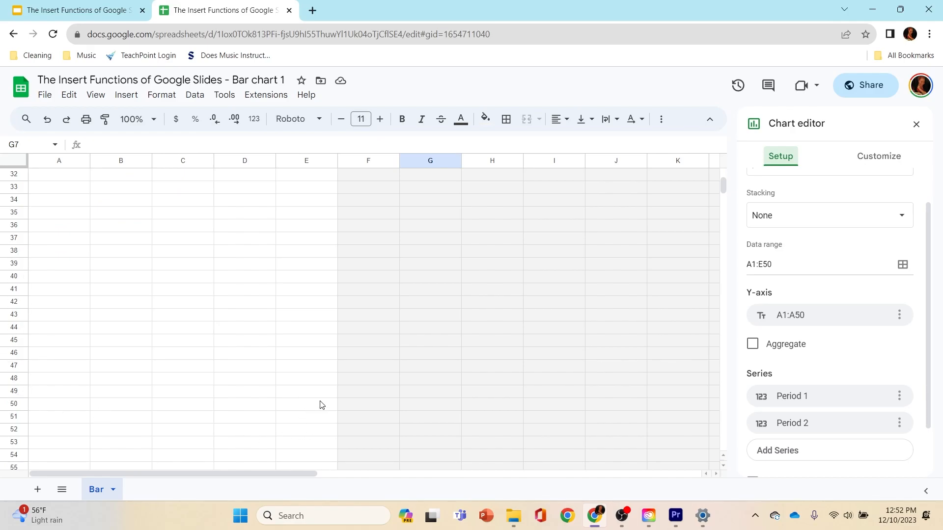
pyautogui.scroll(-2, 320, 403)
pyautogui.scroll(-2, 803, 262)
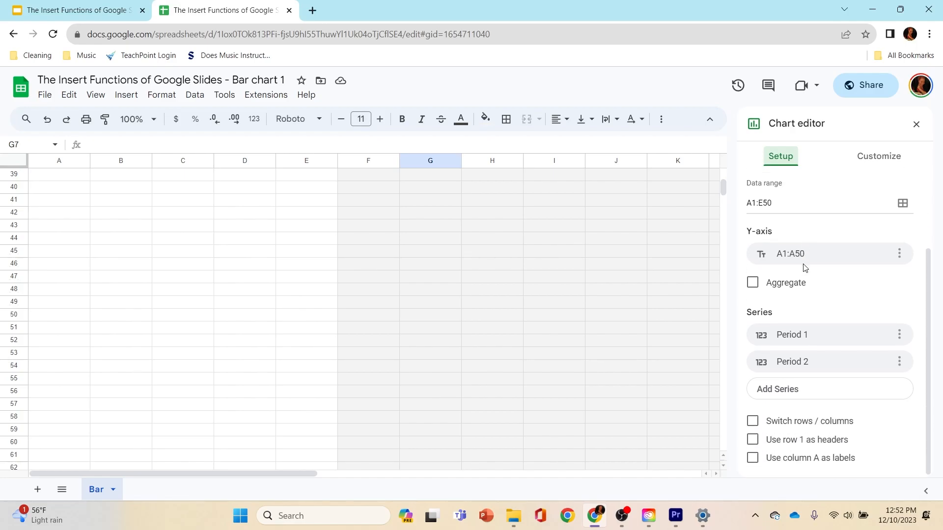
pyautogui.click(899, 254)
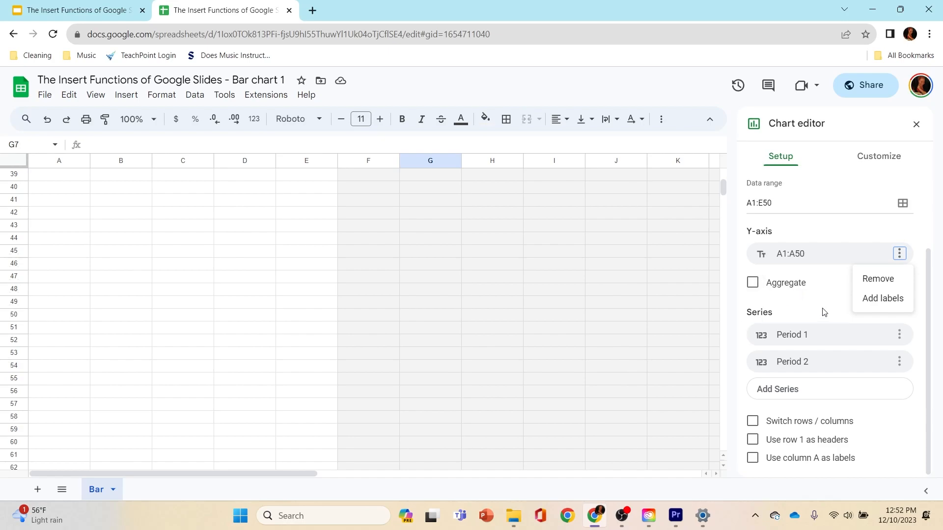
pyautogui.scroll(3, 523, 293)
pyautogui.scroll(8, 228, 273)
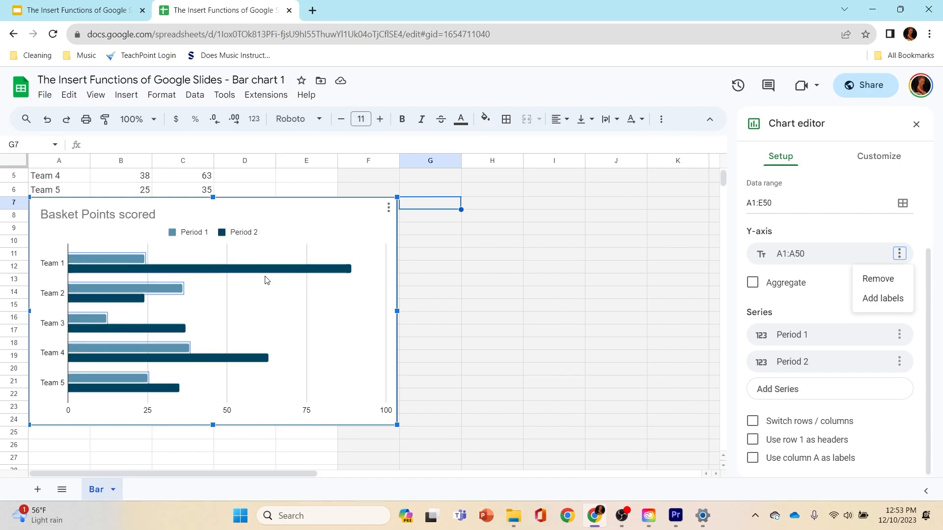
# Remove the Period 1 series from the bar chart and undo the removal.
pyautogui.click(899, 335)
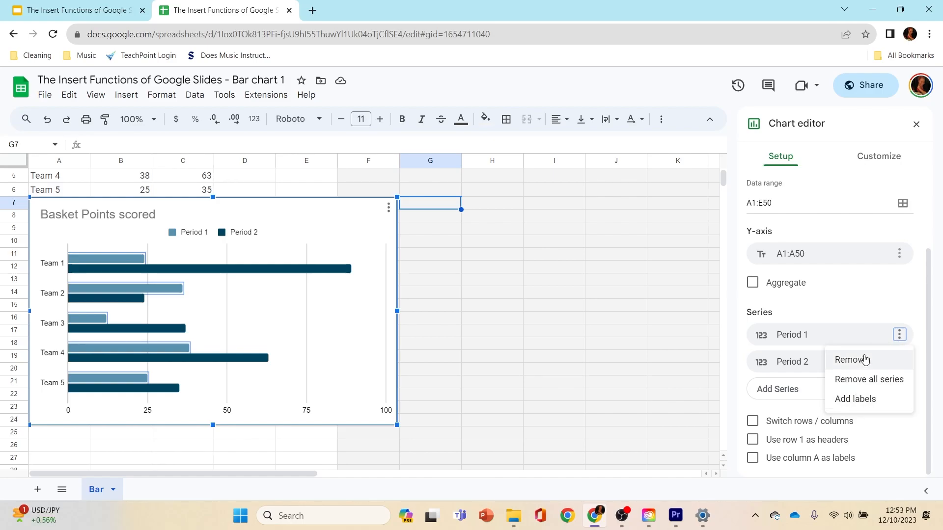
pyautogui.click(849, 360)
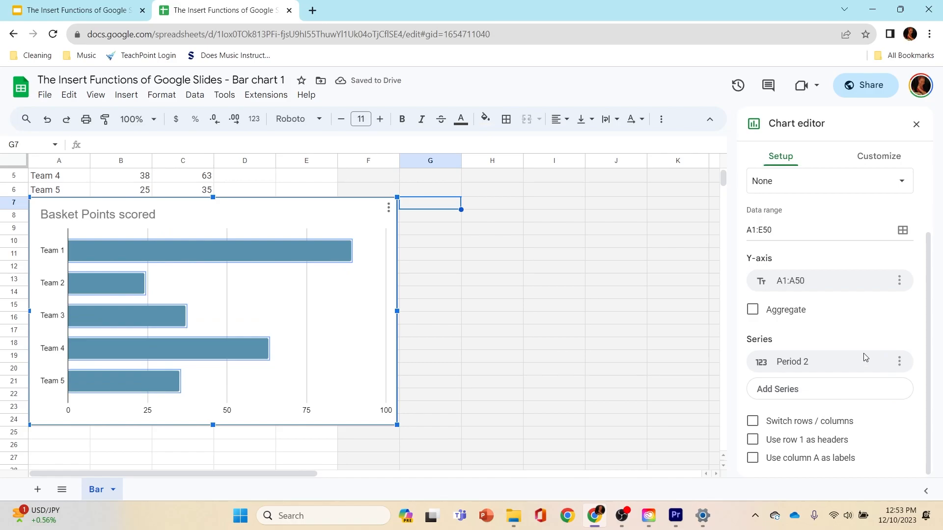
pyautogui.hotkey('ctrl', 'z')
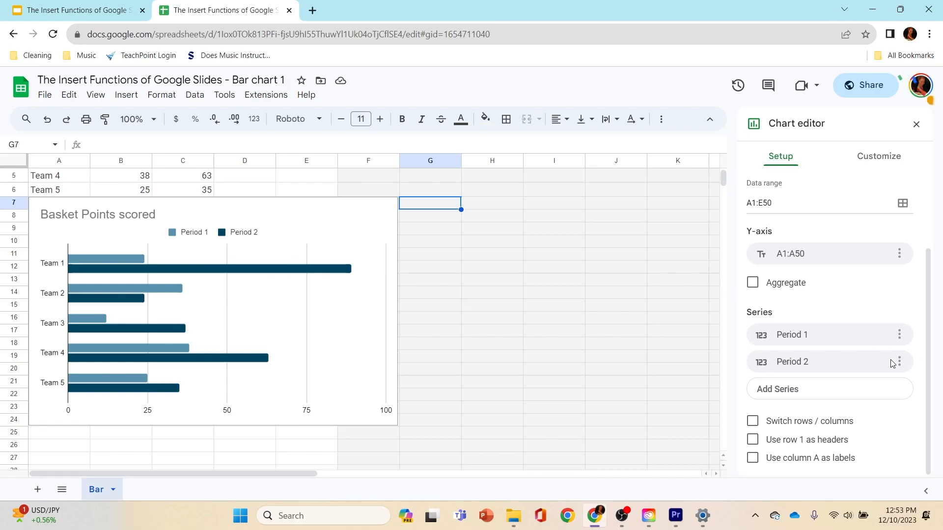
# Try to add a series to the chart from the data range A1:A50, and cancel the range selection.
pyautogui.click(797, 392)
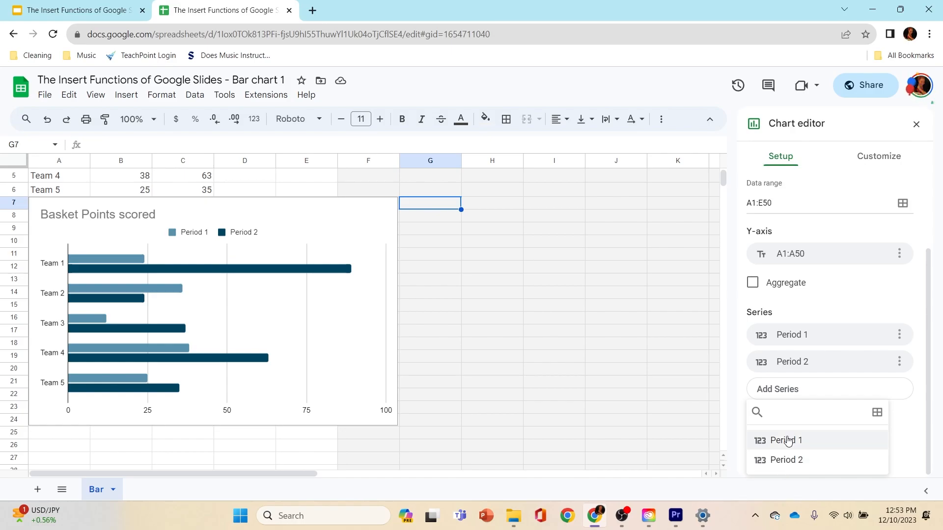
pyautogui.click(877, 415)
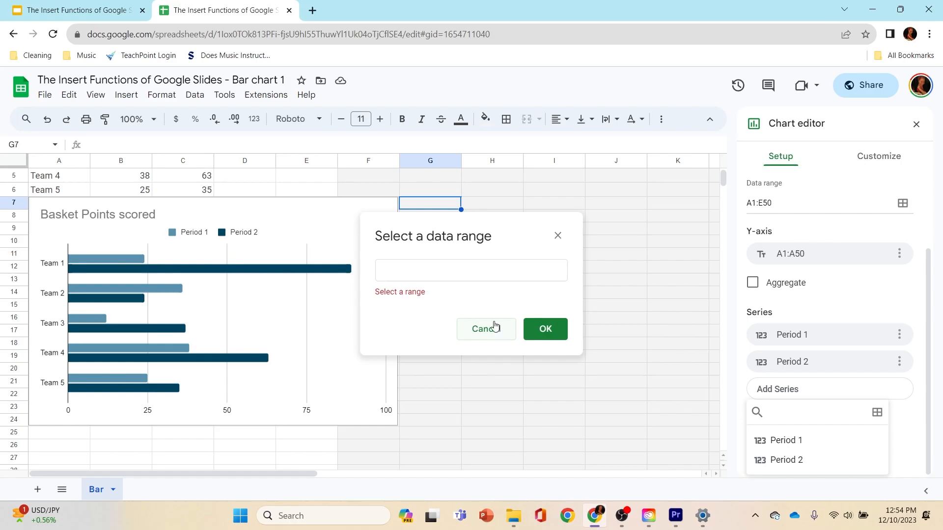
pyautogui.click(460, 270)
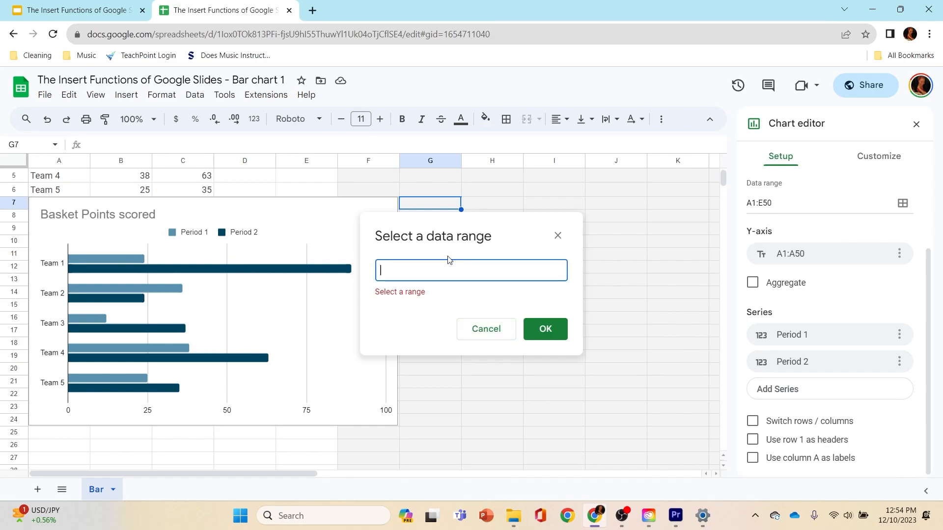
pyautogui.write('A1')
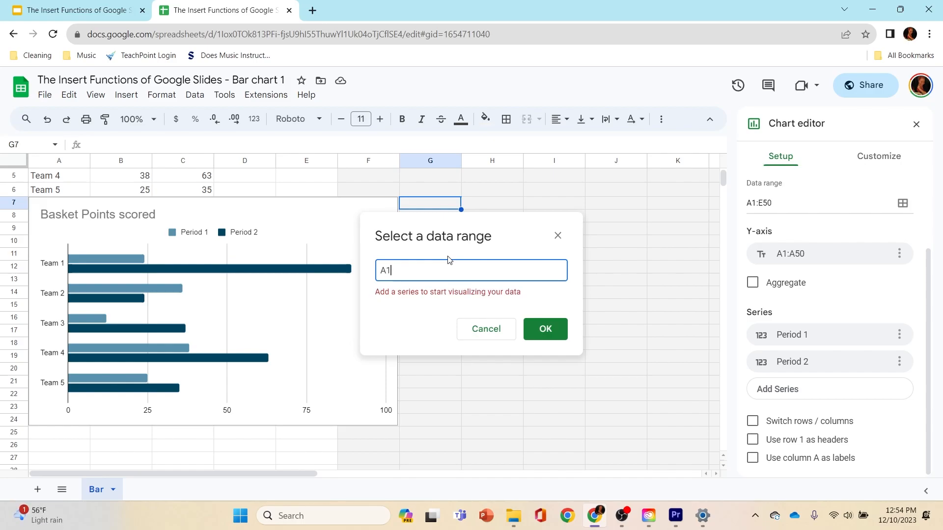
pyautogui.write(':A50')
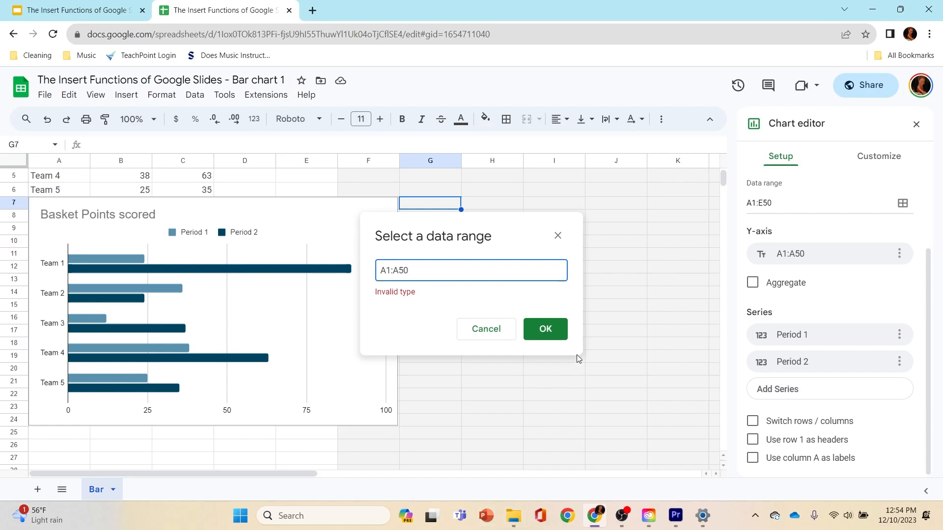
pyautogui.click(556, 329)
pyautogui.click(421, 274)
pyautogui.click(502, 337)
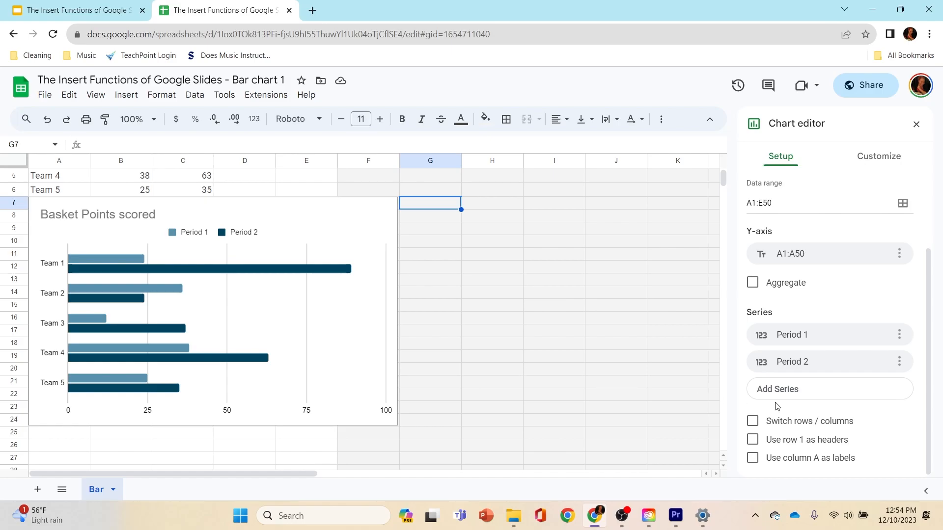
# Set the font in the bar chart's overall style to Wide.
pyautogui.scroll(2, 670, 399)
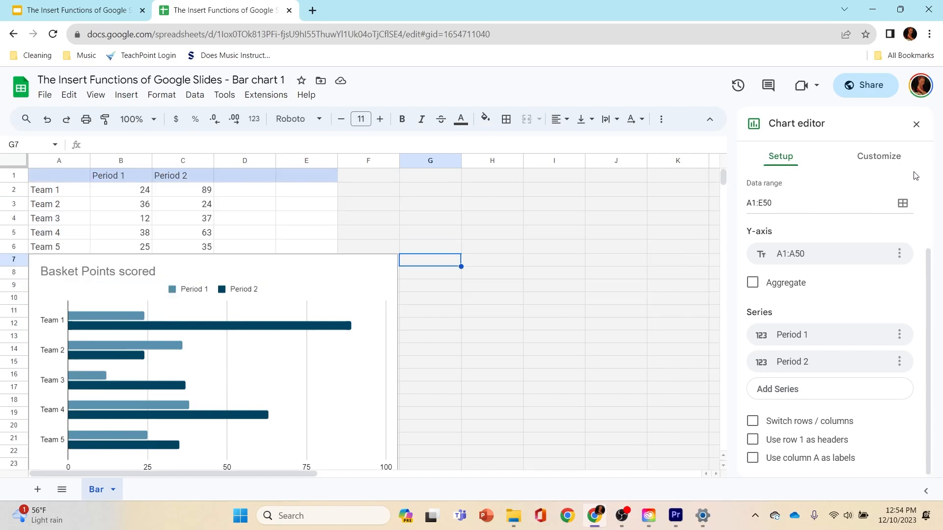
pyautogui.click(891, 158)
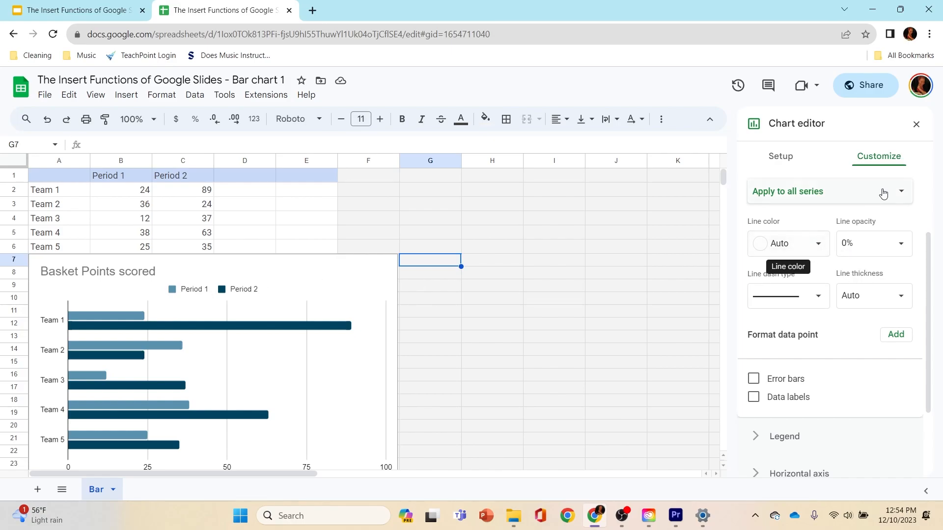
pyautogui.scroll(1, 862, 244)
pyautogui.scroll(2, 862, 244)
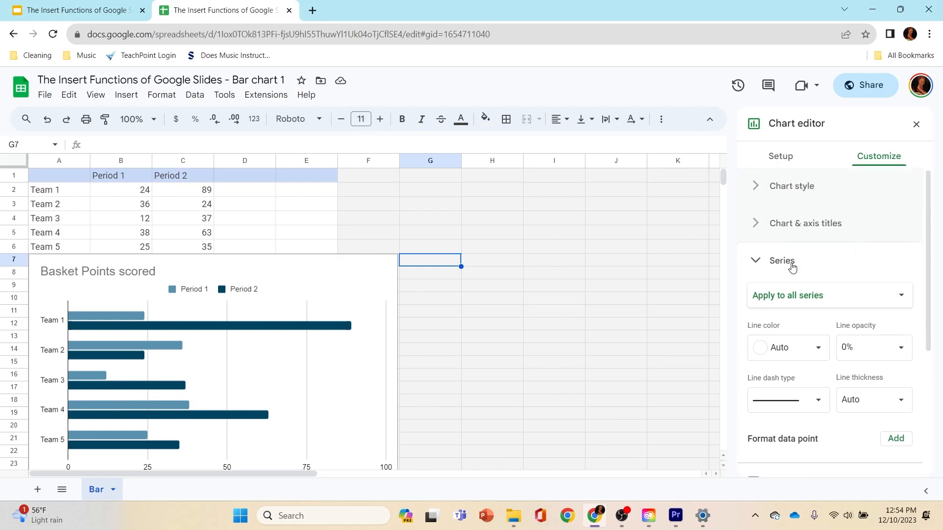
pyautogui.click(755, 267)
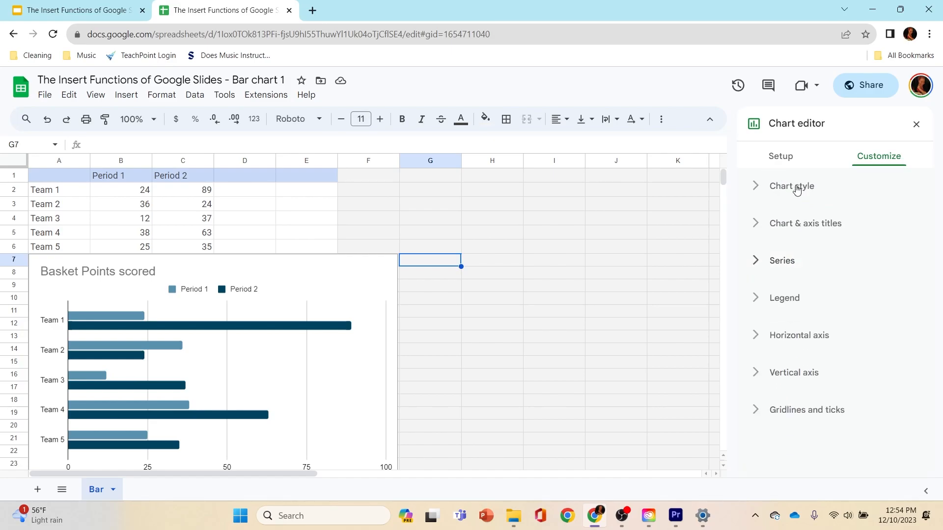
pyautogui.click(755, 188)
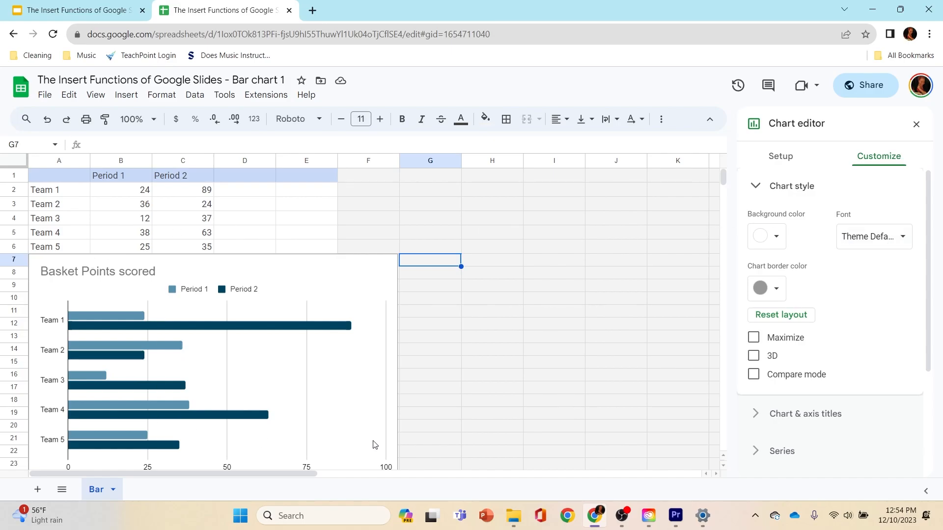
pyautogui.click(901, 241)
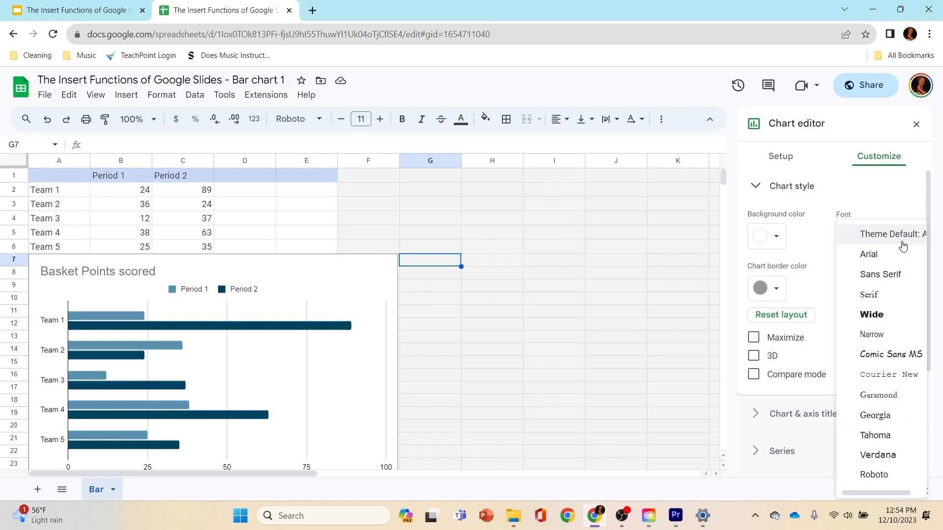
pyautogui.click(871, 322)
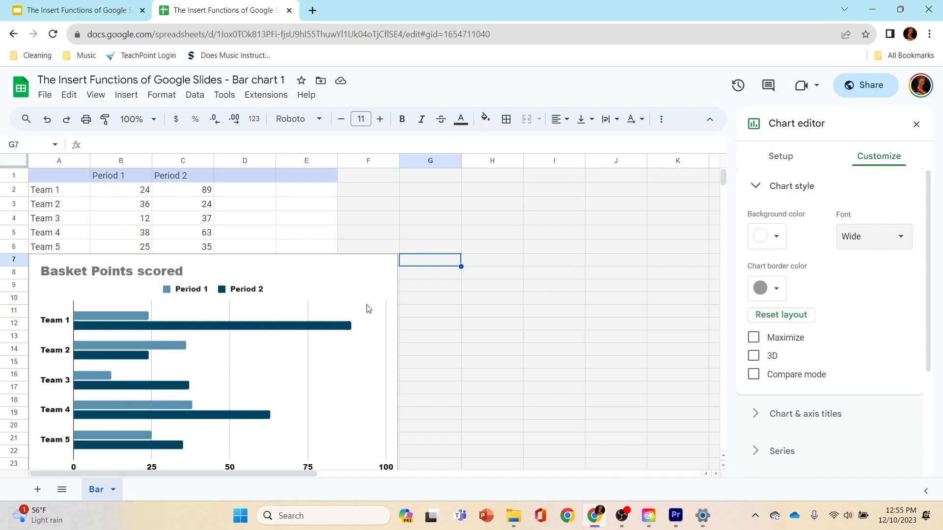
# Set the bar chart's background color to light yellow and its border color to black.
pyautogui.click(778, 238)
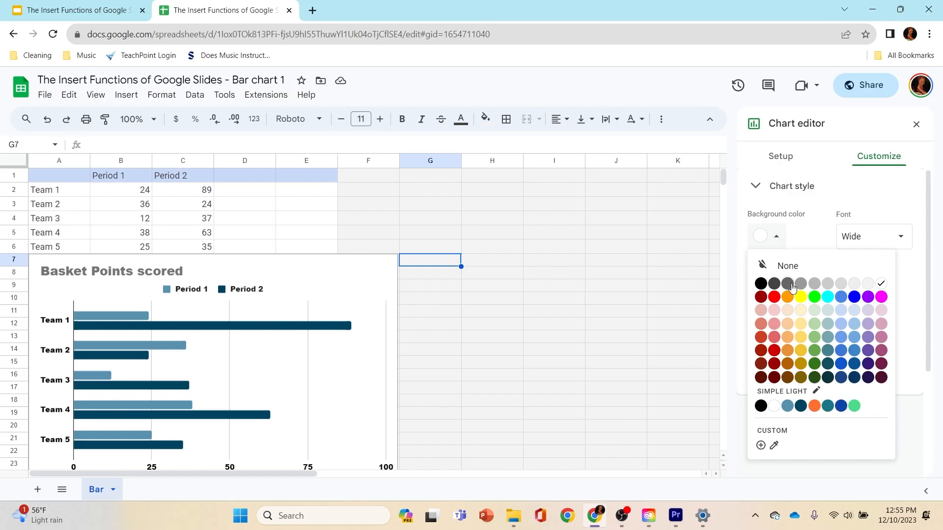
pyautogui.click(801, 325)
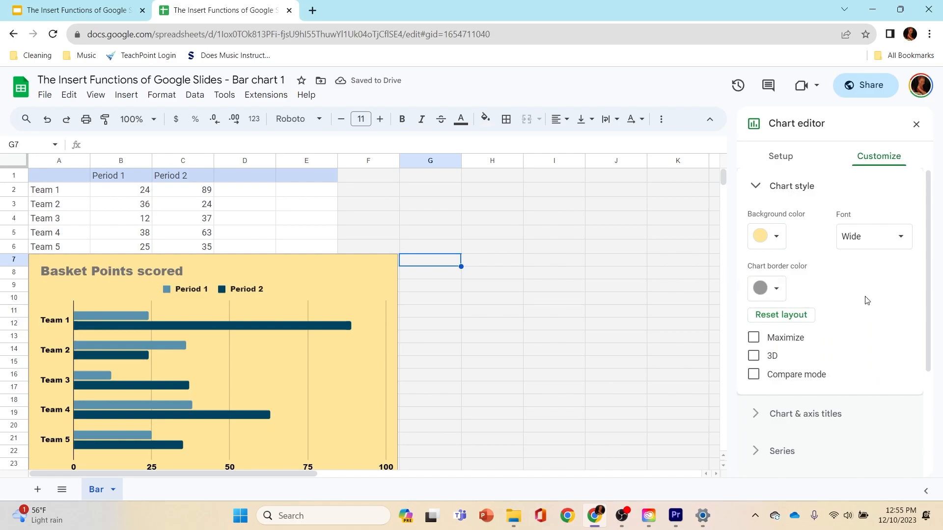
pyautogui.scroll(-1, 867, 301)
pyautogui.click(777, 229)
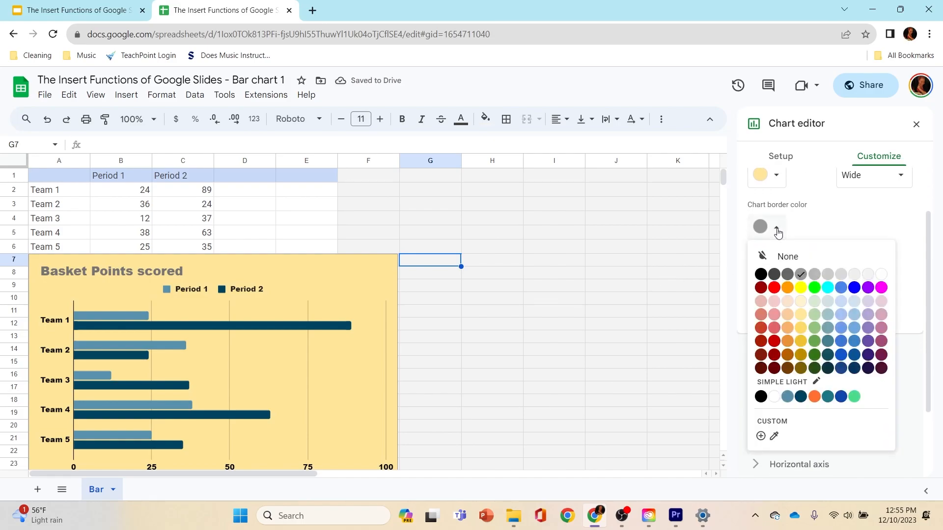
pyautogui.click(760, 274)
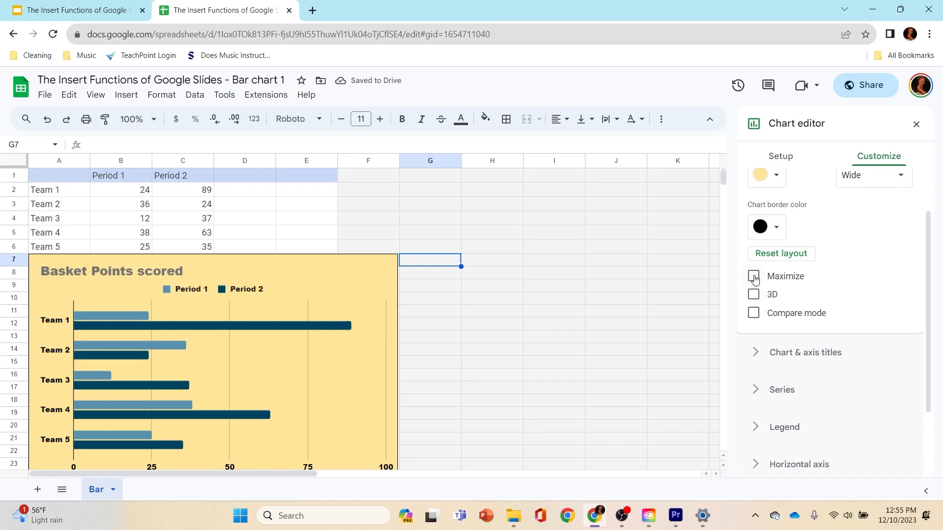
# Try the Maximize, 3D and Compare mode options on the bar chart one at a time, turning each off again.
pyautogui.scroll(-1, 722, 307)
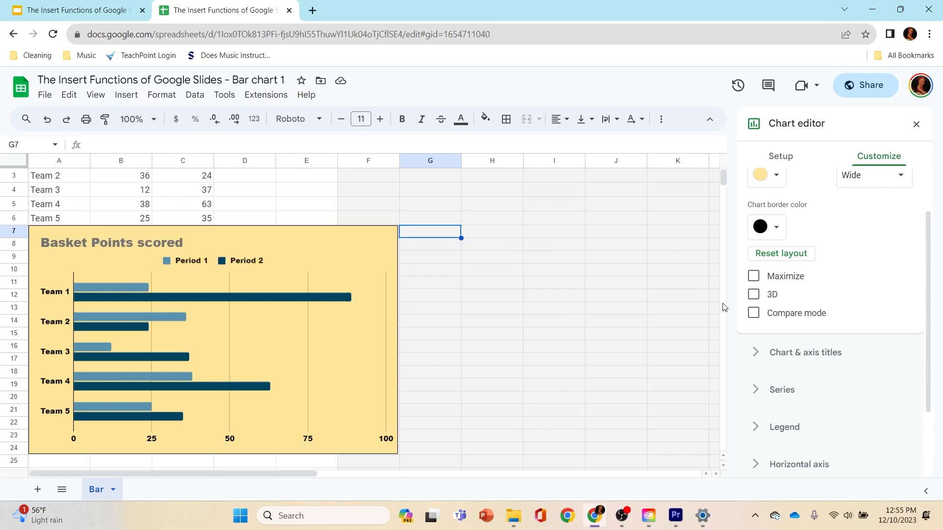
pyautogui.click(758, 281)
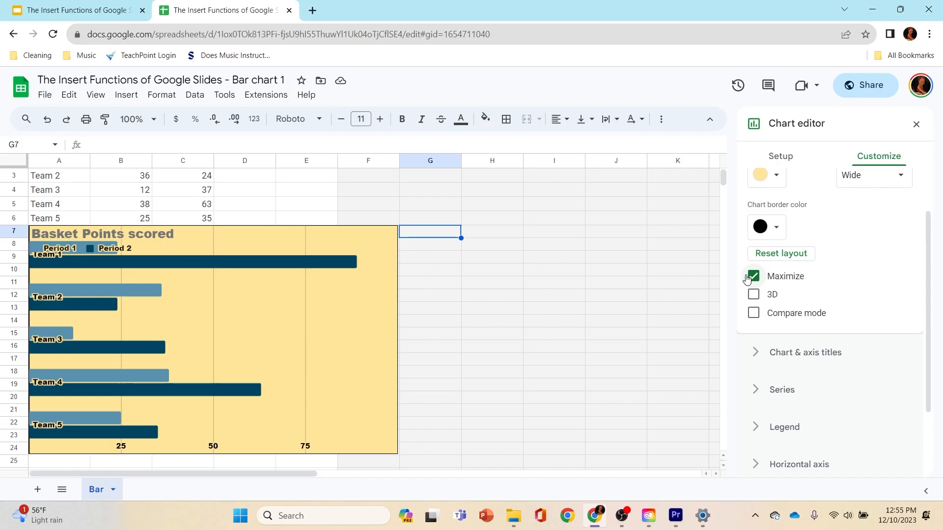
pyautogui.click(749, 278)
pyautogui.click(754, 295)
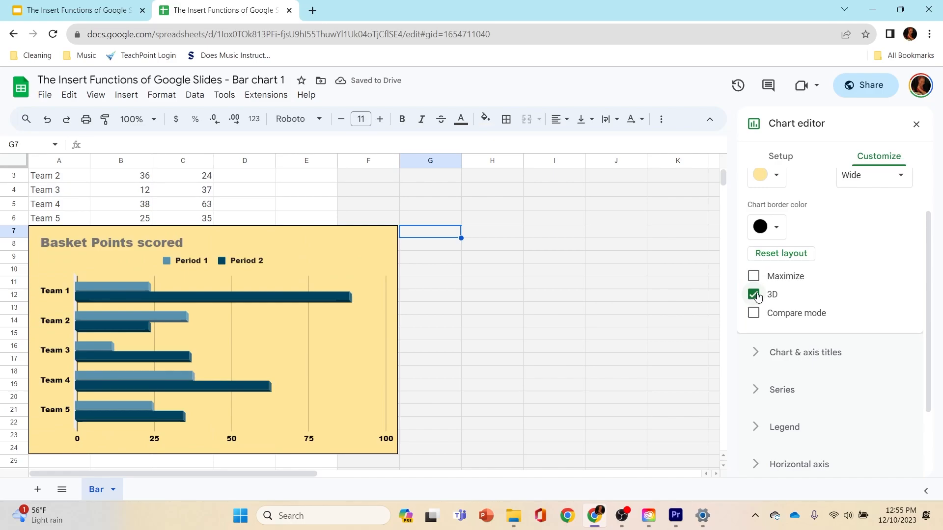
pyautogui.click(755, 296)
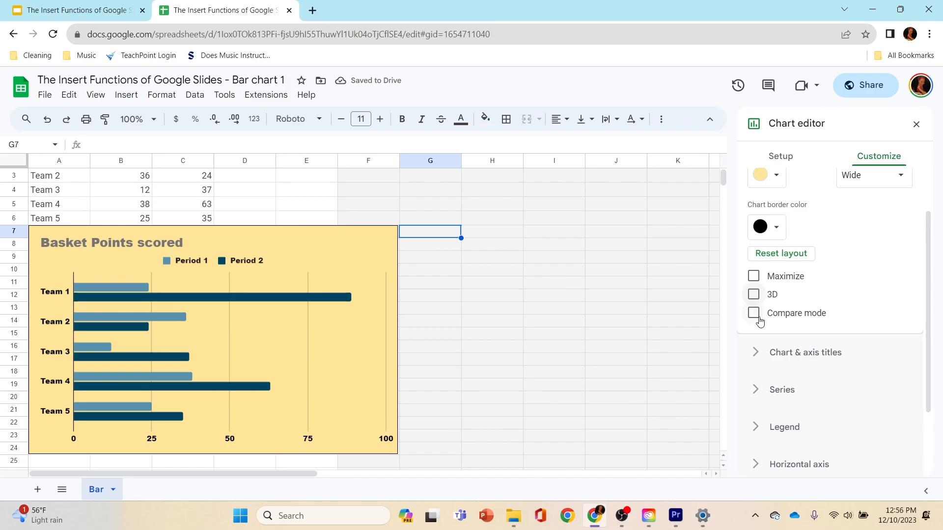
pyautogui.click(752, 314)
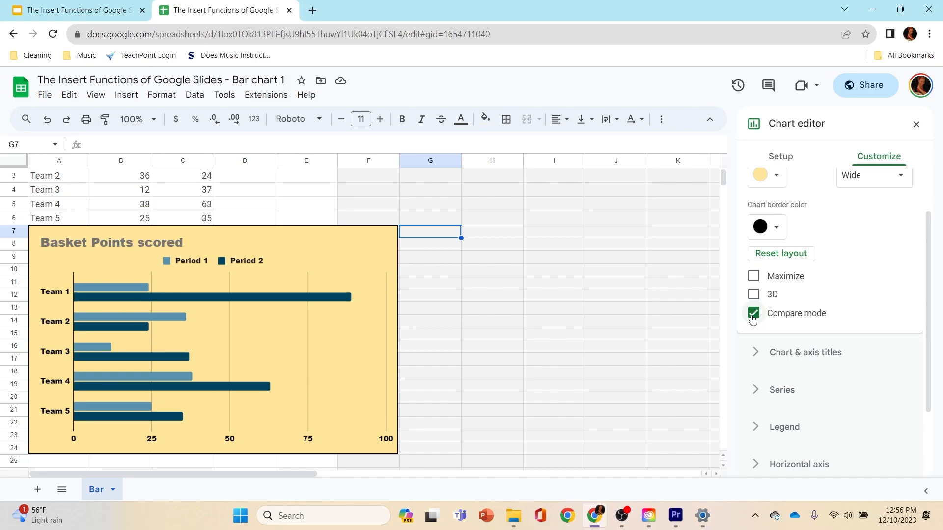
pyautogui.click(753, 318)
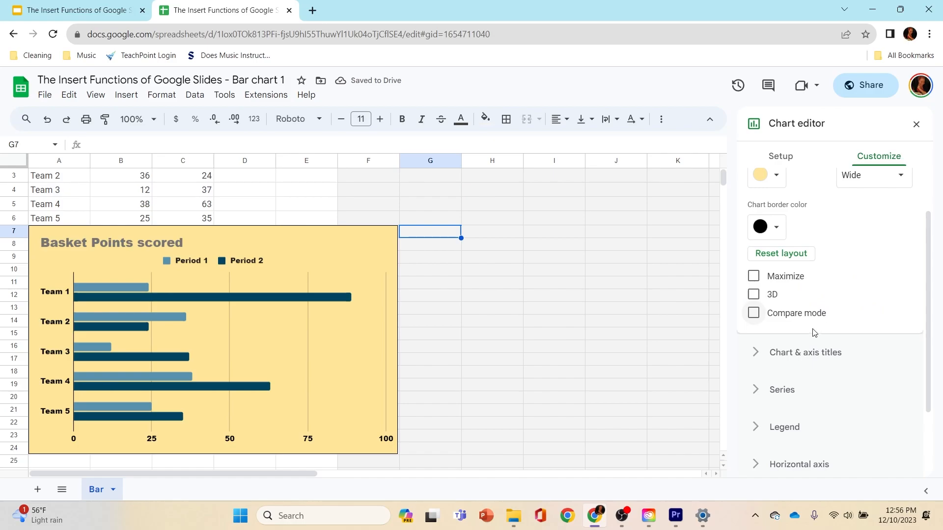
# Set the chart title's font to Comic Sans MS and make it bold.
pyautogui.scroll(2, 812, 330)
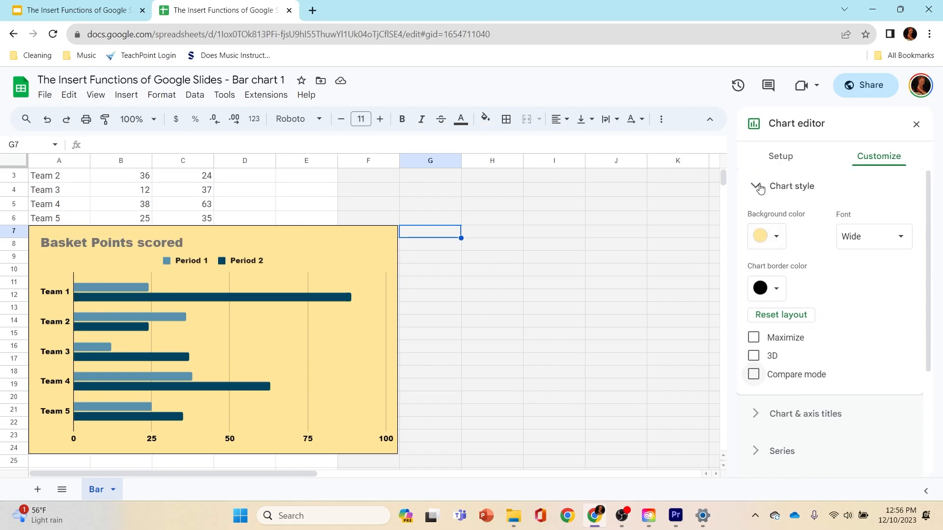
pyautogui.click(762, 185)
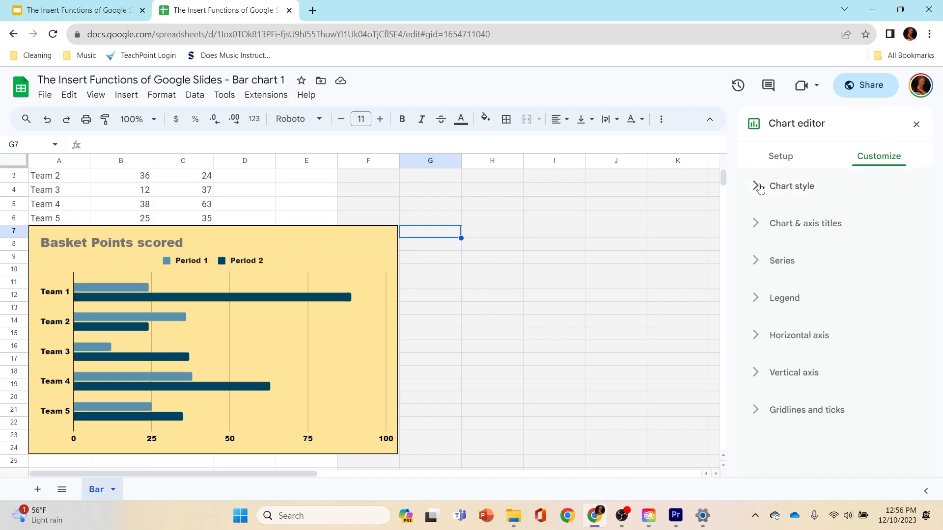
pyautogui.click(758, 229)
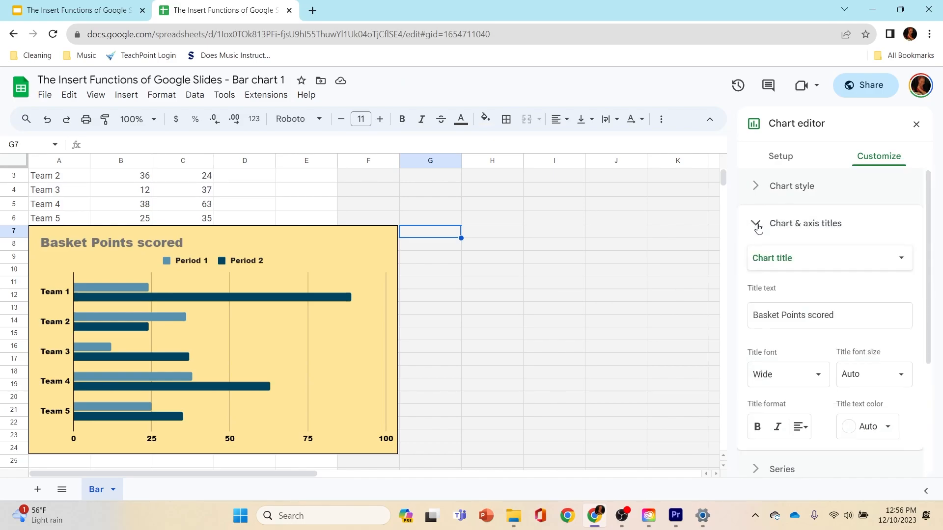
pyautogui.scroll(-1, 758, 229)
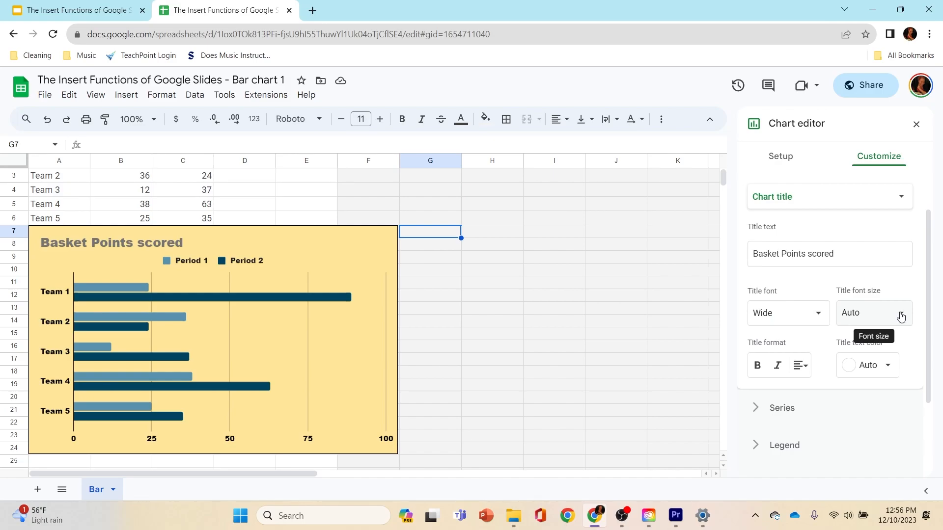
pyautogui.click(818, 316)
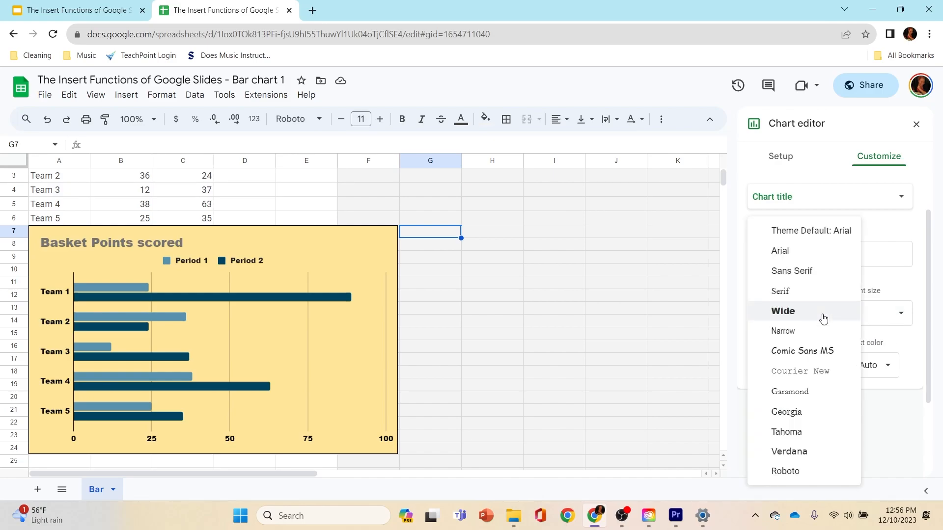
pyautogui.click(804, 351)
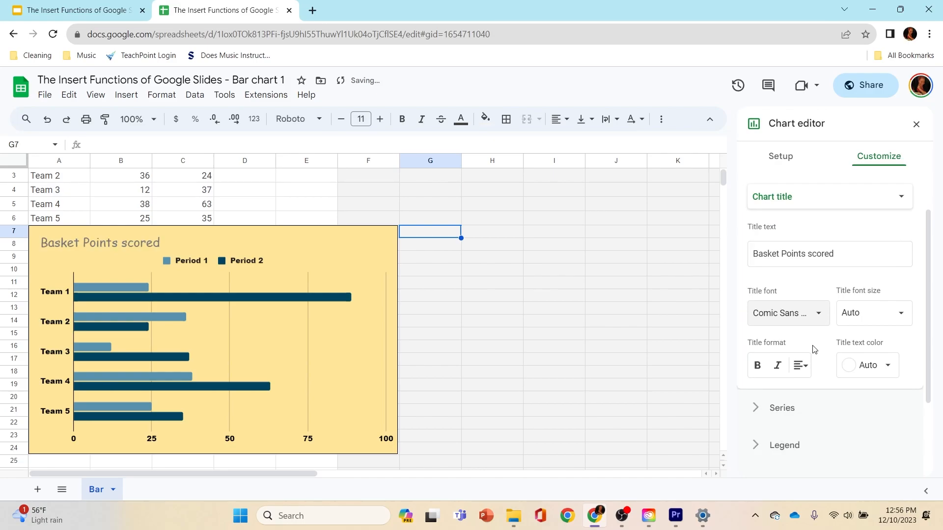
pyautogui.click(756, 372)
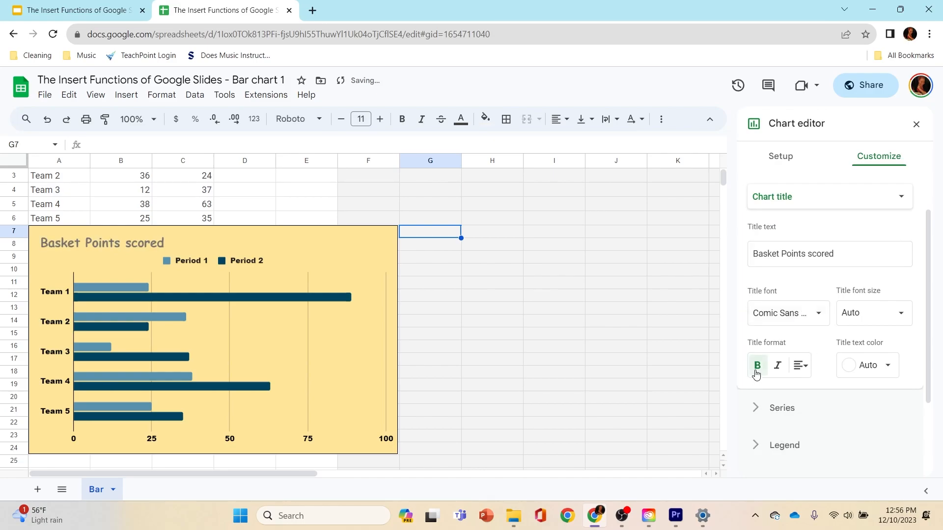
# Set the chart title's font size to 24 and its text color to black.
pyautogui.click(854, 307)
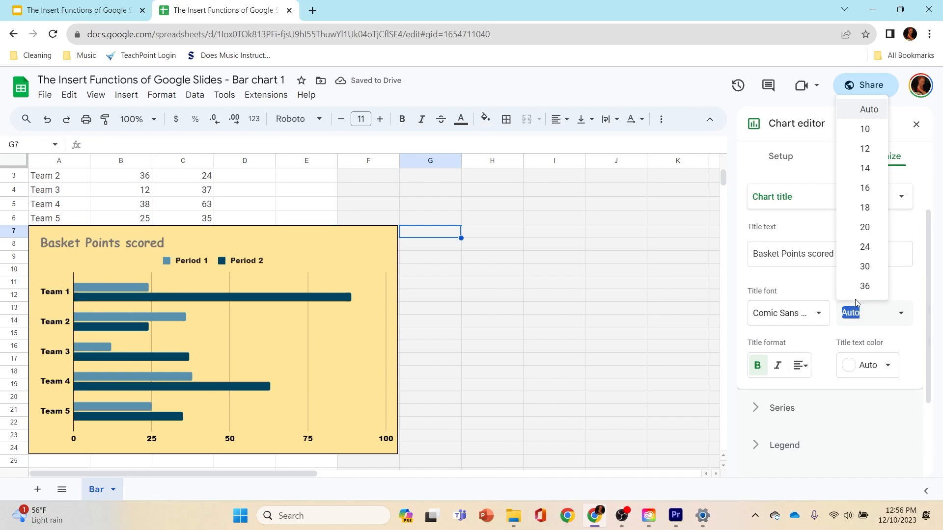
pyautogui.click(865, 246)
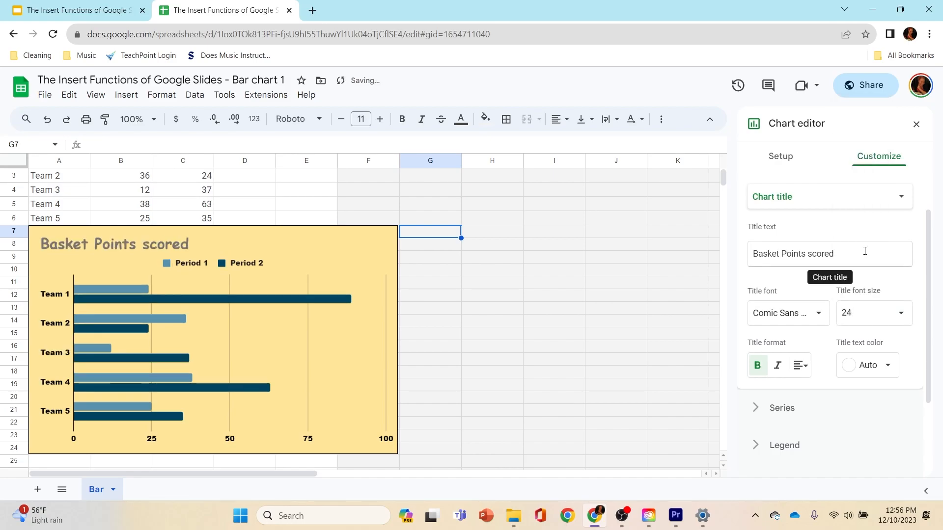
pyautogui.click(896, 360)
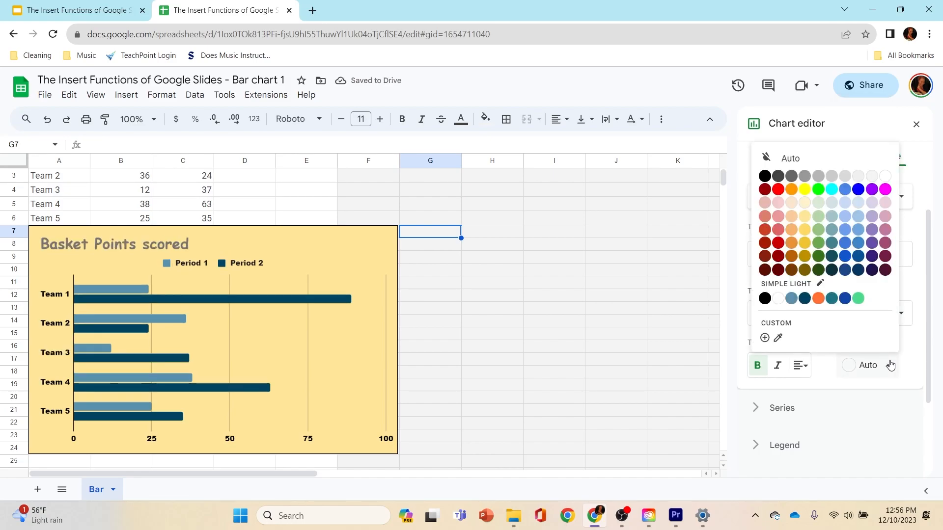
pyautogui.click(763, 187)
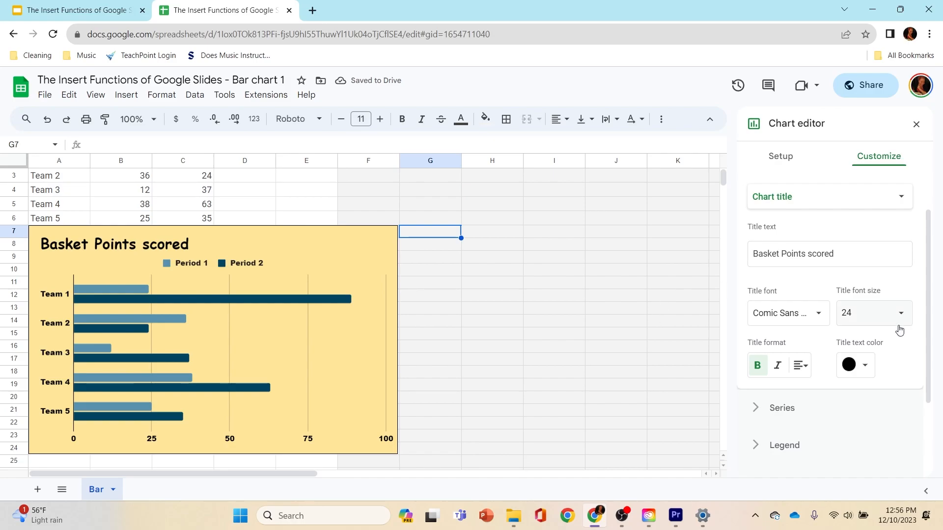
# Try center and right alignment for the chart title, and return it to left alignment.
pyautogui.click(798, 371)
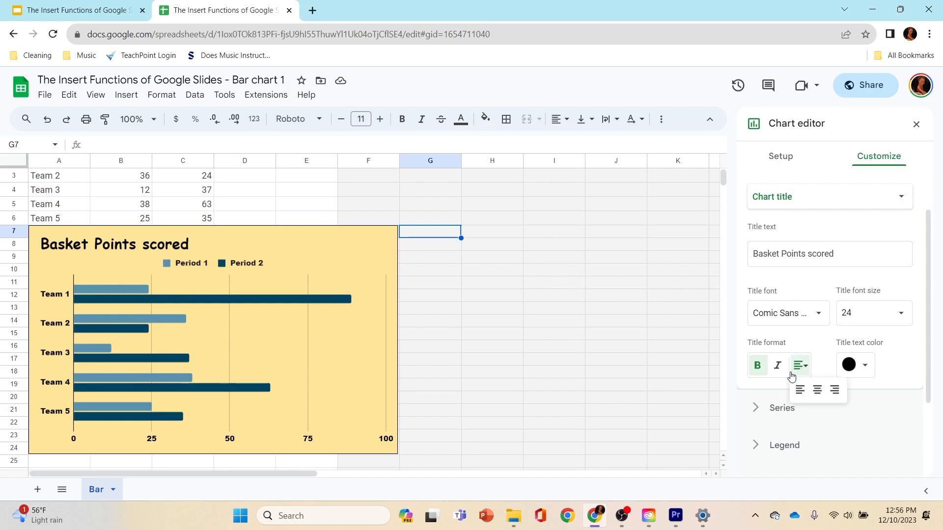
pyautogui.click(816, 390)
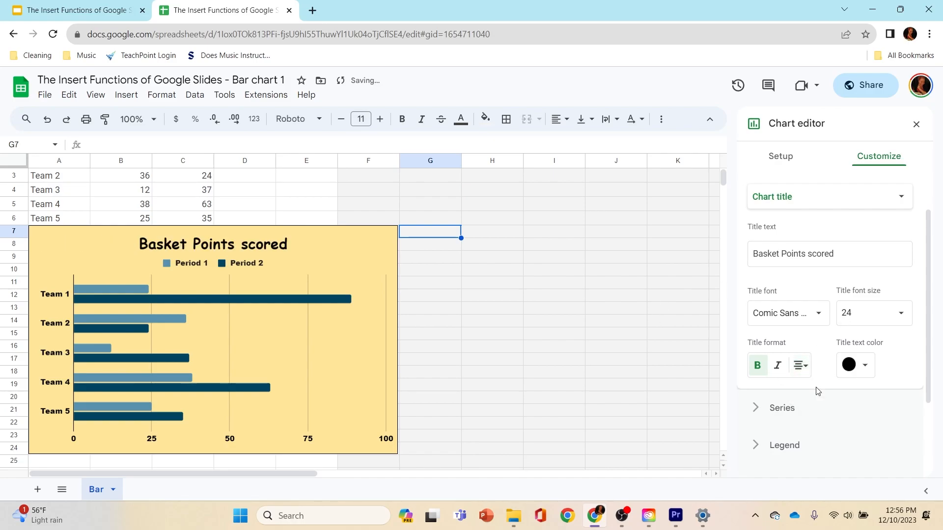
pyautogui.click(801, 366)
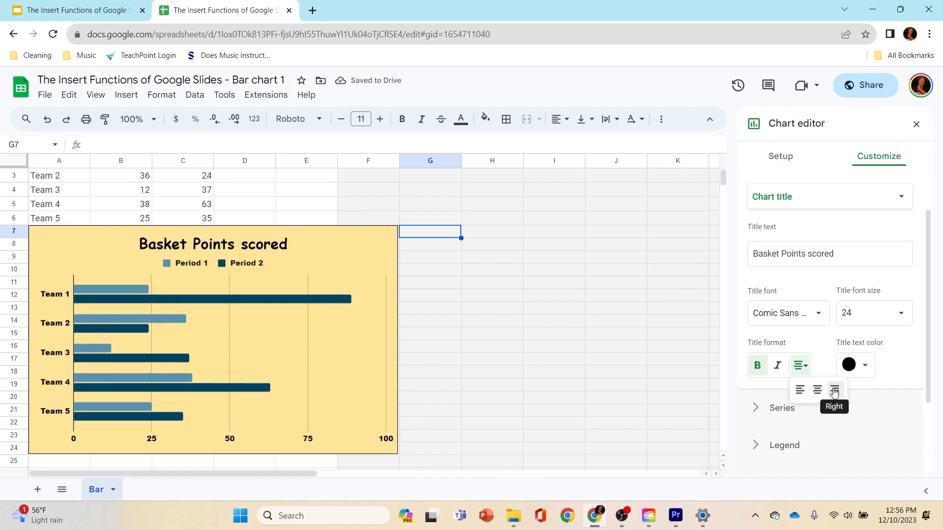
pyautogui.click(834, 390)
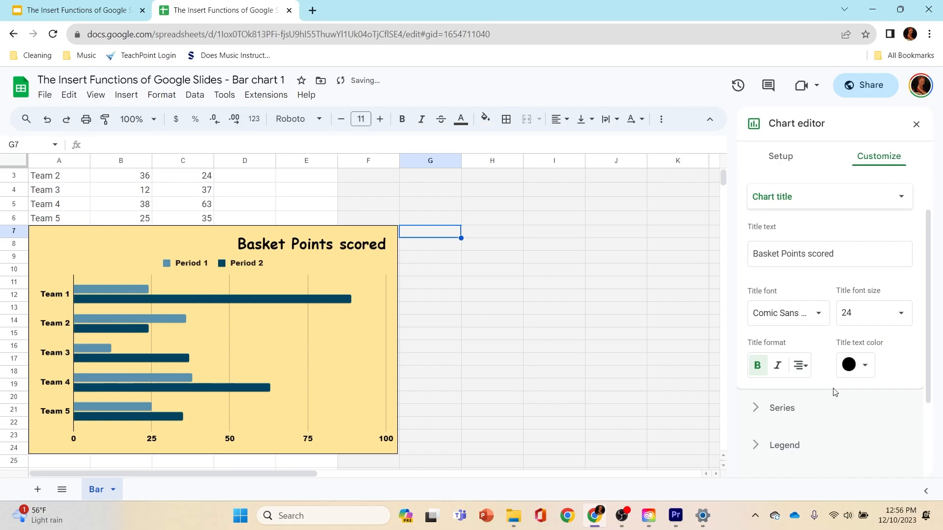
pyautogui.click(805, 371)
pyautogui.click(799, 390)
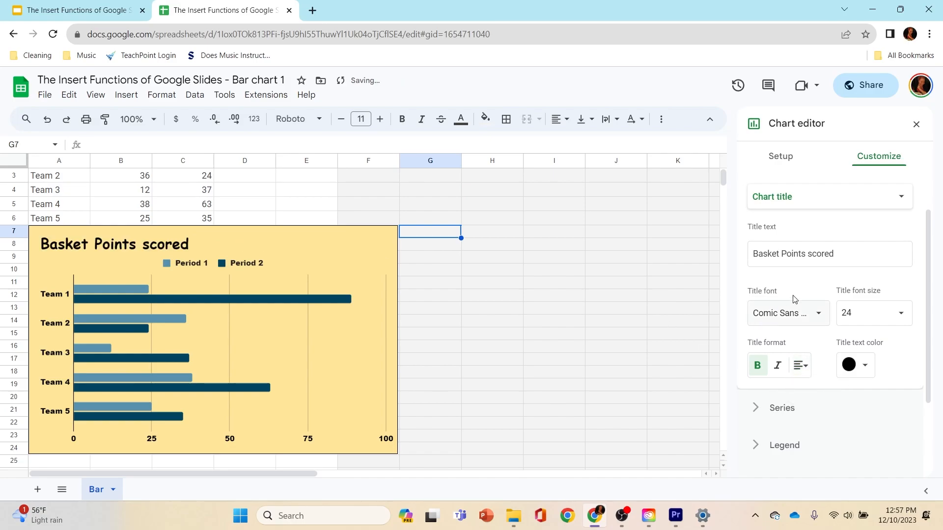
# Set the line color around the bars of all series to the theme's orange.
pyautogui.scroll(2, 788, 324)
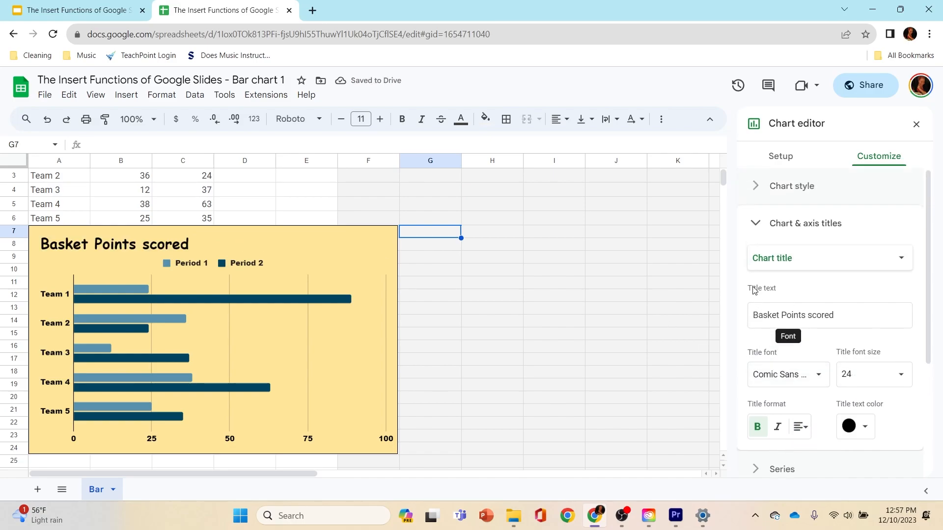
pyautogui.click(758, 226)
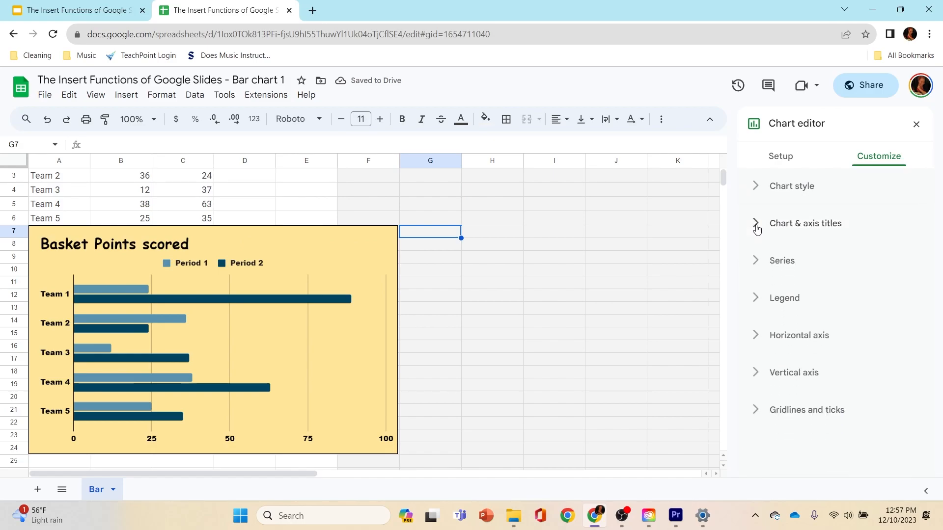
pyautogui.click(754, 260)
pyautogui.scroll(-1, 690, 301)
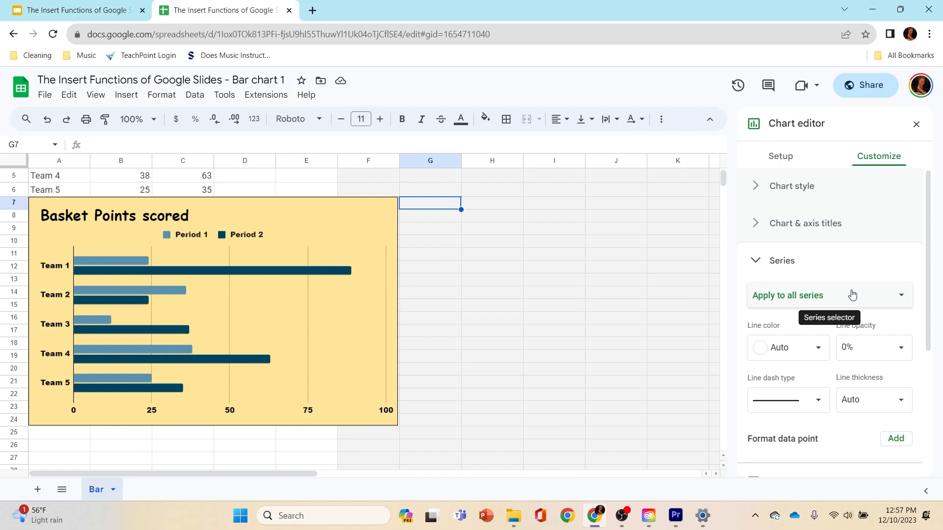
pyautogui.click(823, 354)
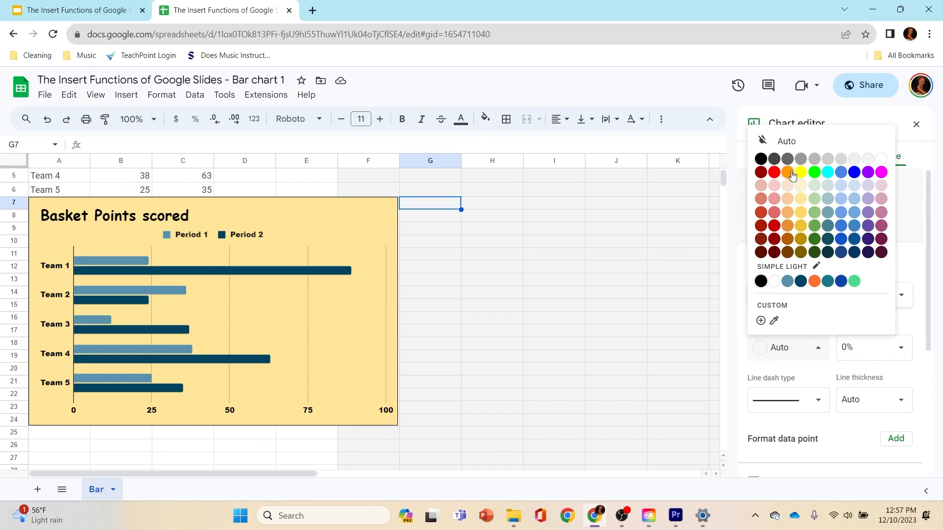
pyautogui.click(814, 281)
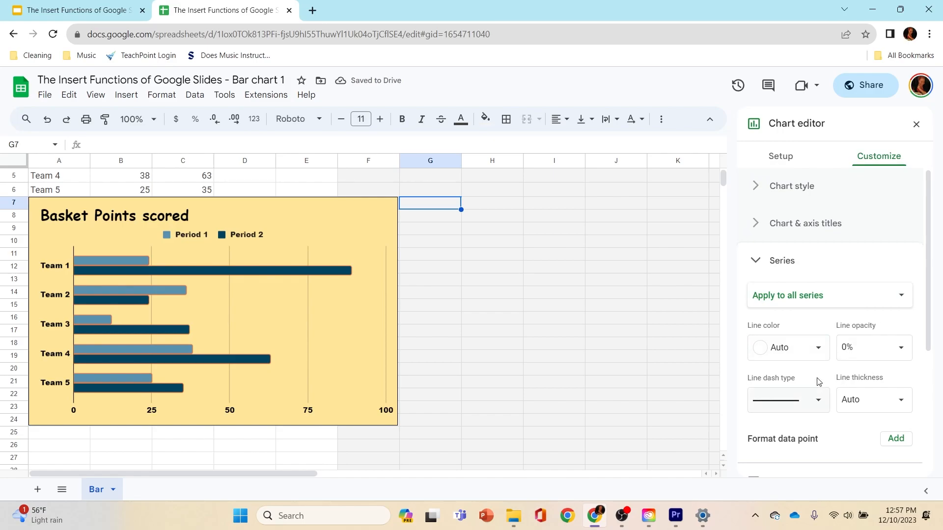
# Try a line thickness of 8px for all series, and set it to 4px instead.
pyautogui.click(854, 400)
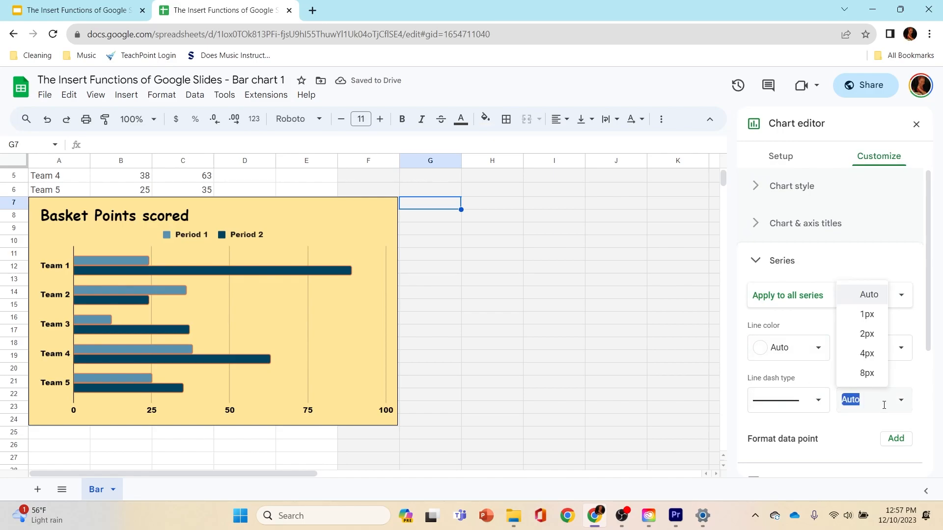
pyautogui.click(867, 373)
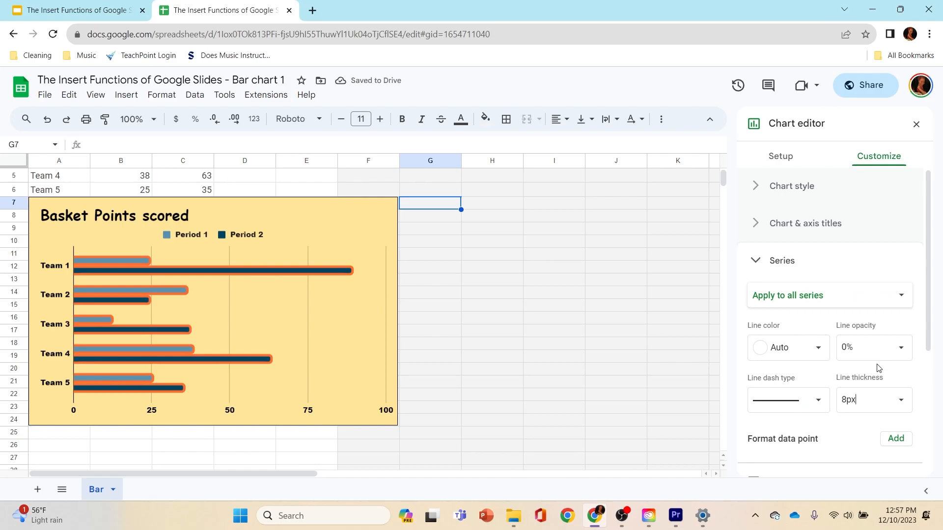
pyautogui.click(901, 401)
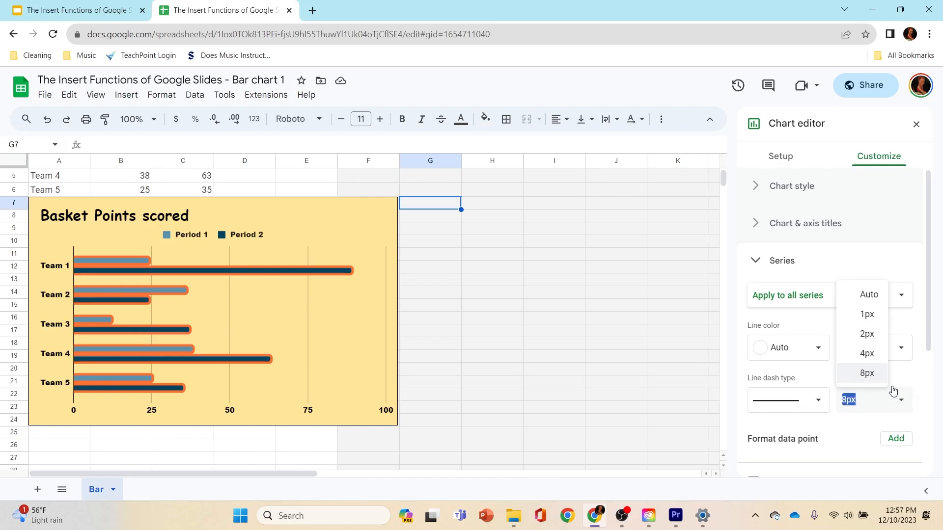
pyautogui.click(853, 360)
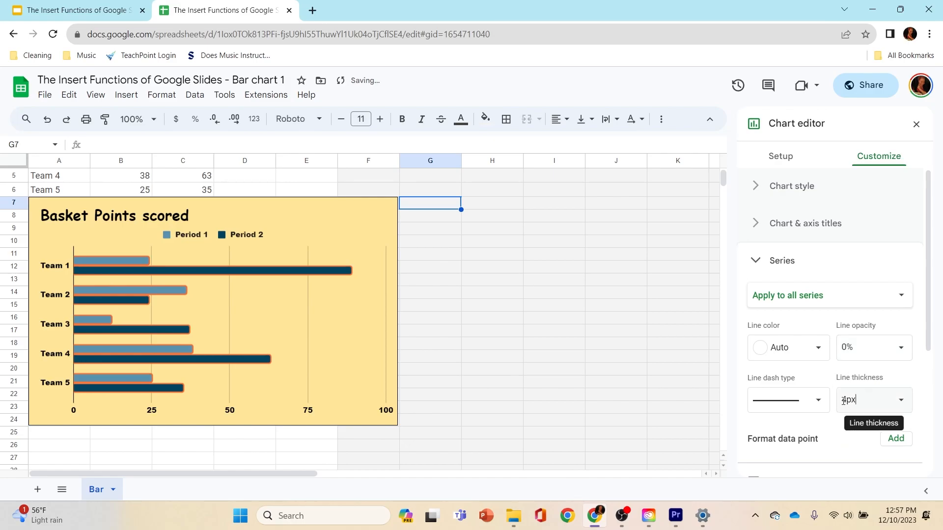
# Try a line opacity of 50% for all series, and set the line color back to the theme's orange.
pyautogui.click(902, 349)
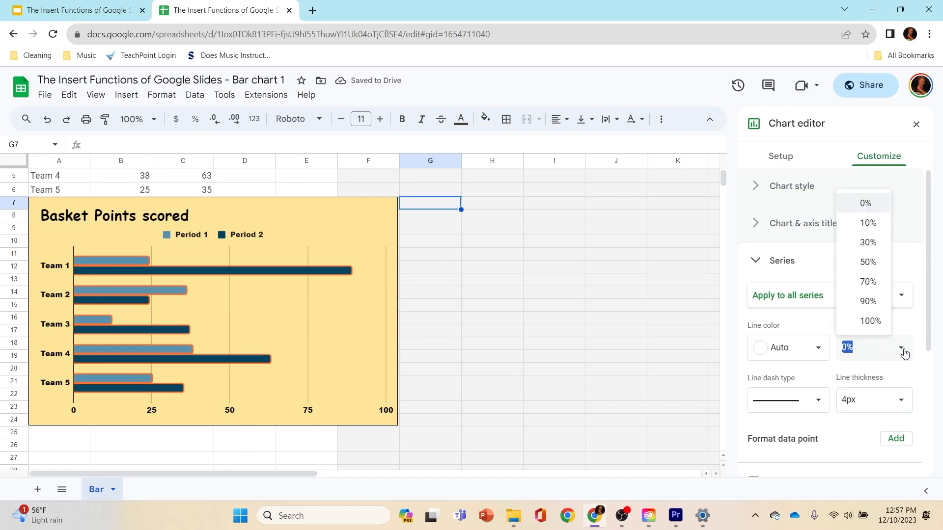
pyautogui.click(867, 263)
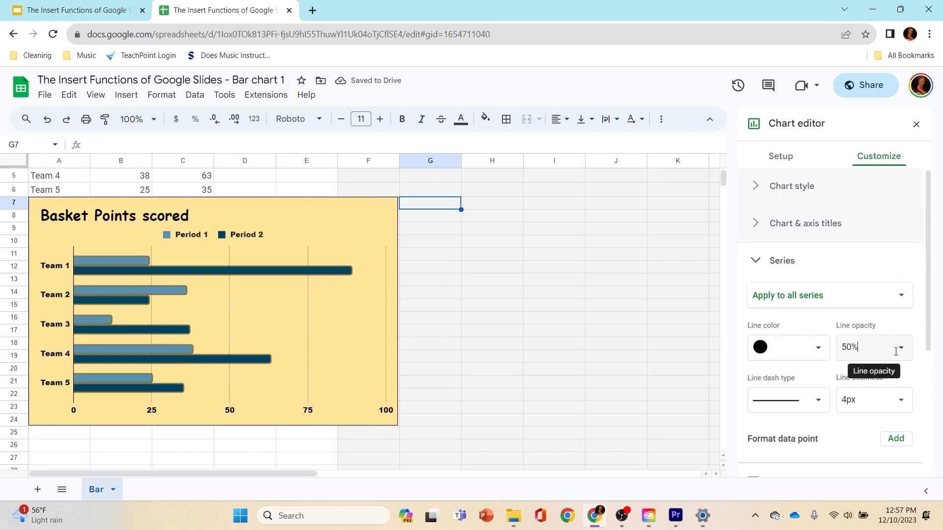
pyautogui.click(807, 354)
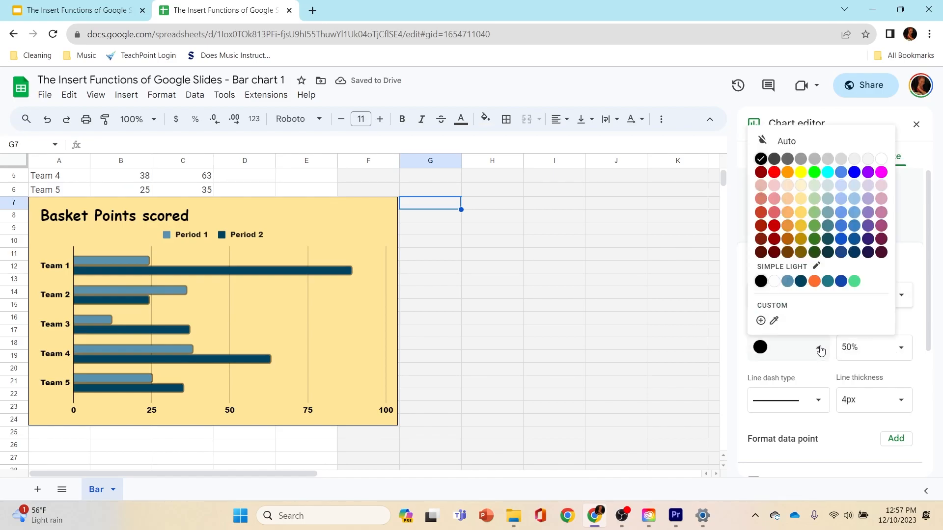
pyautogui.click(814, 287)
pyautogui.click(817, 354)
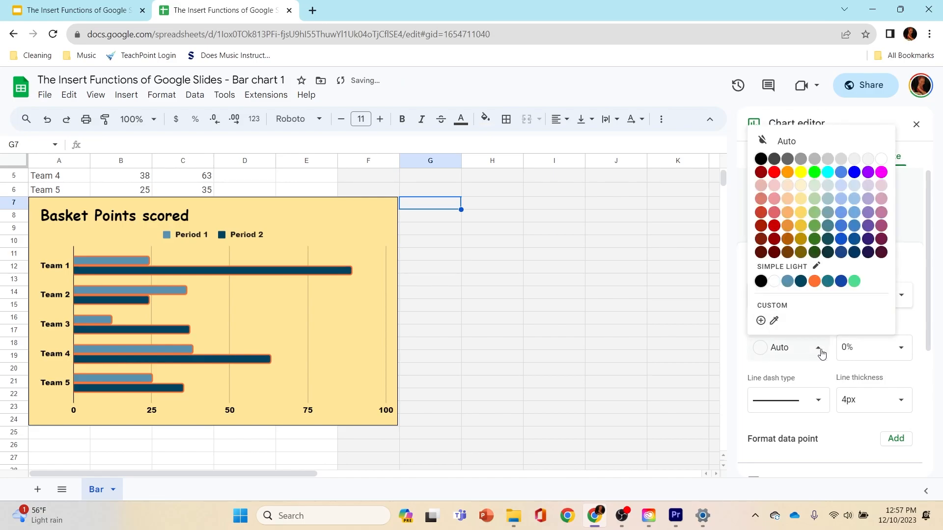
pyautogui.click(815, 288)
pyautogui.click(811, 351)
pyautogui.click(818, 368)
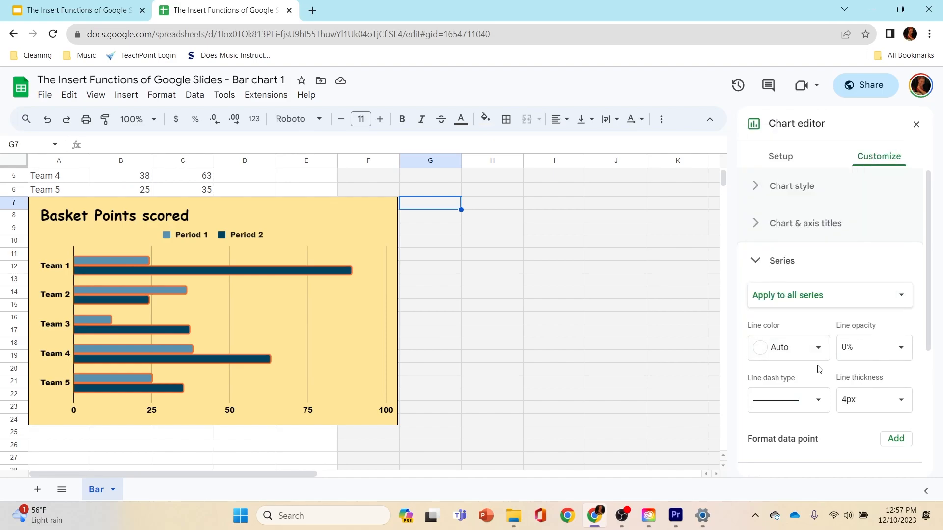
pyautogui.click(818, 354)
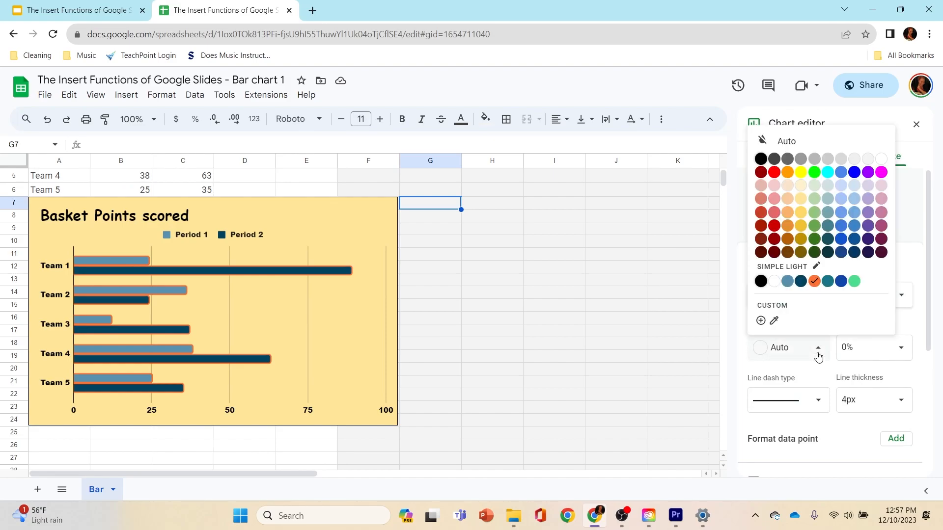
pyautogui.click(875, 371)
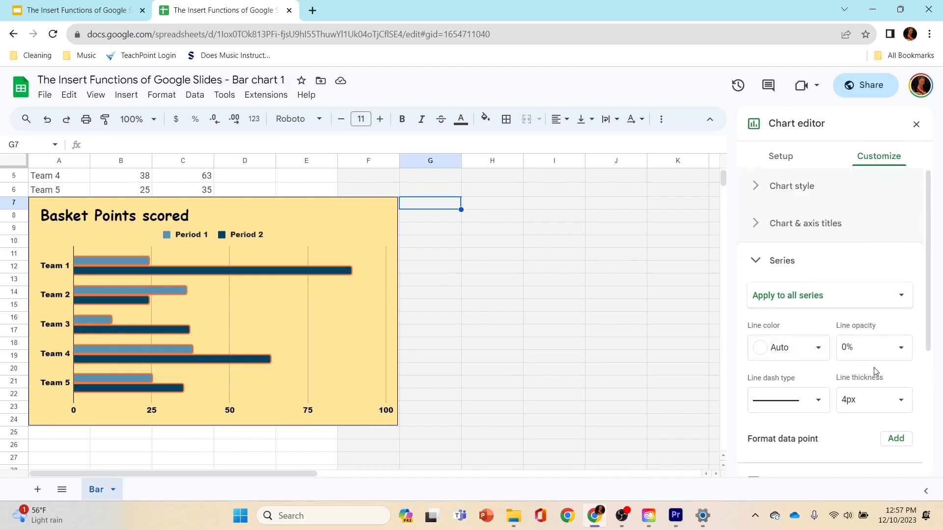
pyautogui.click(819, 400)
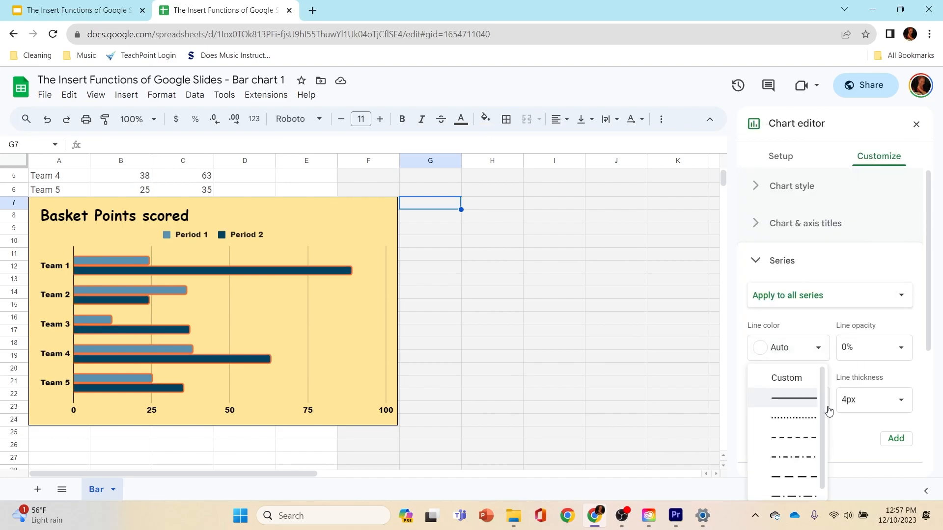
pyautogui.scroll(-1, 791, 447)
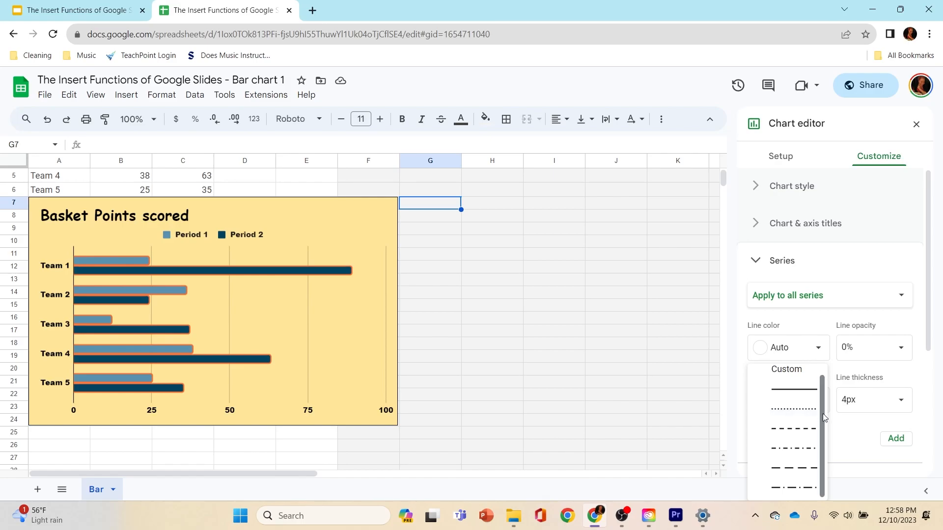
pyautogui.click(866, 436)
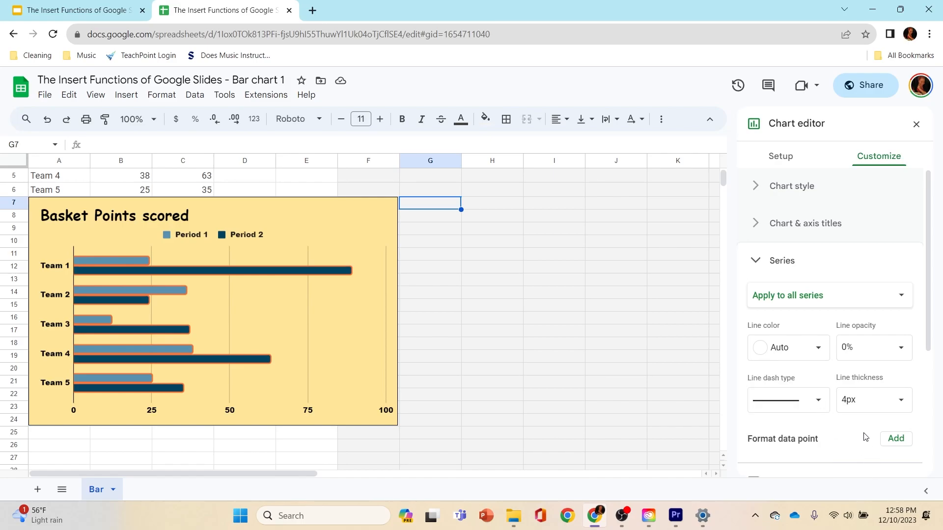
# Add error bars to all series, keeping the Percent type with a value of 10.
pyautogui.scroll(-2, 860, 400)
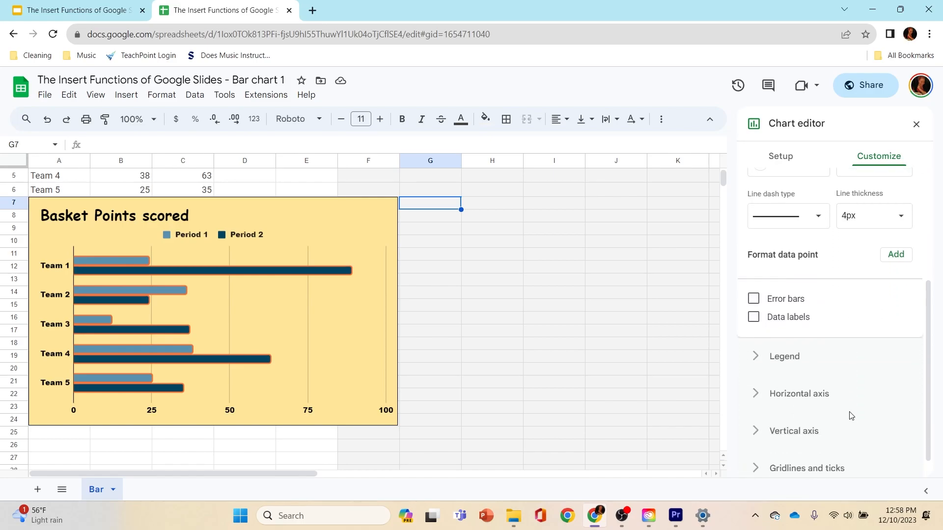
pyautogui.click(755, 299)
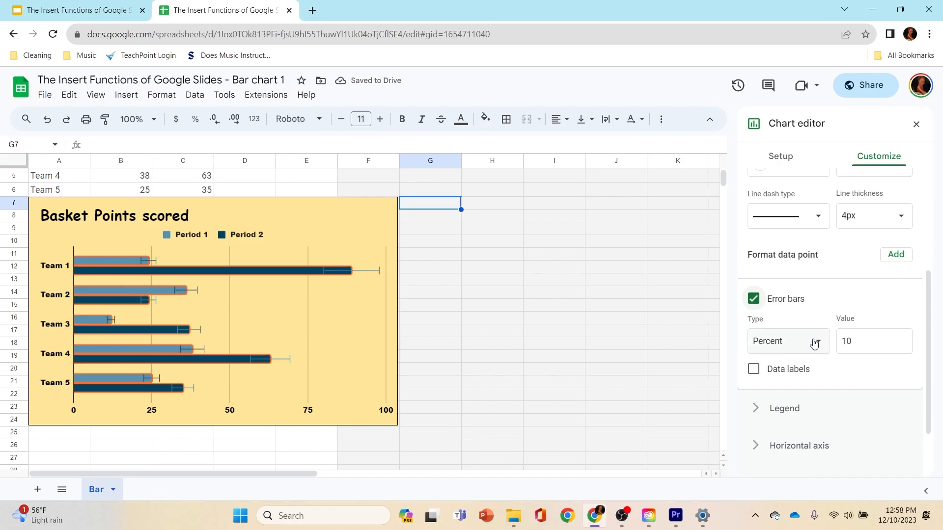
pyautogui.click(819, 342)
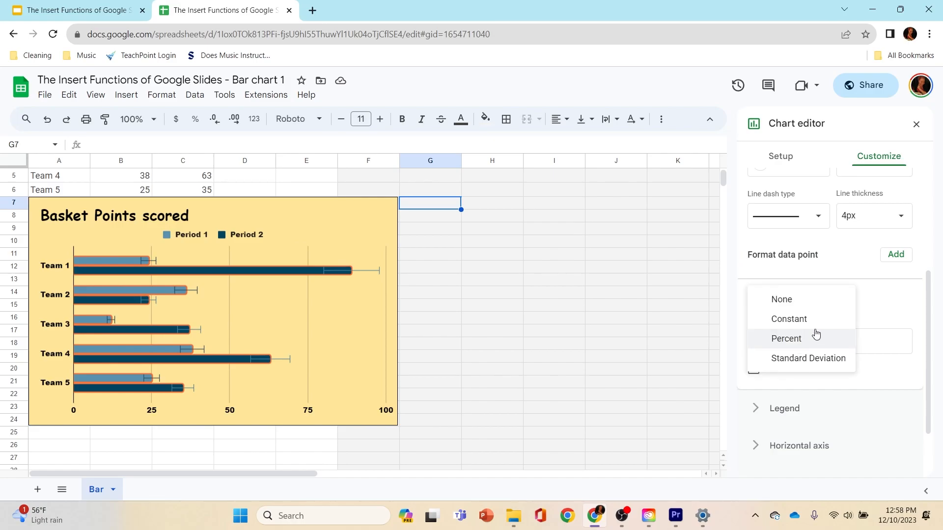
pyautogui.click(869, 346)
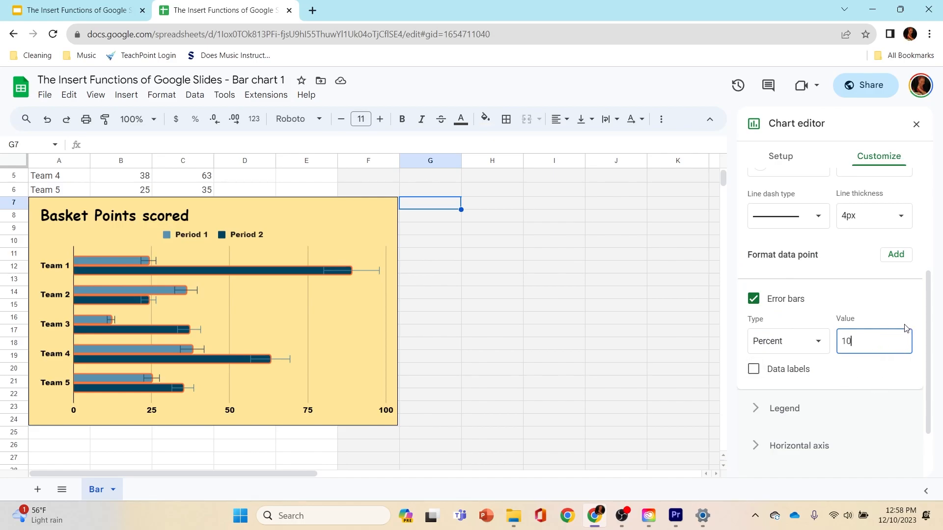
# Add data labels to all series and set the data label font to Wide.
pyautogui.click(754, 370)
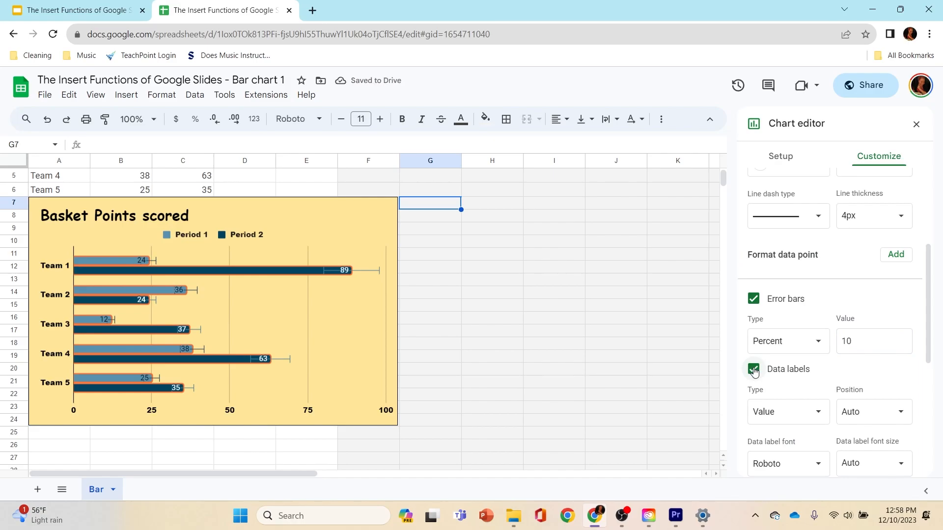
pyautogui.scroll(2, 495, 341)
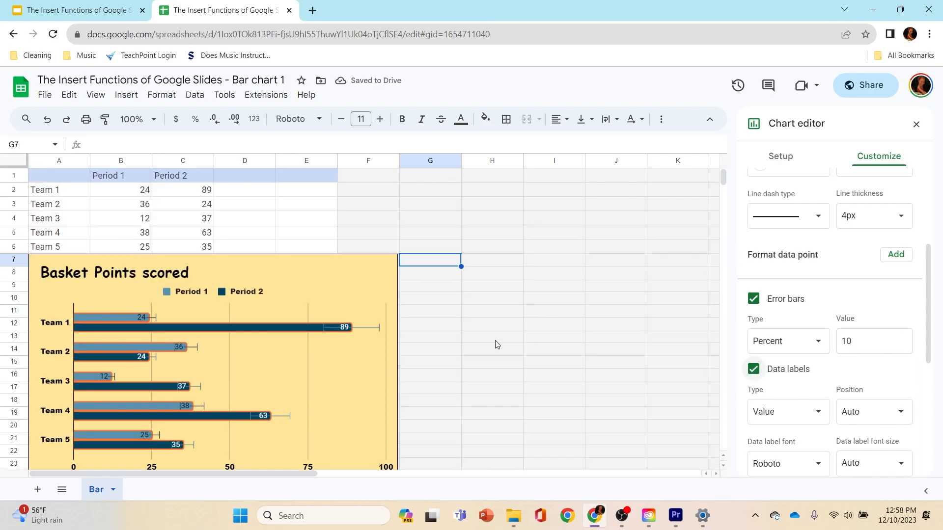
pyautogui.scroll(-2, 495, 342)
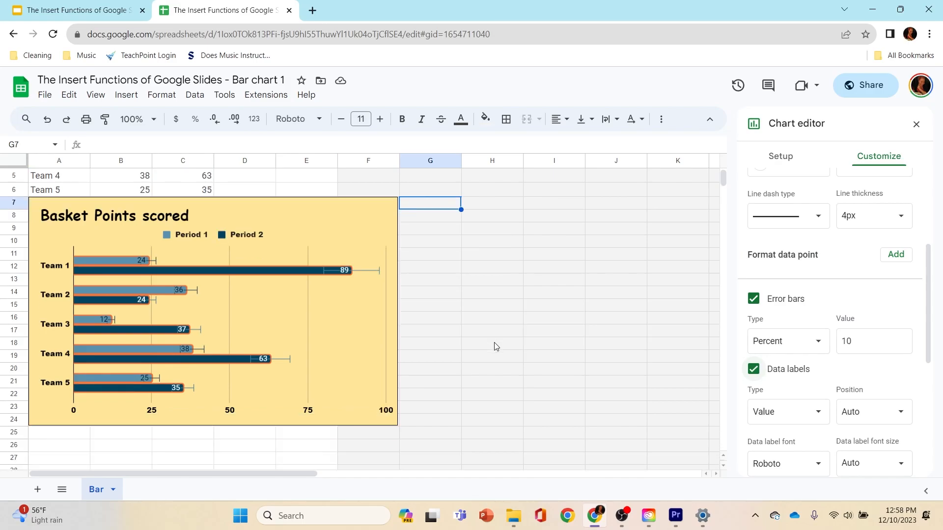
pyautogui.scroll(-2, 828, 367)
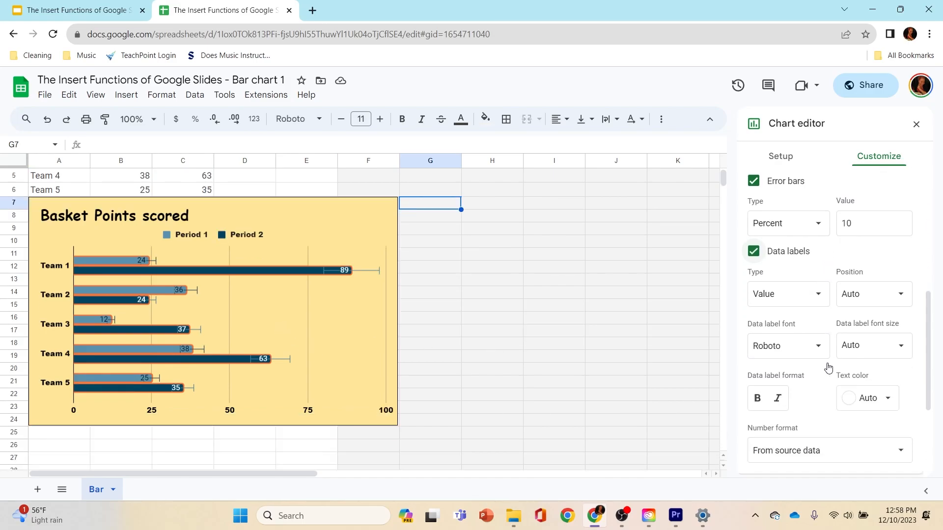
pyautogui.scroll(-1, 828, 366)
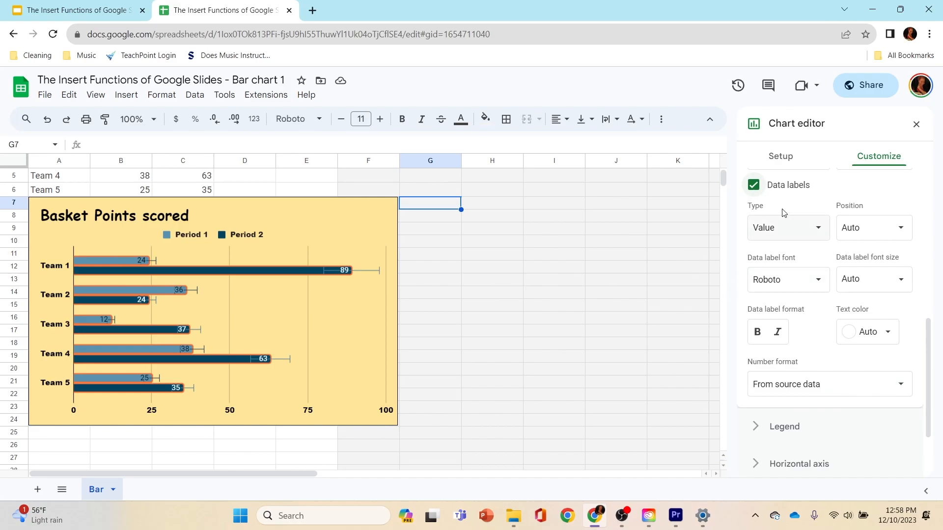
pyautogui.click(823, 284)
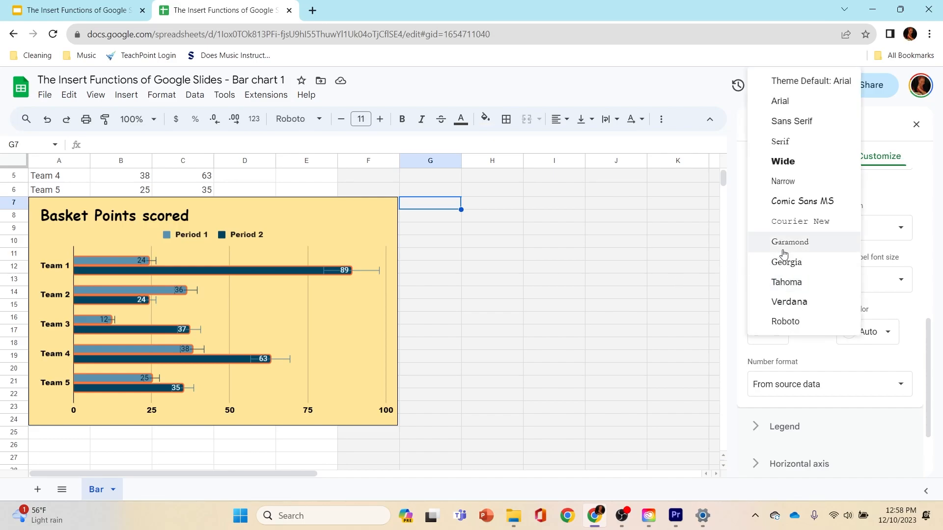
pyautogui.click(787, 165)
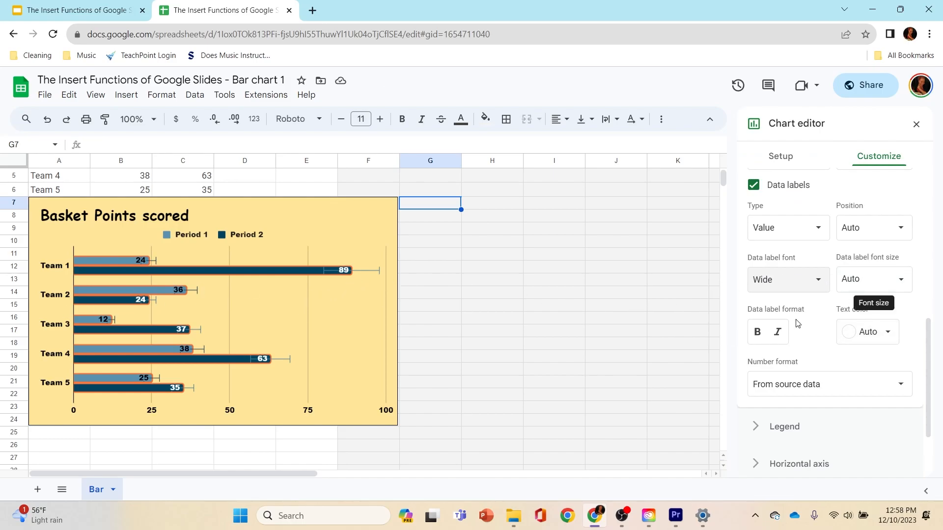
pyautogui.scroll(-2, 799, 356)
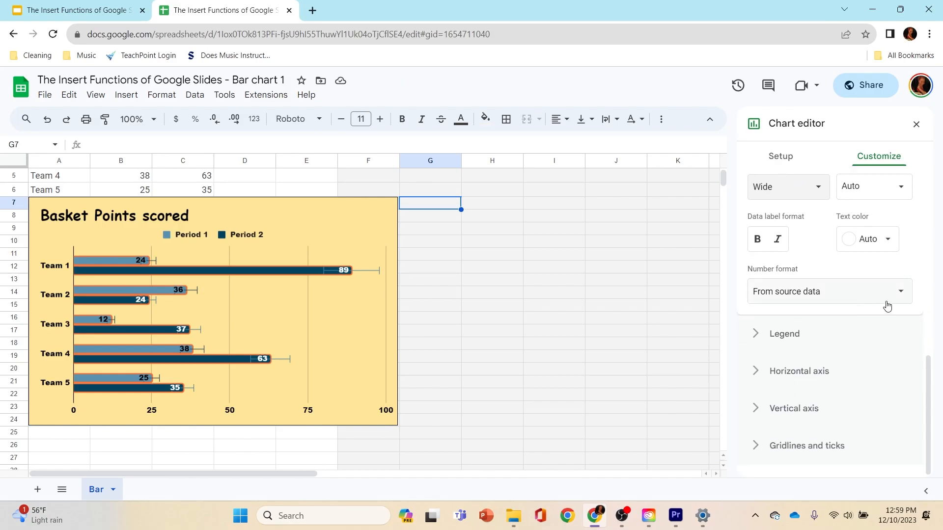
pyautogui.click(882, 301)
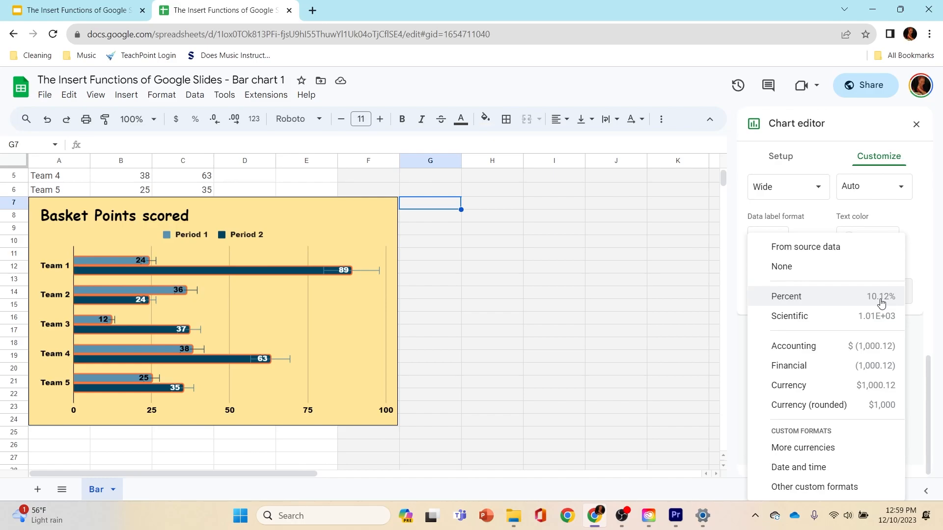
pyautogui.click(715, 324)
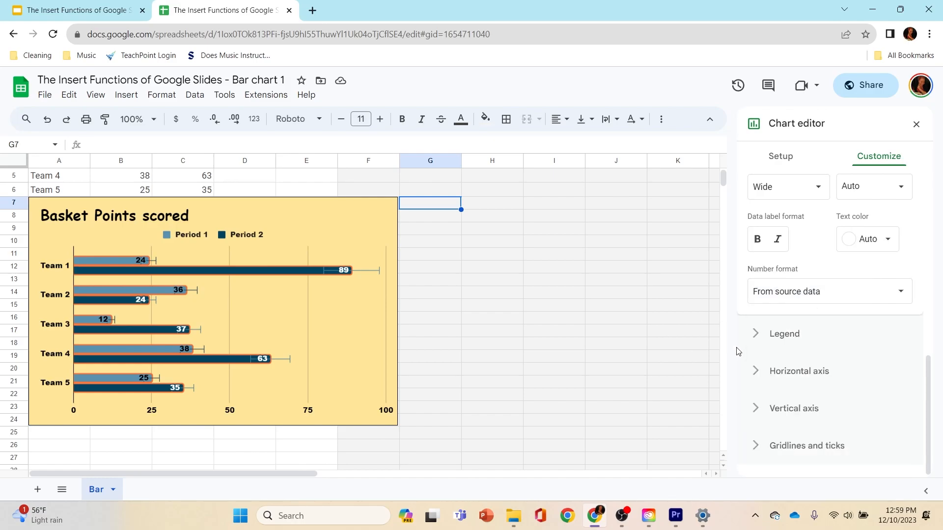
# Set the legend font to Garamond and make the legend text bold.
pyautogui.scroll(3, 785, 275)
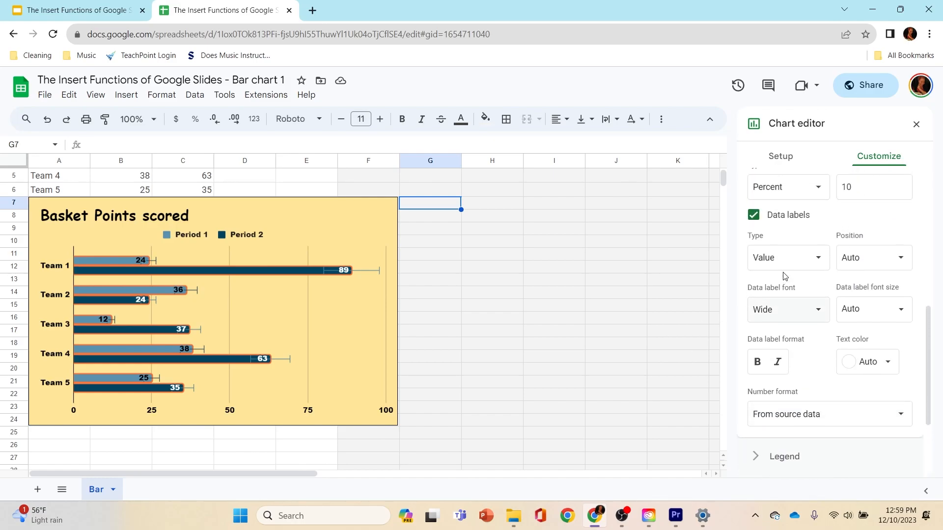
pyautogui.scroll(5, 779, 246)
pyautogui.click(752, 261)
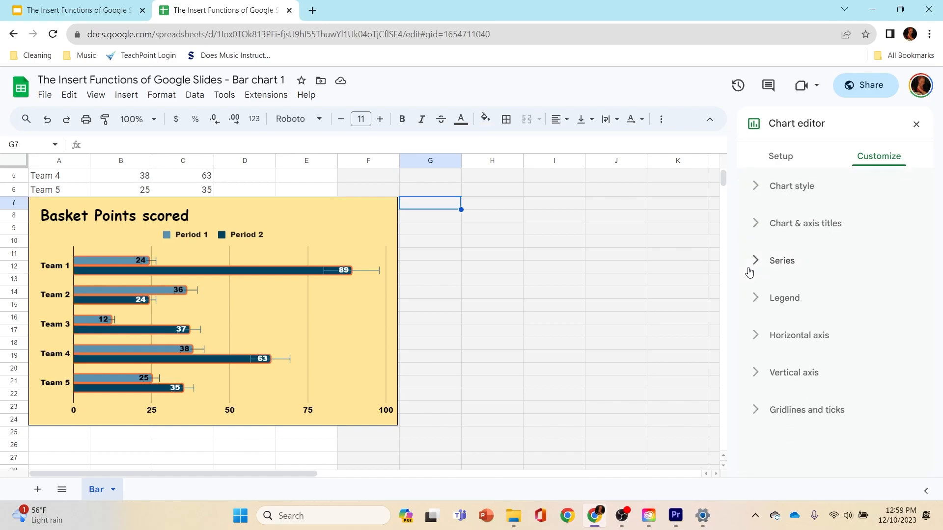
pyautogui.click(756, 298)
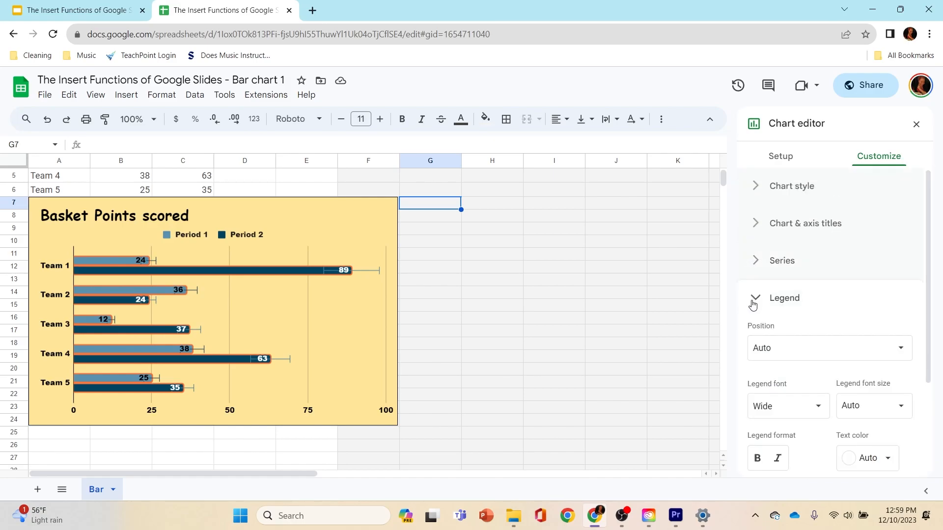
pyautogui.scroll(-2, 711, 346)
pyautogui.scroll(2, 711, 346)
pyautogui.click(820, 407)
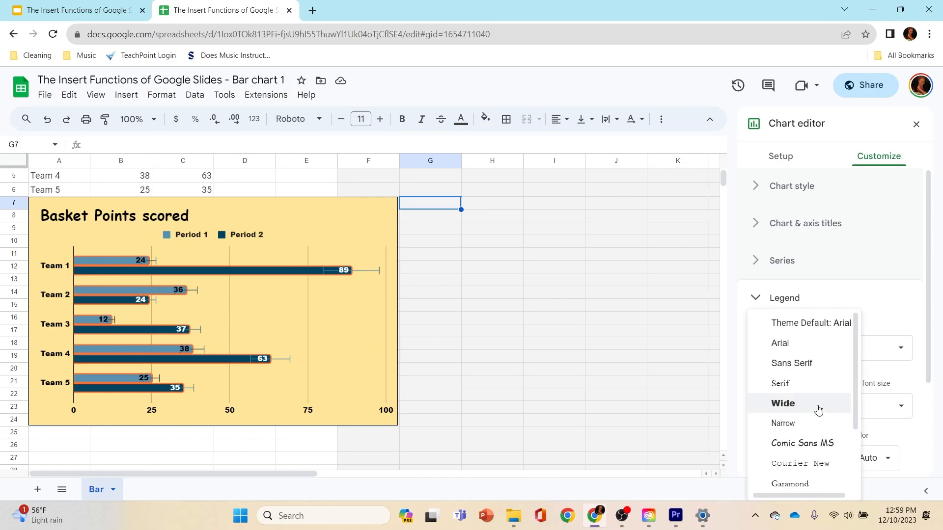
pyautogui.click(788, 483)
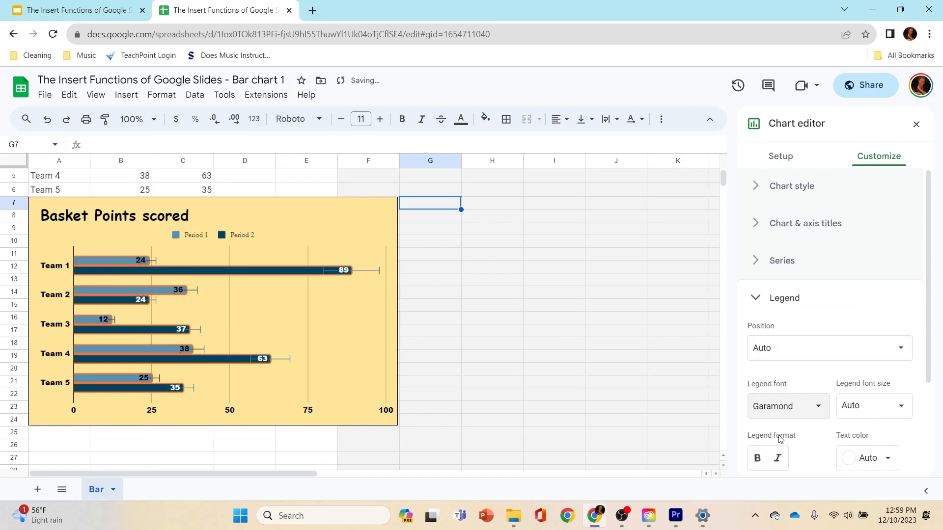
pyautogui.click(758, 461)
pyautogui.scroll(-3, 913, 356)
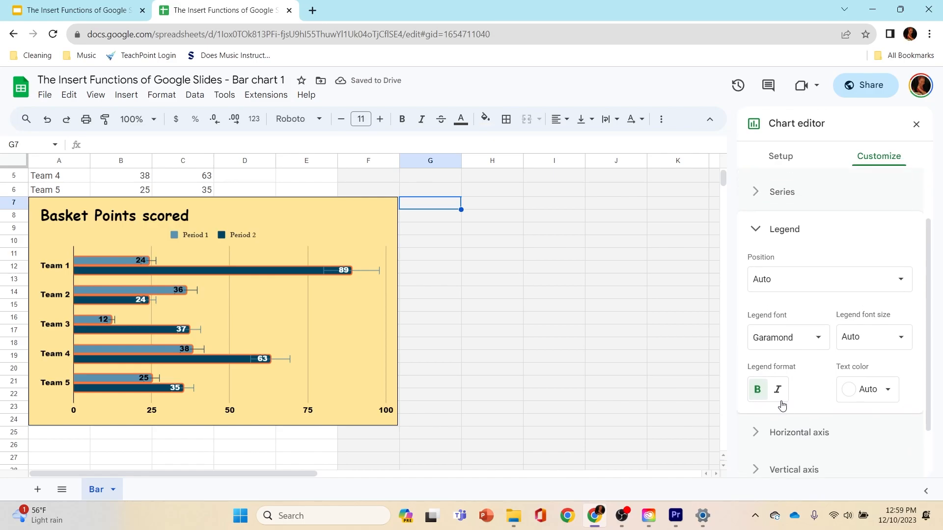
# Try the Bottom, Top and Left legend positions, and set the legend position to Right.
pyautogui.click(849, 287)
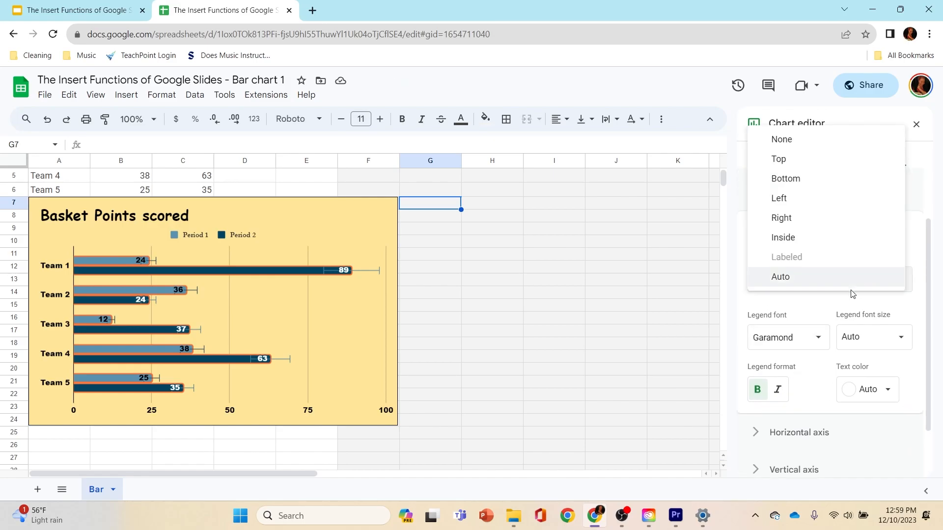
pyautogui.click(792, 180)
pyautogui.click(899, 282)
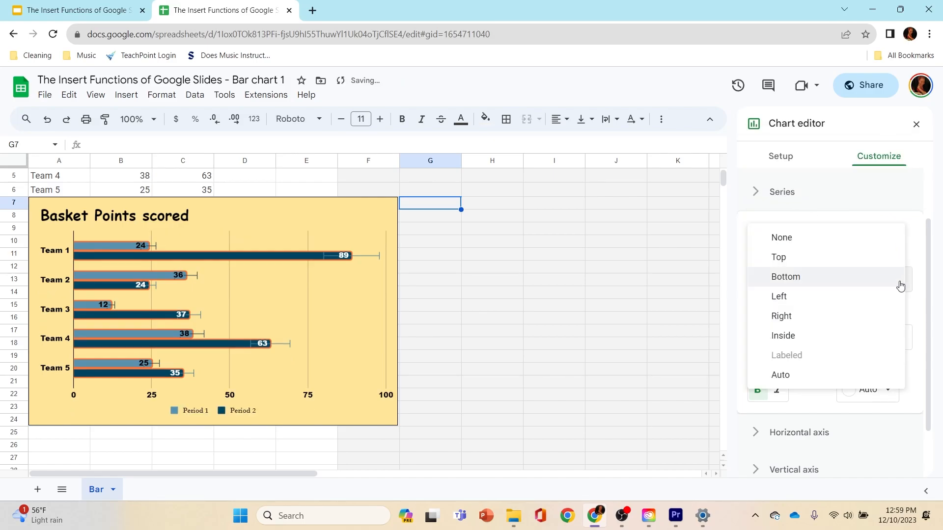
pyautogui.click(806, 259)
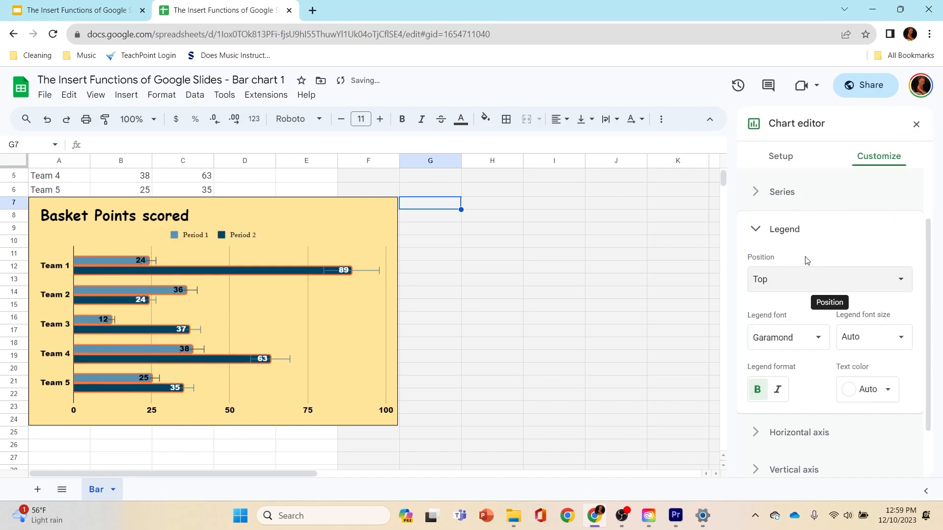
pyautogui.click(831, 278)
pyautogui.click(817, 315)
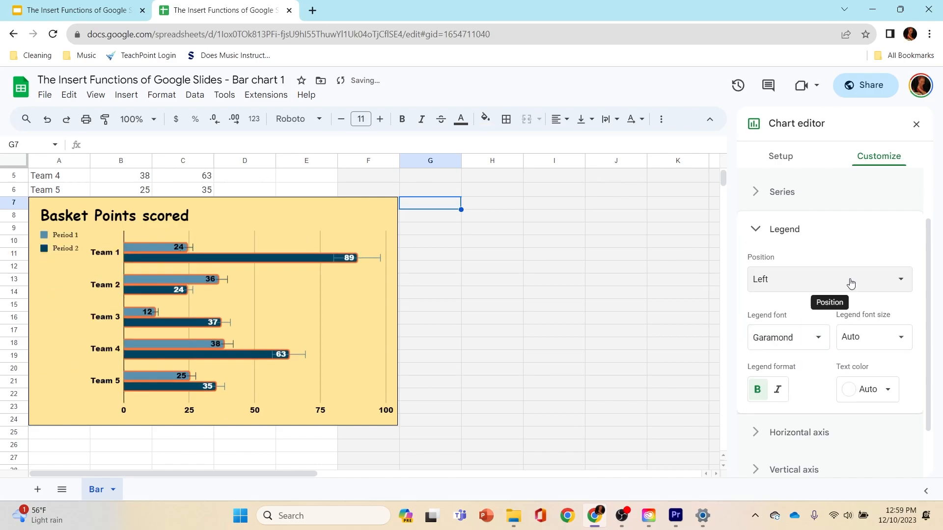
pyautogui.click(850, 280)
pyautogui.click(803, 297)
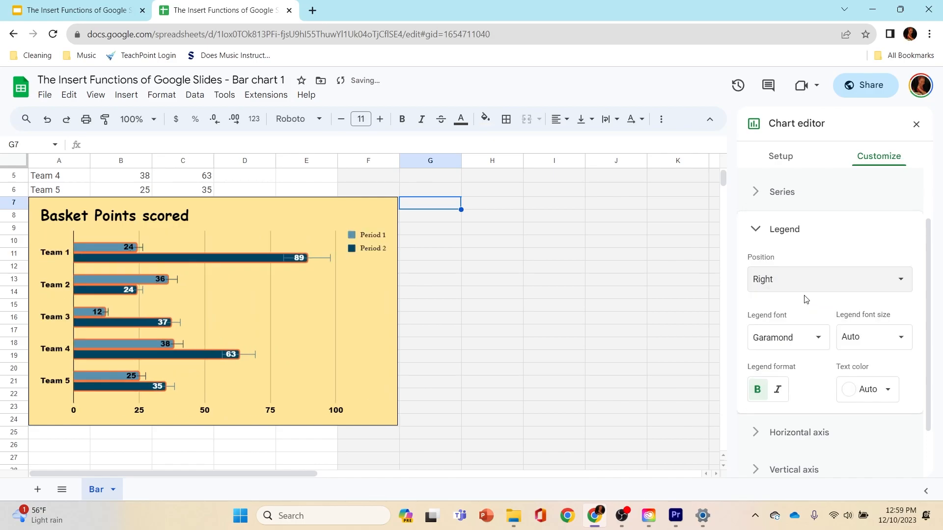
# Set the legend position to Top and the legend text color to black.
pyautogui.click(883, 289)
pyautogui.click(801, 217)
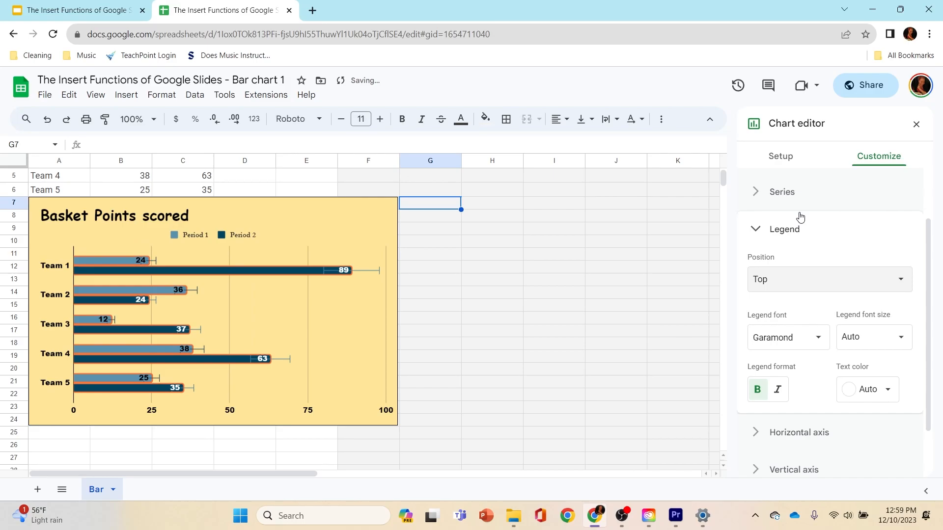
pyautogui.scroll(-1, 816, 294)
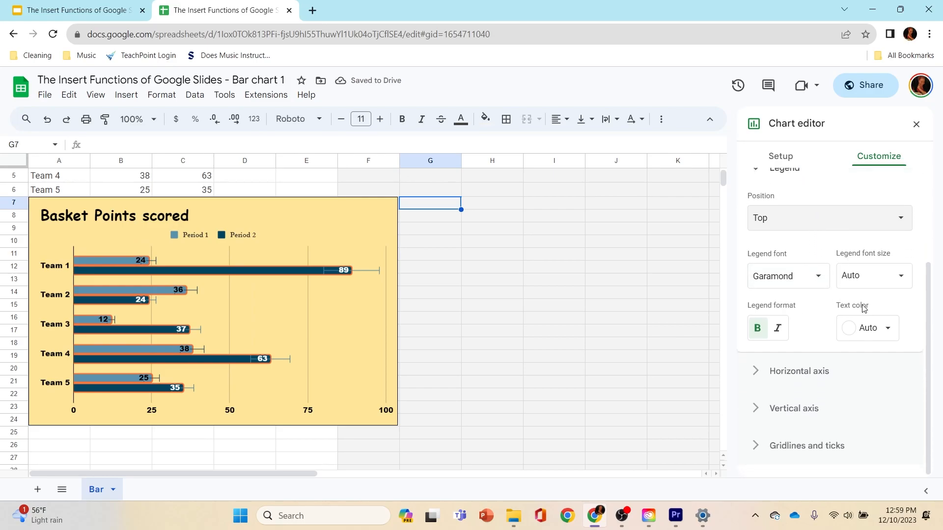
pyautogui.click(861, 332)
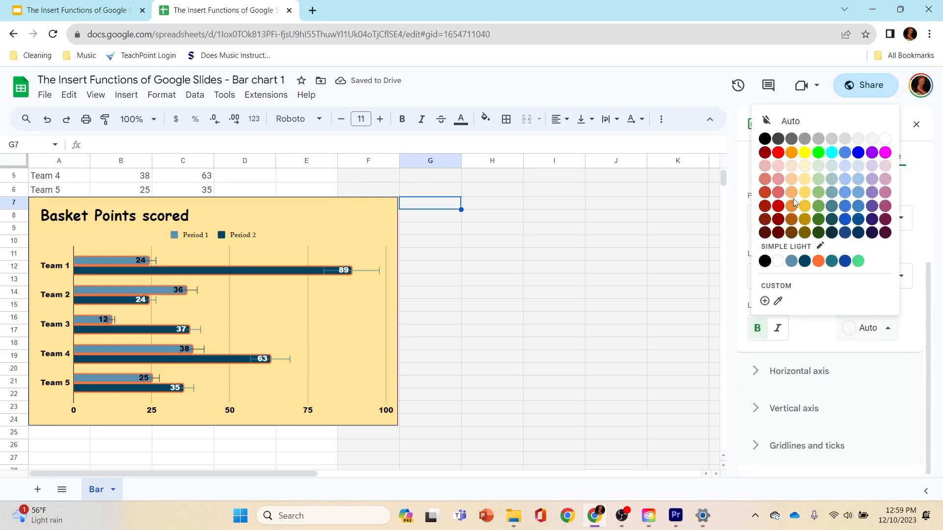
pyautogui.click(765, 139)
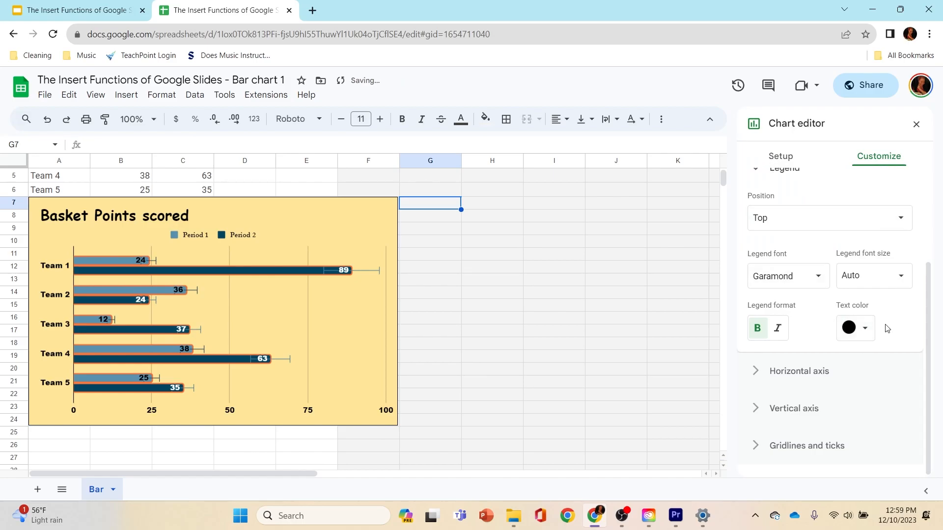
# Try blue, white, dark cyan and magenta for the legend text, and return the text color to black.
pyautogui.click(862, 329)
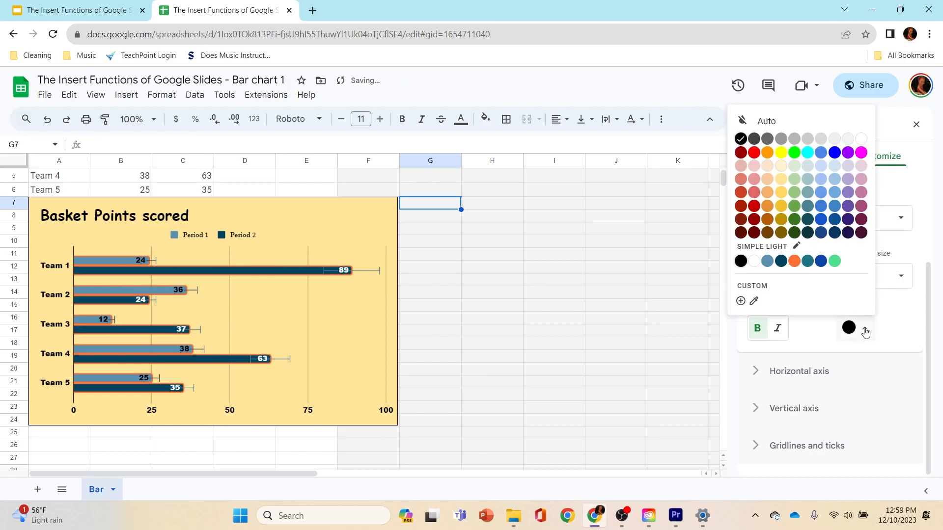
pyautogui.click(836, 155)
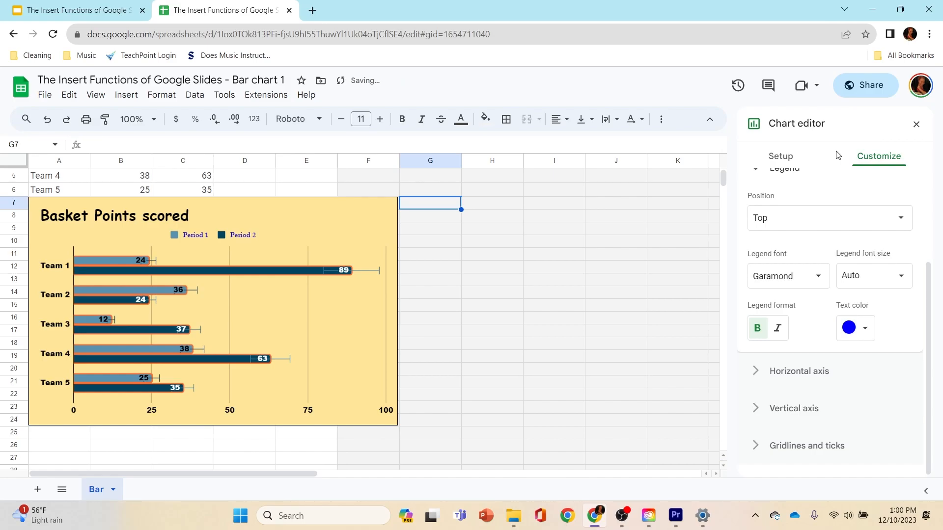
pyautogui.click(865, 329)
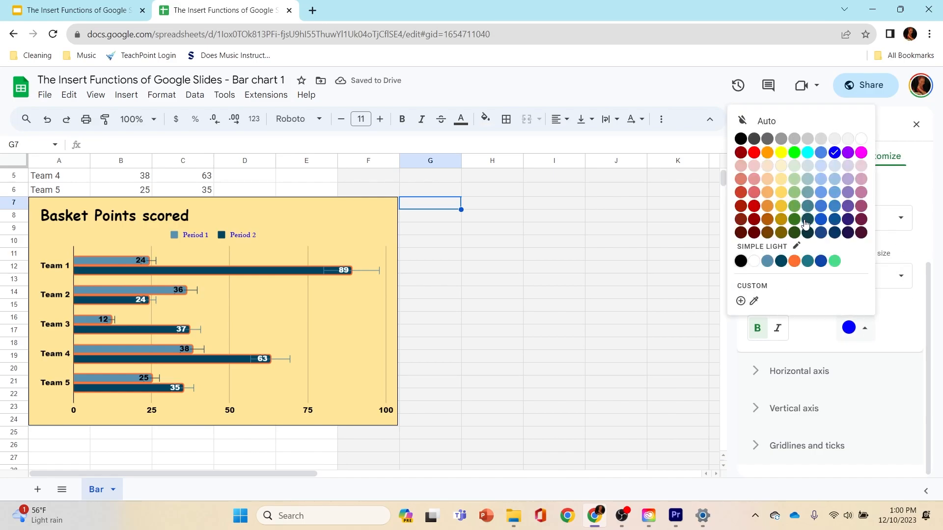
pyautogui.click(754, 261)
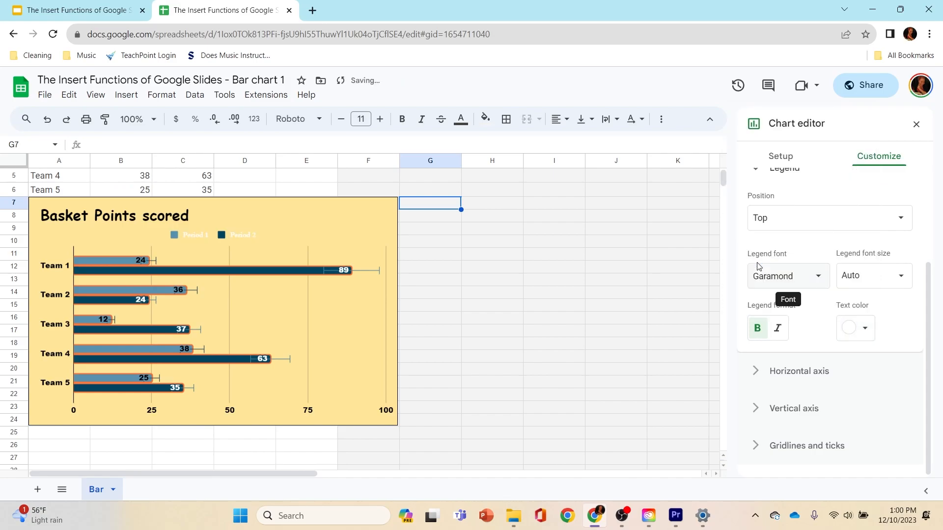
pyautogui.click(857, 326)
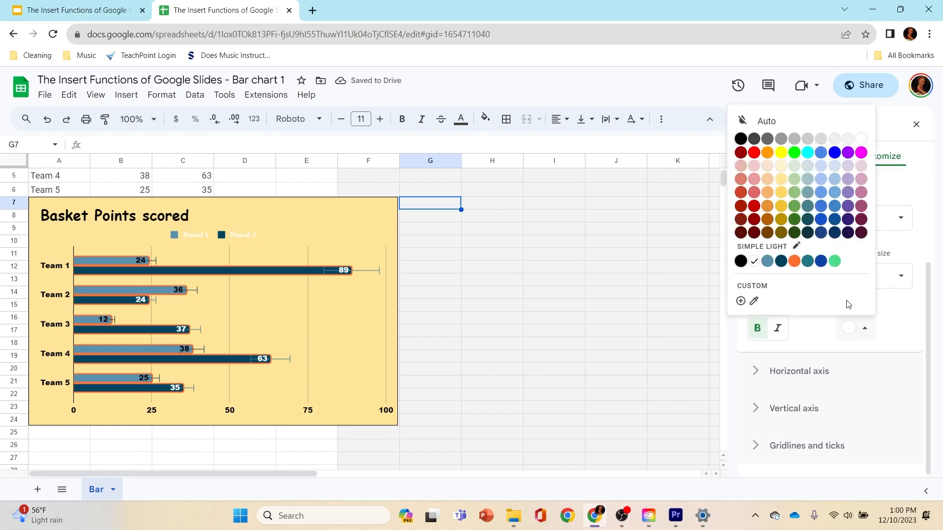
pyautogui.click(808, 232)
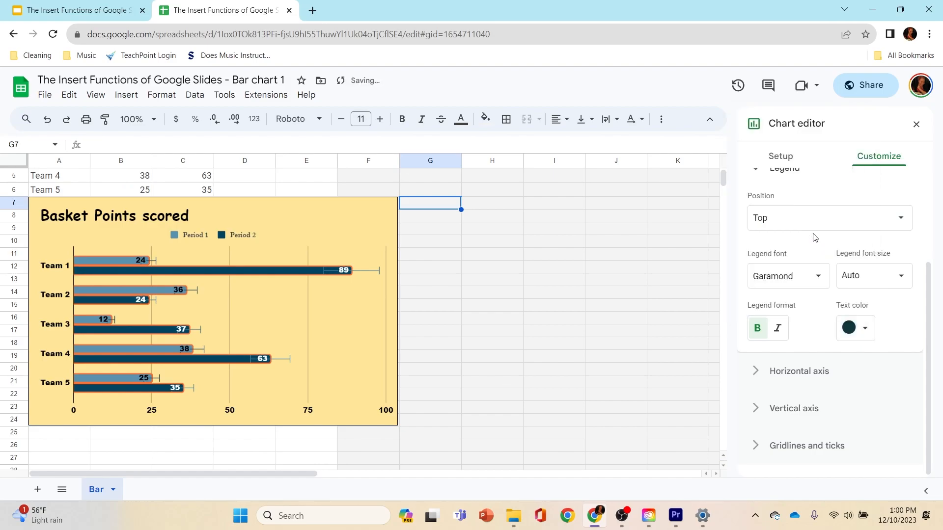
pyautogui.click(858, 328)
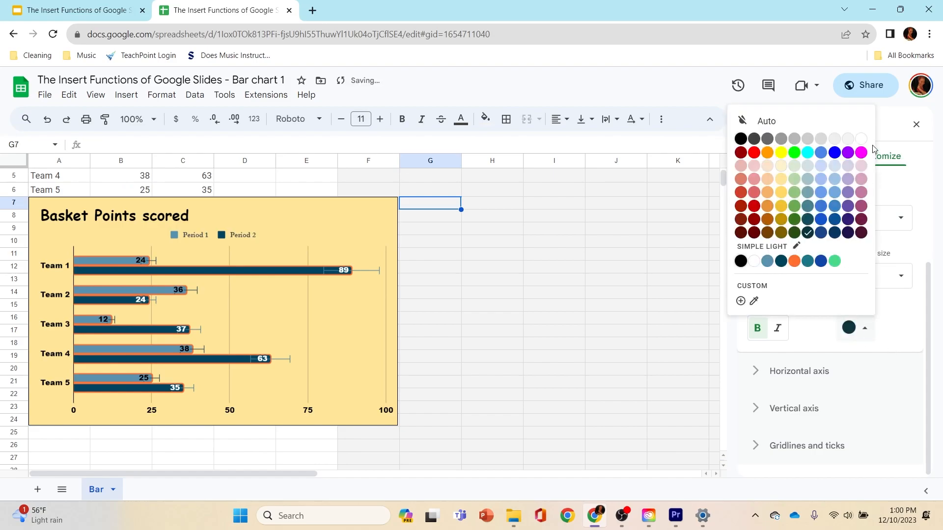
pyautogui.click(861, 153)
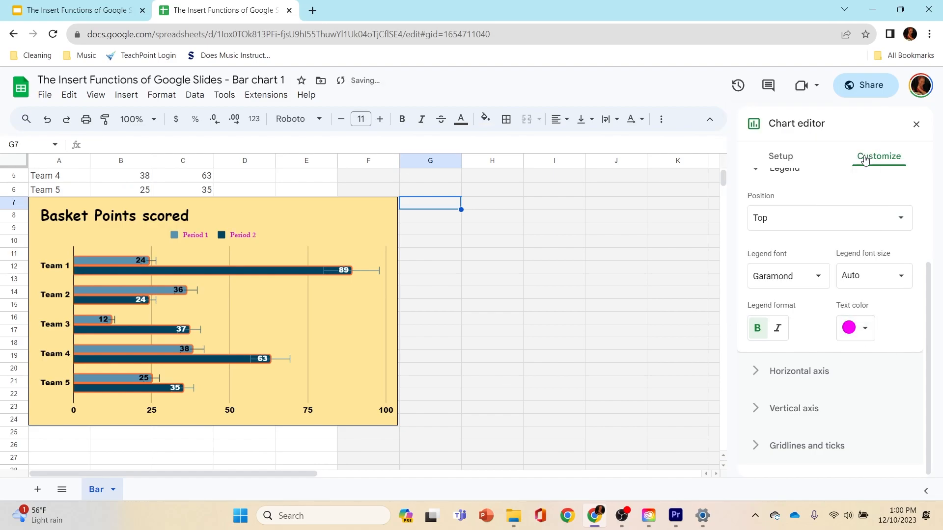
pyautogui.click(864, 328)
pyautogui.click(743, 137)
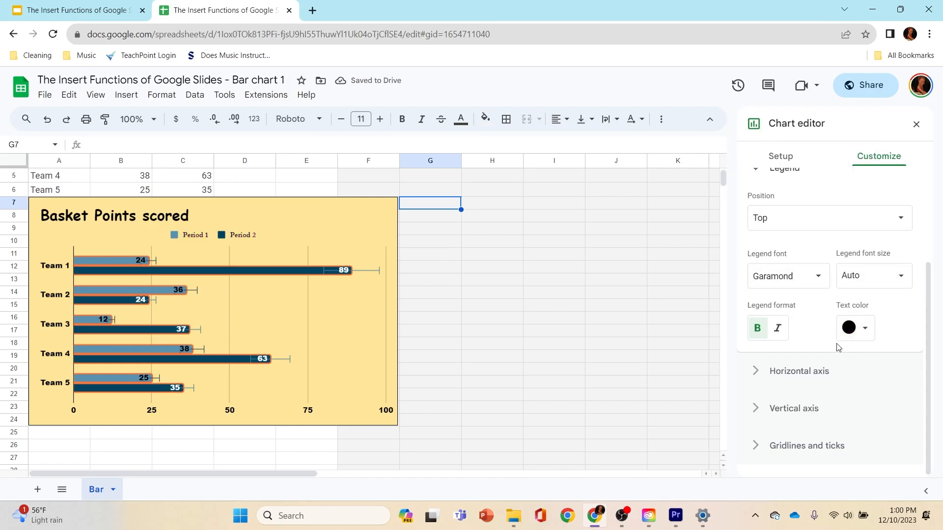
# Show the axis line on the chart's horizontal axis.
pyautogui.click(762, 173)
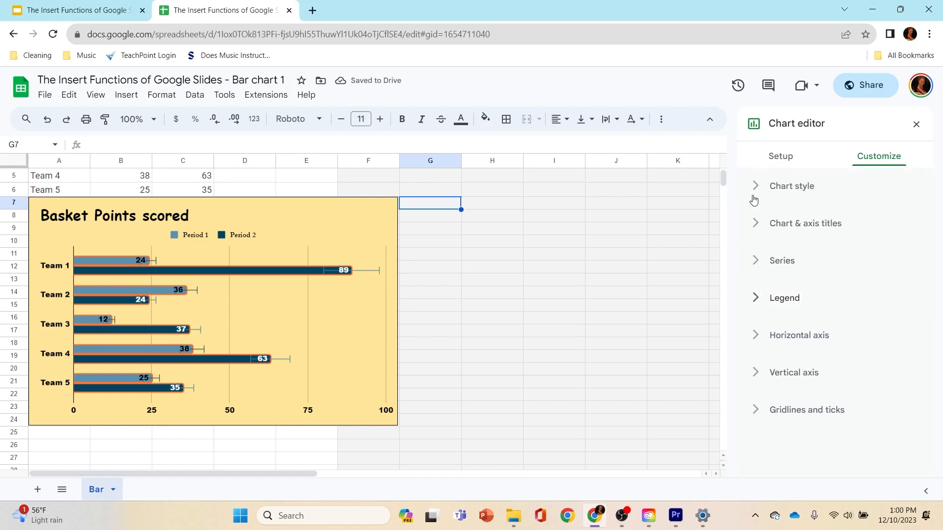
pyautogui.click(758, 336)
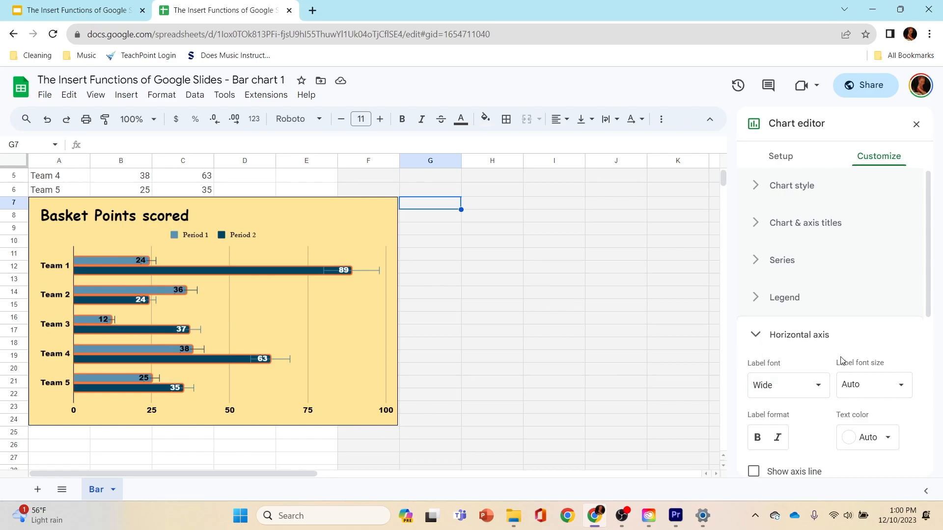
pyautogui.scroll(-3, 839, 362)
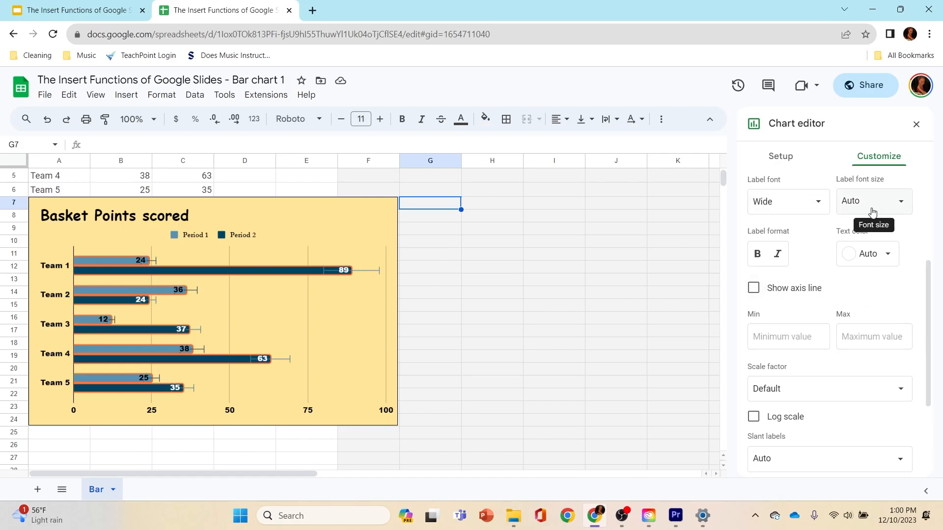
pyautogui.click(759, 293)
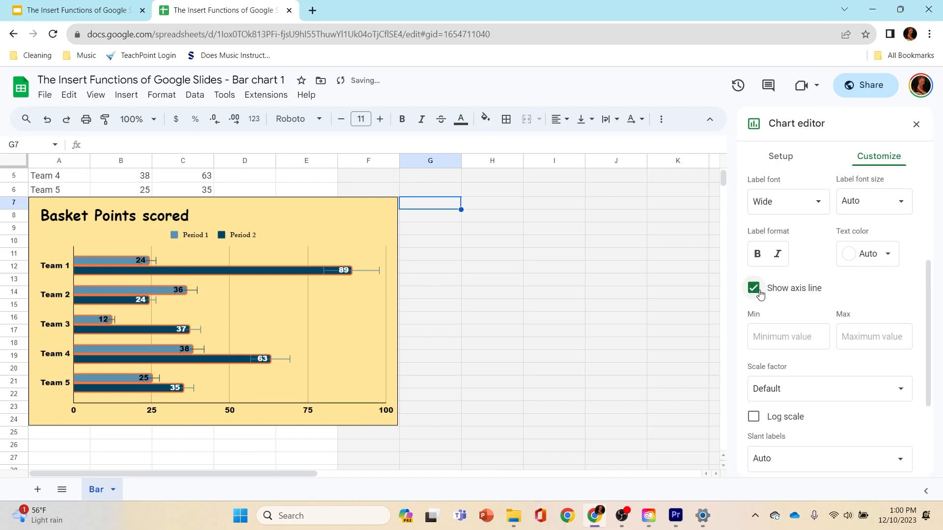
# Look through the horizontal axis scale factors, keeping Default, and try the log scale on that axis.
pyautogui.scroll(-1, 760, 294)
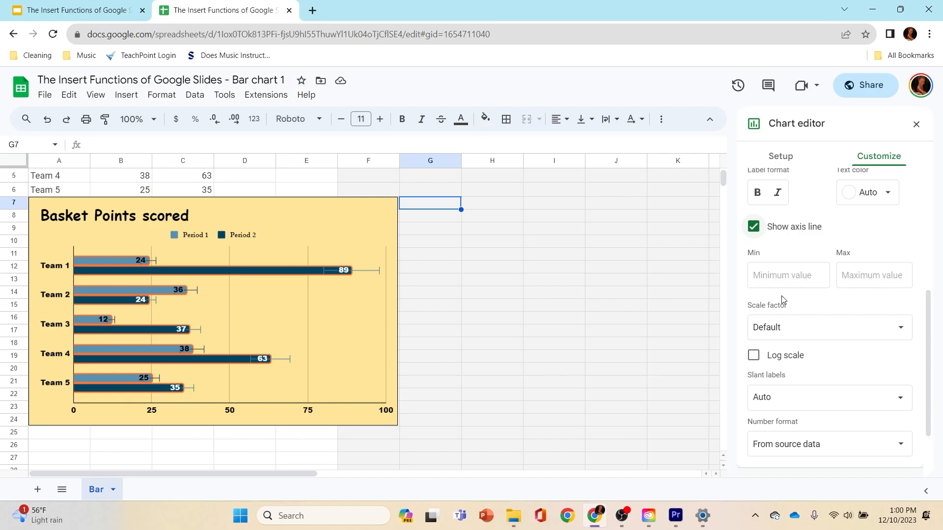
pyautogui.click(876, 278)
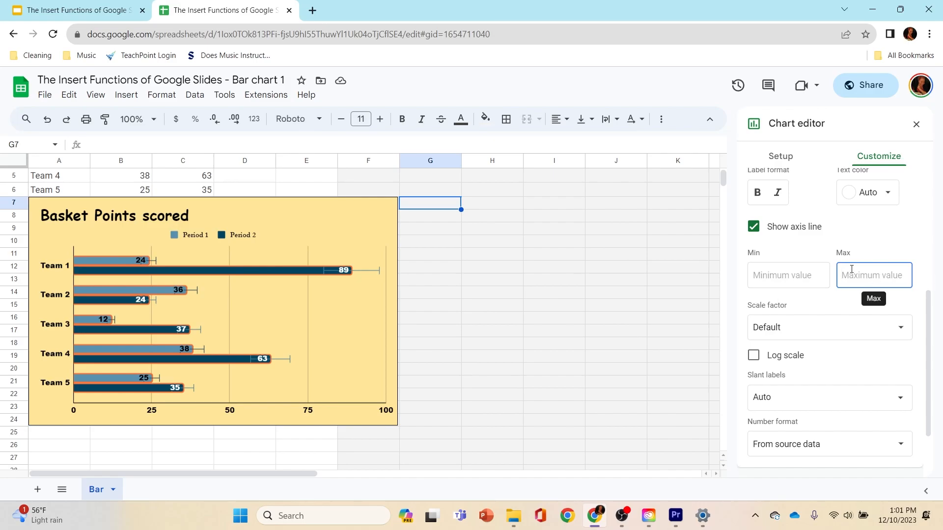
pyautogui.click(850, 332)
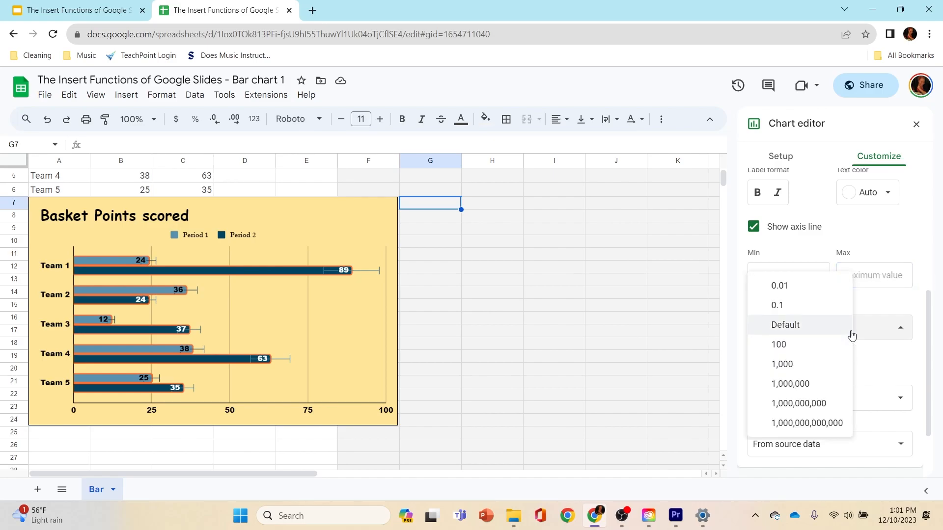
pyautogui.click(876, 359)
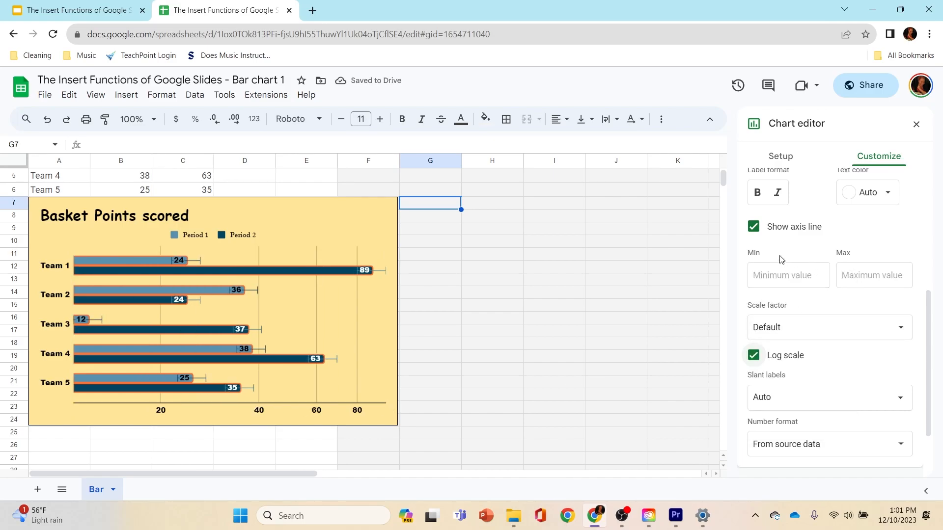
# Switch the horizontal axis line off and on again, and turn off the log scale.
pyautogui.click(755, 228)
pyautogui.click(754, 229)
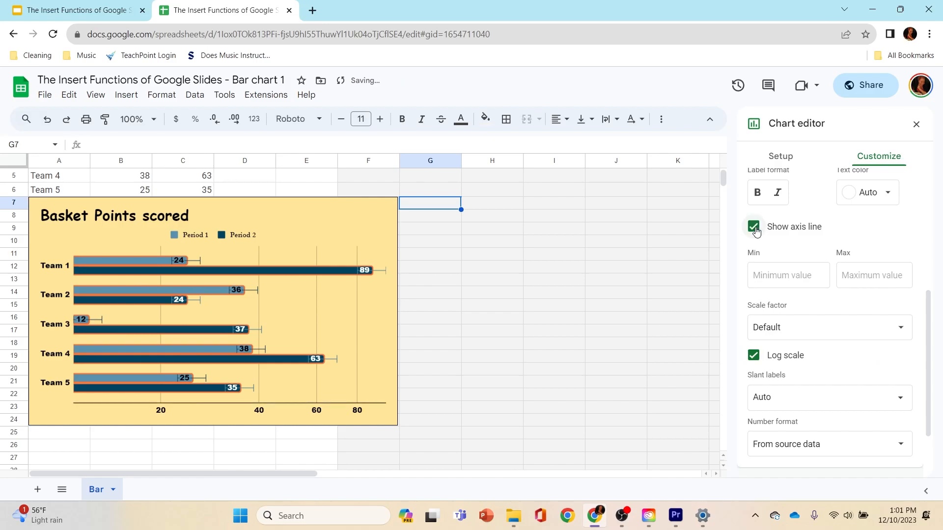
pyautogui.click(791, 279)
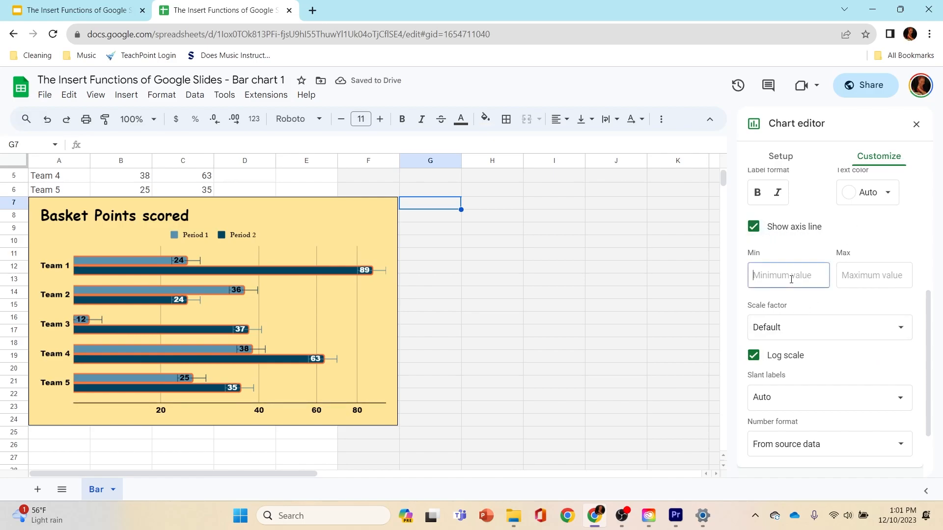
pyautogui.click(824, 325)
pyautogui.click(730, 343)
pyautogui.scroll(-2, 853, 364)
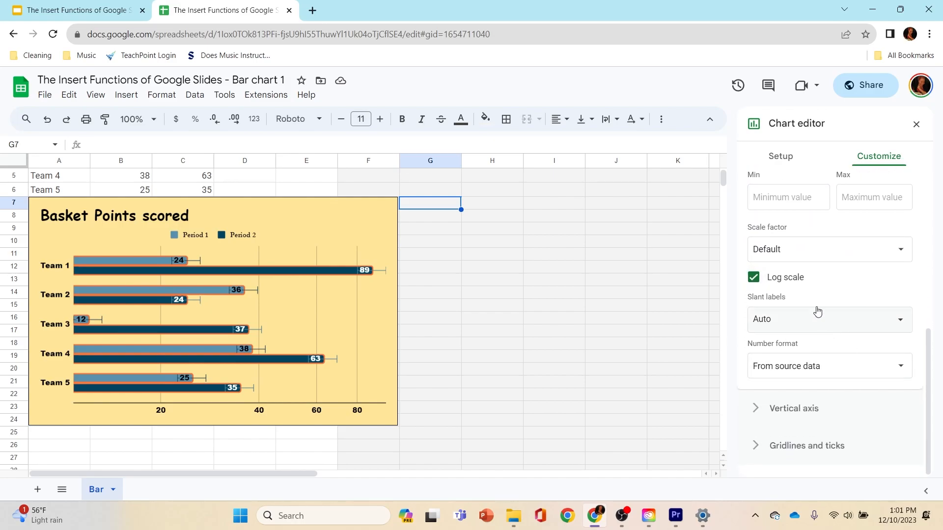
pyautogui.click(754, 283)
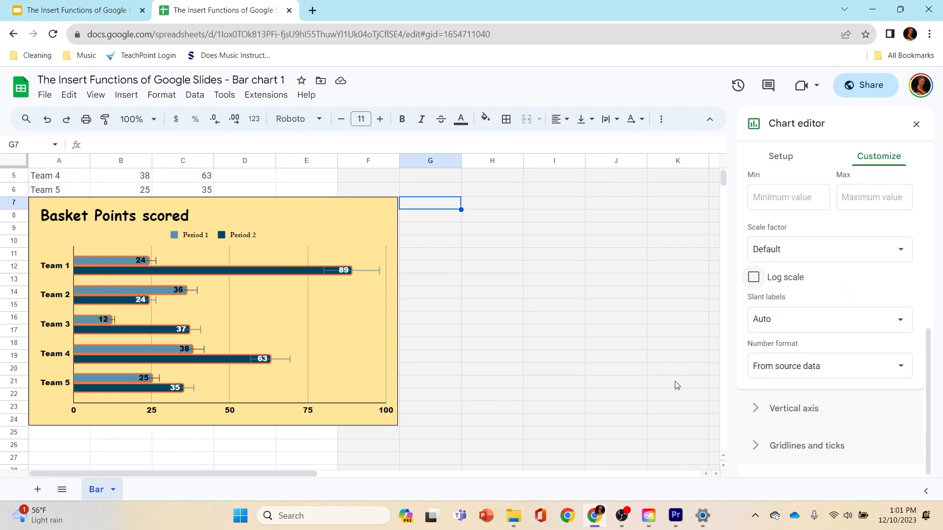
# Try 30°, 60° and 90° slants for the horizontal axis labels, return to Auto, and view the available number formats.
pyautogui.click(810, 330)
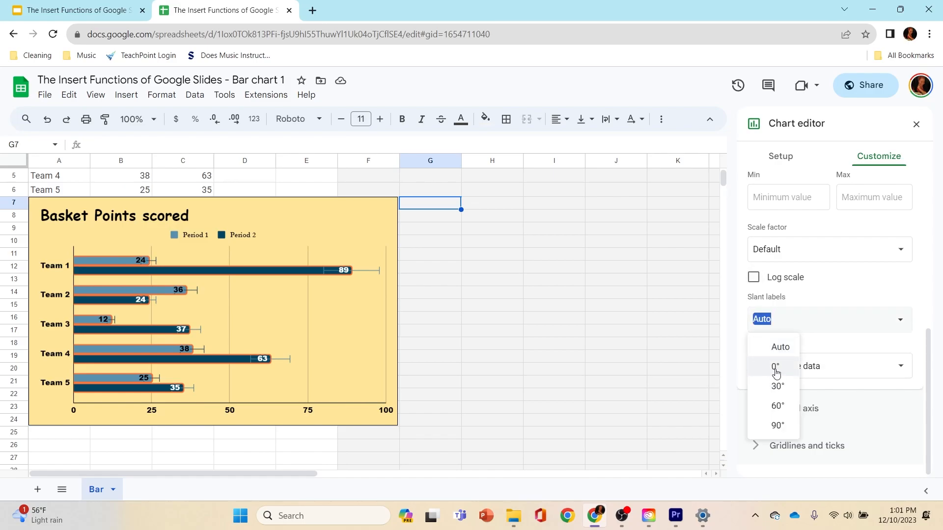
pyautogui.click(777, 386)
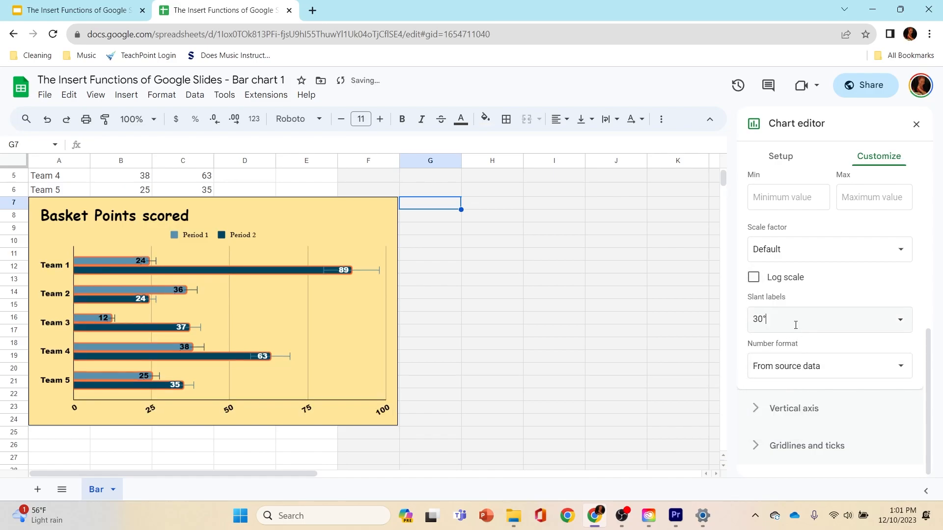
pyautogui.click(900, 319)
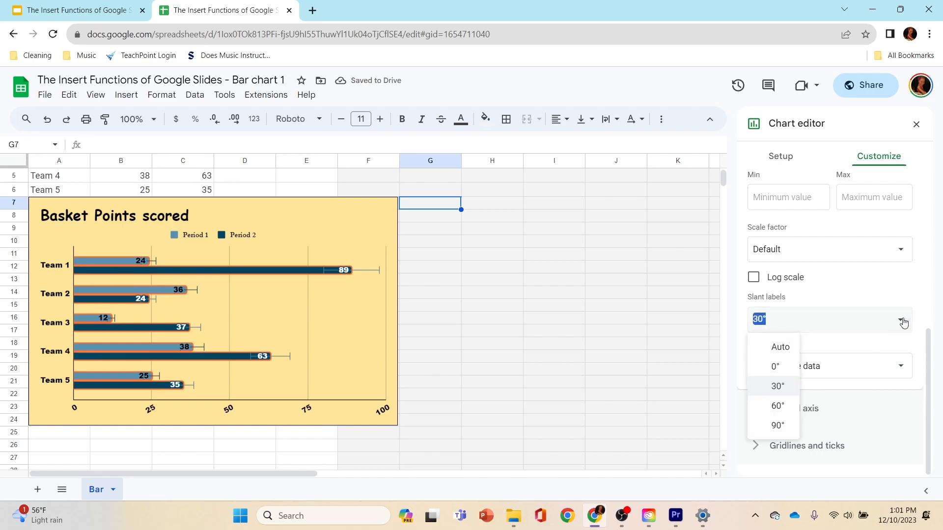
pyautogui.click(784, 405)
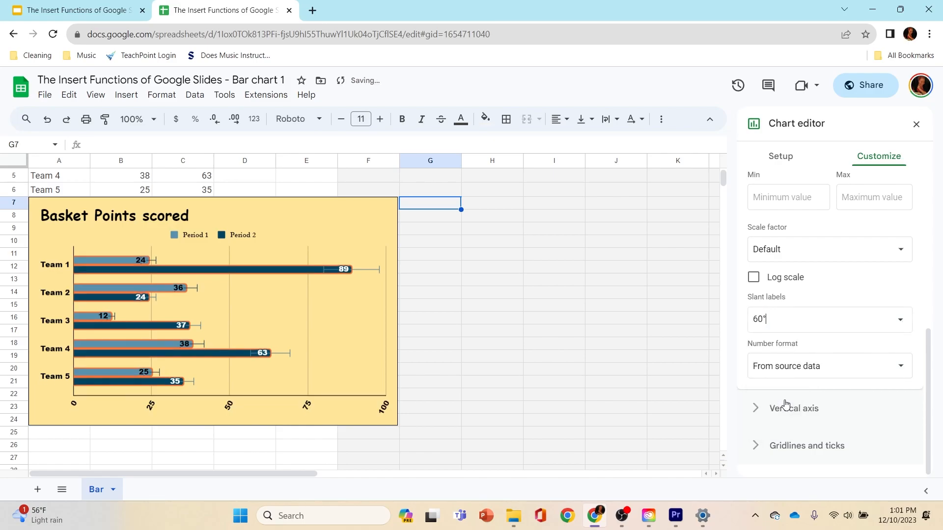
pyautogui.click(900, 320)
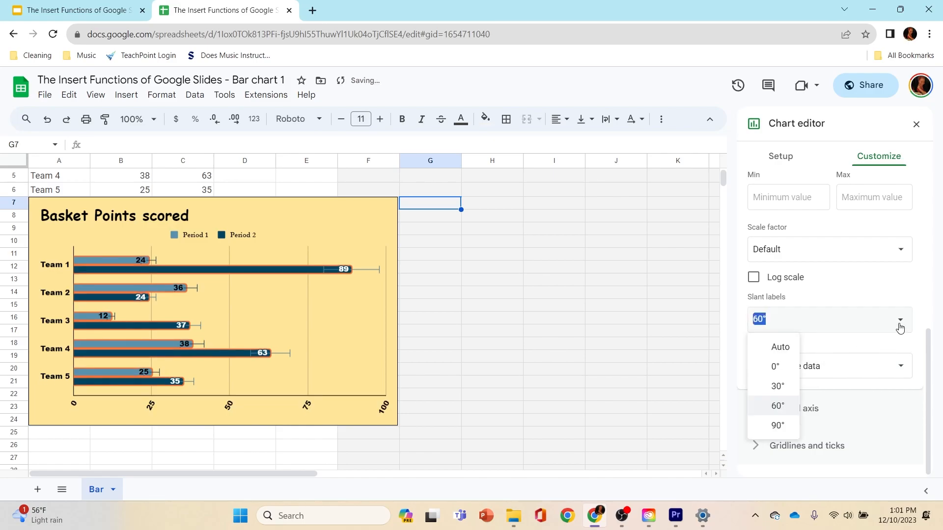
pyautogui.click(777, 425)
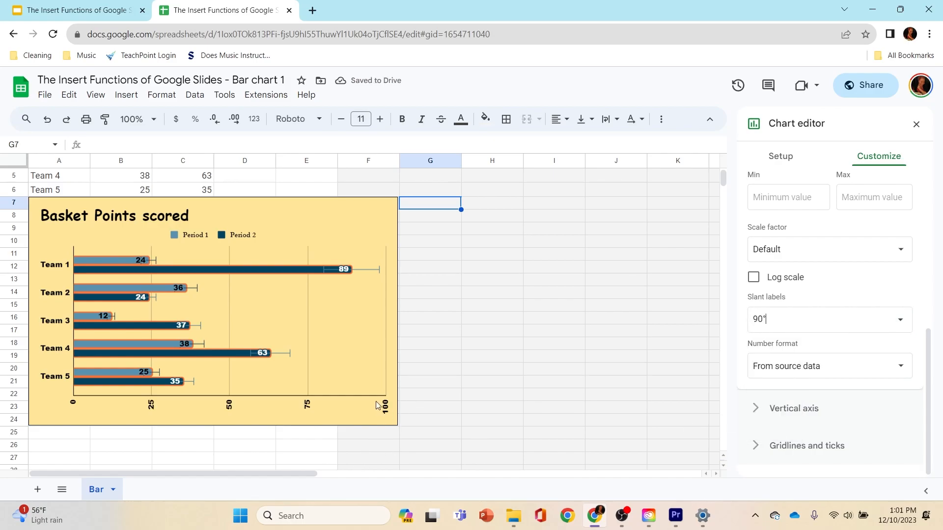
pyautogui.click(905, 326)
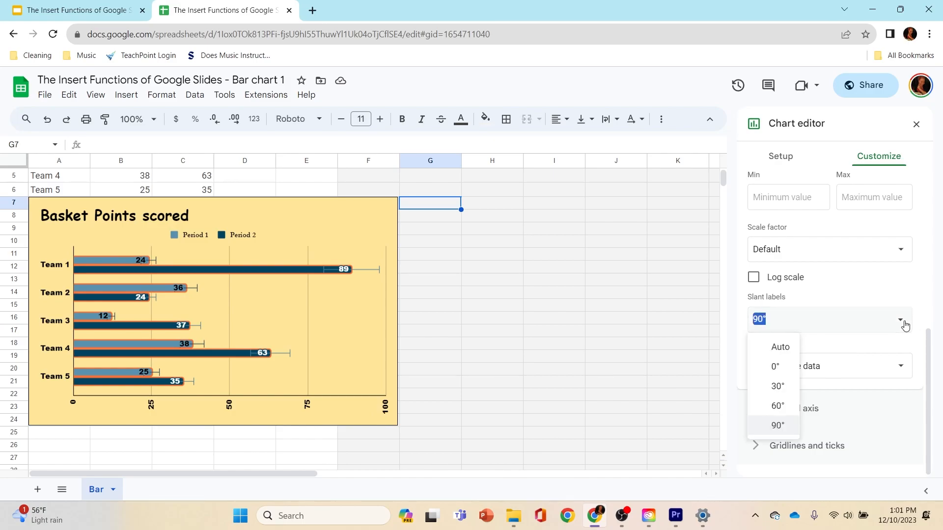
pyautogui.click(775, 352)
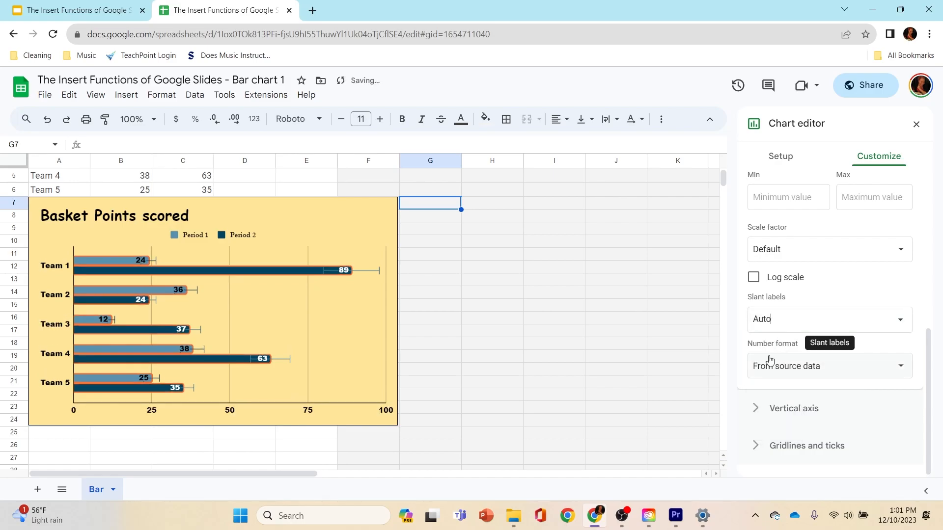
pyautogui.click(755, 376)
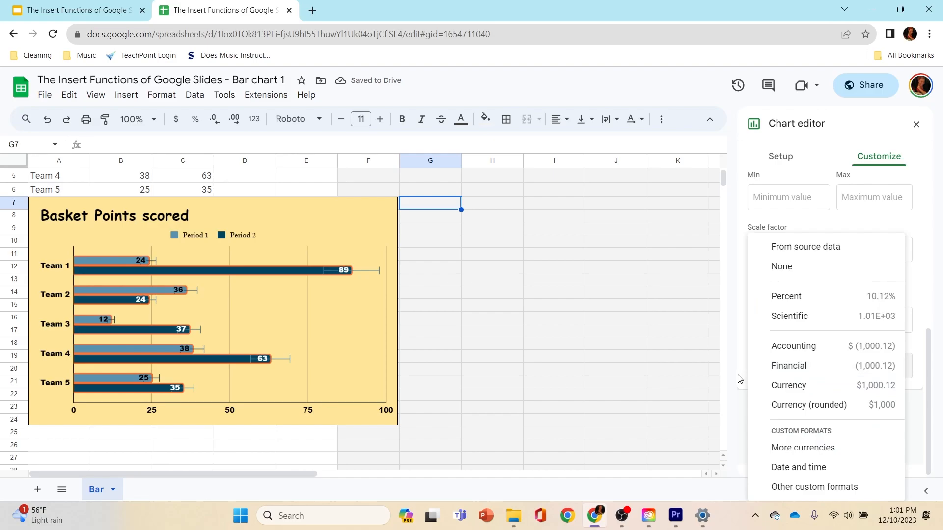
pyautogui.click(737, 379)
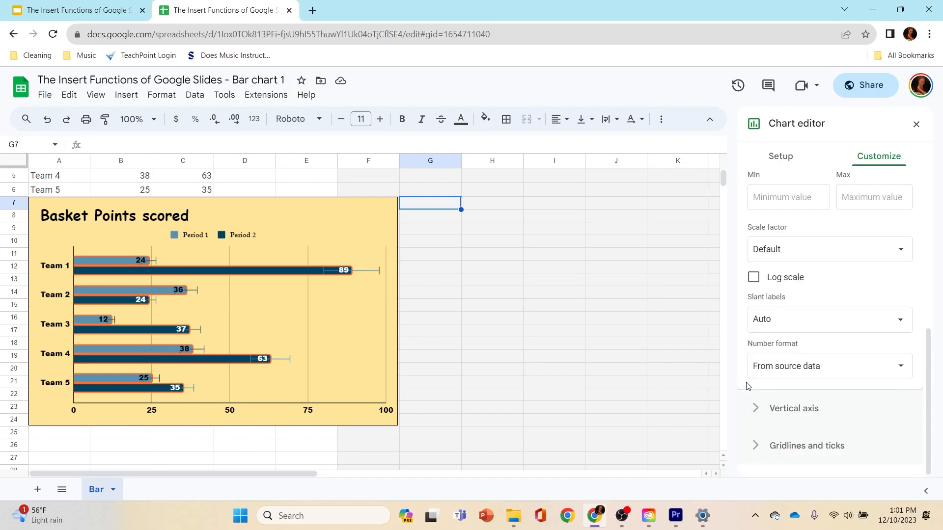
# Try reversing the order of the chart's vertical axis and switch it back.
pyautogui.click(754, 414)
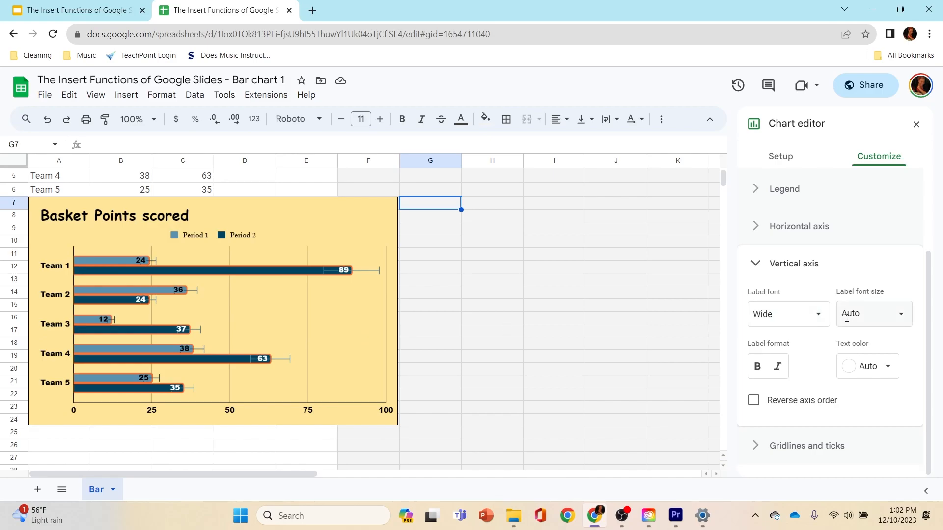
pyautogui.click(758, 403)
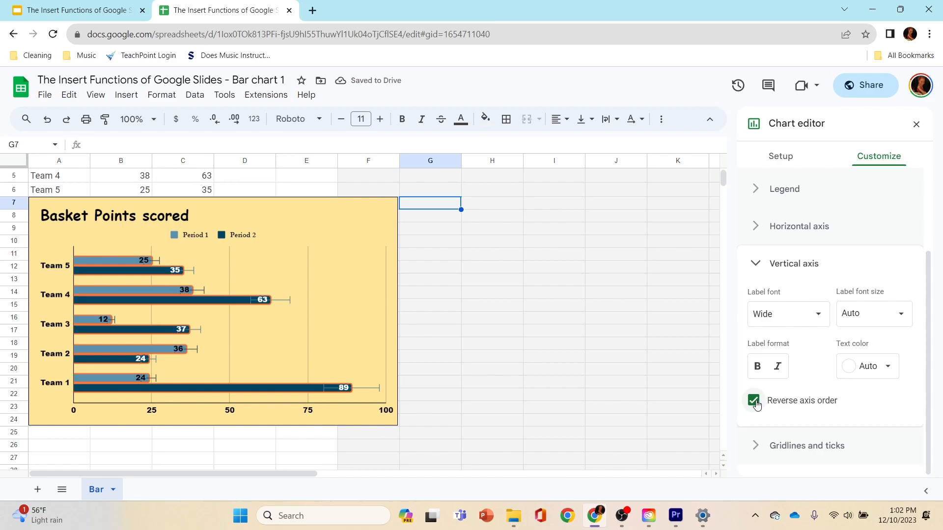
pyautogui.click(755, 402)
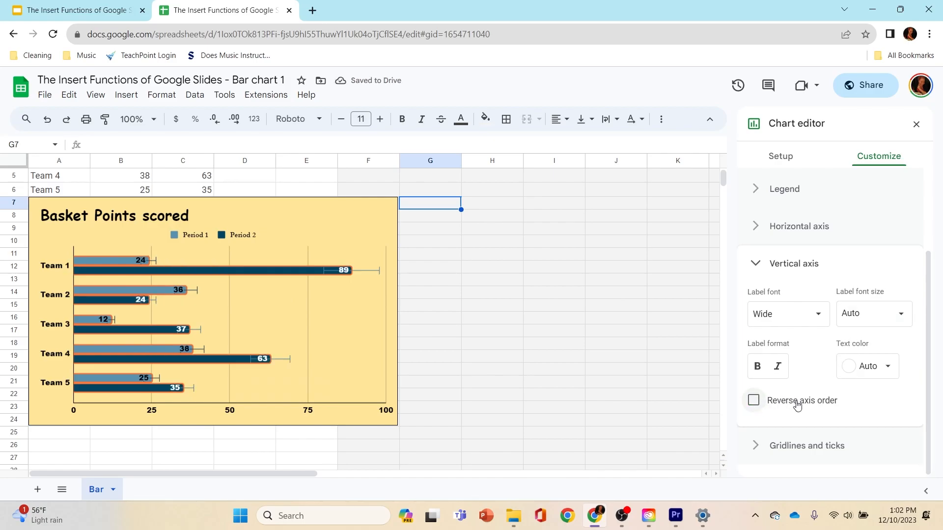
# Turn on major ticks for the chart's vertical axis.
pyautogui.click(754, 450)
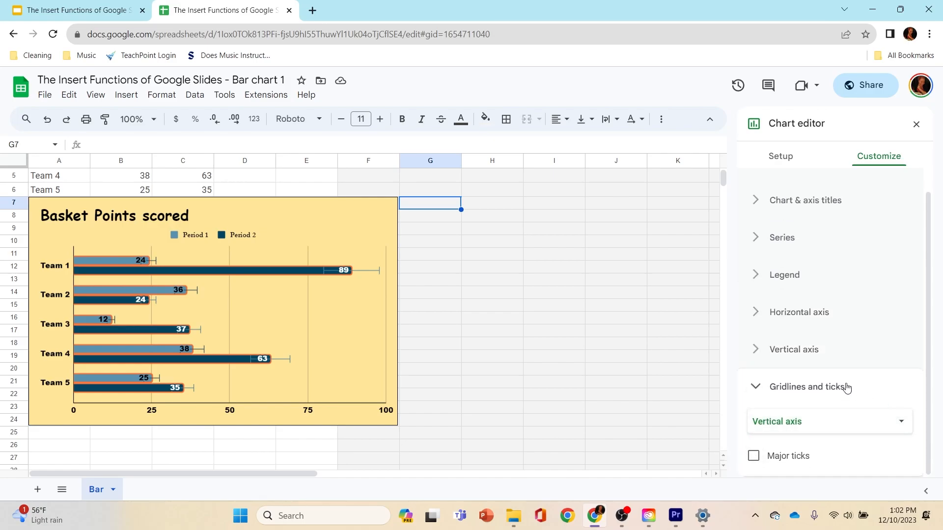
pyautogui.click(754, 456)
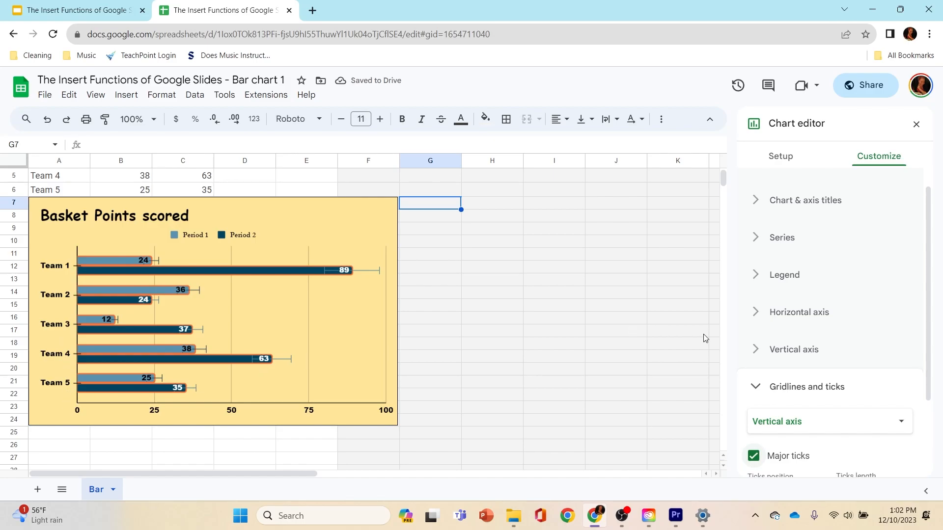
pyautogui.scroll(-1, 932, 332)
pyautogui.scroll(-1, 931, 332)
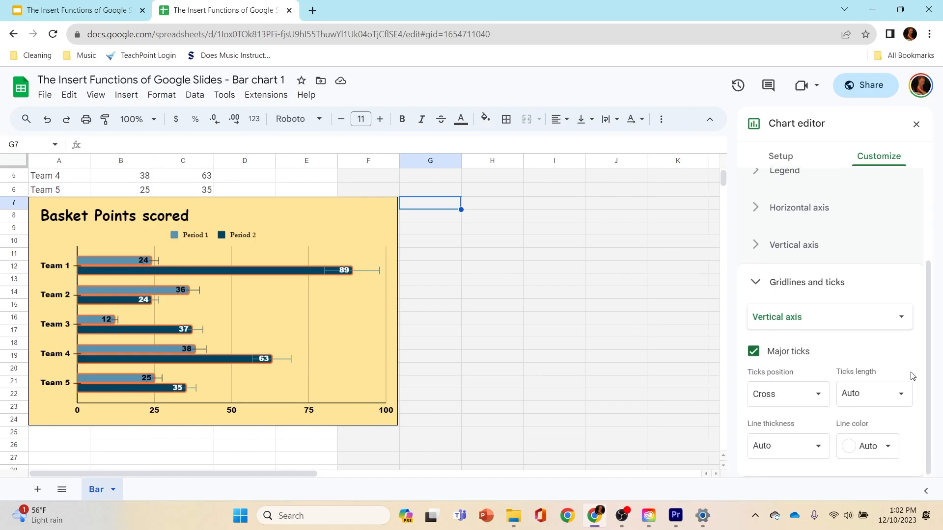
# Try the Inside and Outside positions for the vertical axis ticks, and return to Cross.
pyautogui.click(811, 392)
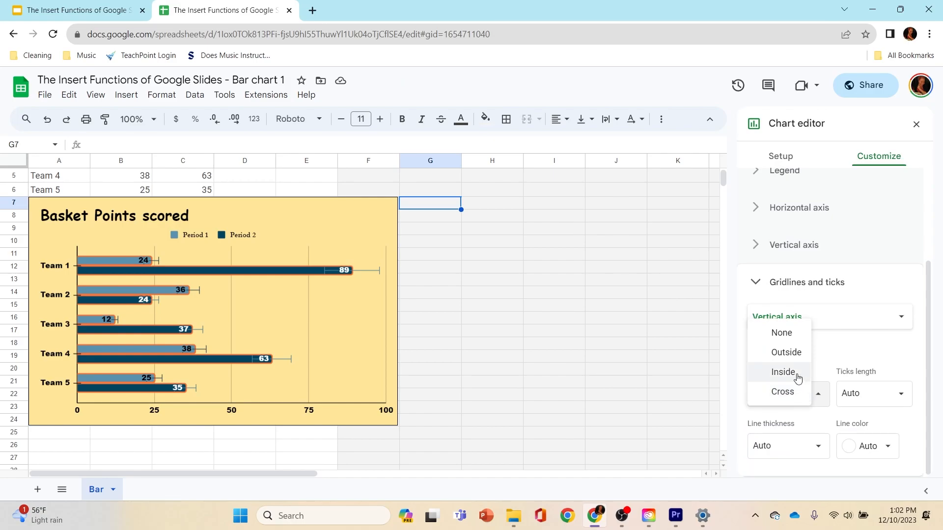
pyautogui.click(797, 378)
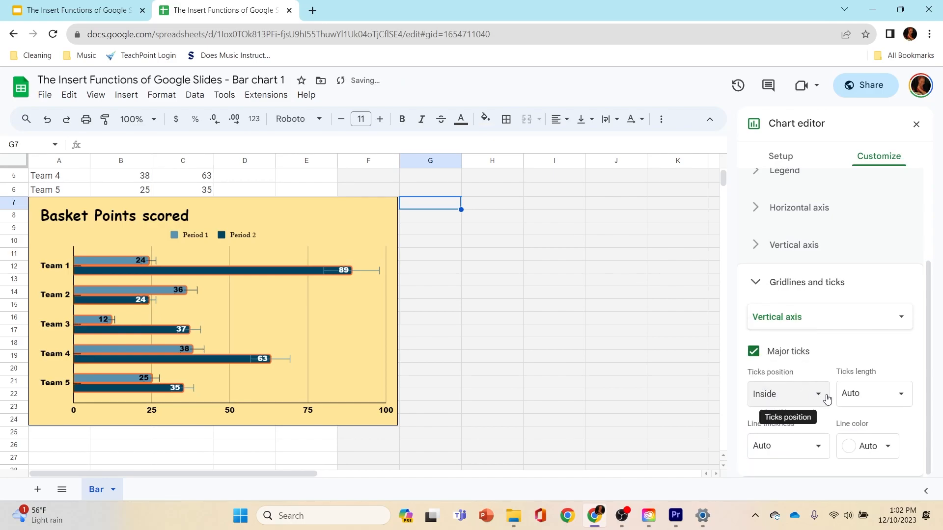
pyautogui.click(820, 393)
pyautogui.click(807, 384)
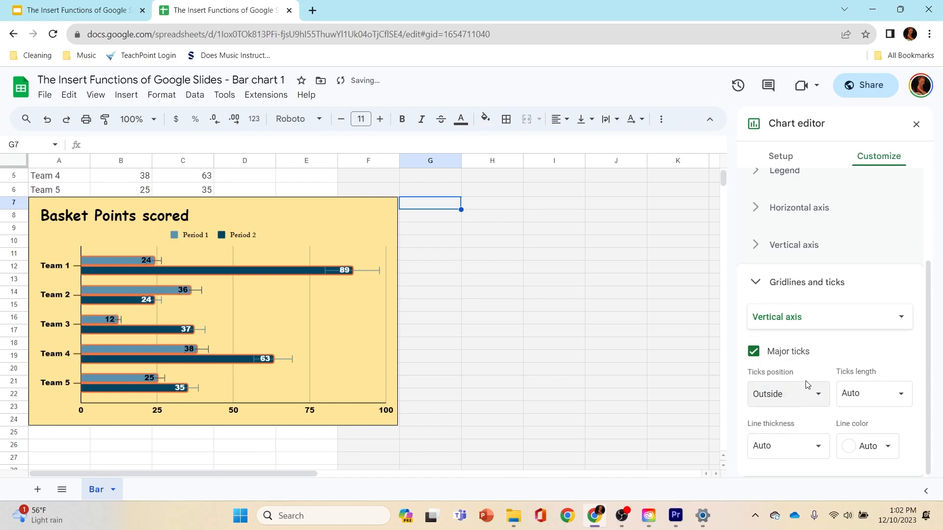
pyautogui.click(822, 395)
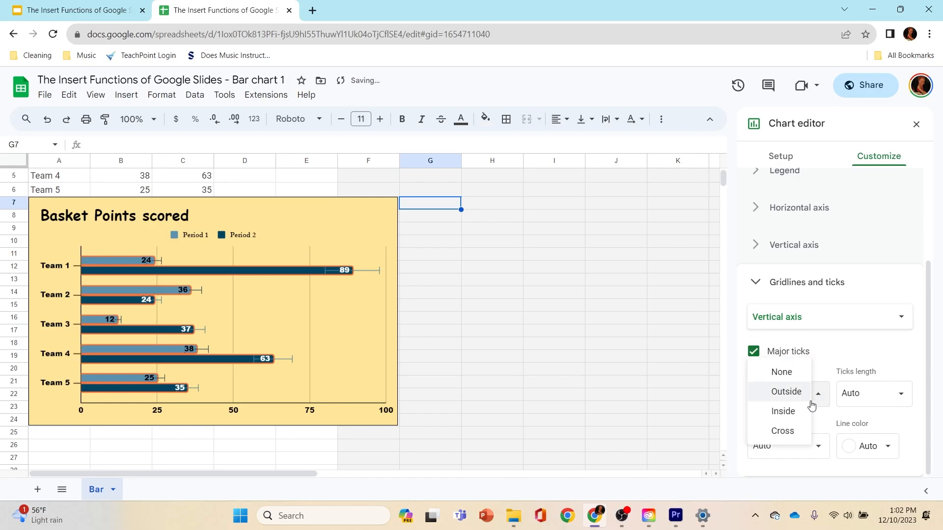
pyautogui.click(788, 430)
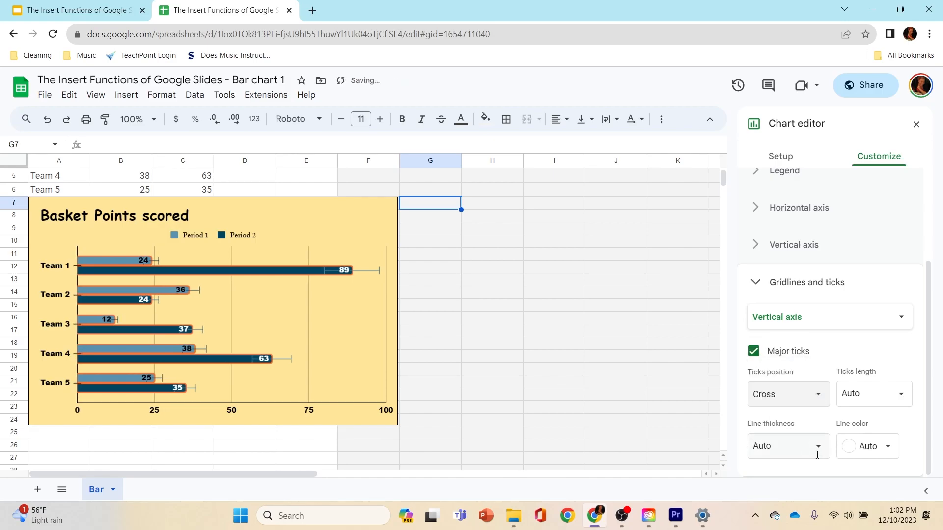
# Try a 6px length for the vertical axis ticks, then set their length to 24px and line thickness to 4px.
pyautogui.click(900, 397)
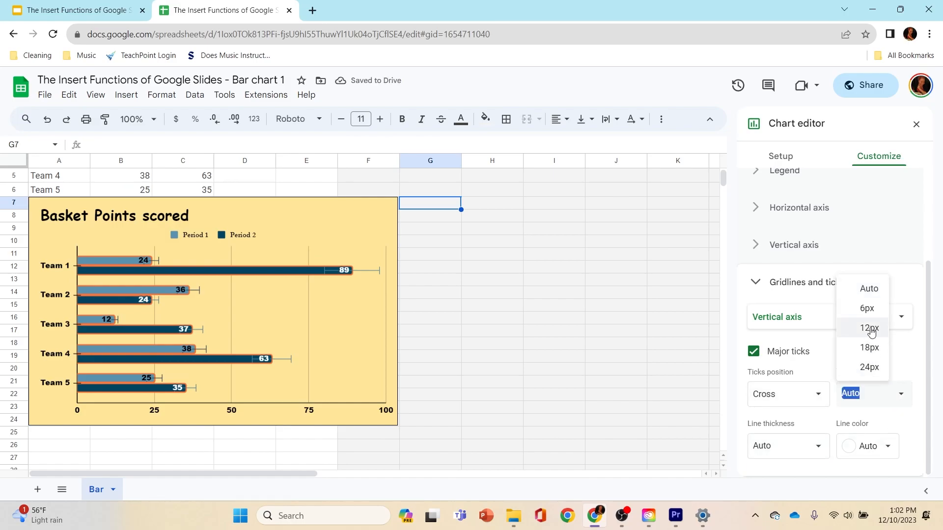
pyautogui.click(868, 311)
pyautogui.click(903, 400)
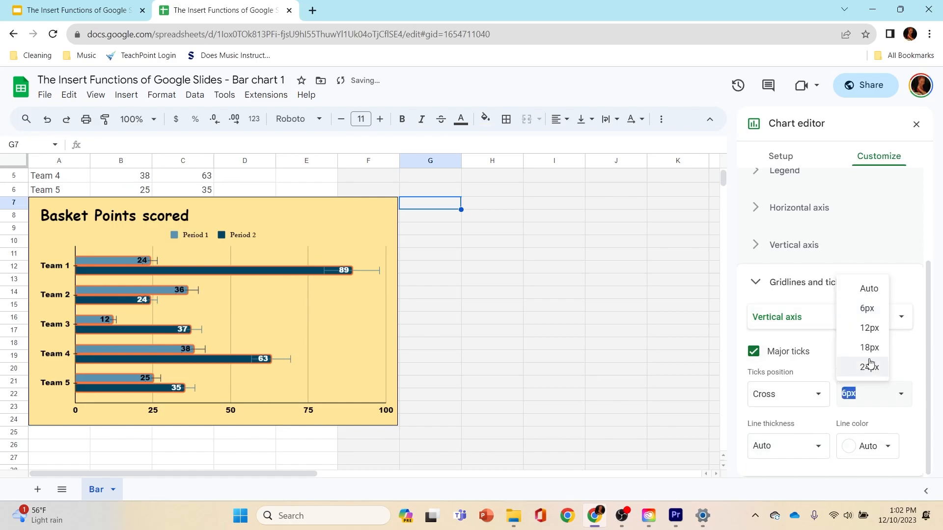
pyautogui.click(867, 366)
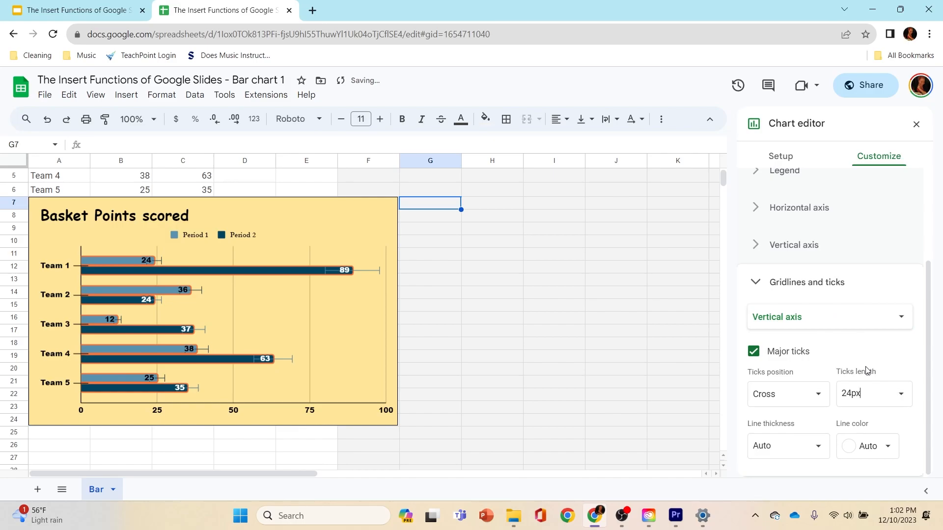
pyautogui.click(816, 448)
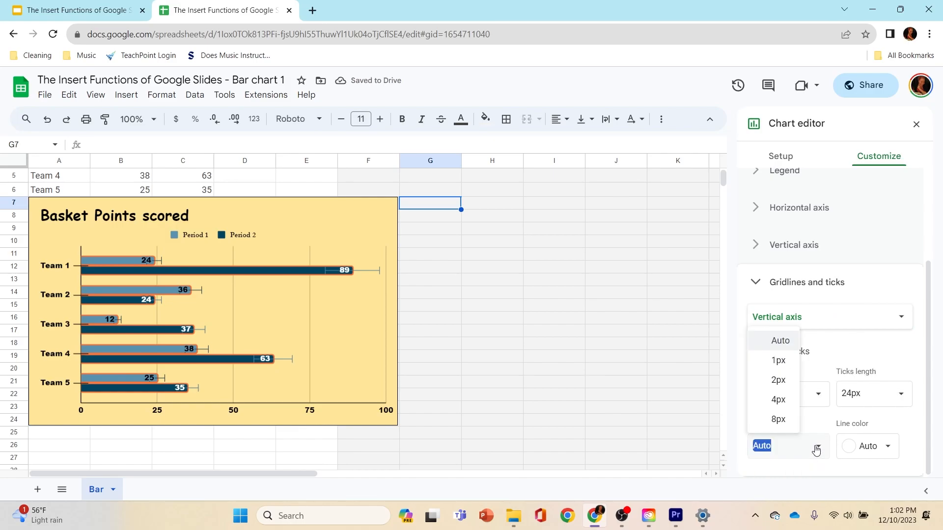
pyautogui.click(780, 400)
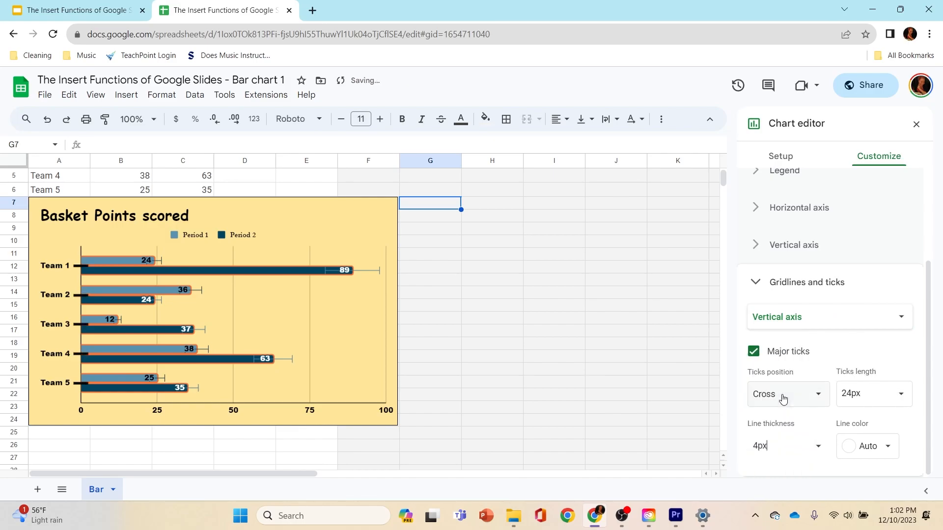
# Try orange and magenta for the vertical axis ticks, then set their line color to black.
pyautogui.click(884, 448)
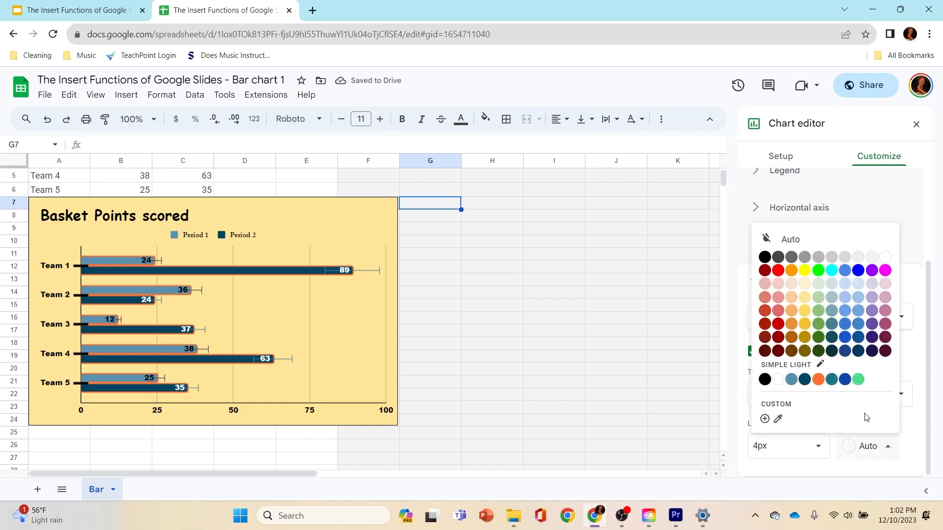
pyautogui.click(817, 379)
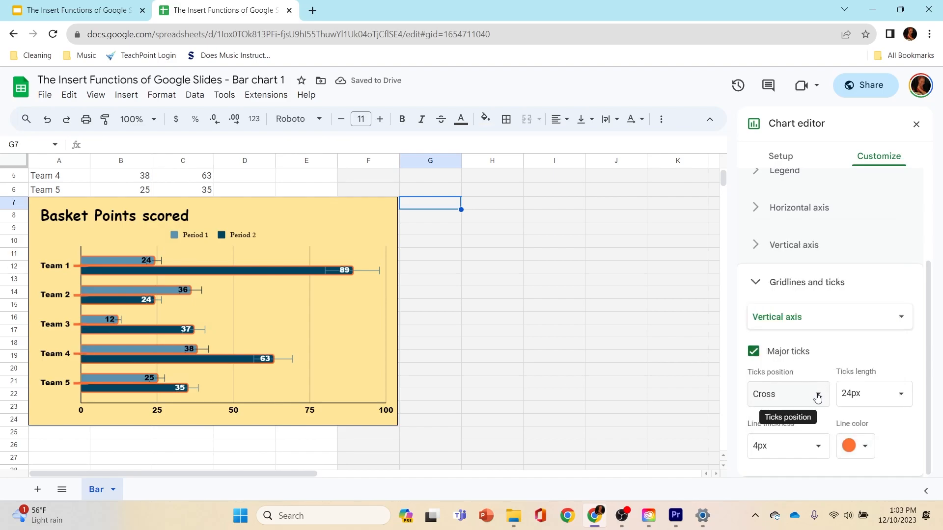
pyautogui.click(865, 447)
pyautogui.click(860, 270)
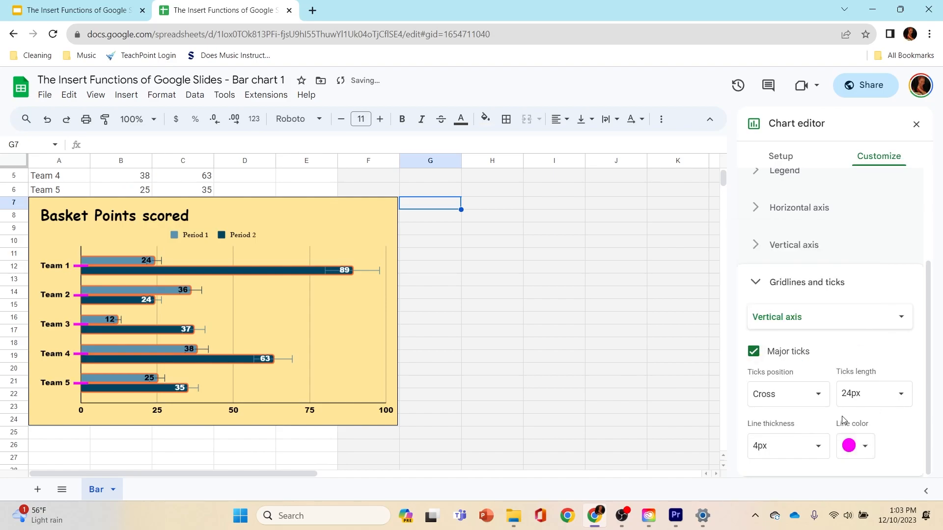
pyautogui.click(868, 448)
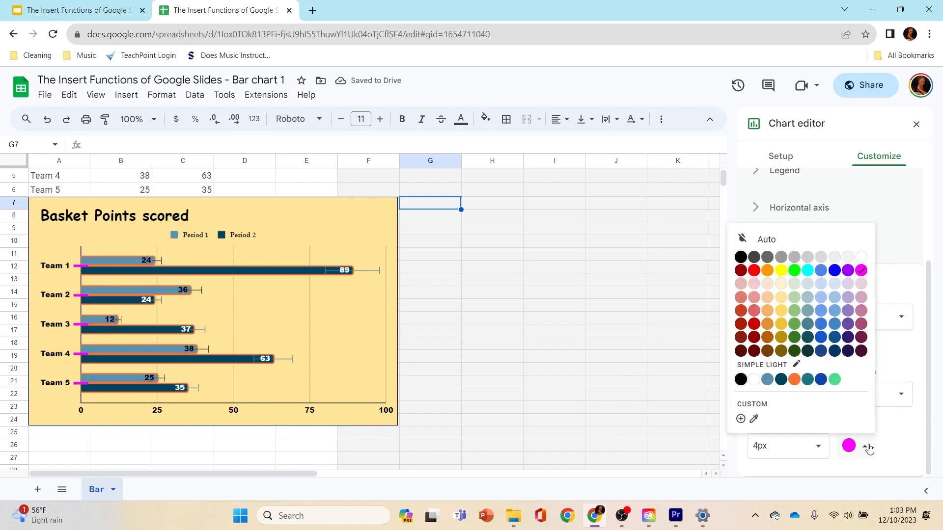
pyautogui.click(741, 258)
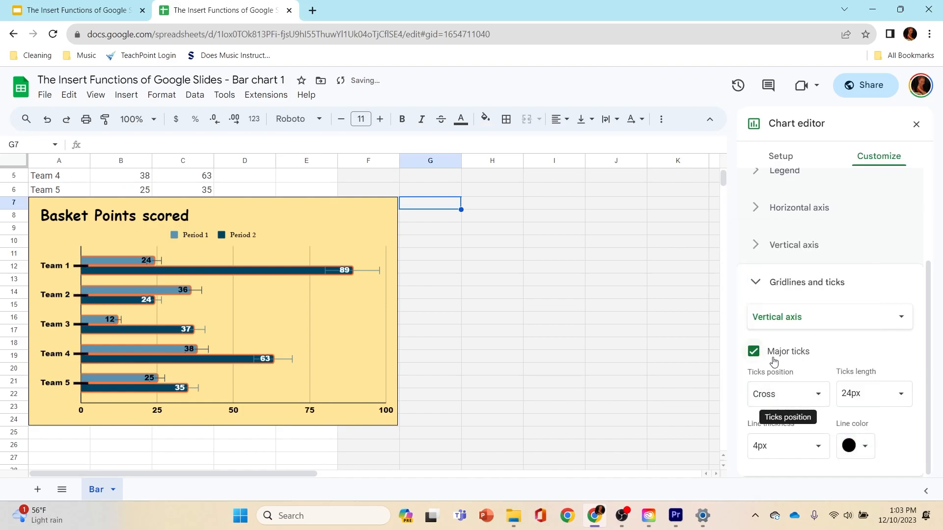
pyautogui.click(755, 282)
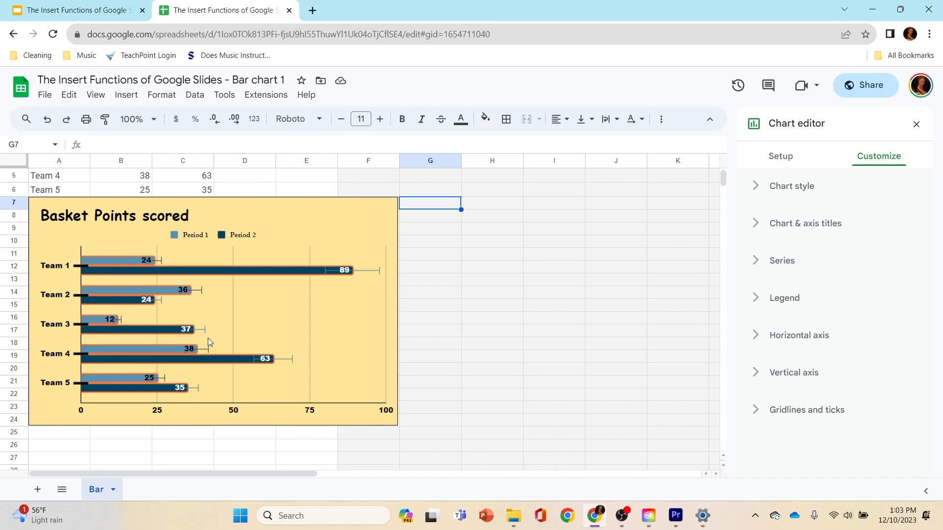
# Select the team labels on the chart and review the vertical axis customization options.
pyautogui.click(56, 385)
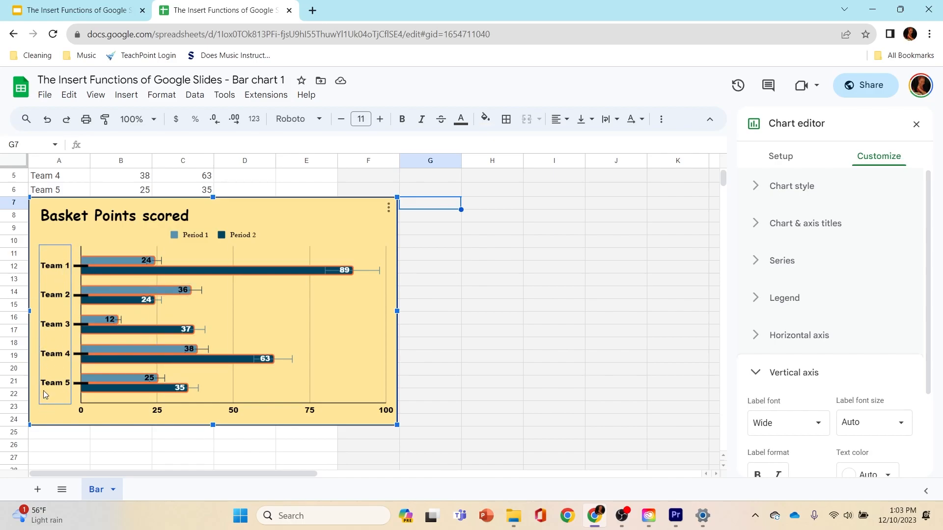
pyautogui.scroll(1, 148, 393)
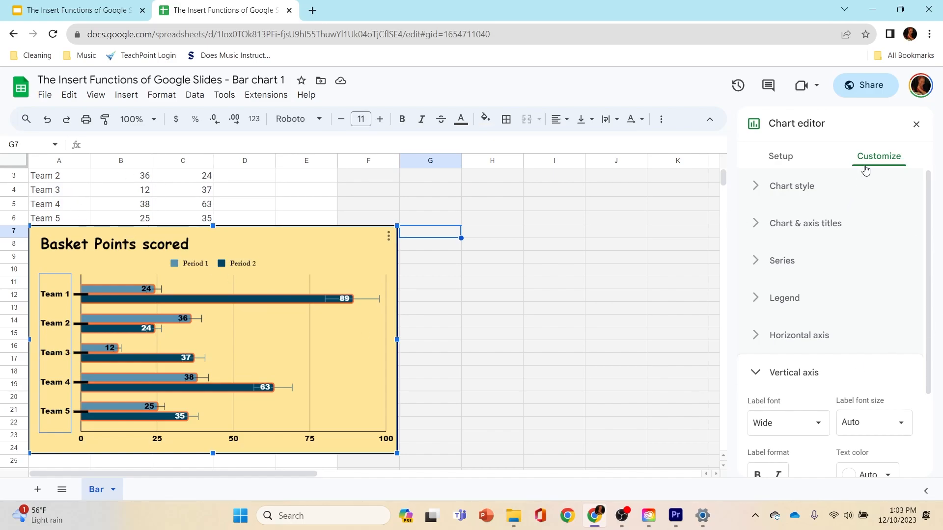
pyautogui.scroll(-1, 856, 258)
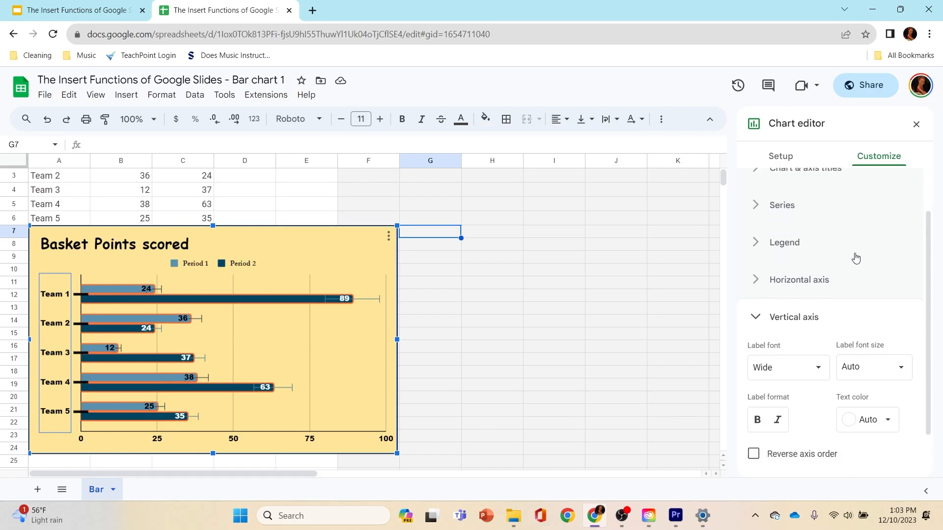
pyautogui.scroll(-1, 855, 258)
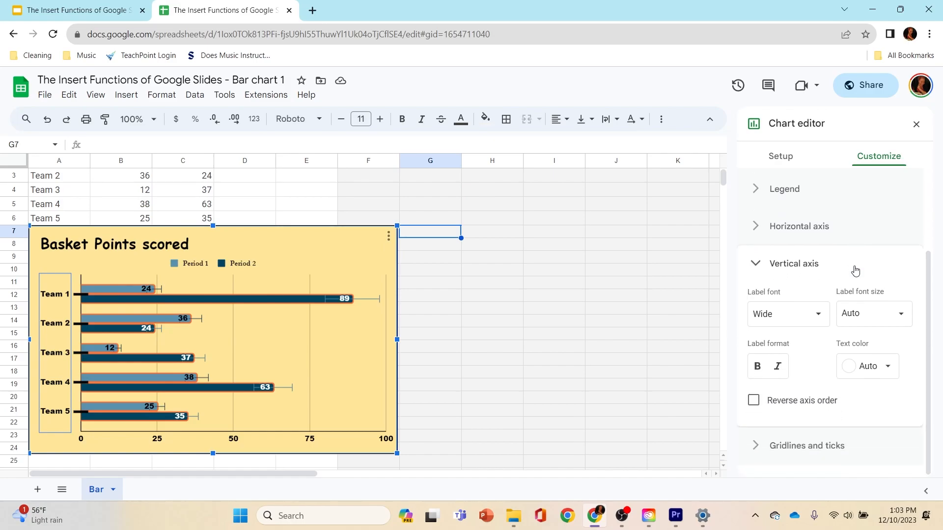
pyautogui.click(763, 270)
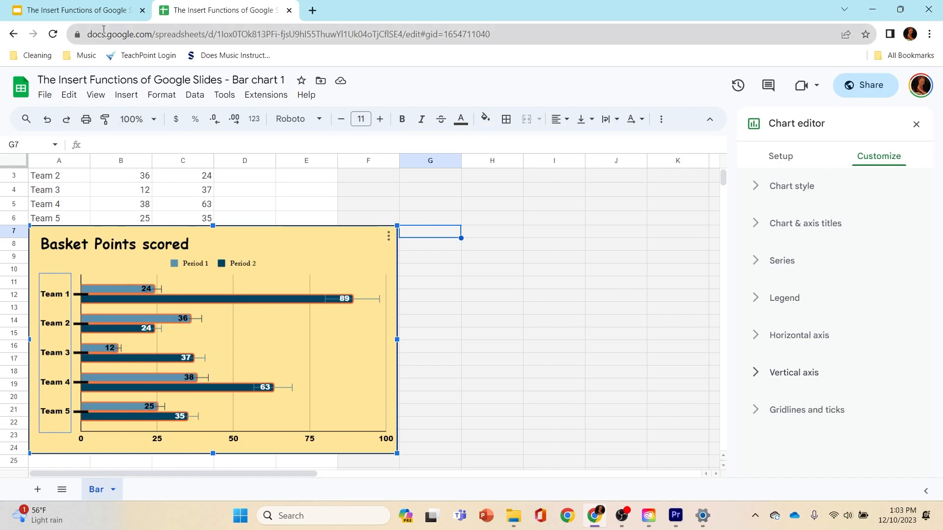
# Switch to the Google Slides presentation, update the linked bar chart on slide 4 and select it.
pyautogui.click(104, 12)
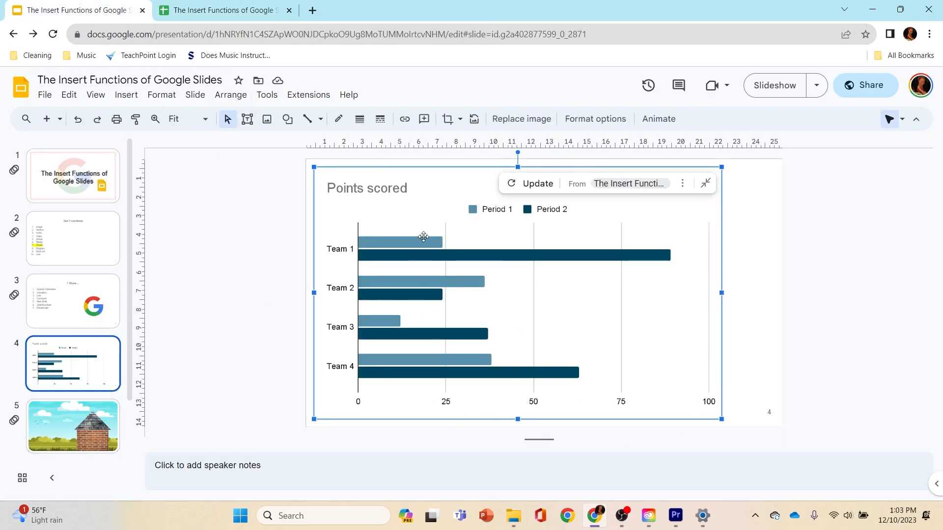
pyautogui.click(515, 184)
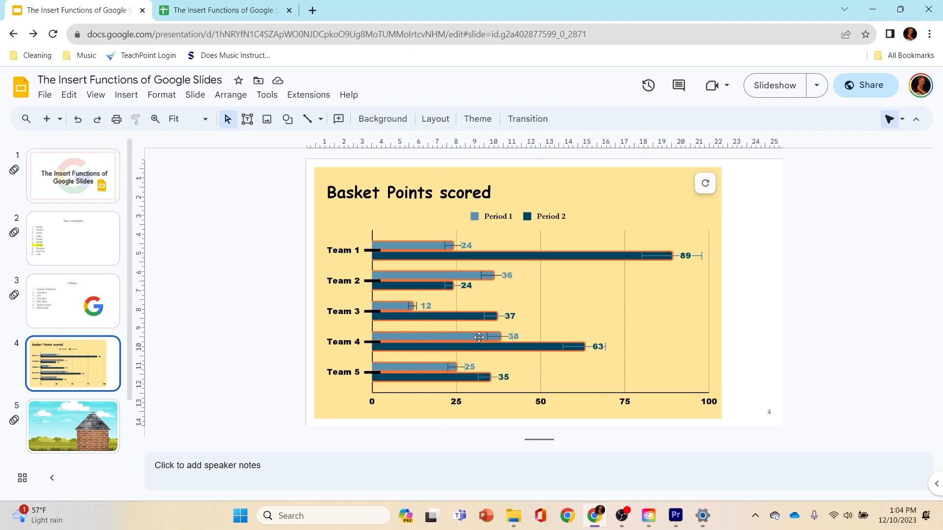
pyautogui.click(596, 188)
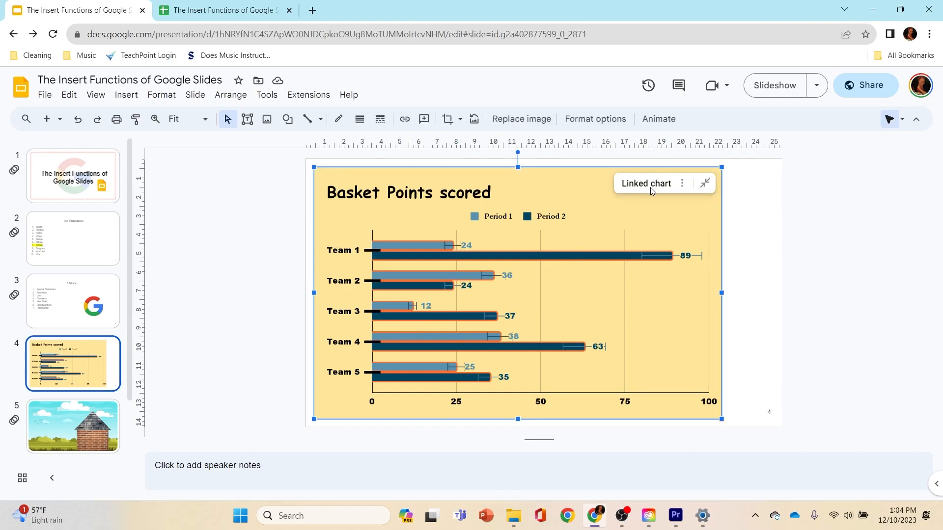
# Look through the chart types available to insert, and delete the linked bar chart from slide 4.
pyautogui.click(126, 94)
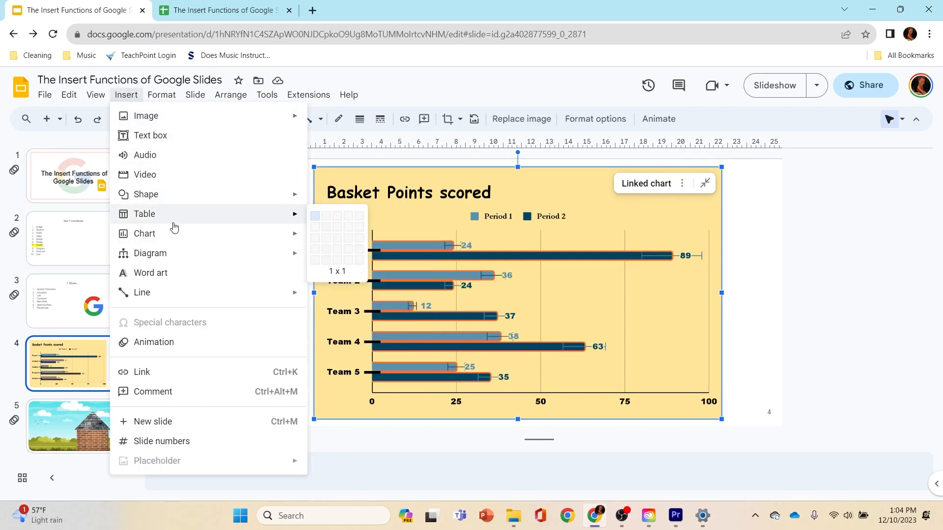
pyautogui.moveTo(177, 231)
pyautogui.moveTo(246, 237)
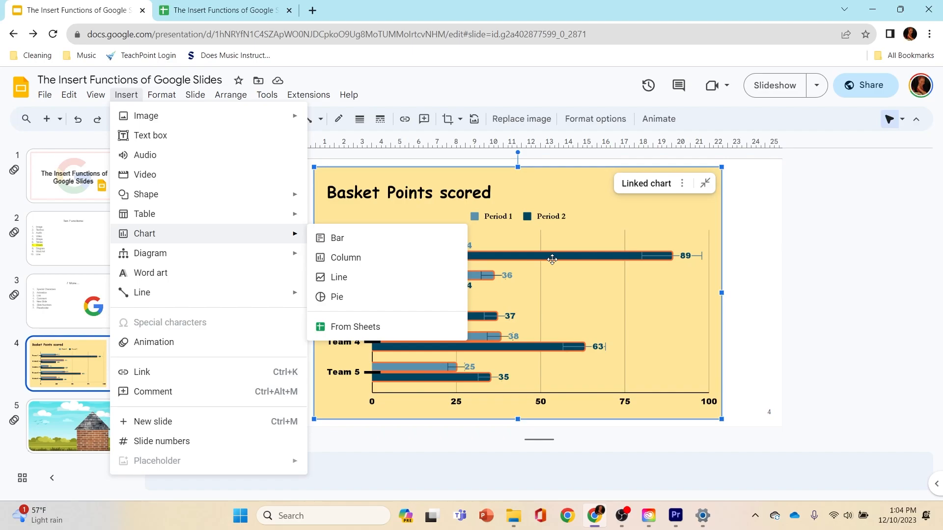
pyautogui.click(570, 175)
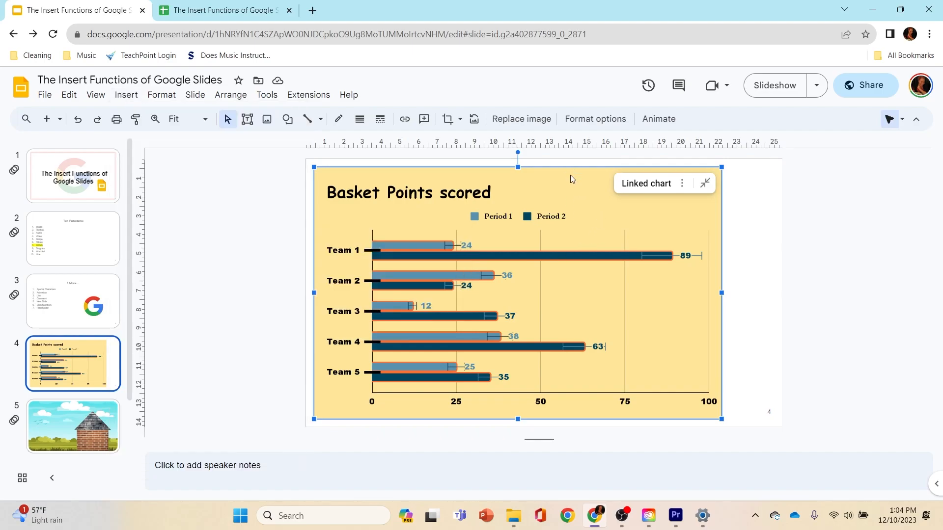
pyautogui.press('Delete')
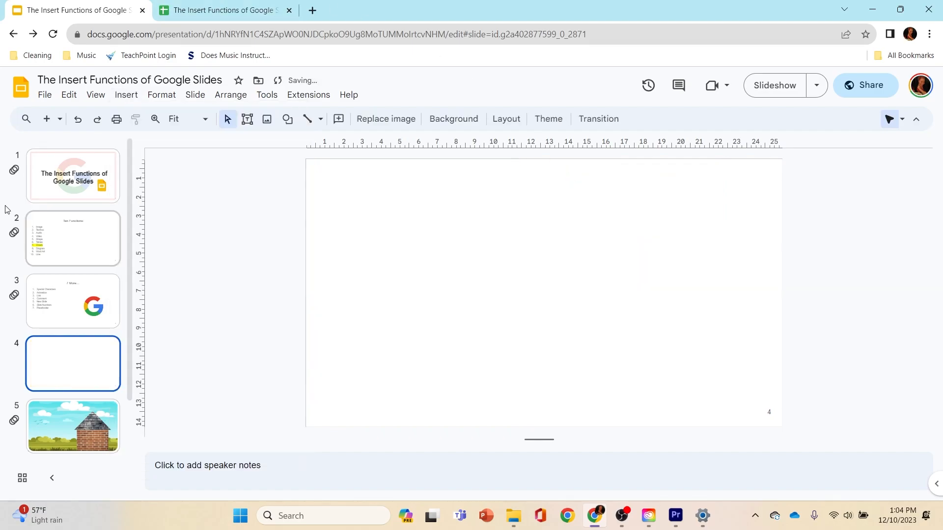
# Browse the grid diagram templates and insert the blue three-level grid diagram on slide 4.
pyautogui.click(126, 94)
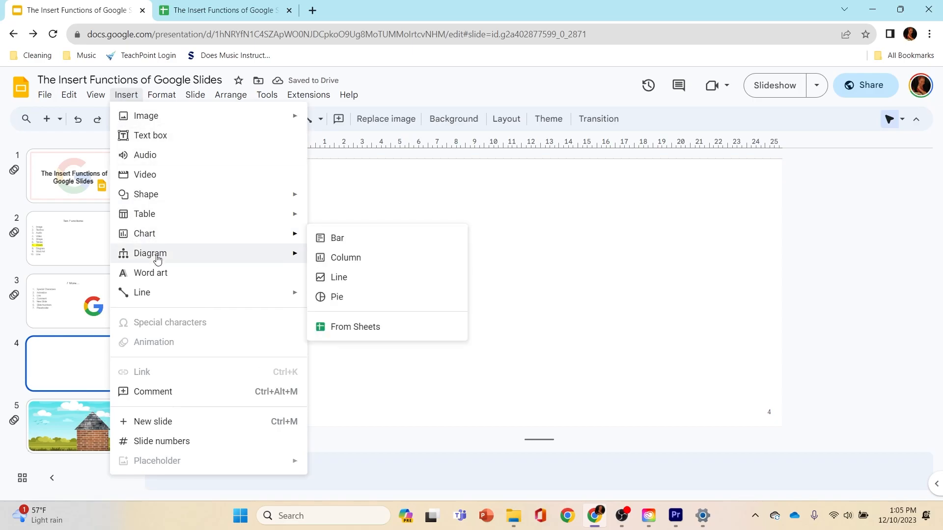
pyautogui.moveTo(158, 260)
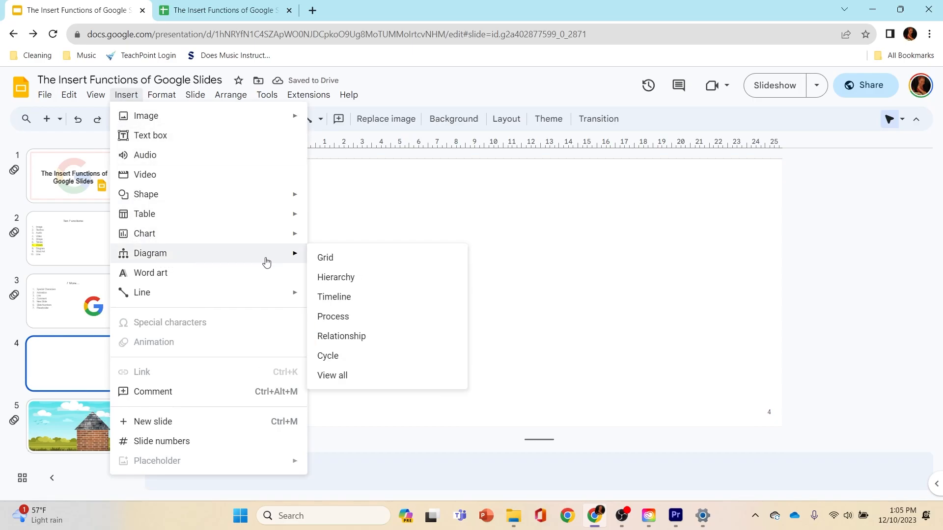
pyautogui.click(347, 260)
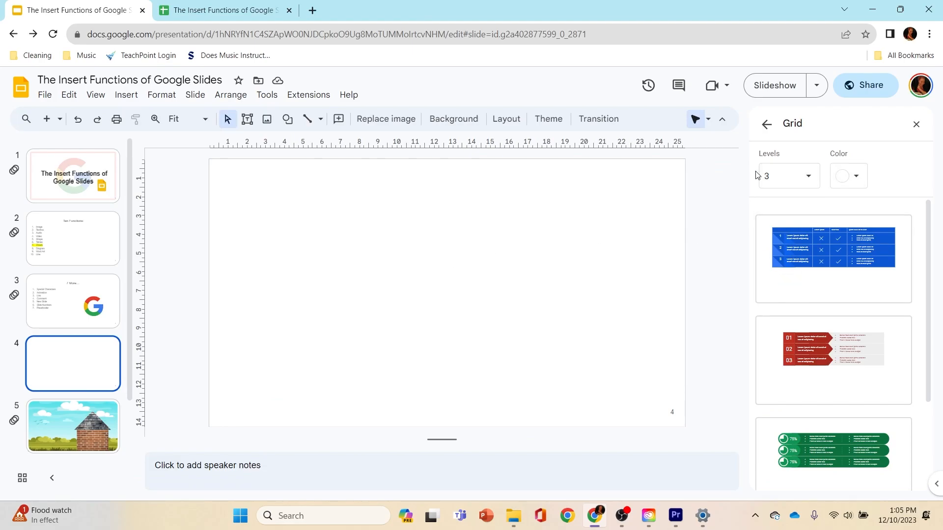
pyautogui.click(812, 178)
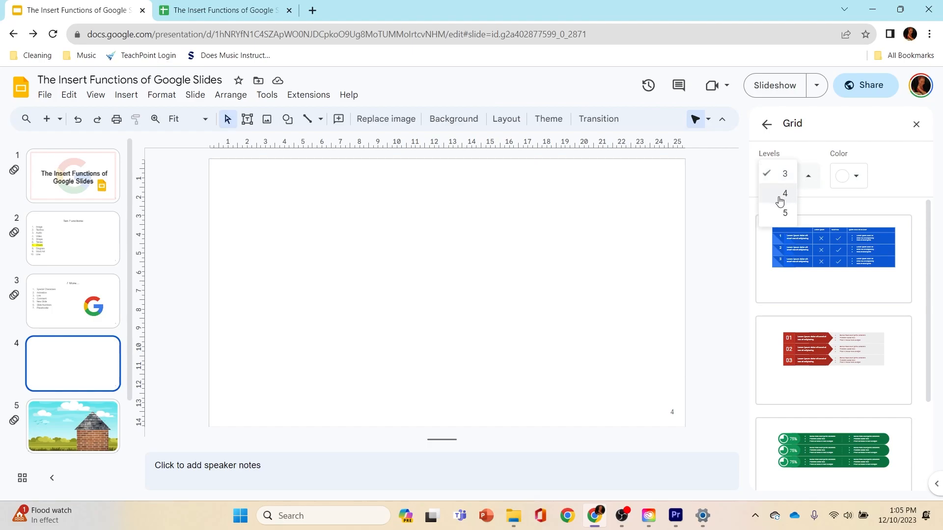
pyautogui.click(783, 291)
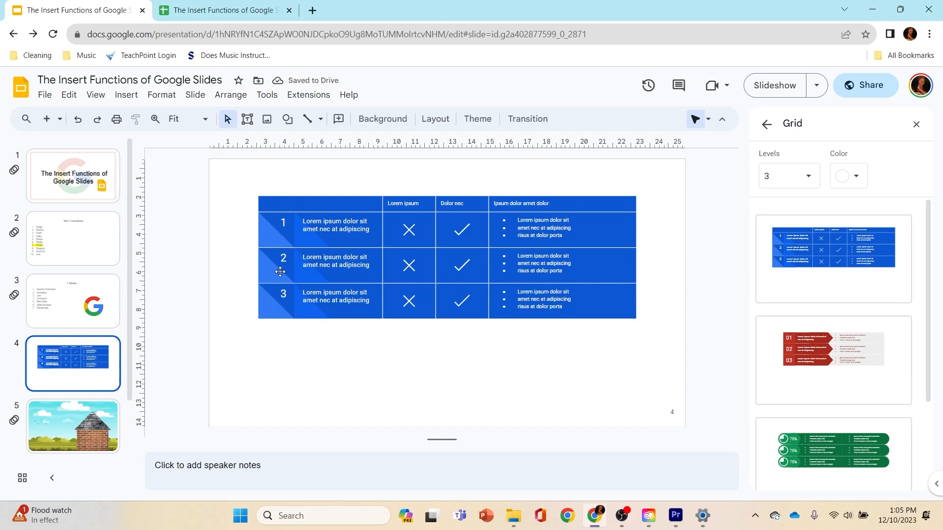
# Replace the grid diagram on slide 4 with its five-level version and recolor it teal.
pyautogui.click(809, 179)
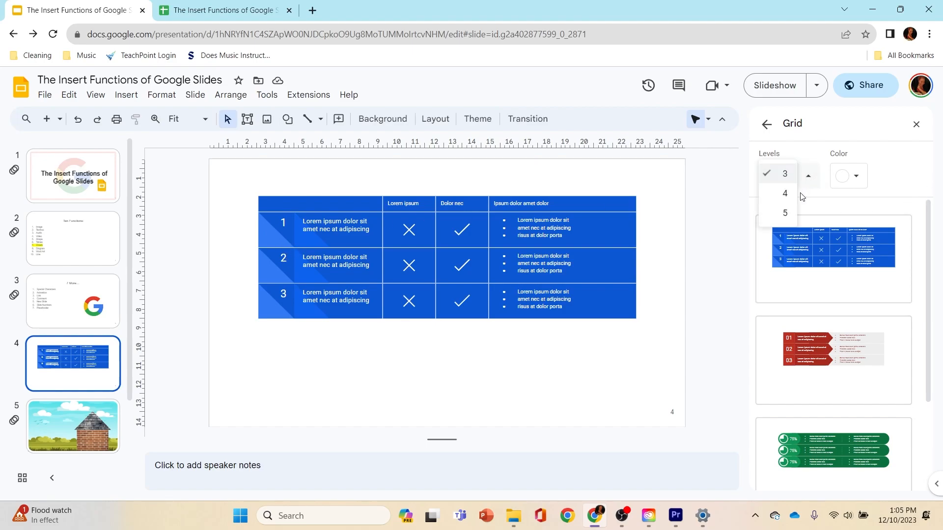
pyautogui.click(775, 211)
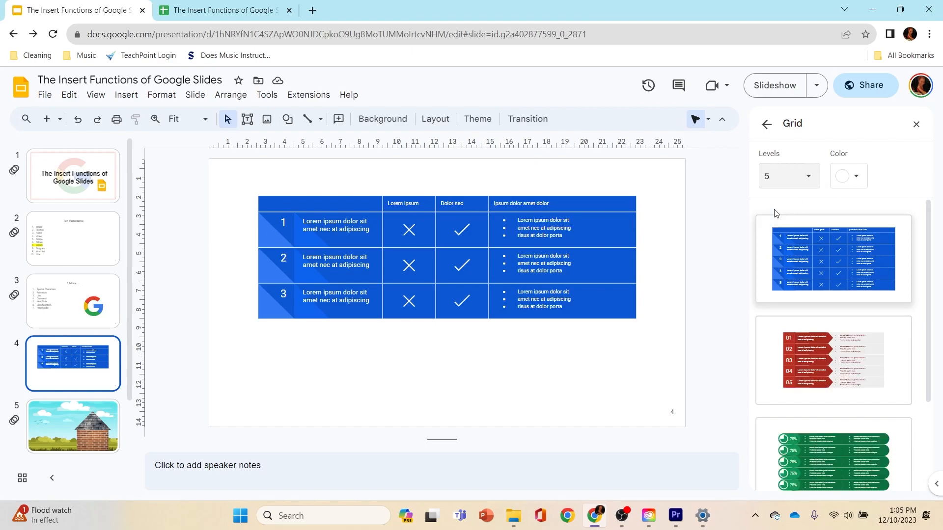
pyautogui.click(819, 263)
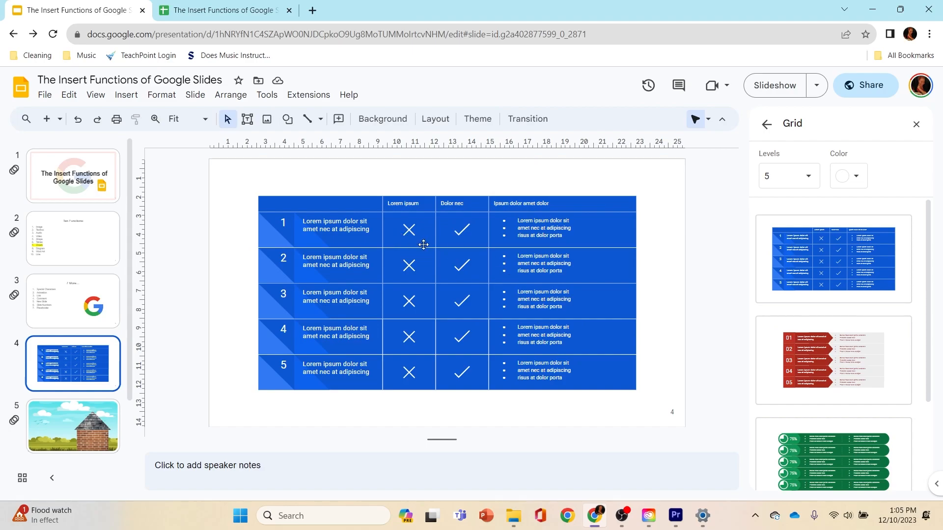
pyautogui.click(857, 177)
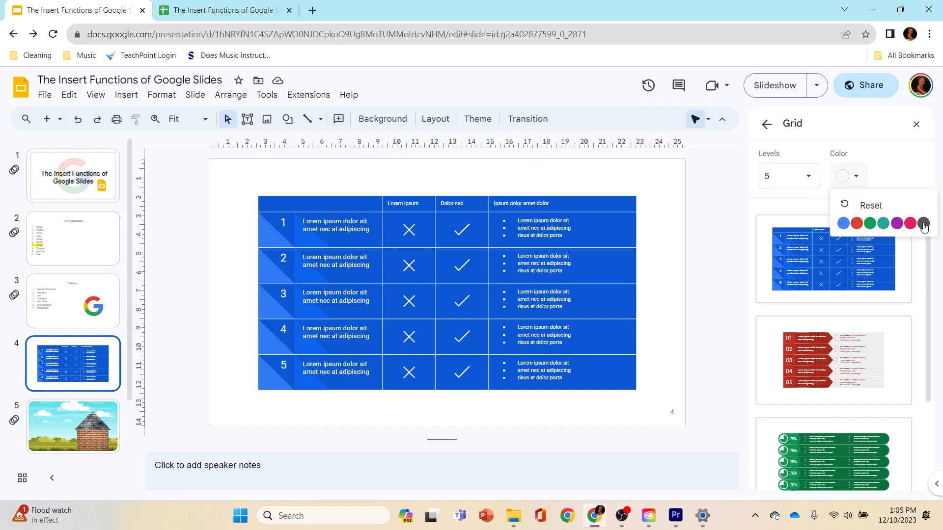
pyautogui.click(884, 224)
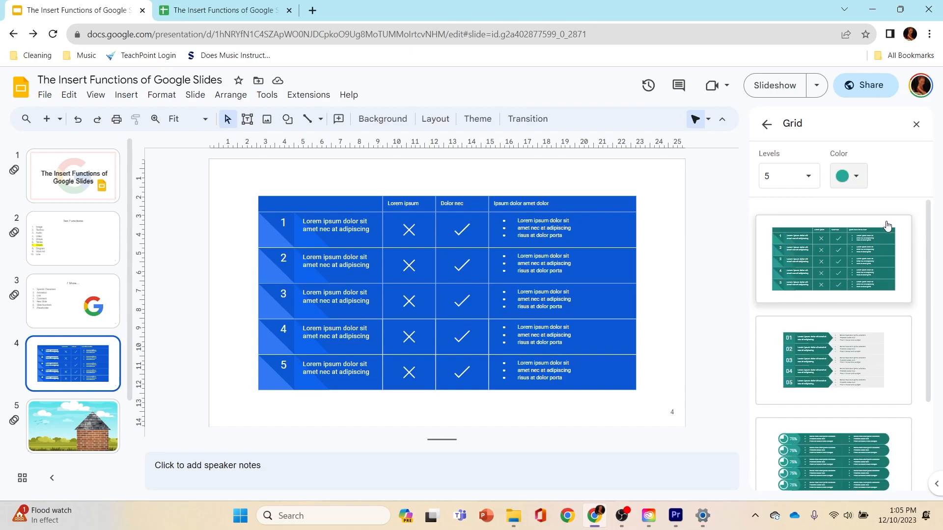
pyautogui.click(882, 263)
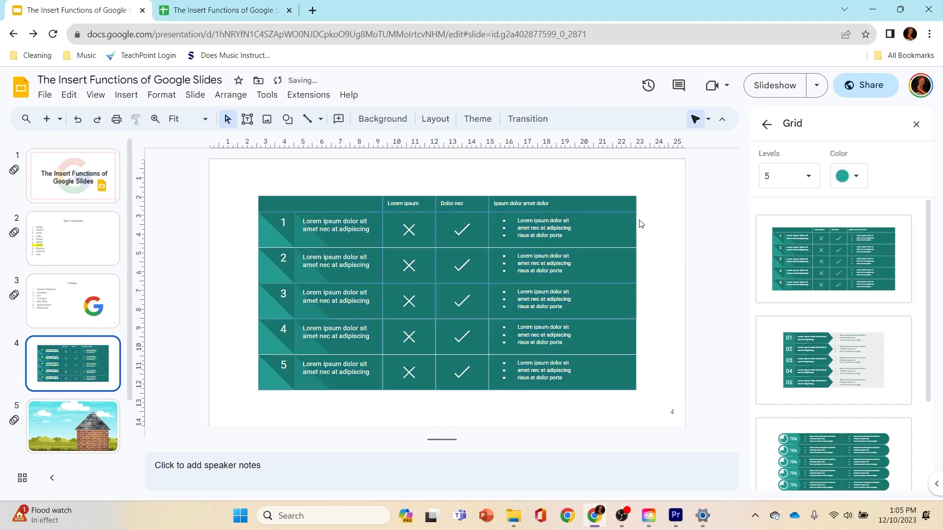
# Select individual header cells and the first row of the grid diagram to examine how its parts are grouped.
pyautogui.click(334, 202)
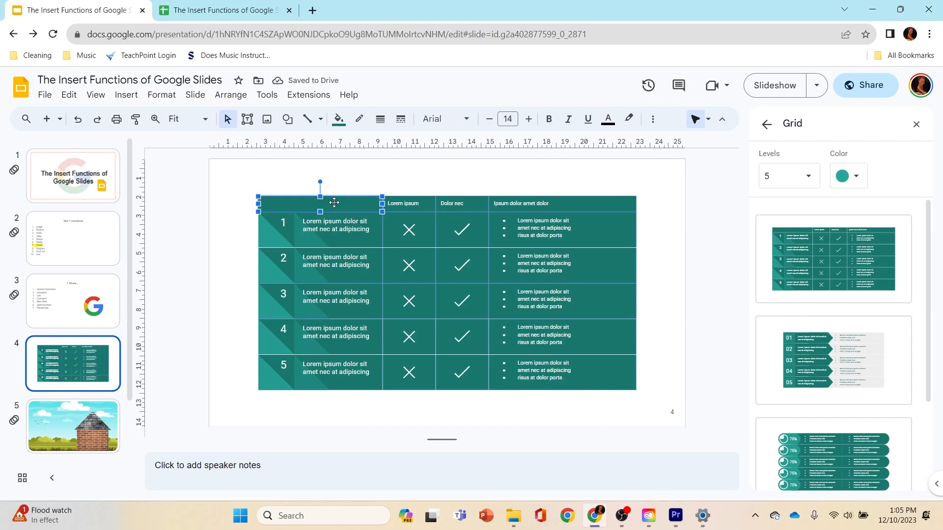
pyautogui.click(280, 239)
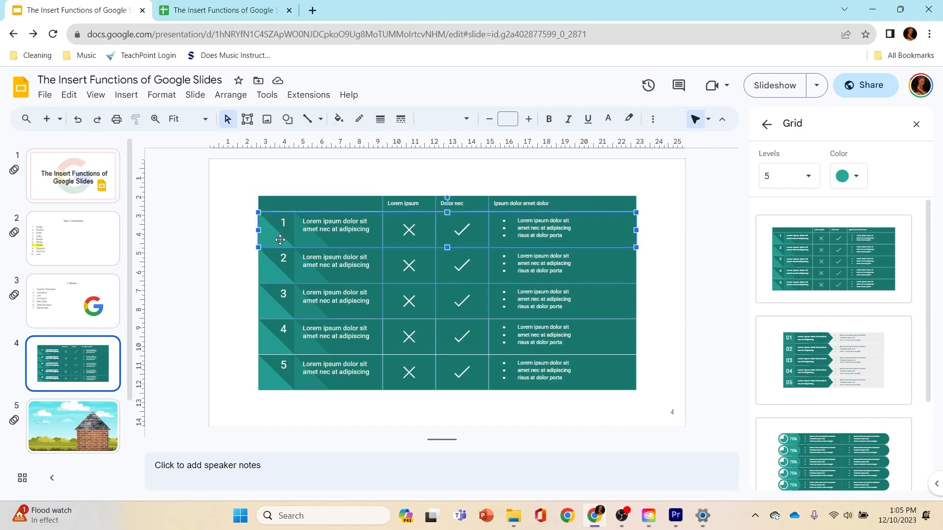
pyautogui.click(327, 204)
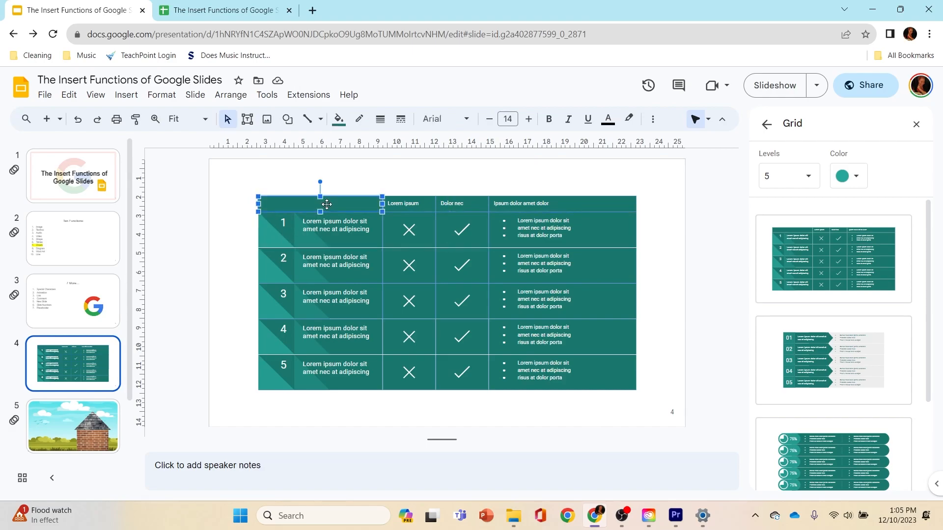
pyautogui.click(426, 209)
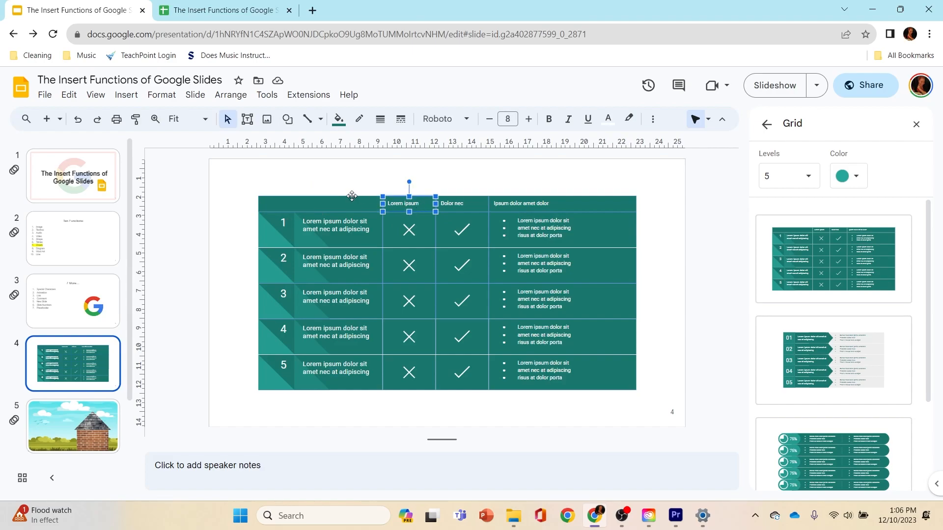
# Try a light pink fill on all header cells and all five rows of the grid diagram, and undo it.
pyautogui.click(334, 203)
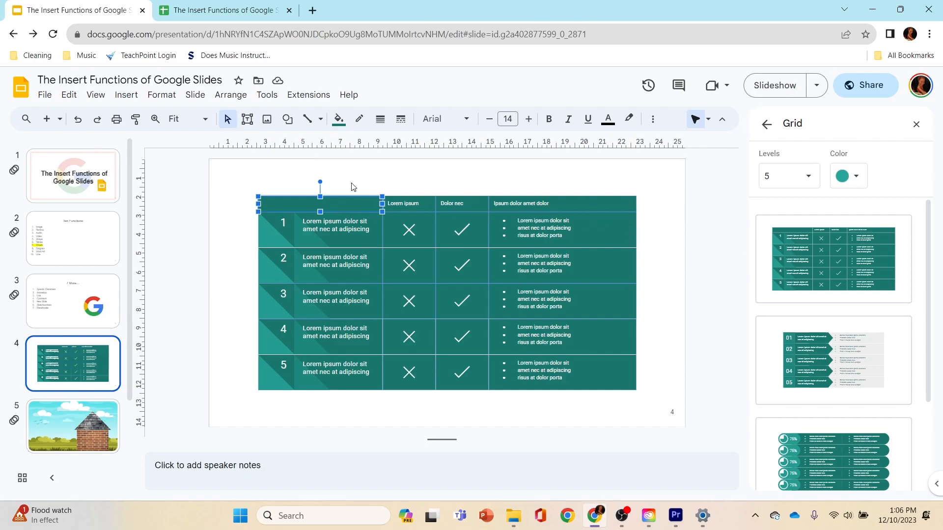
pyautogui.keyDown('shift'); pyautogui.click(409, 204); pyautogui.keyUp('shift')
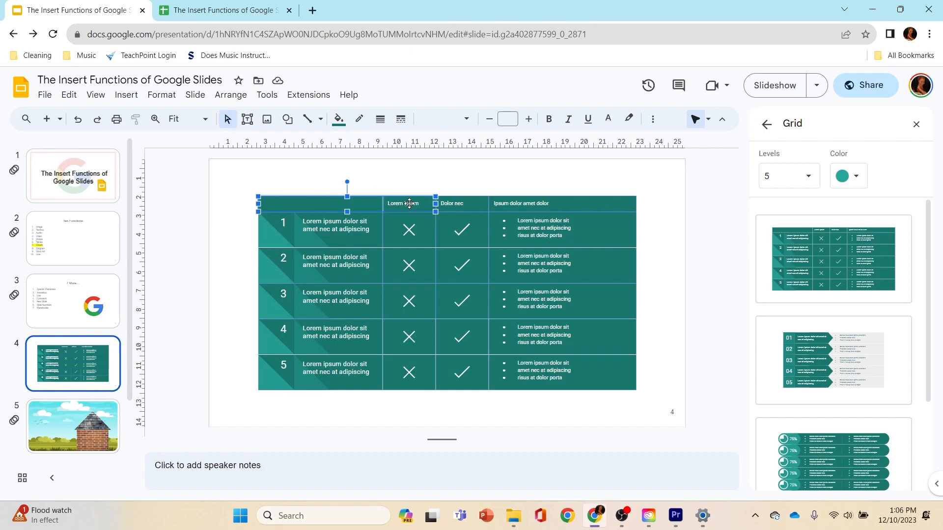
pyautogui.keyDown('shift'); pyautogui.click(469, 202); pyautogui.keyUp('shift')
pyautogui.keyDown('shift'); pyautogui.click(537, 205); pyautogui.keyUp('shift')
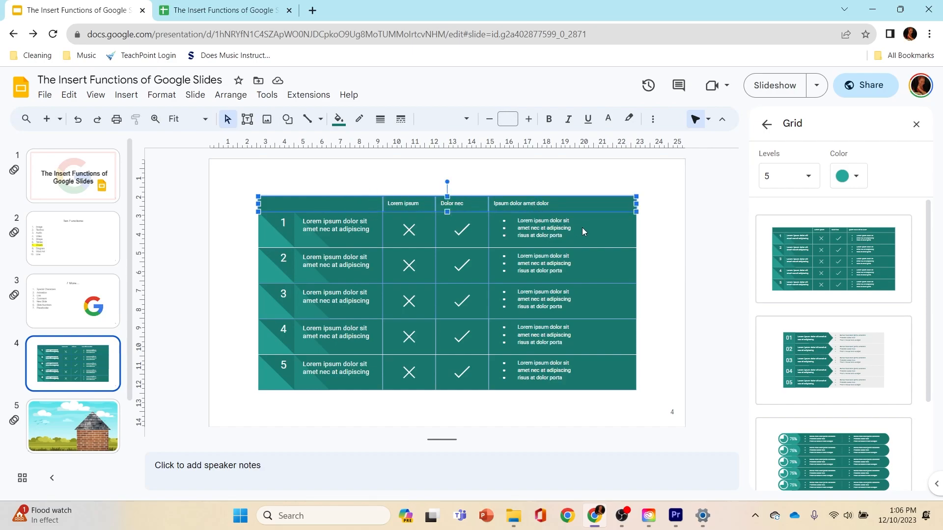
pyautogui.keyDown('shift'); pyautogui.click(553, 236); pyautogui.keyUp('shift')
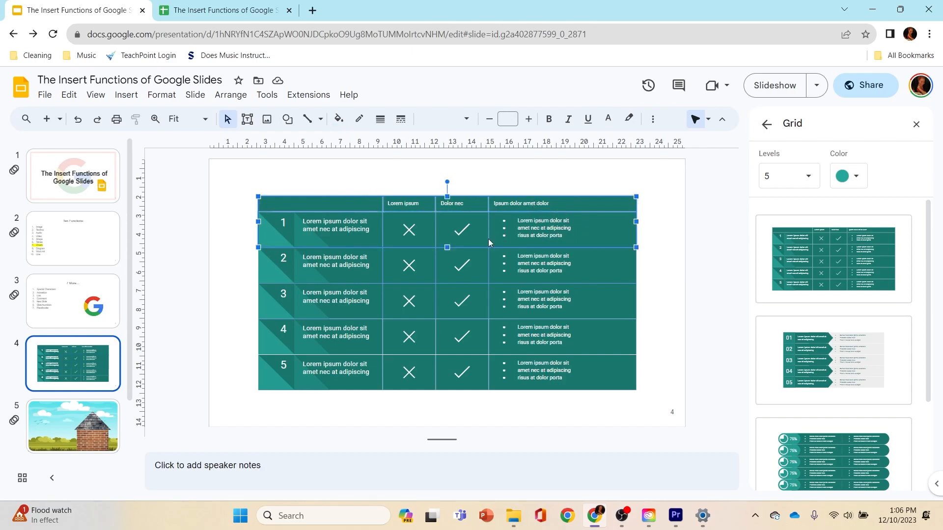
pyautogui.keyDown('shift'); pyautogui.click(283, 257); pyautogui.keyUp('shift')
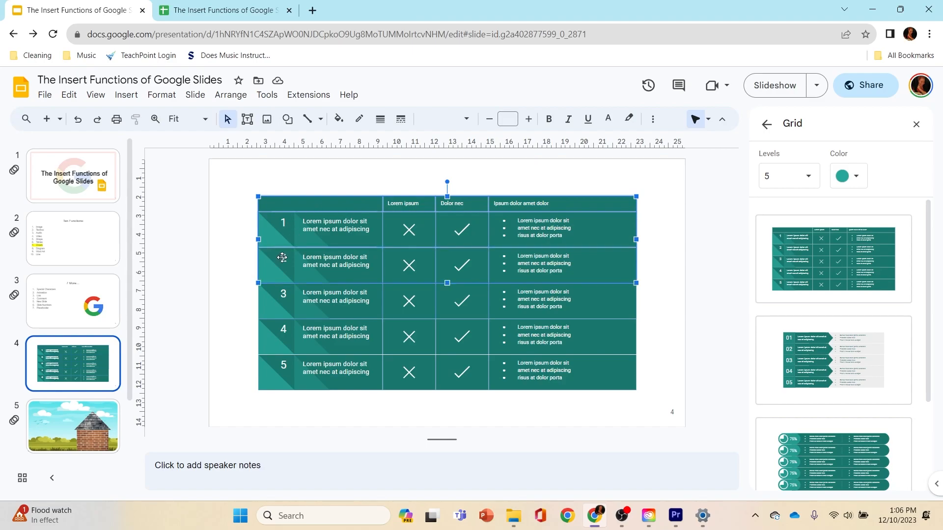
pyautogui.keyDown('shift'); pyautogui.click(291, 295); pyautogui.keyUp('shift')
pyautogui.keyDown('shift'); pyautogui.click(287, 332); pyautogui.keyUp('shift')
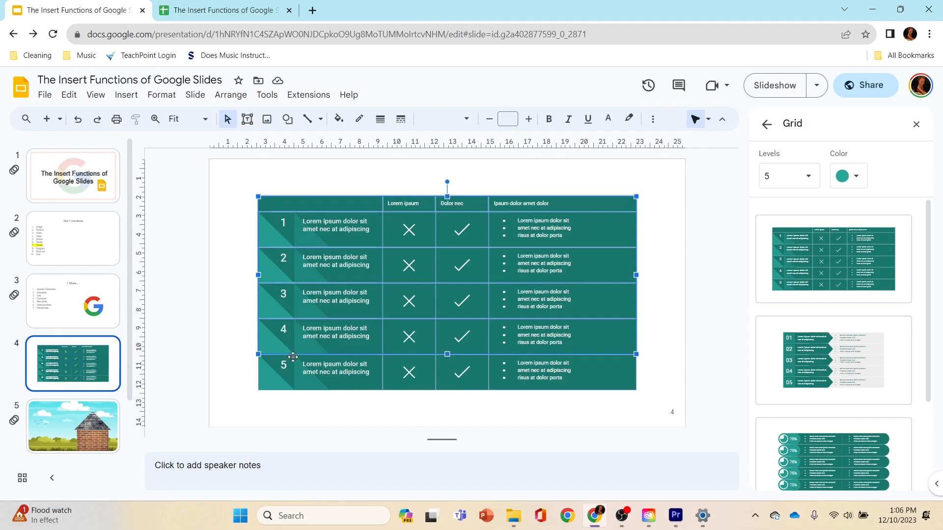
pyautogui.keyDown('shift'); pyautogui.click(293, 376); pyautogui.keyUp('shift')
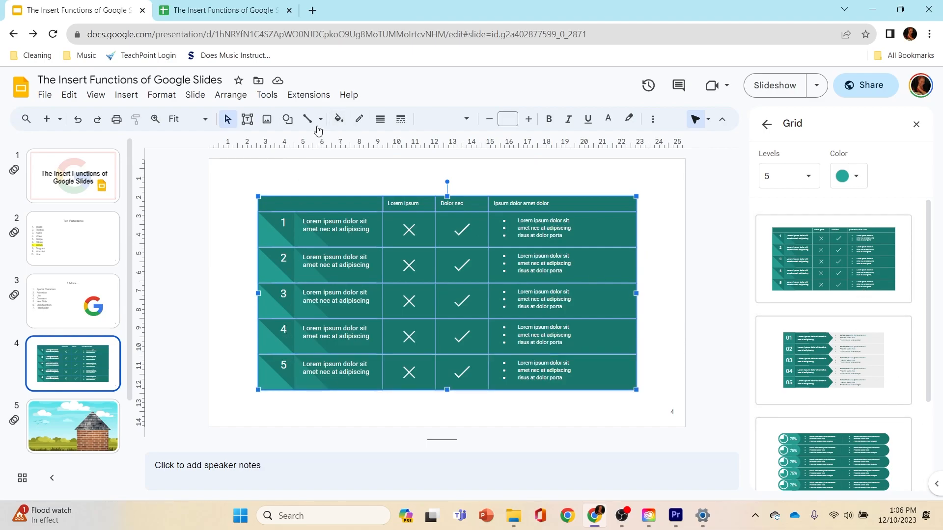
pyautogui.click(342, 119)
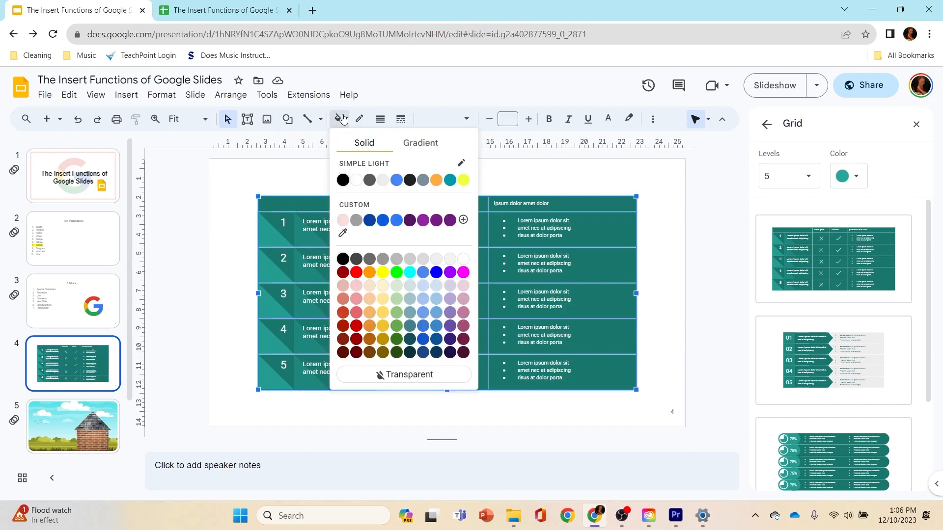
pyautogui.click(342, 221)
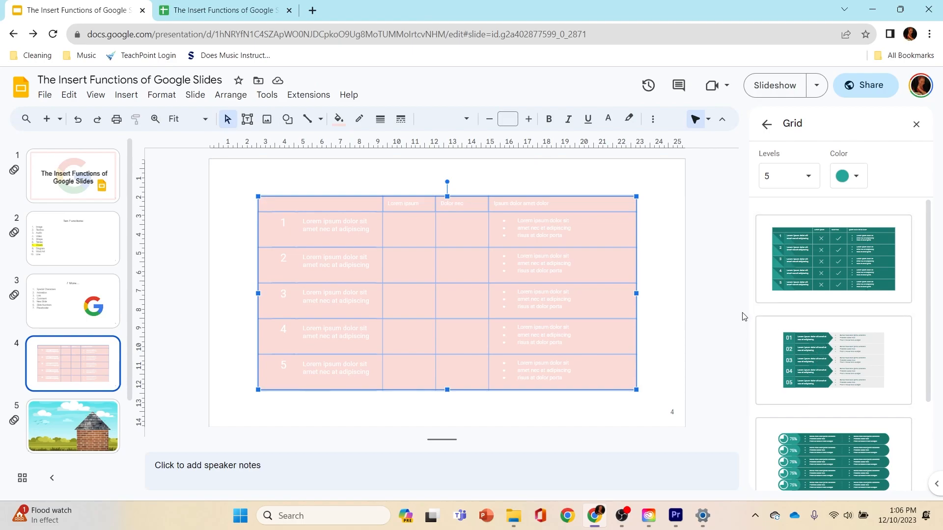
pyautogui.hotkey('ctrl', 'z')
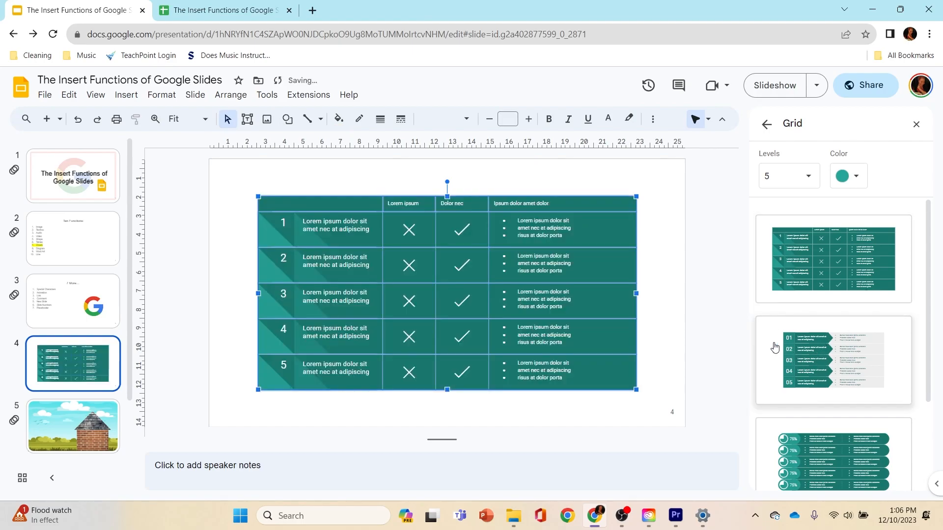
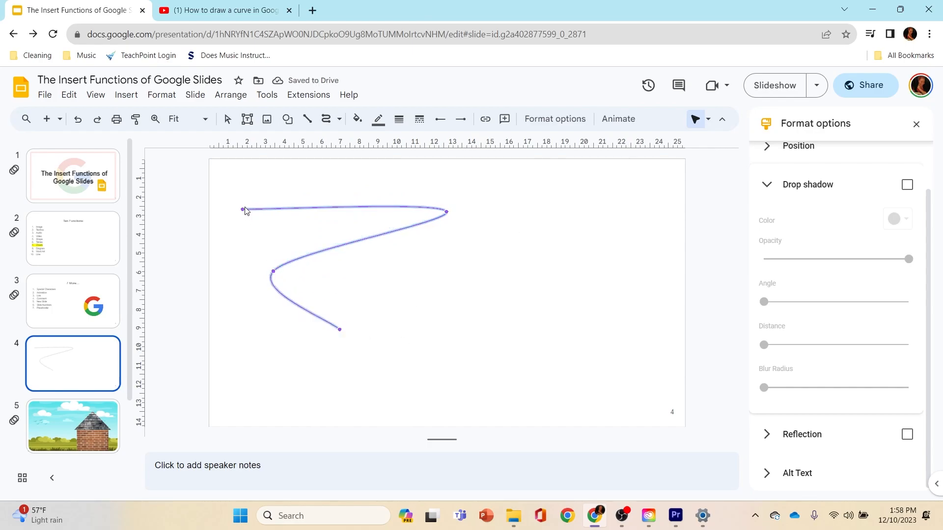
# Reshape the curve on slide 4 by moving its start, lower bend and end points, and delete the curve.
pyautogui.moveTo(241, 208); pyautogui.dragTo(252, 172)
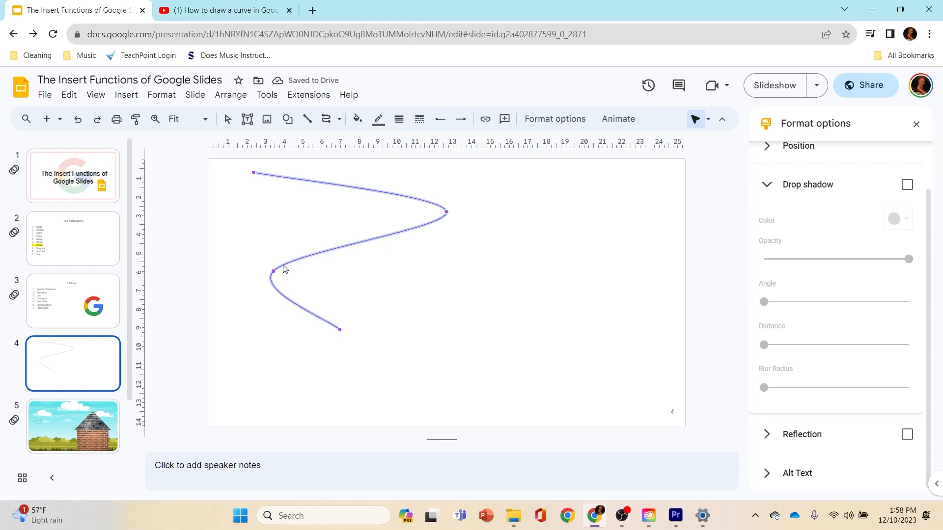
pyautogui.moveTo(273, 271); pyautogui.dragTo(322, 261)
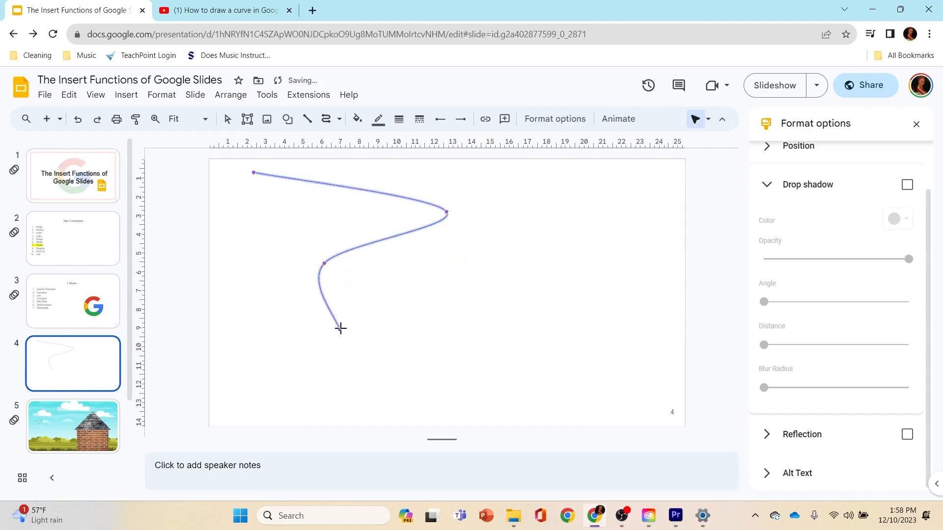
pyautogui.moveTo(338, 328); pyautogui.dragTo(423, 275)
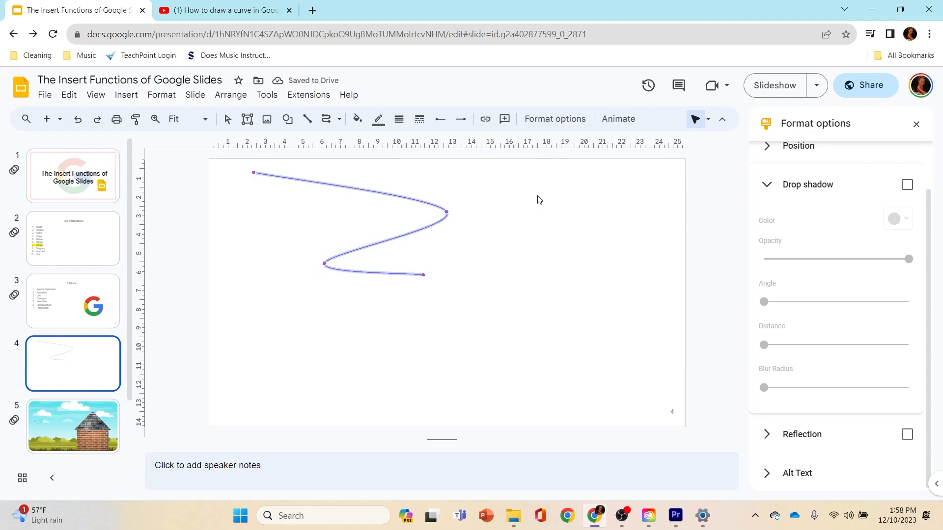
pyautogui.press('Escape')
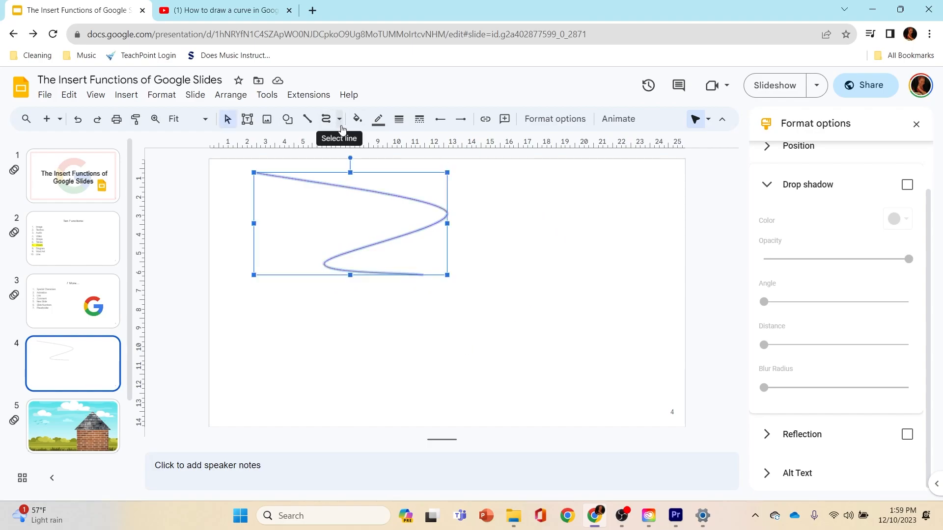
pyautogui.press('Delete')
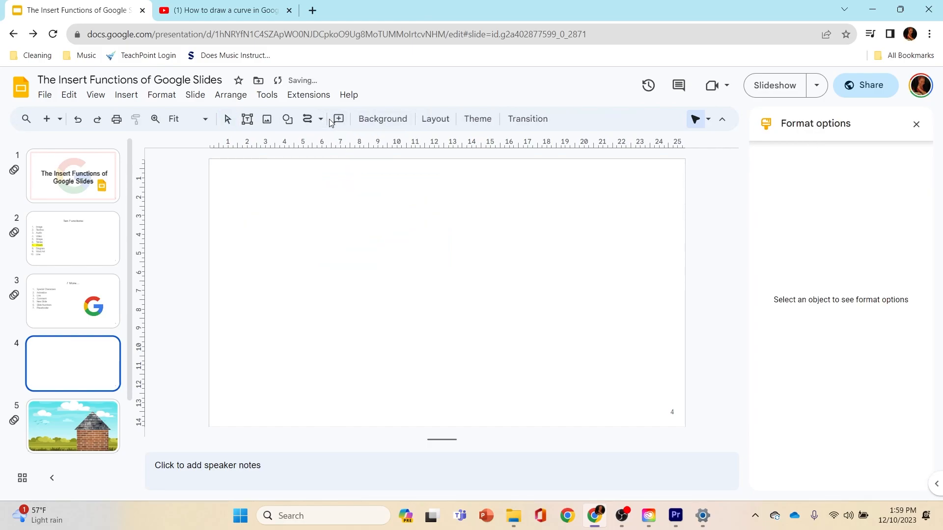
# Draw a closed triangle about 5.4 cm wide and 5.6 cm tall on slide 4 with the Polyline tool.
pyautogui.click(320, 119)
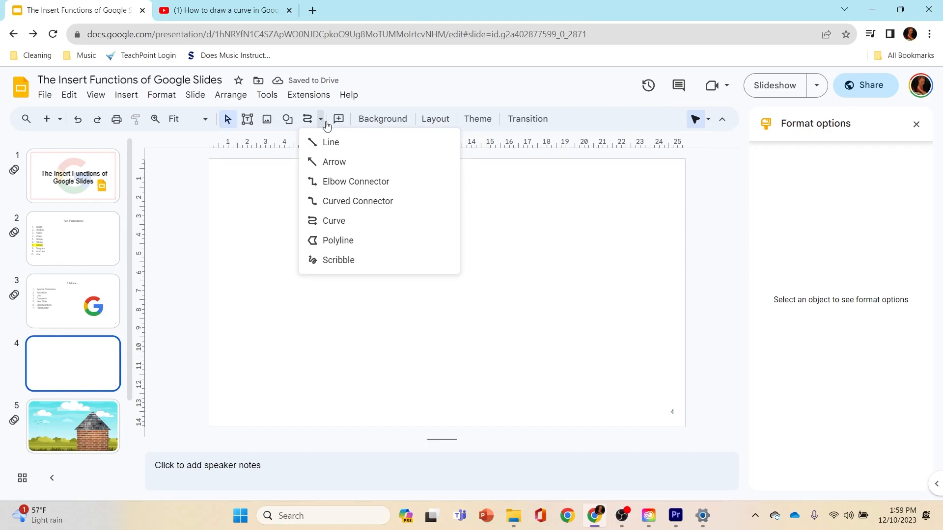
pyautogui.click(355, 240)
pyautogui.click(300, 216)
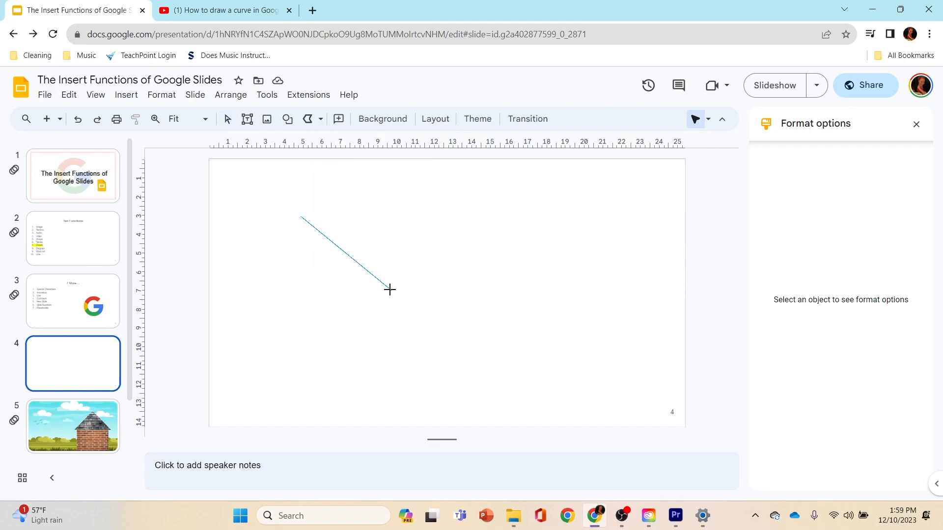
pyautogui.click(391, 290)
pyautogui.click(303, 219)
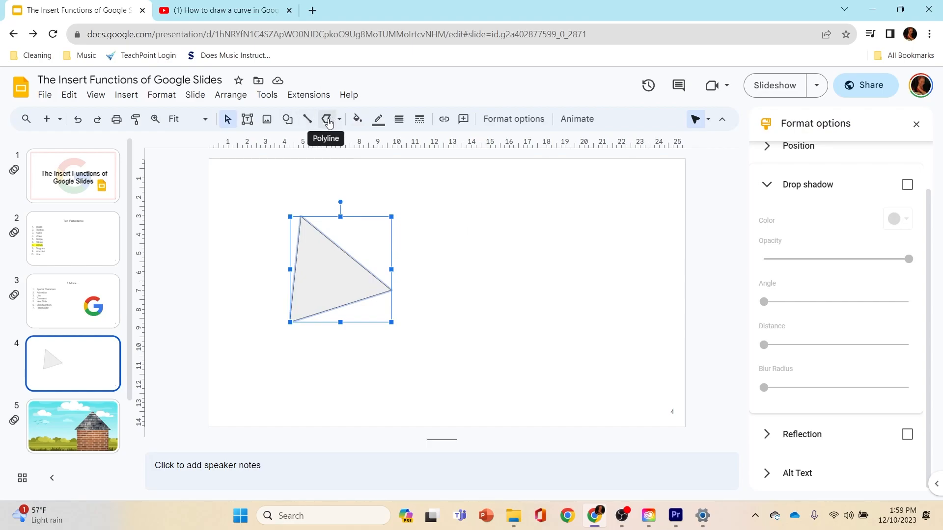
pyautogui.click(288, 119)
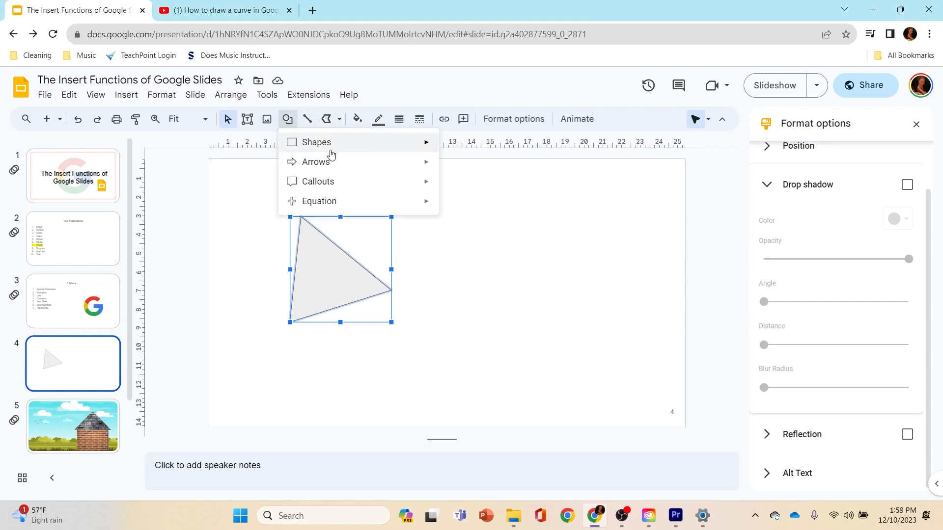
pyautogui.moveTo(396, 147)
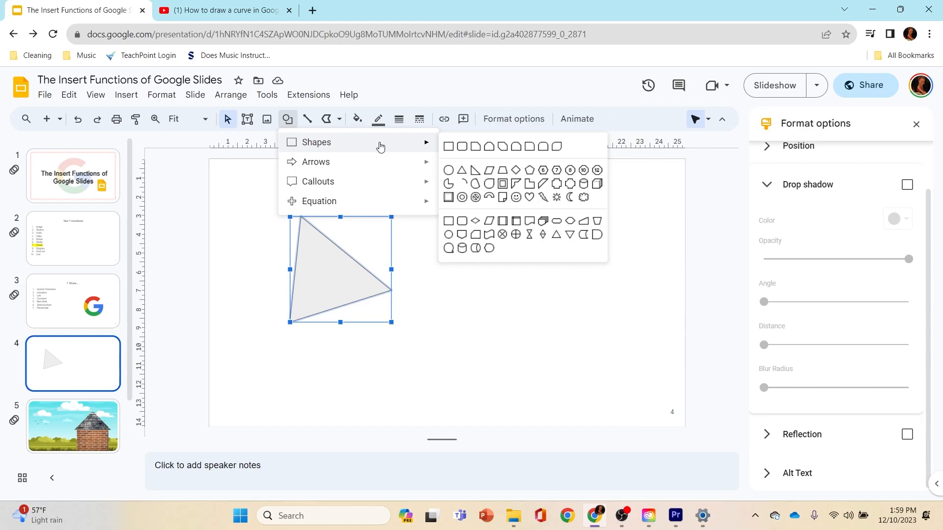
# Draw a closed five-pointed star about 11.3 cm wide and 9.8 cm tall beside the triangle with the Polyline tool.
pyautogui.click(326, 119)
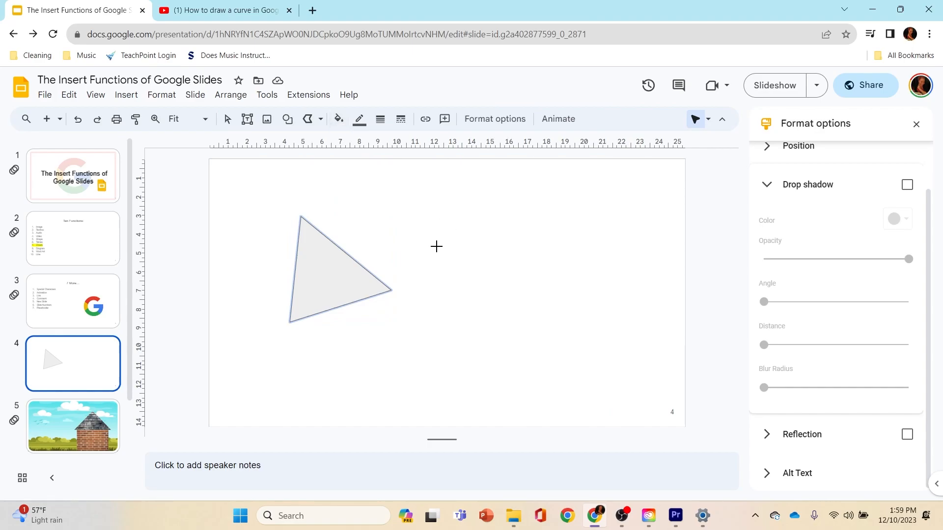
pyautogui.moveTo(433, 245); pyautogui.dragTo(468, 174)
pyautogui.click(468, 174)
pyautogui.click(503, 245)
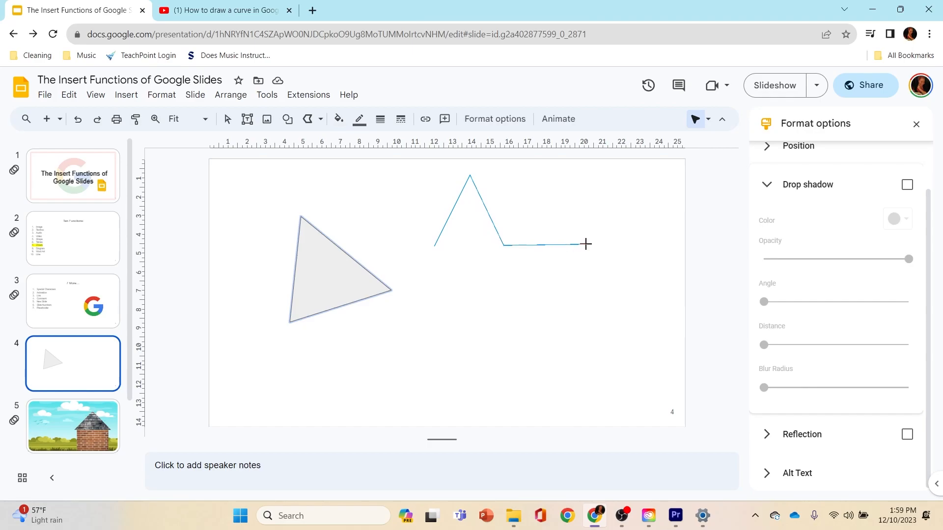
pyautogui.click(585, 246)
pyautogui.click(516, 291)
pyautogui.click(560, 346)
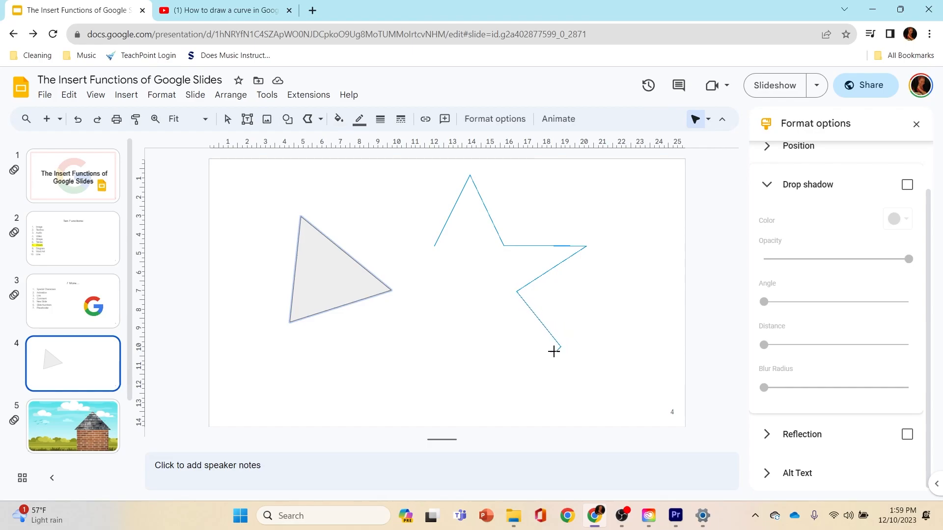
pyautogui.click(489, 310)
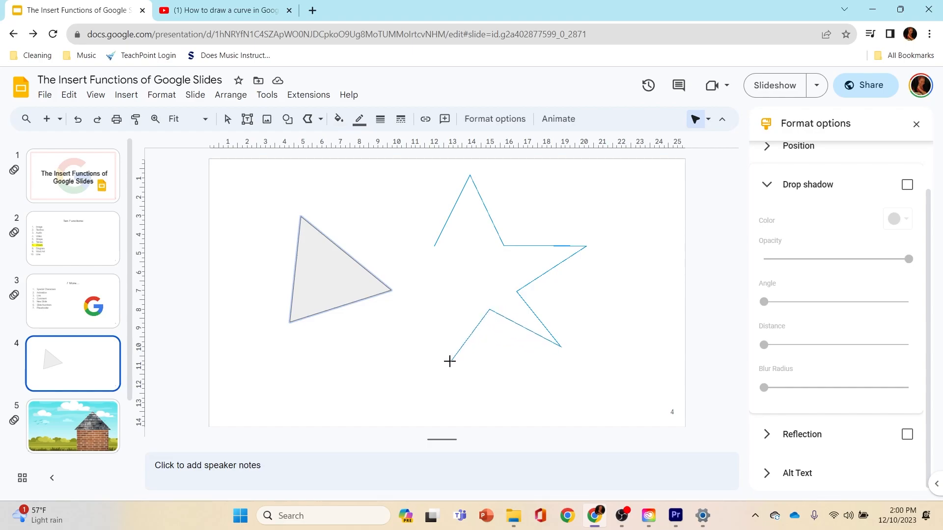
pyautogui.click(422, 358)
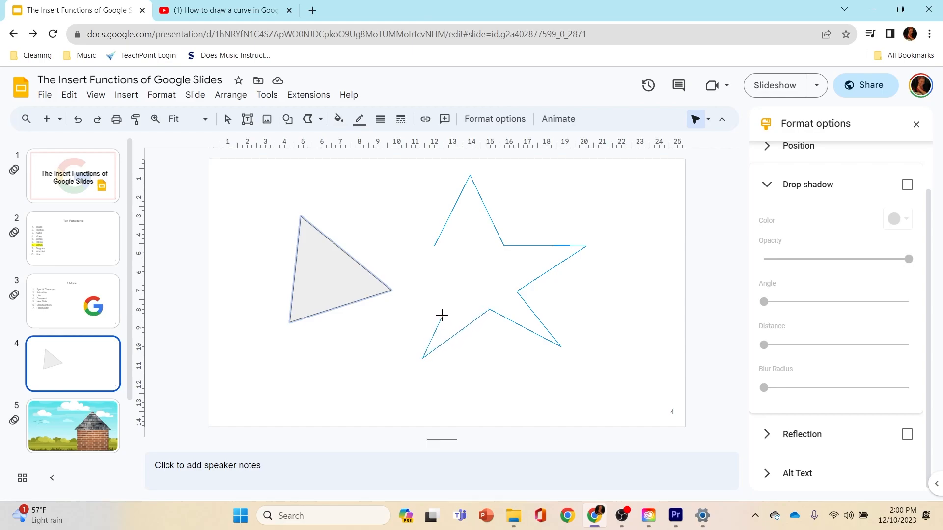
pyautogui.click(454, 283)
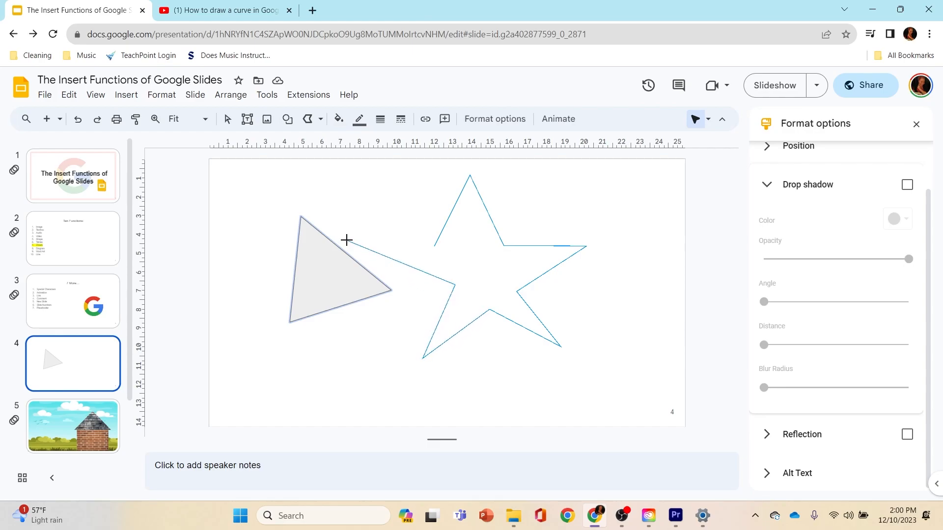
pyautogui.click(375, 259)
pyautogui.click(434, 244)
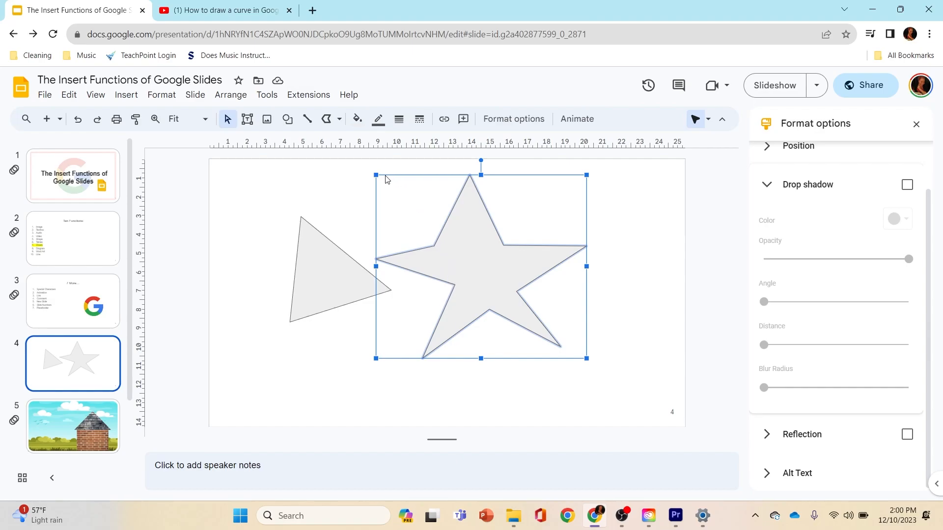
# Shrink the star to about 5.6 cm wide and 4.8 cm tall and fill it with solid yellow.
pyautogui.moveTo(375, 175)
pyautogui.mouseDown()
pyautogui.moveTo(447, 213)
pyautogui.moveTo(388, 189)
pyautogui.mouseUp()
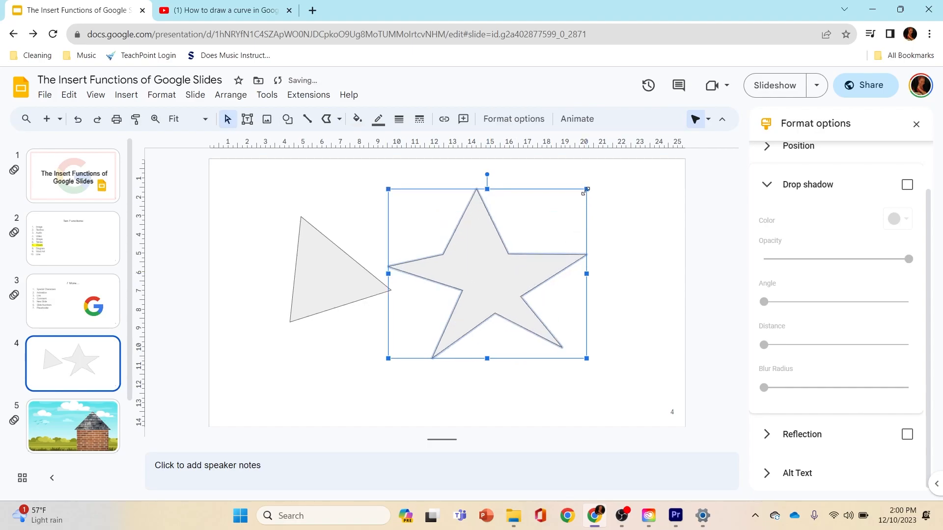
pyautogui.moveTo(585, 191); pyautogui.dragTo(497, 278)
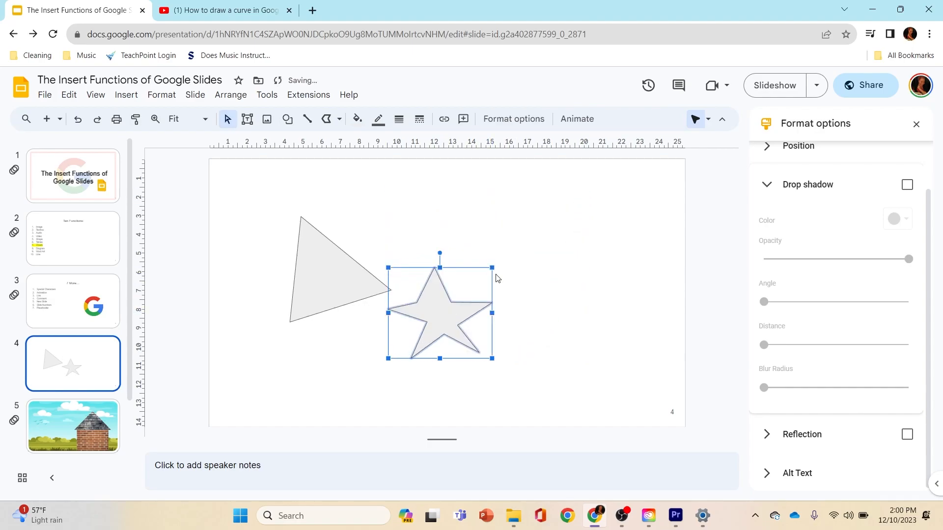
pyautogui.click(357, 118)
pyautogui.click(402, 283)
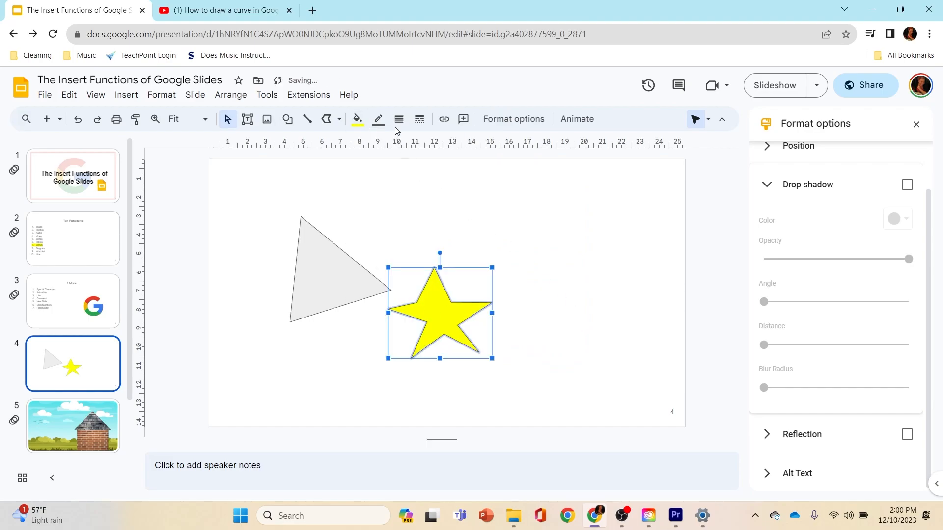
# Fill the star with a light blue radial gradient and move it up and away from the triangle.
pyautogui.click(357, 119)
pyautogui.click(448, 148)
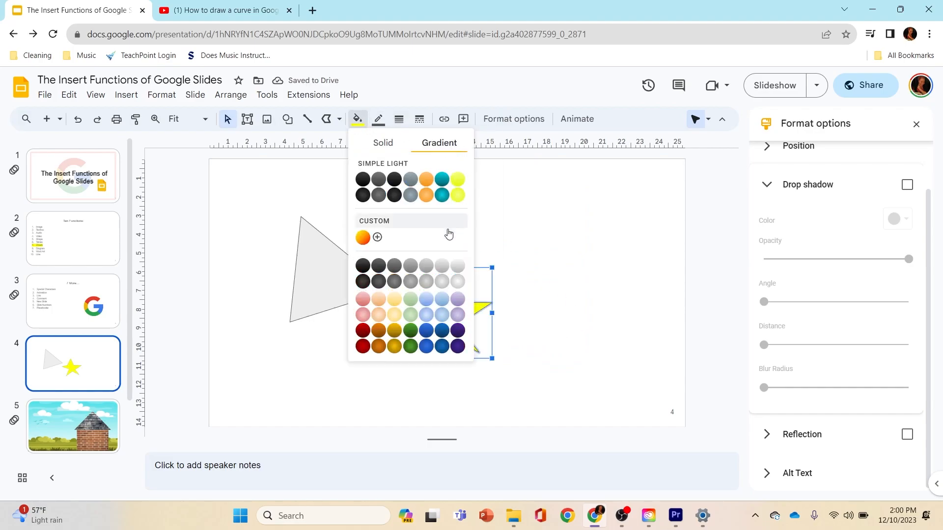
pyautogui.click(440, 314)
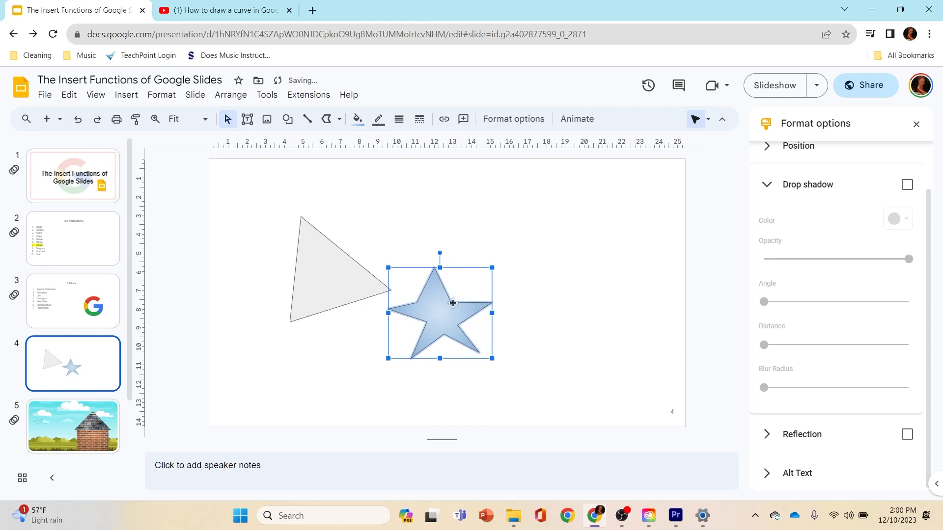
pyautogui.moveTo(453, 303); pyautogui.dragTo(508, 227)
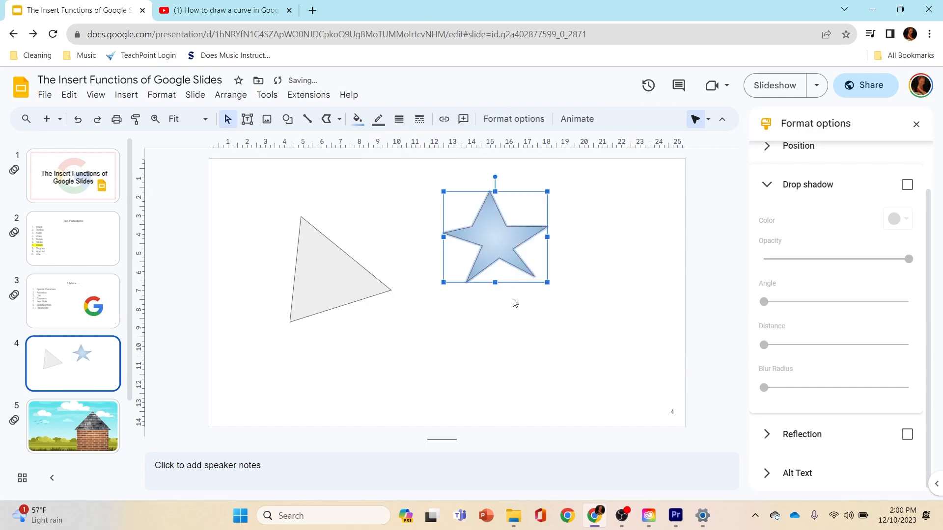
# Start a custom gradient for the star and add three stops, spreading them at about 25, 46 and 71 percent of the gradient bar.
pyautogui.click(357, 119)
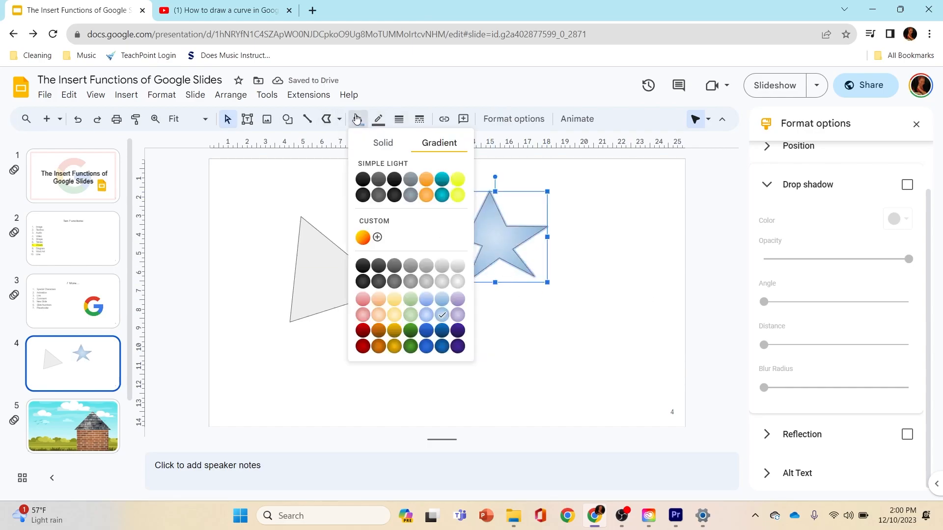
pyautogui.click(376, 237)
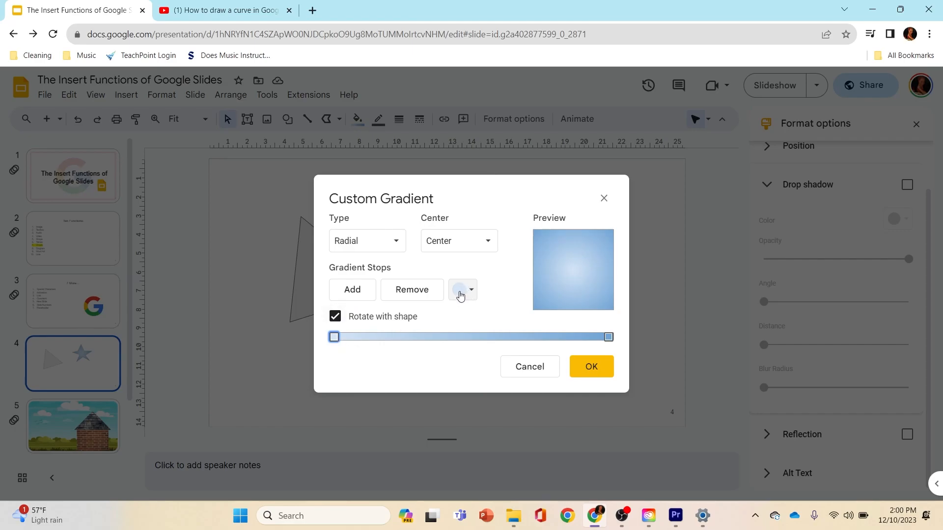
pyautogui.click(352, 290)
pyautogui.click(352, 289)
pyautogui.click(352, 290)
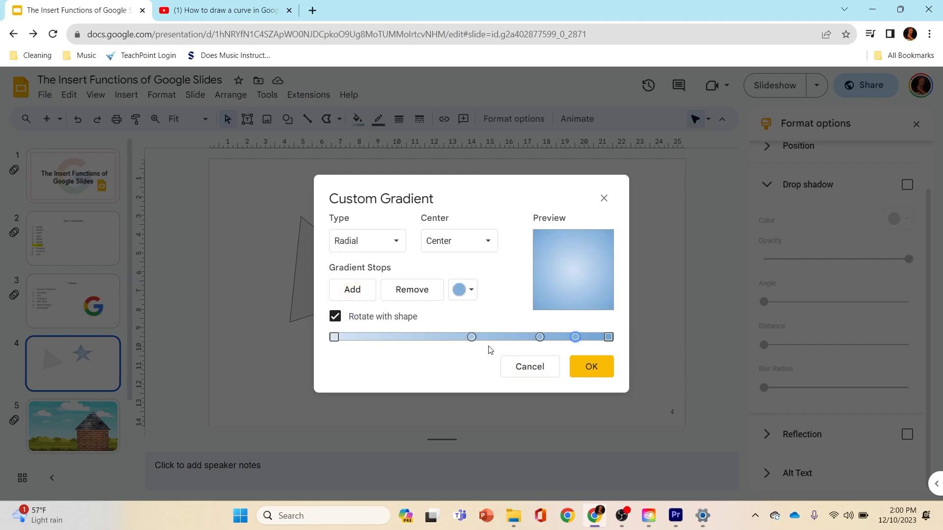
pyautogui.moveTo(471, 341); pyautogui.dragTo(402, 344)
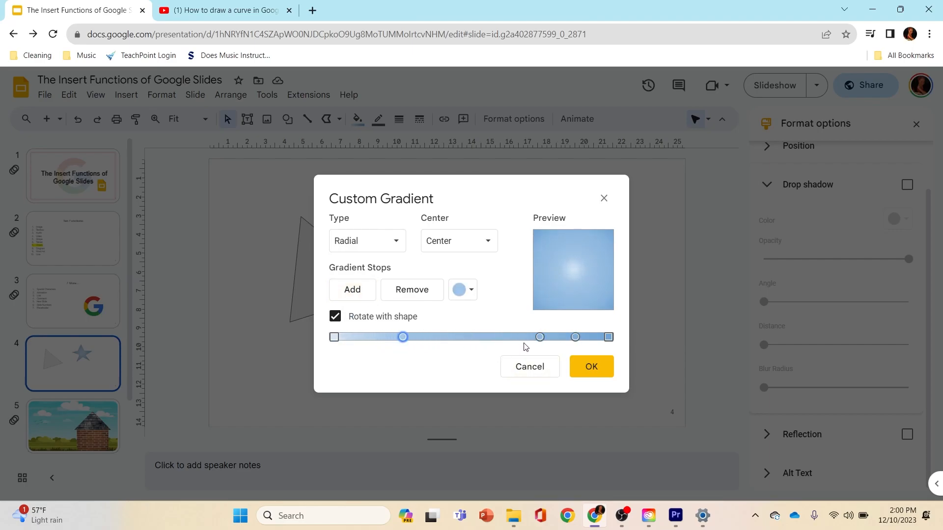
pyautogui.moveTo(539, 338); pyautogui.dragTo(458, 339)
pyautogui.moveTo(576, 340); pyautogui.dragTo(525, 349)
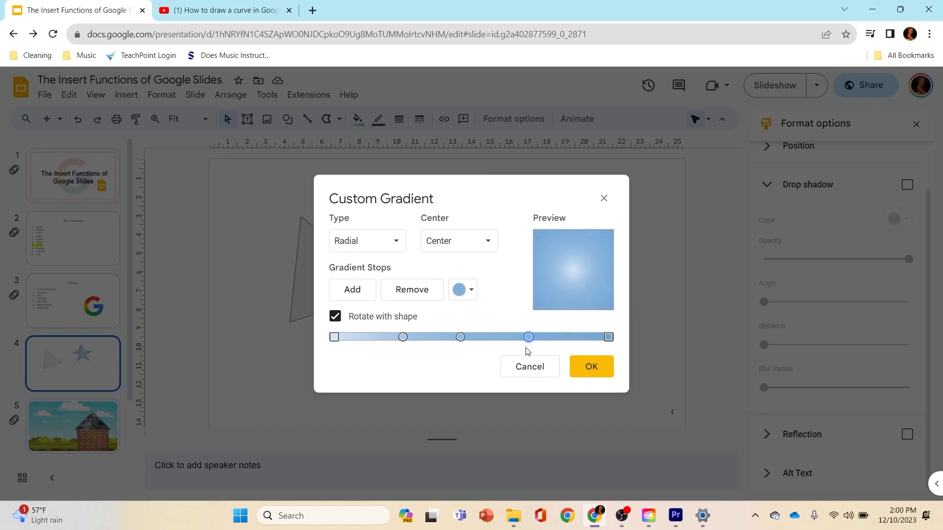
# Color the first three stops of the custom gradient red, orange and yellow, in that order.
pyautogui.click(334, 338)
pyautogui.click(472, 292)
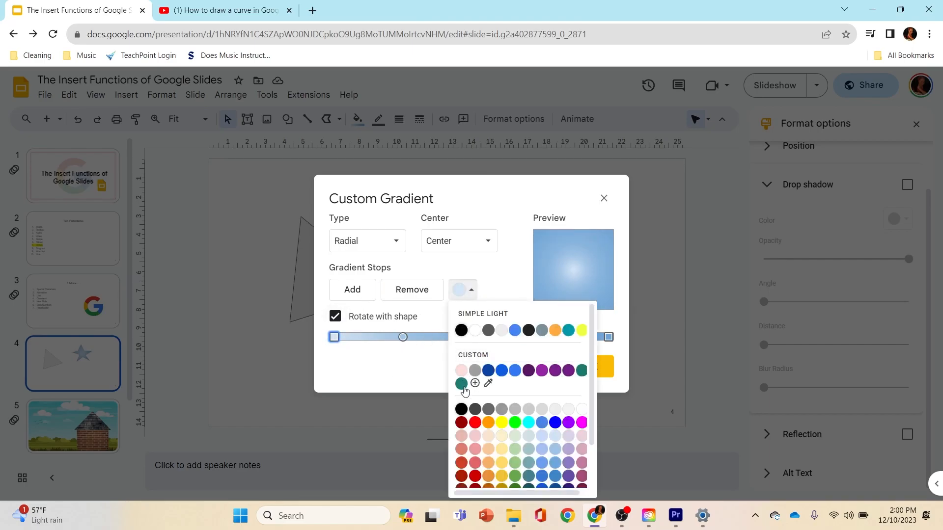
pyautogui.click(474, 423)
pyautogui.click(402, 337)
pyautogui.click(462, 290)
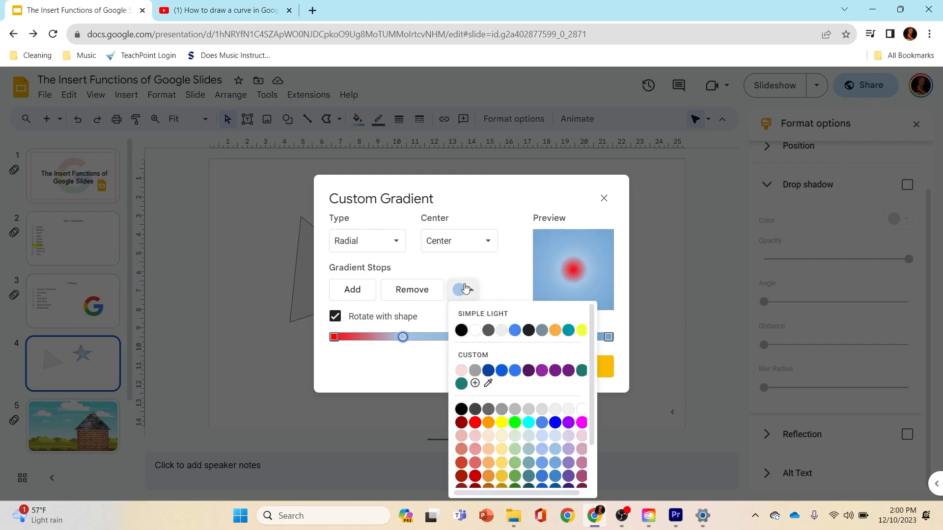
pyautogui.click(487, 422)
pyautogui.click(460, 337)
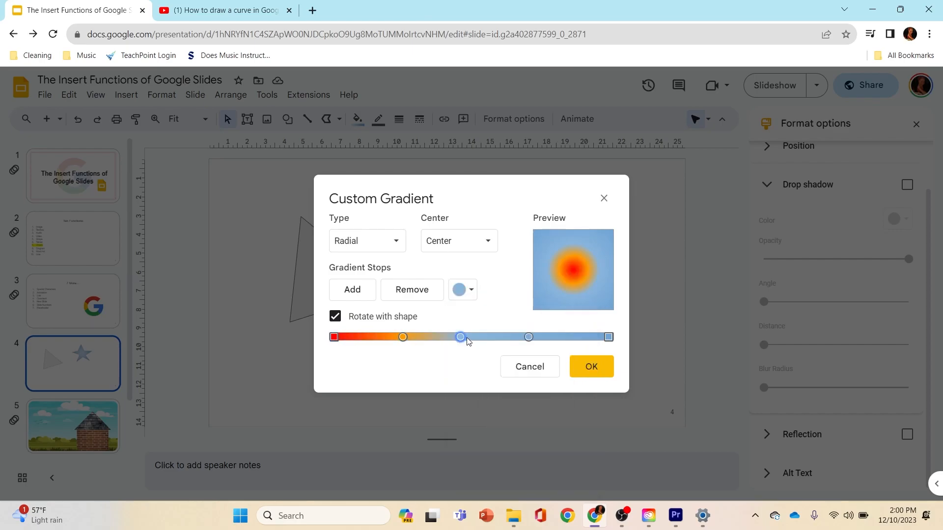
pyautogui.click(462, 289)
pyautogui.click(500, 422)
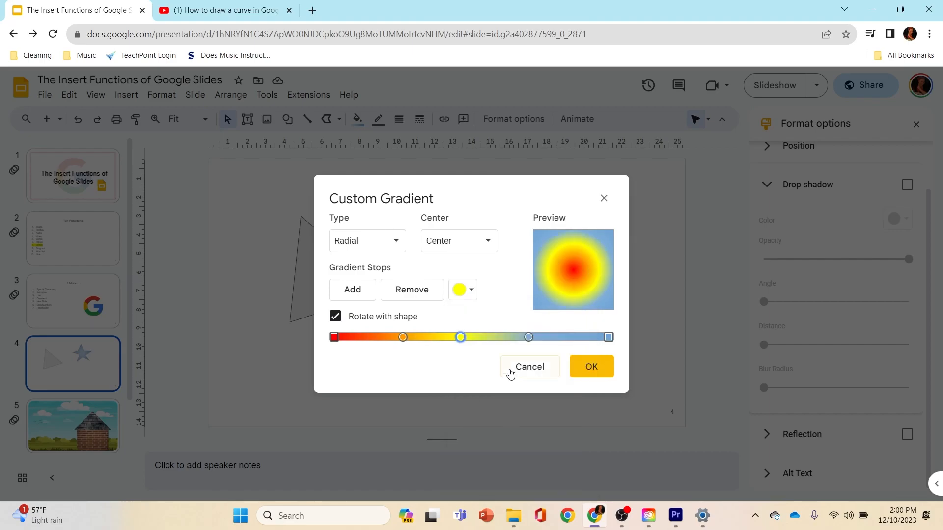
# Try blue on the fourth gradient stop, change it to purple, and apply the custom gradient to the star.
pyautogui.click(528, 337)
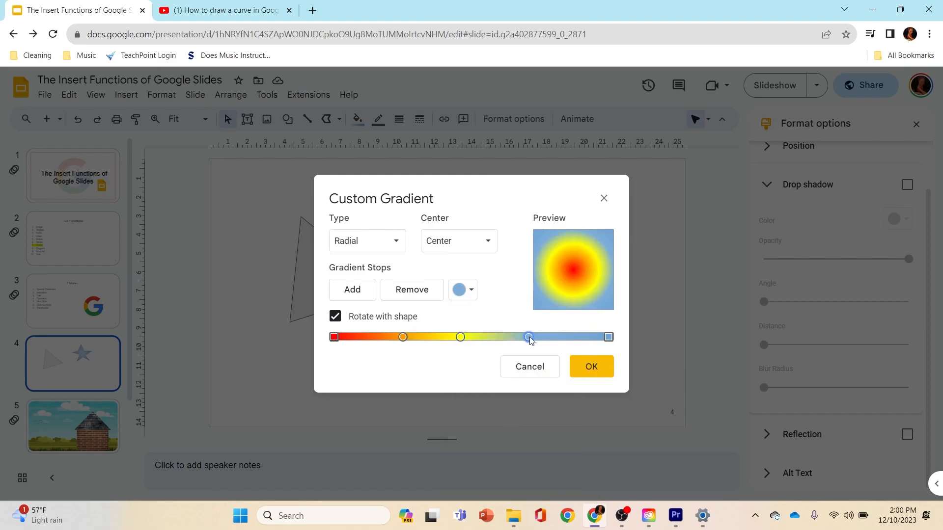
pyautogui.click(468, 291)
pyautogui.click(555, 422)
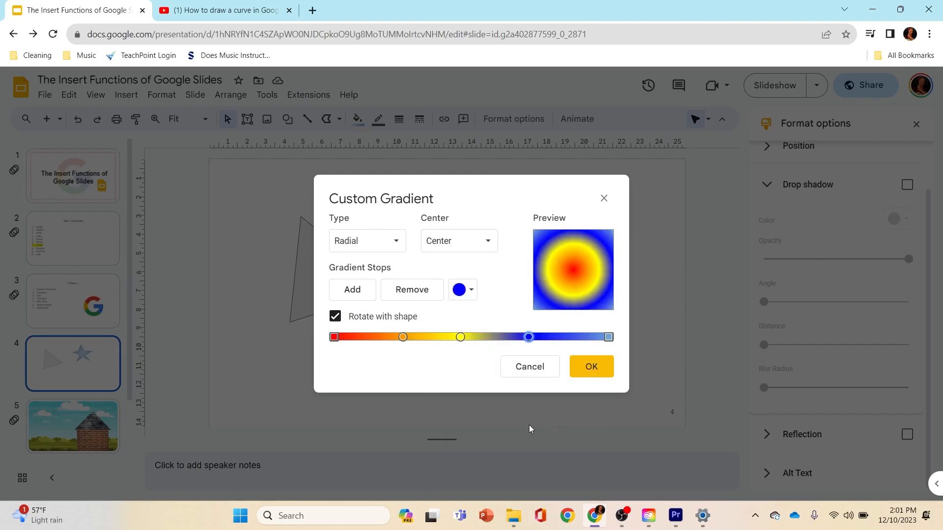
pyautogui.click(462, 290)
pyautogui.click(570, 422)
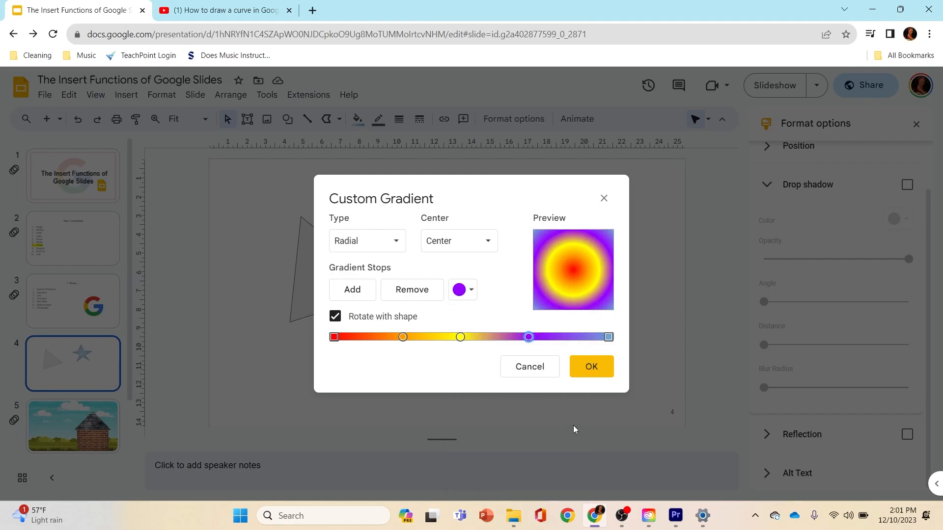
pyautogui.click(608, 371)
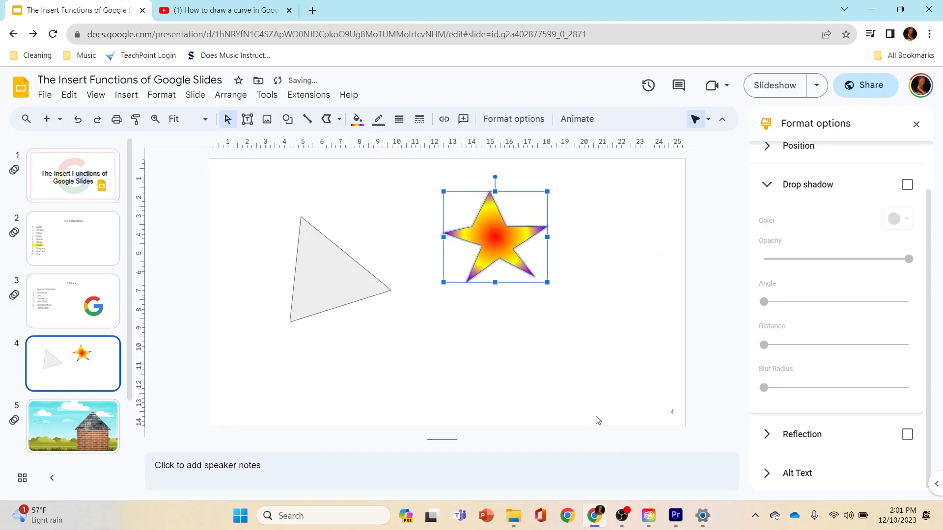
# Enlarge the gradient-filled star to about 8.7 cm wide and 10 cm tall.
pyautogui.moveTo(548, 192); pyautogui.dragTo(606, 172)
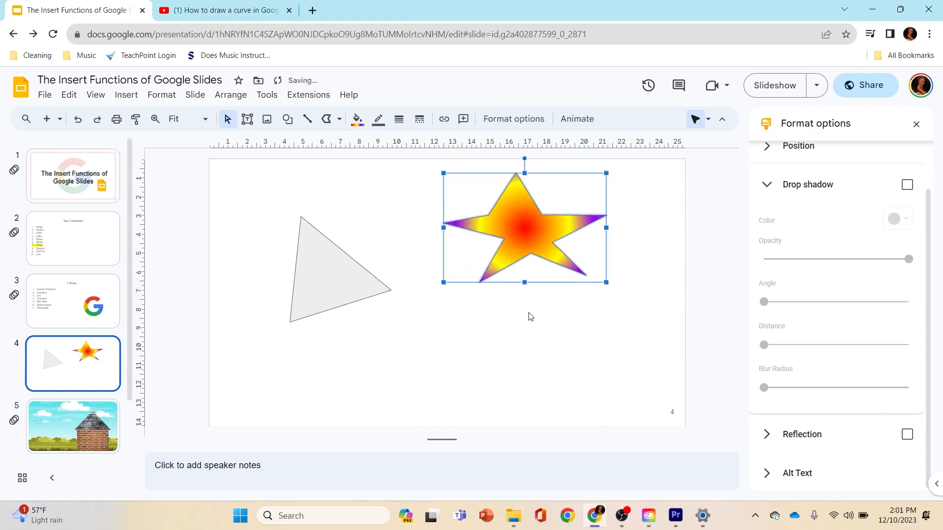
pyautogui.moveTo(525, 282); pyautogui.dragTo(531, 370)
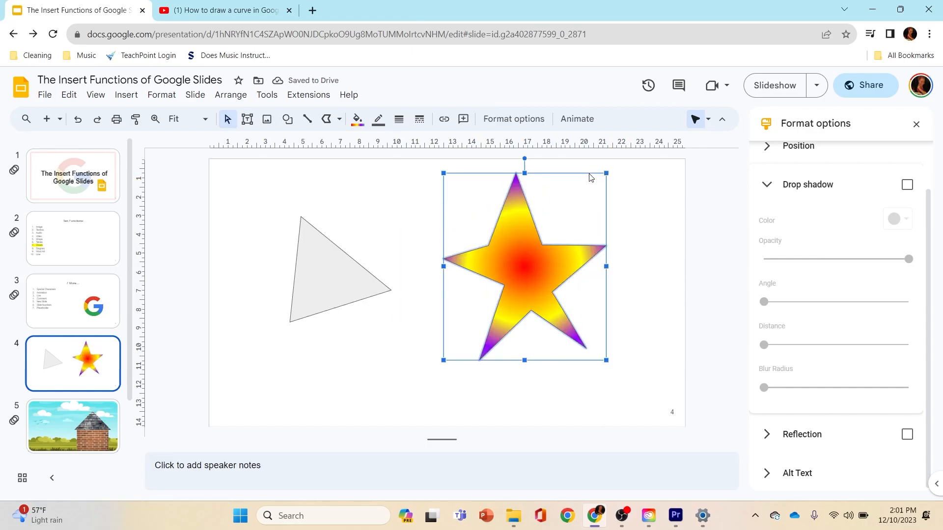
pyautogui.click(483, 180)
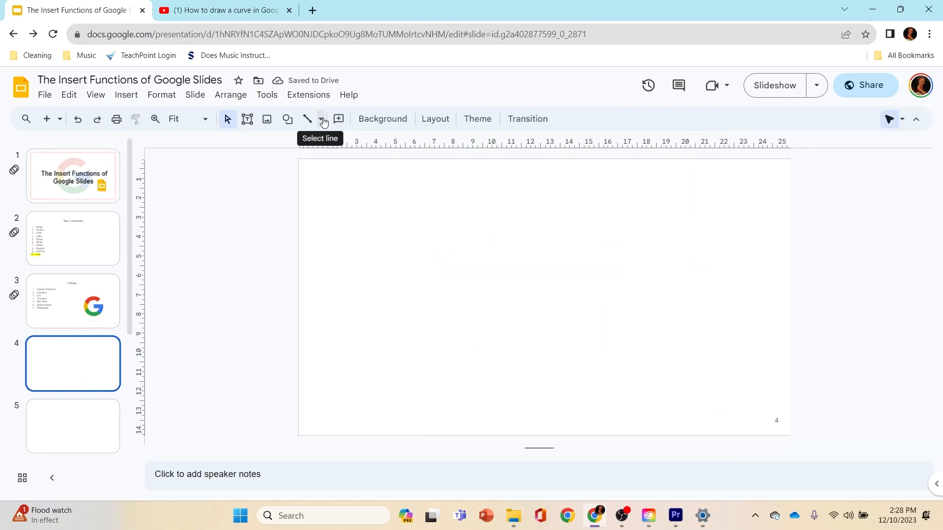
# Draw a freehand wavy line about 19 cm wide and 7 cm tall across the blank slide 4 with the Scribble tool.
pyautogui.click(321, 120)
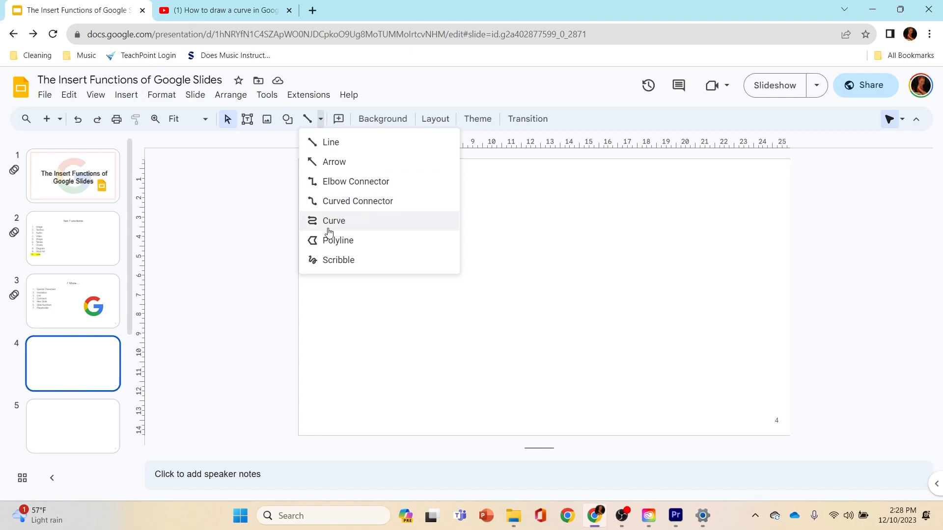
pyautogui.click(327, 261)
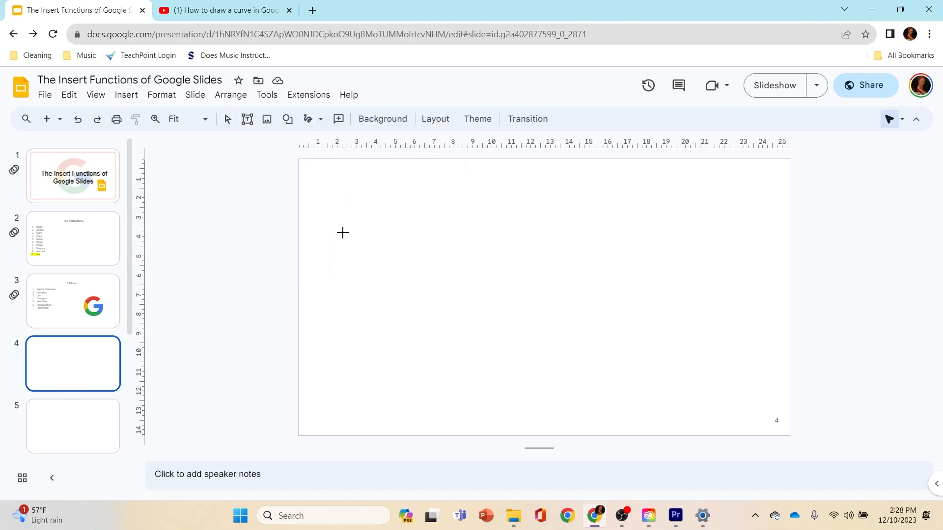
pyautogui.moveTo(338, 218)
pyautogui.mouseDown()
pyautogui.moveTo(354, 208)
pyautogui.moveTo(355, 292)
pyautogui.moveTo(458, 278)
pyautogui.moveTo(507, 345)
pyautogui.moveTo(614, 259)
pyautogui.moveTo(709, 317)
pyautogui.mouseUp()
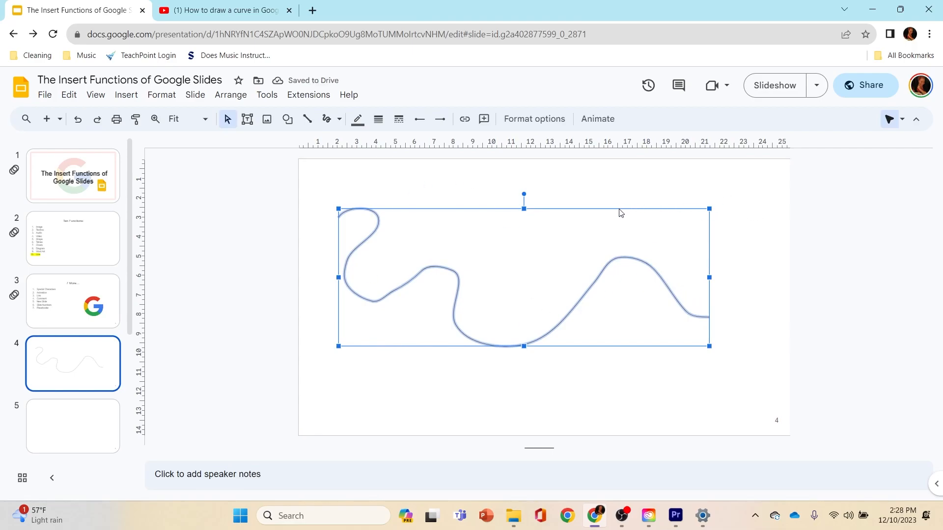
pyautogui.click(467, 215)
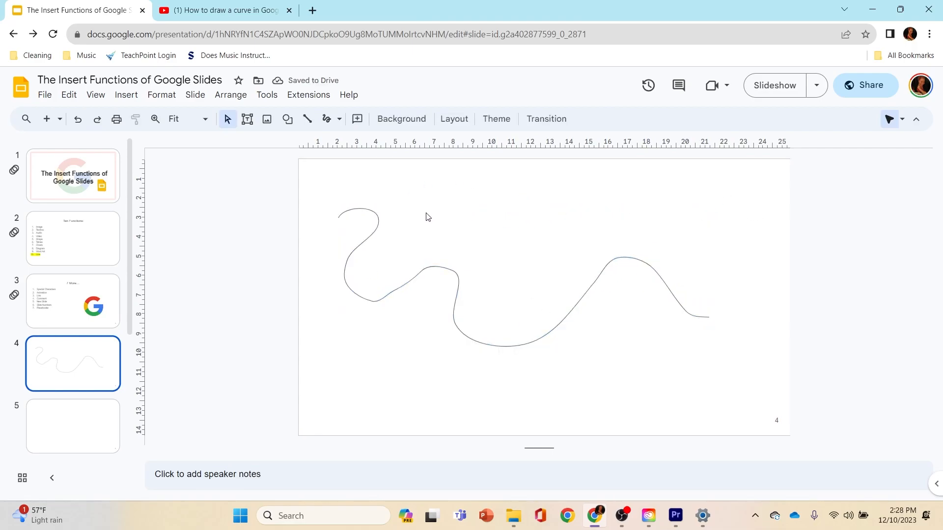
# Delete the wavy line and draw a larger freehand wave about 24 cm wide and 8 cm tall with the Scribble tool.
pyautogui.click(344, 214)
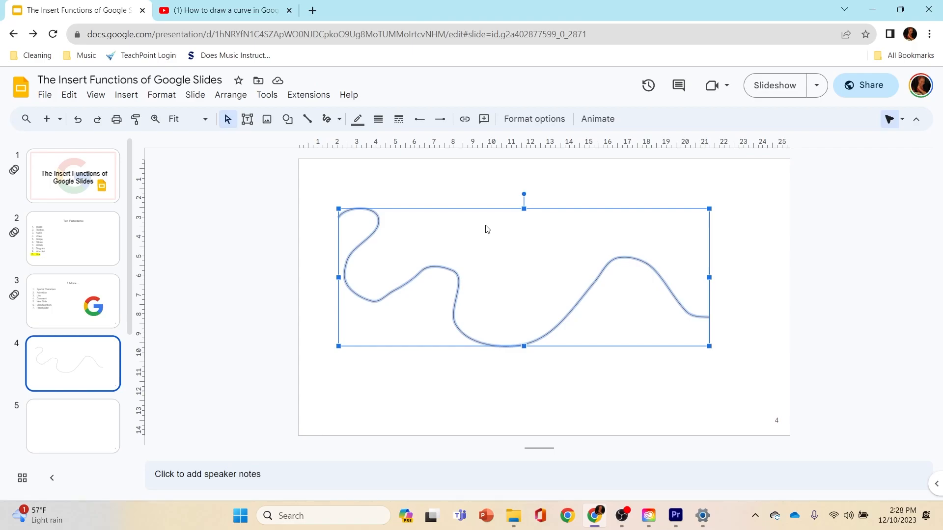
pyautogui.press('Delete')
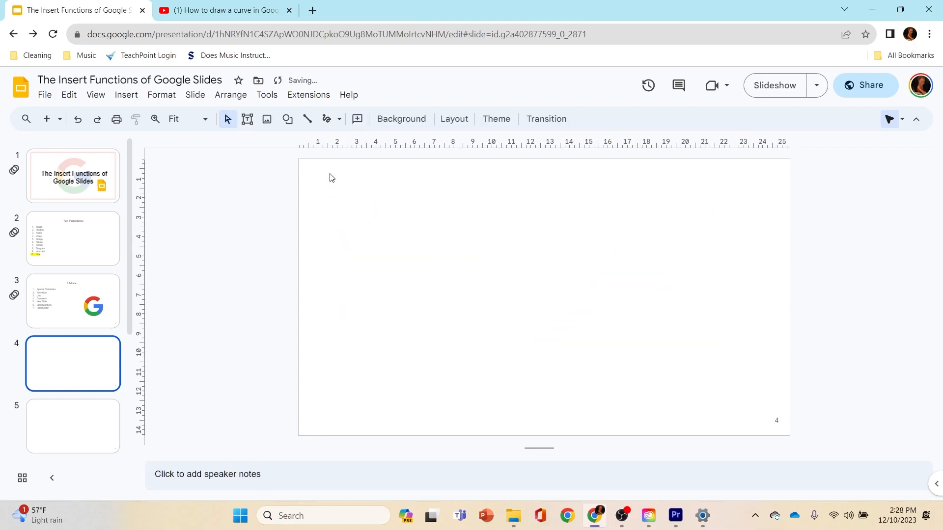
pyautogui.click(339, 118)
pyautogui.click(352, 260)
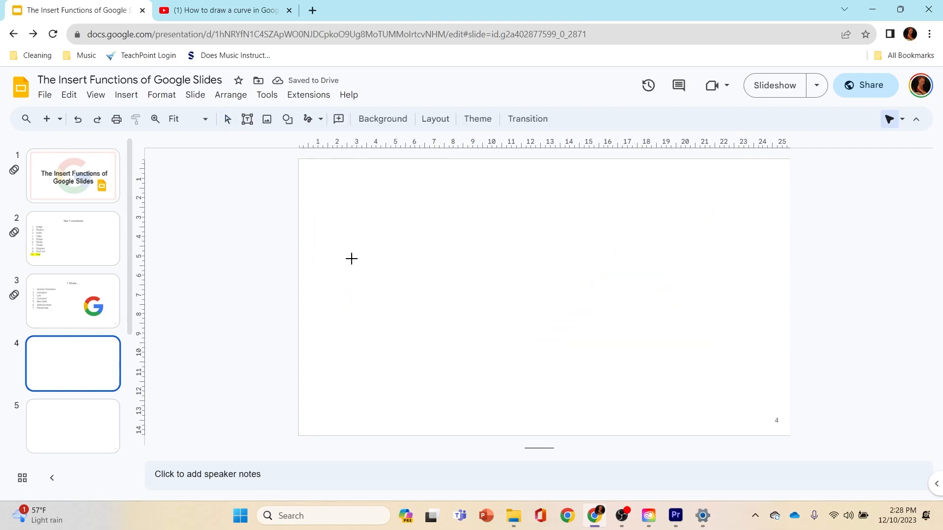
pyautogui.moveTo(317, 211)
pyautogui.mouseDown()
pyautogui.moveTo(324, 196)
pyautogui.moveTo(362, 210)
pyautogui.moveTo(341, 269)
pyautogui.moveTo(370, 334)
pyautogui.moveTo(449, 259)
pyautogui.moveTo(526, 305)
pyautogui.moveTo(631, 321)
pyautogui.moveTo(682, 206)
pyautogui.moveTo(753, 235)
pyautogui.moveTo(780, 298)
pyautogui.mouseUp()
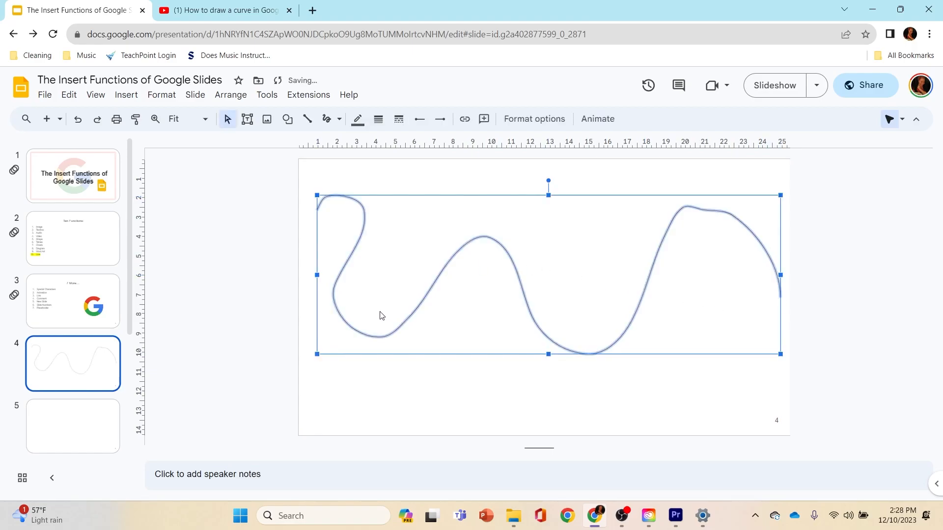
# Set the freehand wave's line weight to 8px and view the available line dash styles.
pyautogui.click(378, 118)
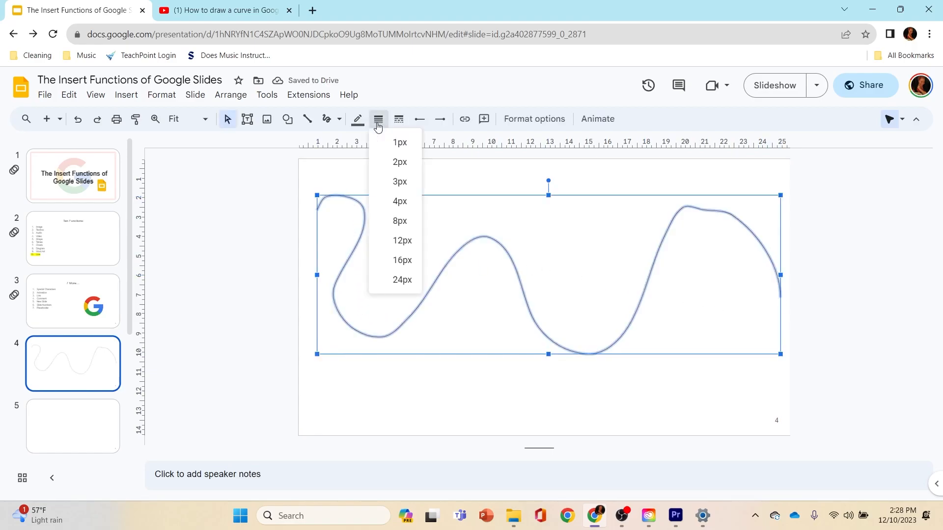
pyautogui.click(392, 223)
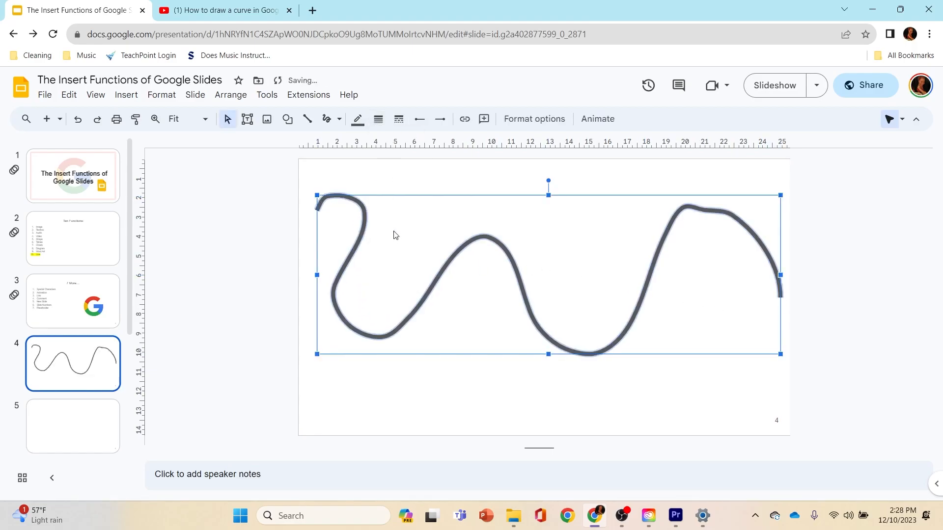
pyautogui.click(399, 121)
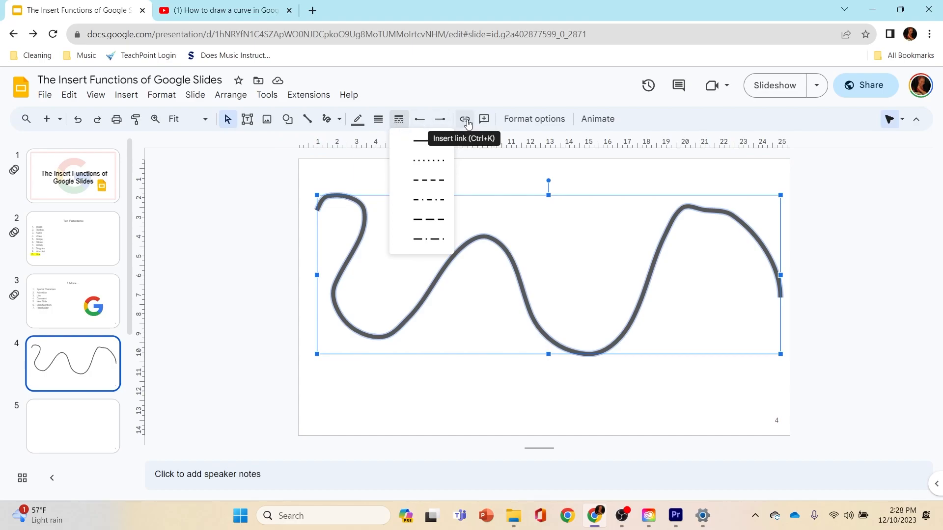
pyautogui.click(472, 261)
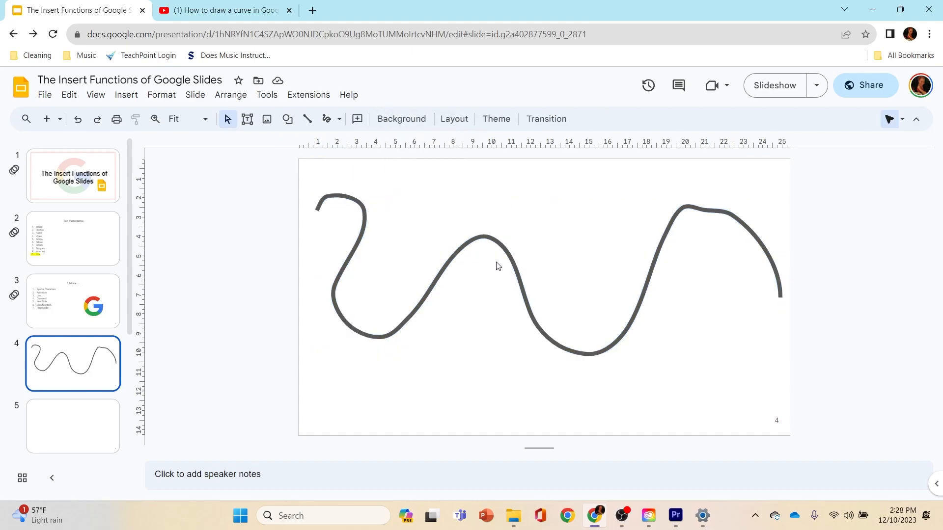
# Delete the thick freehand wave from slide 4.
pyautogui.click(473, 242)
pyautogui.click(368, 198)
pyautogui.click(363, 206)
pyautogui.press('Delete')
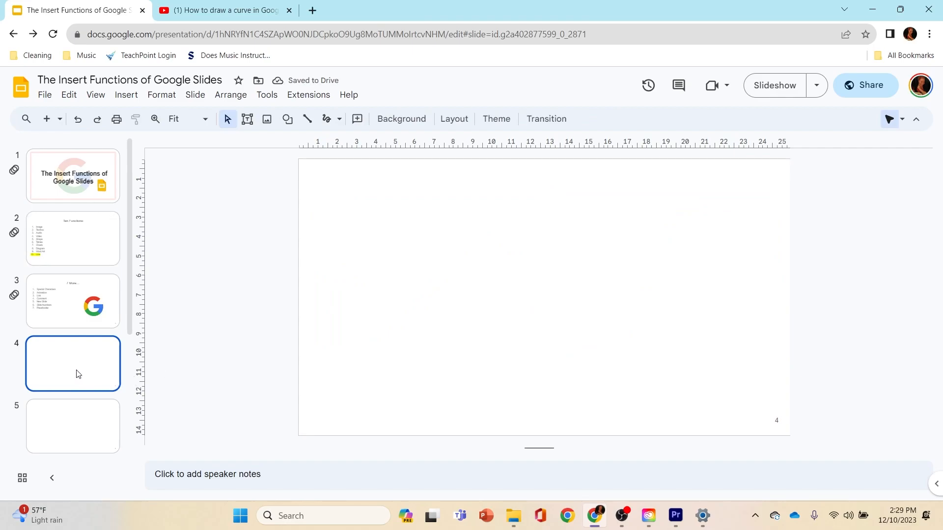
pyautogui.moveTo(72, 379); pyautogui.dragTo(103, 382)
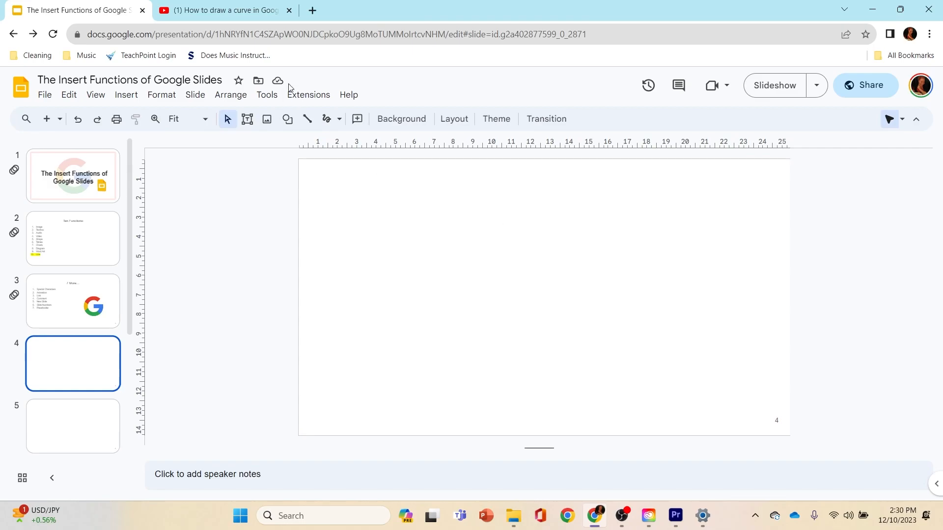
# Draw a short freehand curve about 5.5 cm wide and 3.5 cm tall with the Scribble tool, and delete it.
pyautogui.click(338, 119)
pyautogui.click(358, 259)
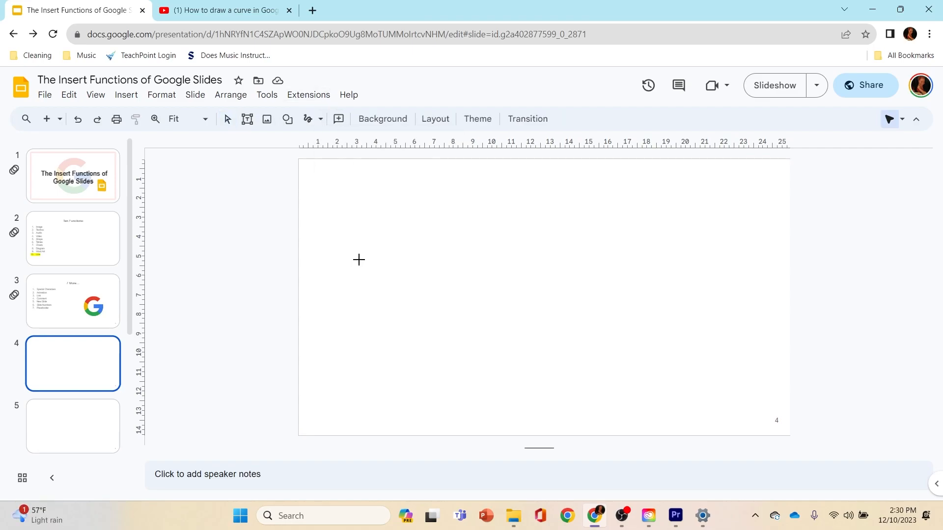
pyautogui.moveTo(350, 253)
pyautogui.mouseDown()
pyautogui.moveTo(381, 284)
pyautogui.moveTo(456, 252)
pyautogui.mouseUp()
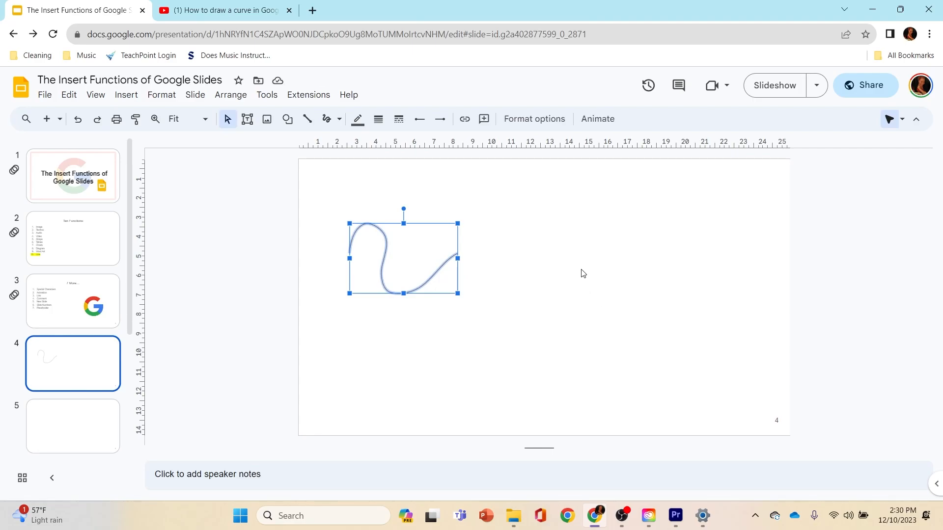
pyautogui.click(430, 227)
pyautogui.click(382, 231)
pyautogui.press('Delete')
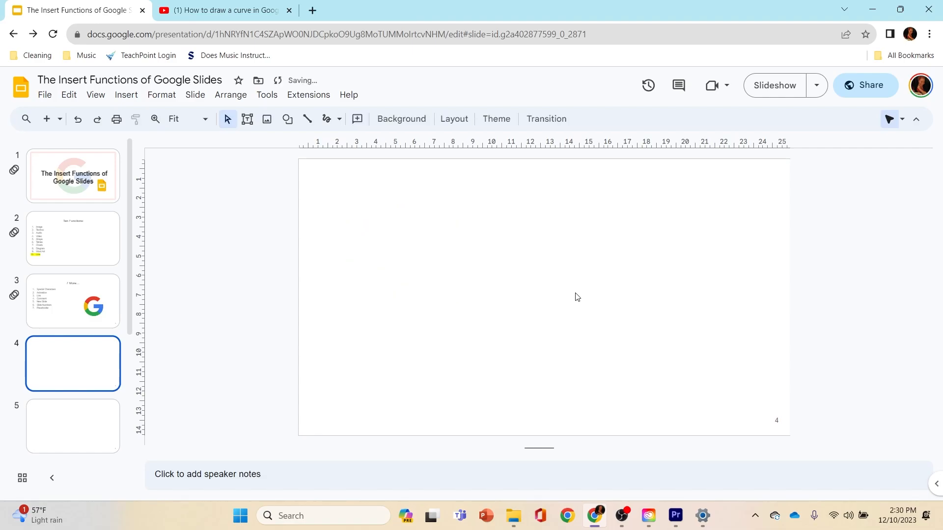